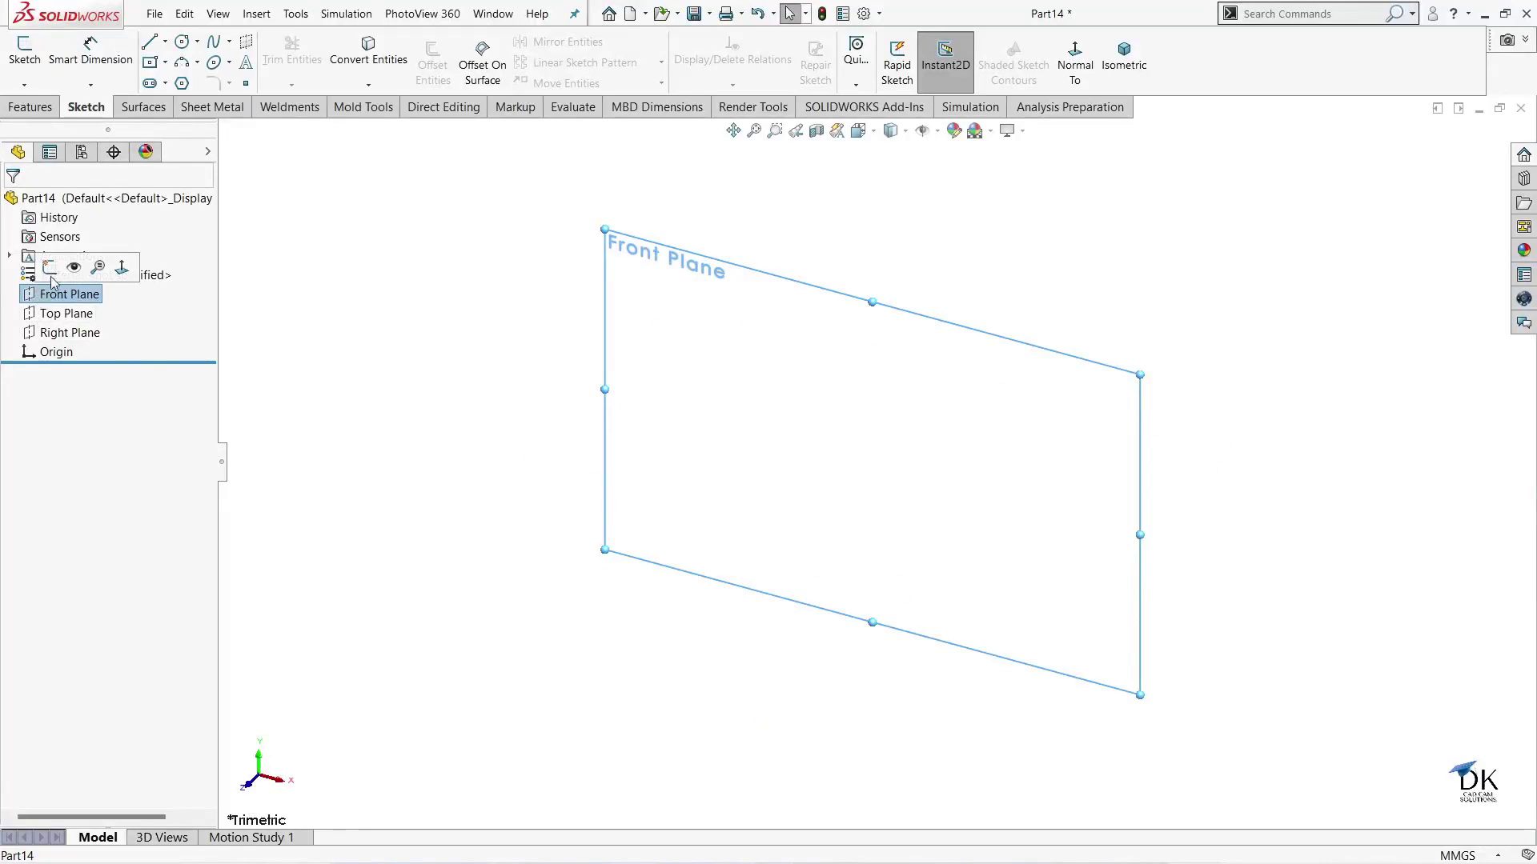
- Start a new sketch on the Front Plane
left_click(46, 267)
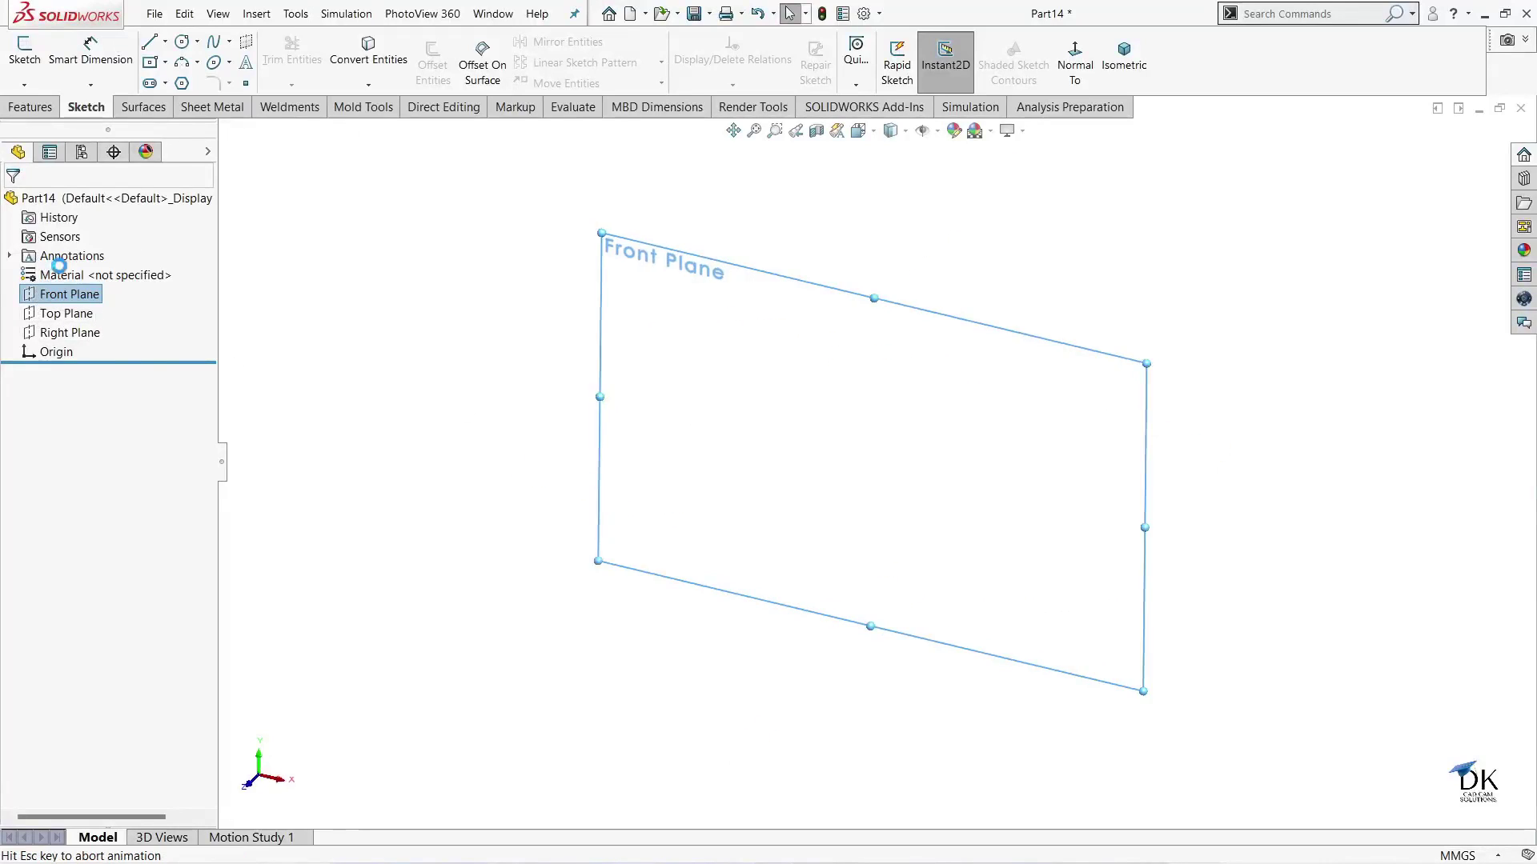
- Draw two connected lines from the origin forming a bent path
left_click(151, 43)
left_click(877, 463)
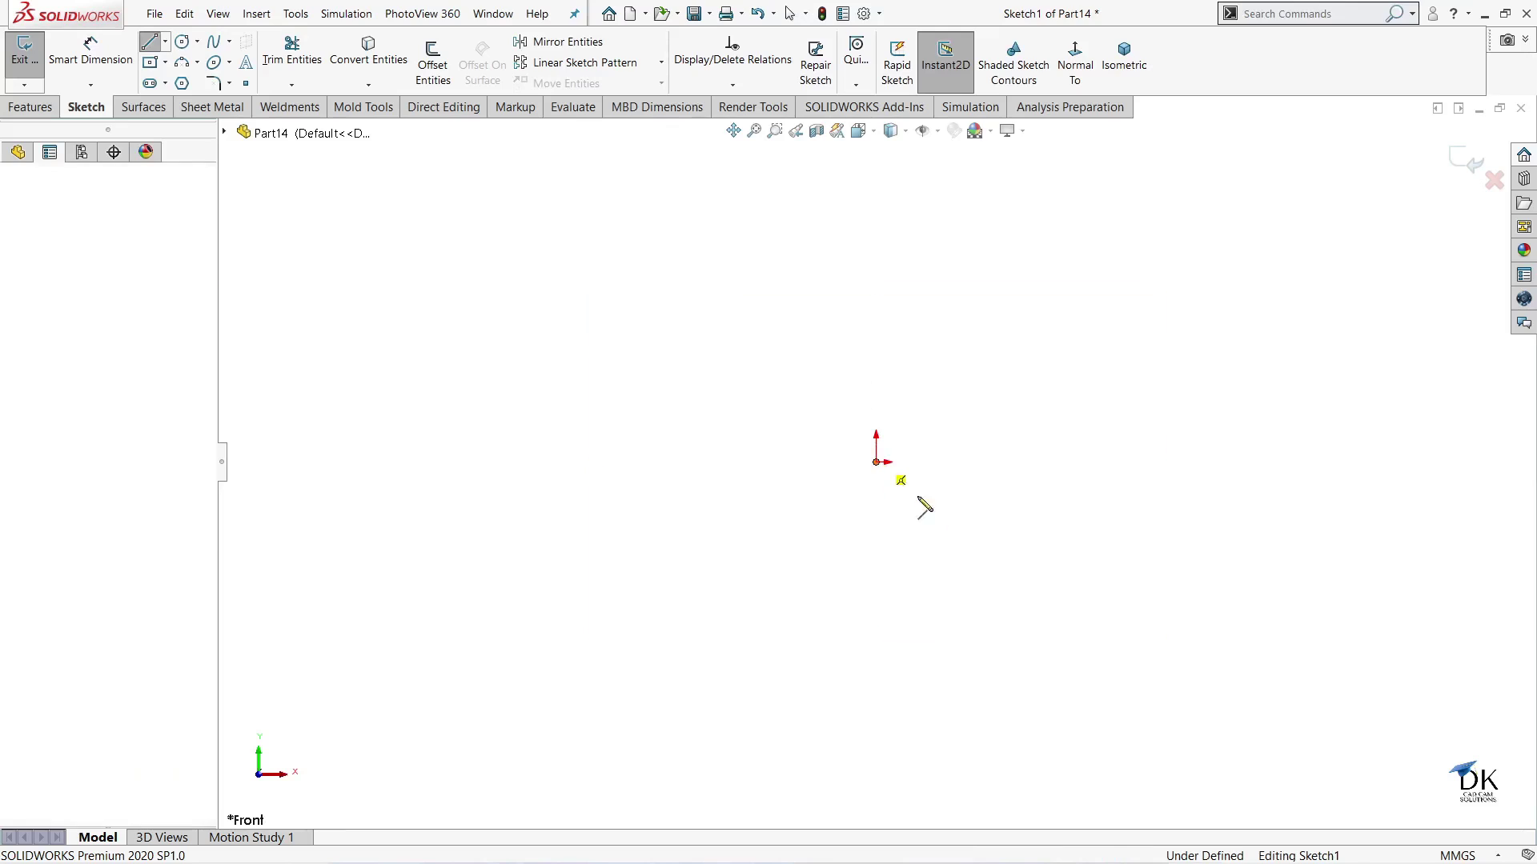
left_click(1049, 658)
left_click(1485, 330)
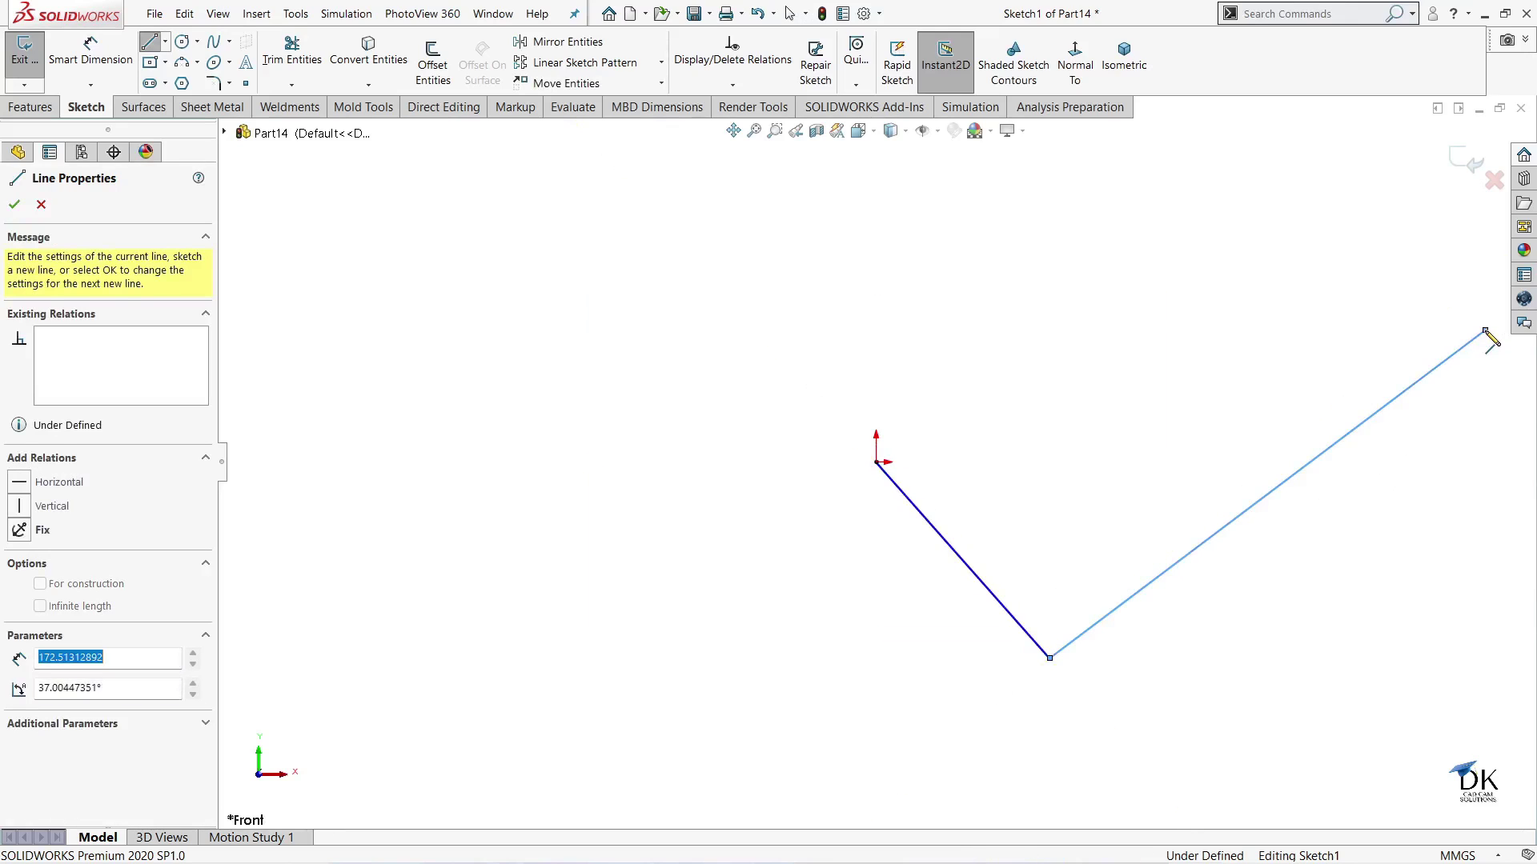
right_click(1317, 282)
left_click(1353, 281)
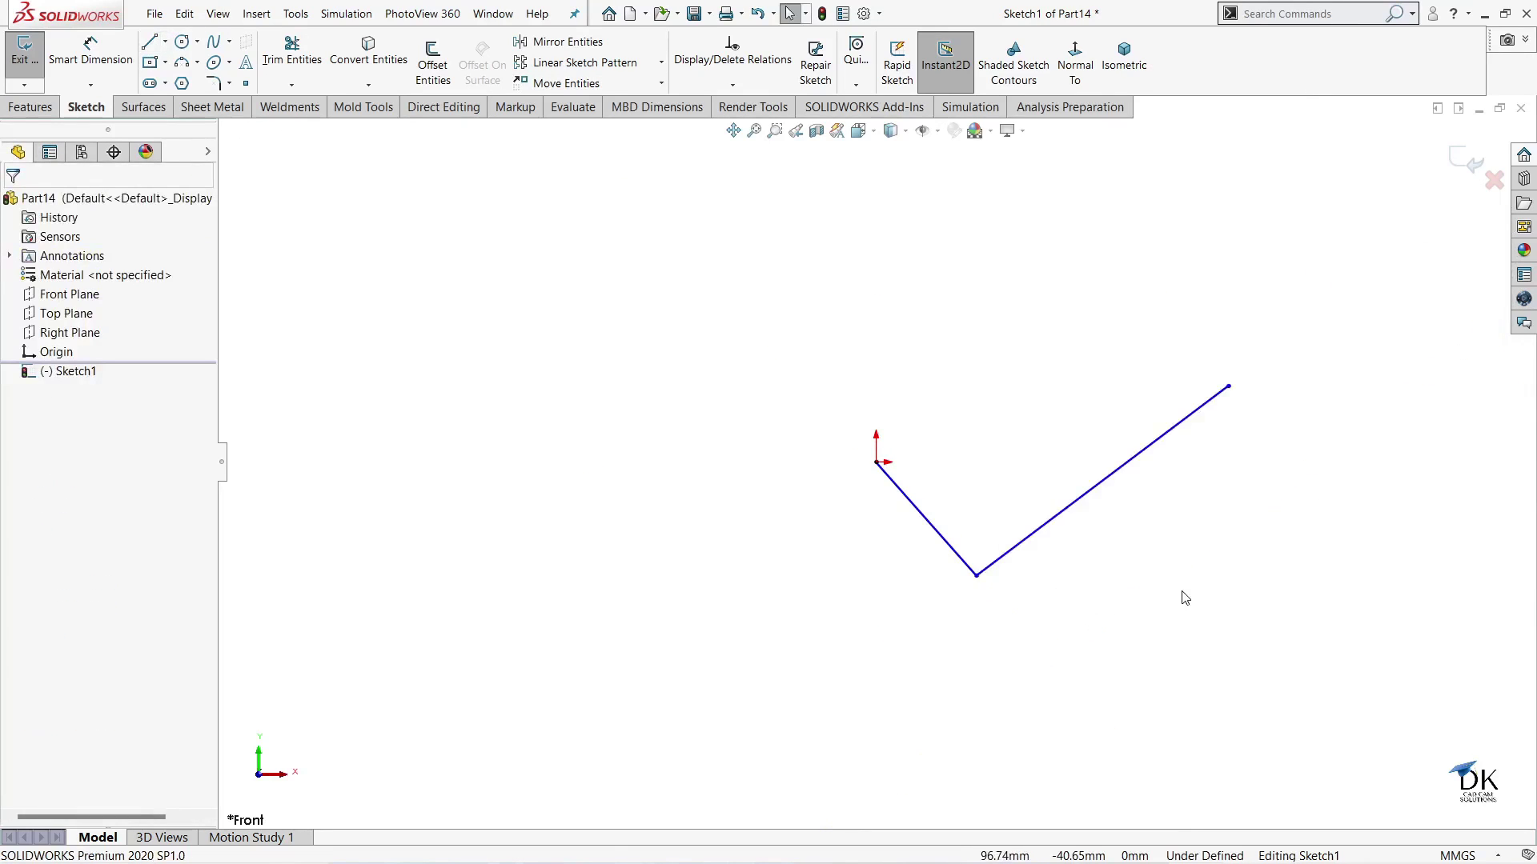
scroll(1012, 532, "up", 1)
- Dimension the short line to 100 mm and the long line to 300 mm
key("d")
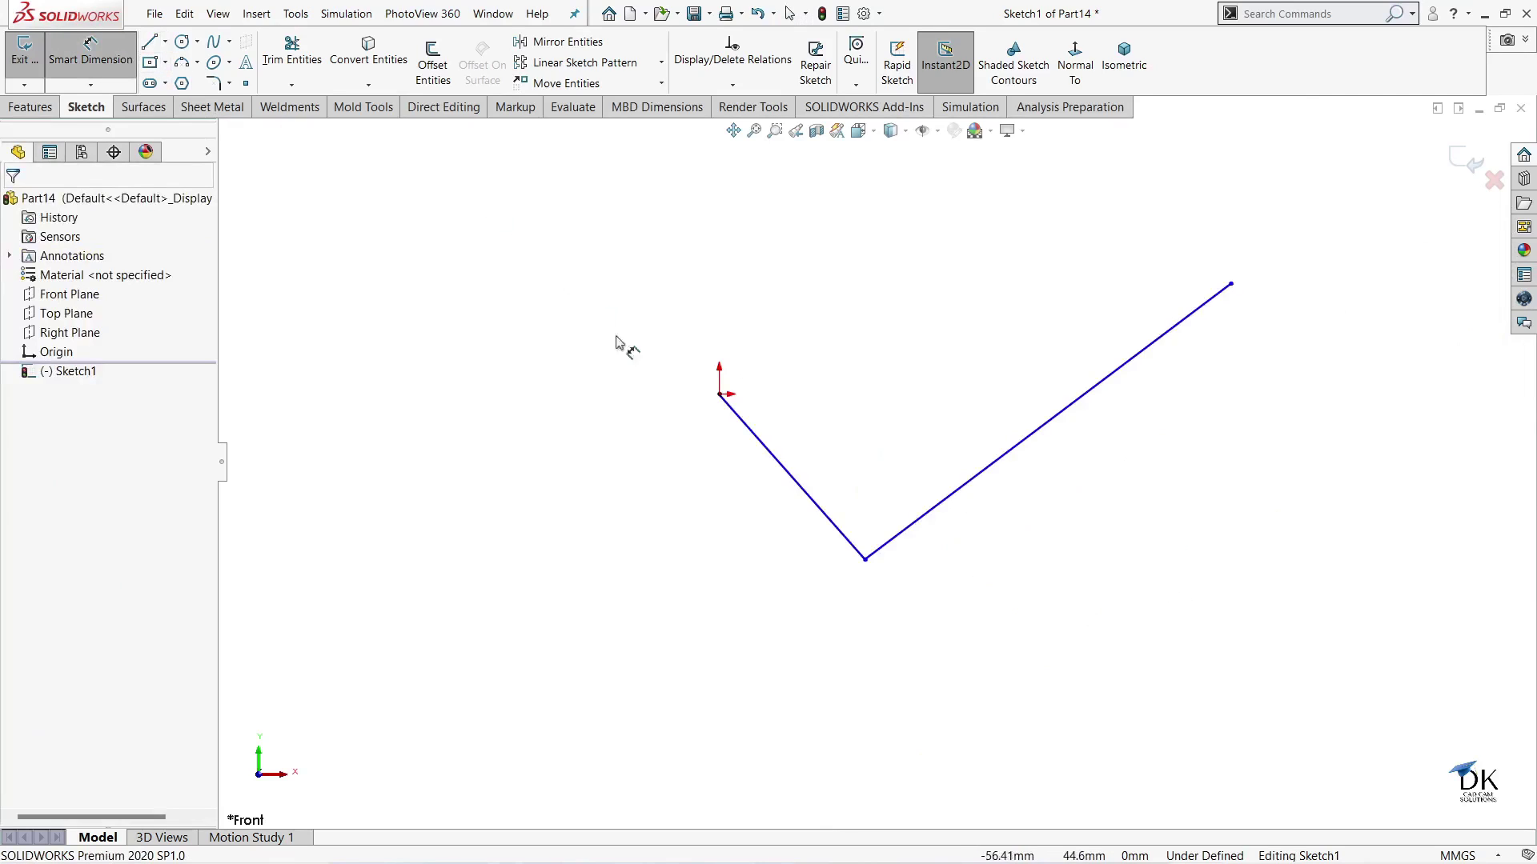
left_click(750, 436)
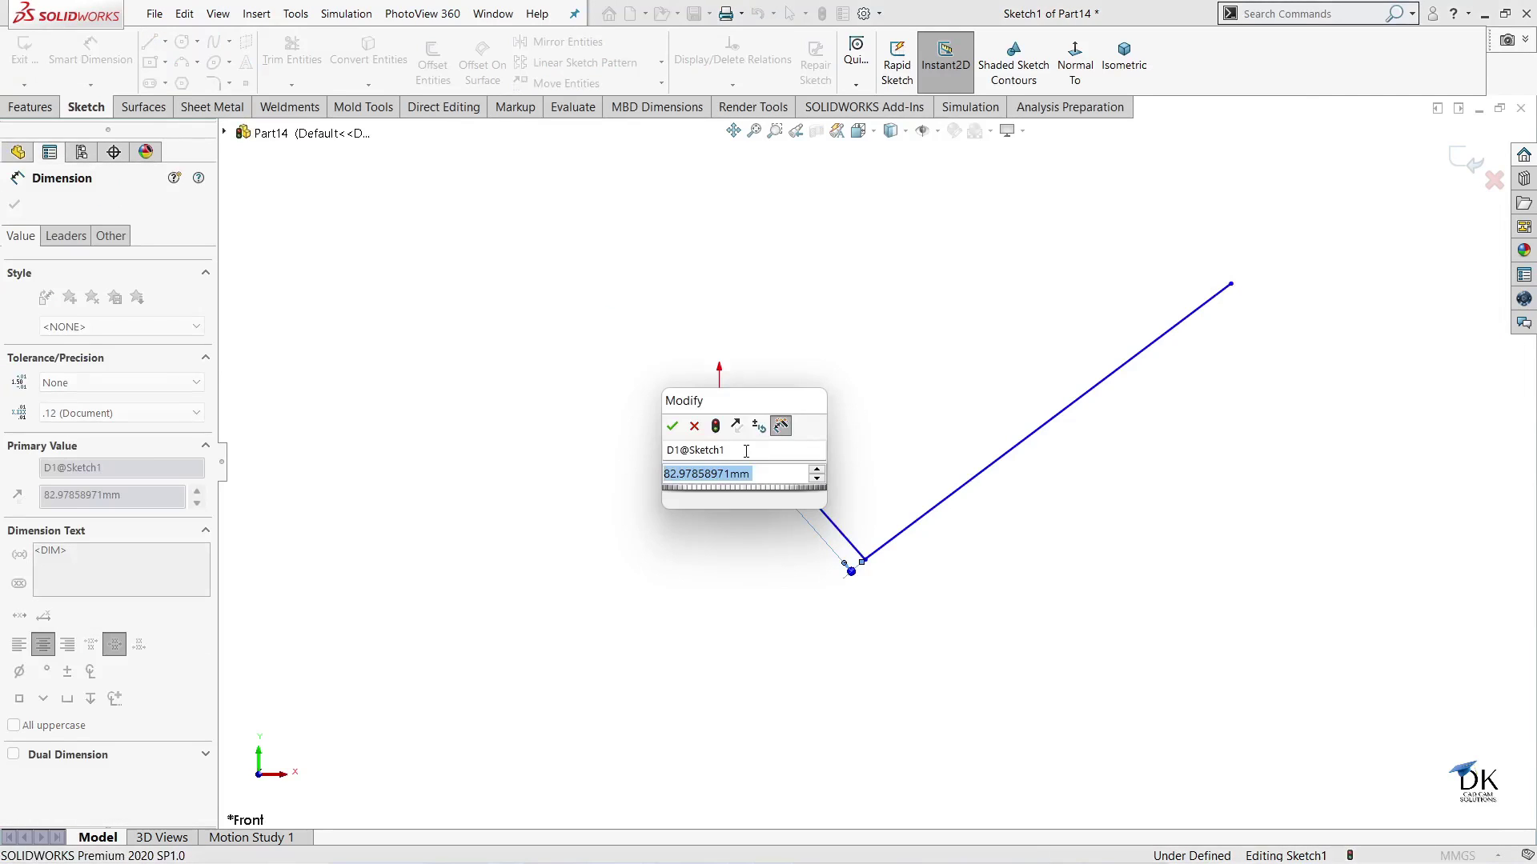
type("100")
key("Return")
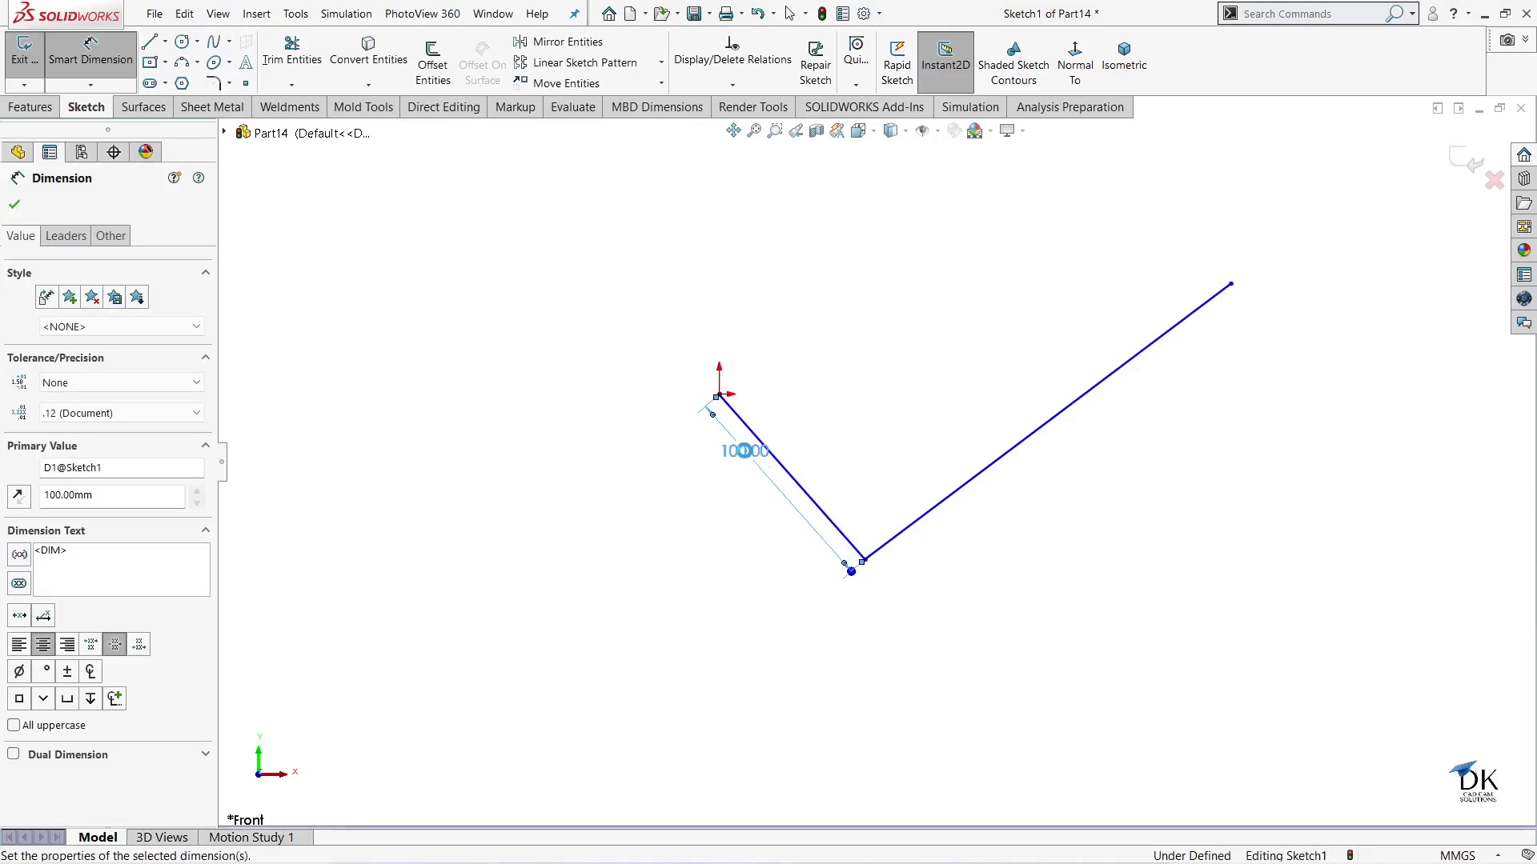
left_click(952, 504)
left_click(984, 560)
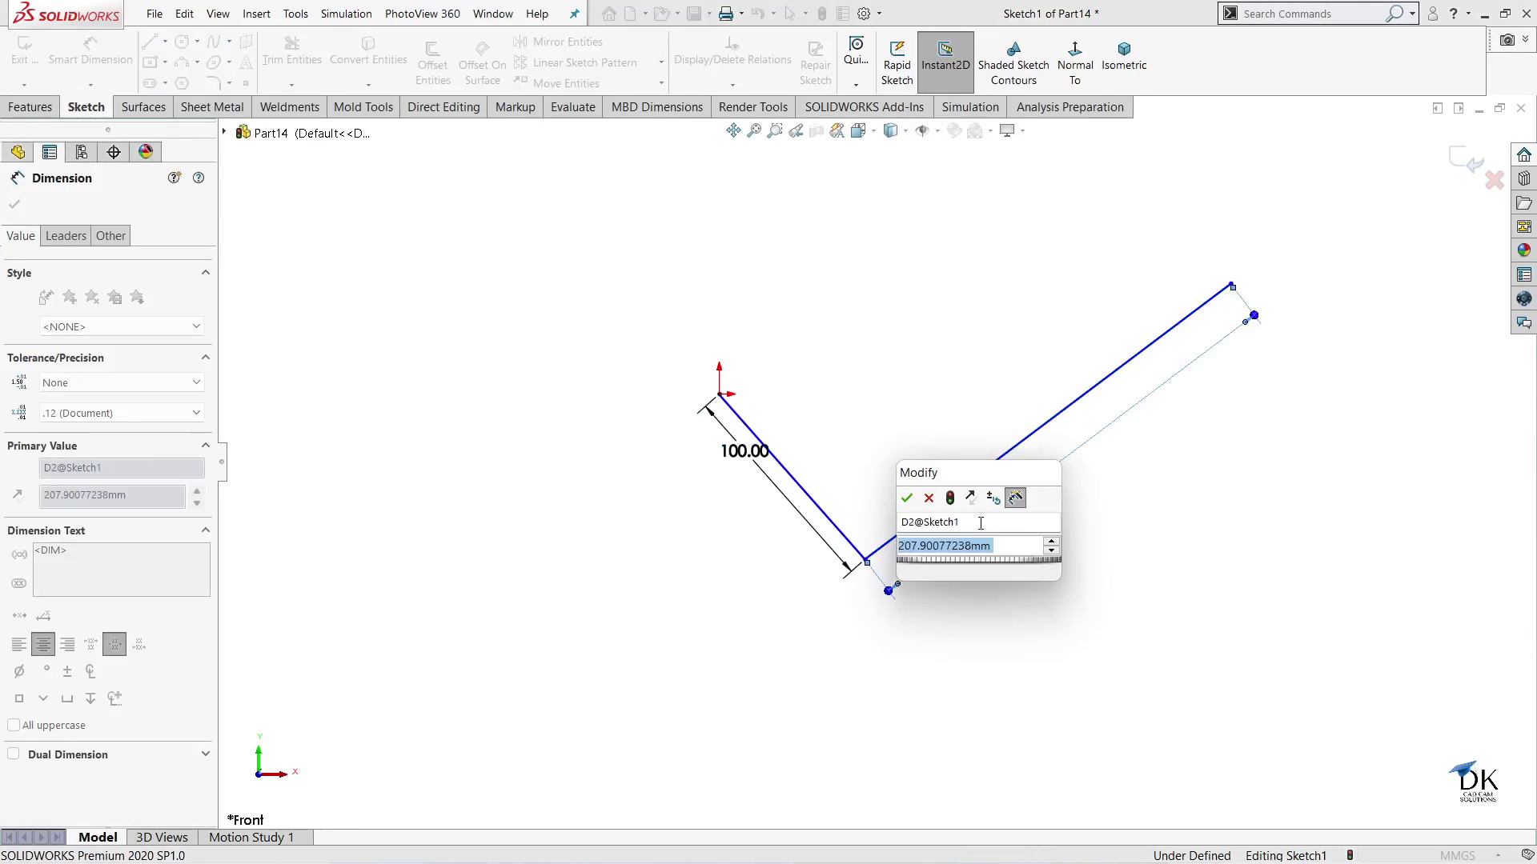
type("300")
key("Return")
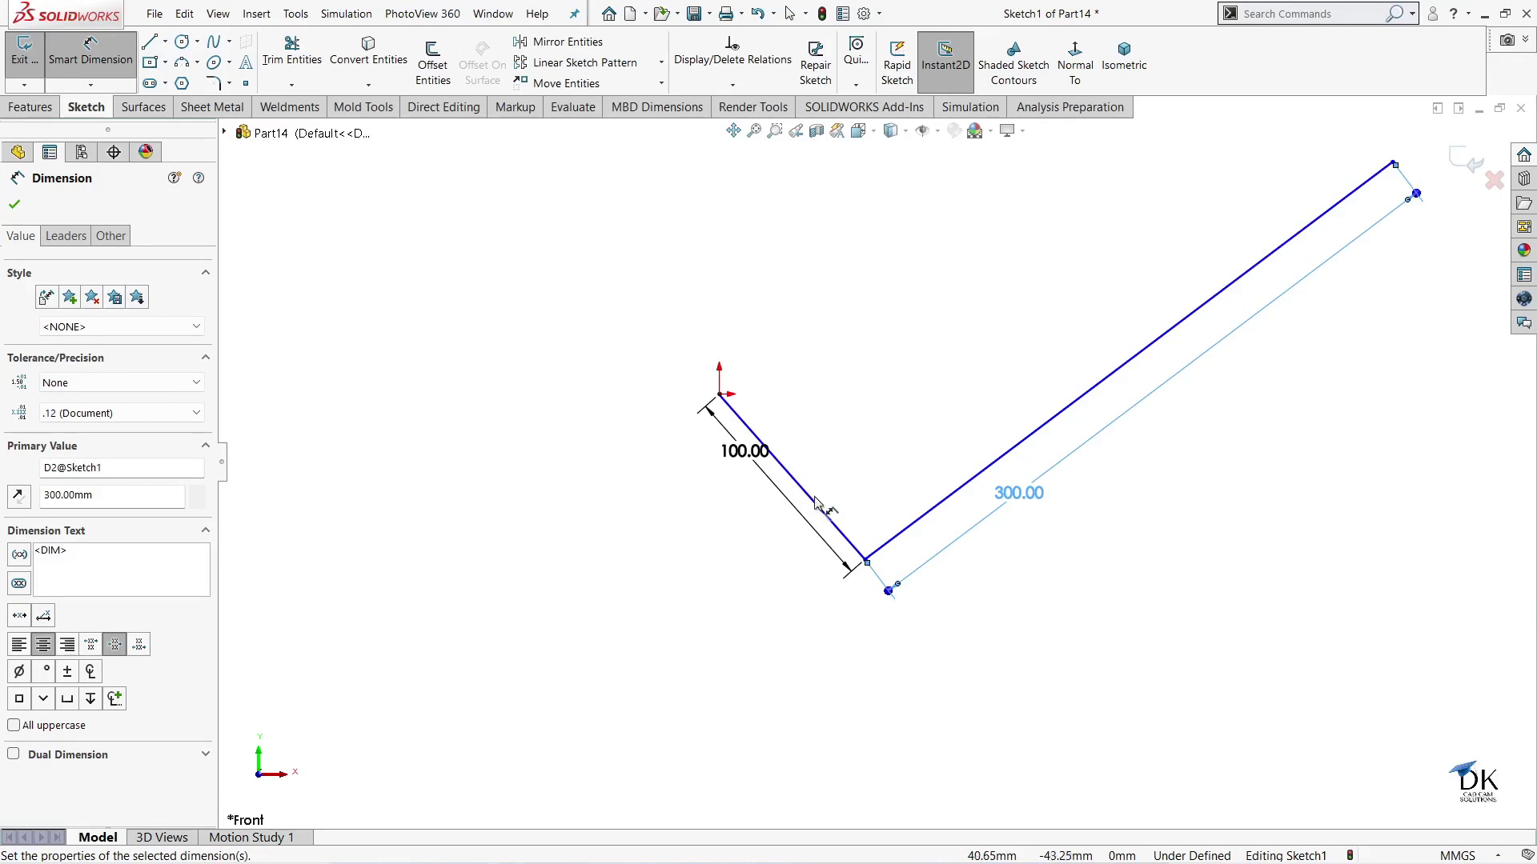
- Add a 70 mm horizontal origin-to-bend distance and a 90° angle between the lines
left_click(720, 395)
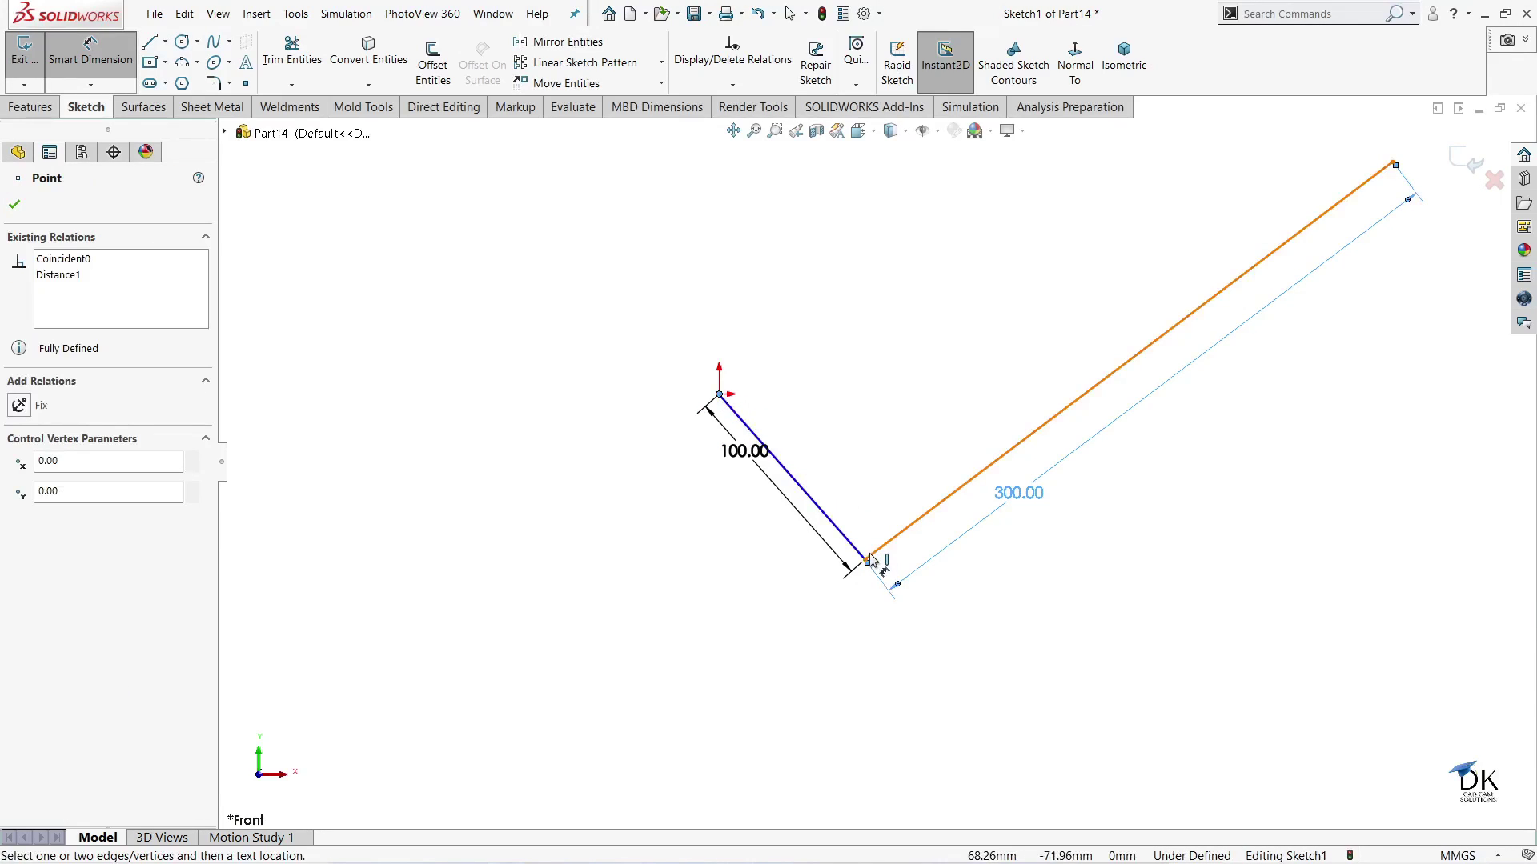
left_click(880, 551)
left_click(778, 341)
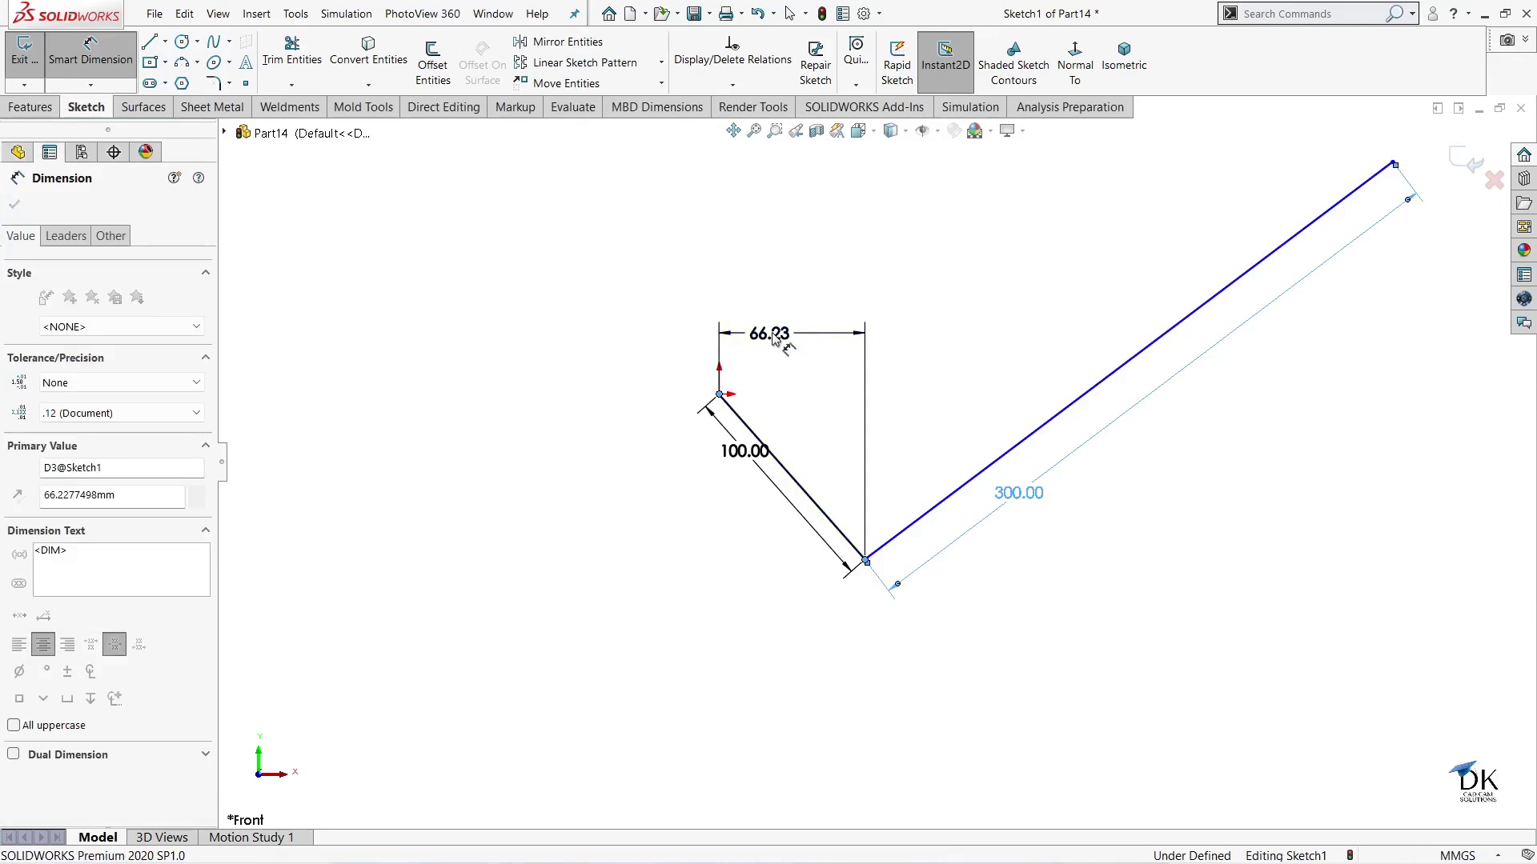
type("70")
key("Return")
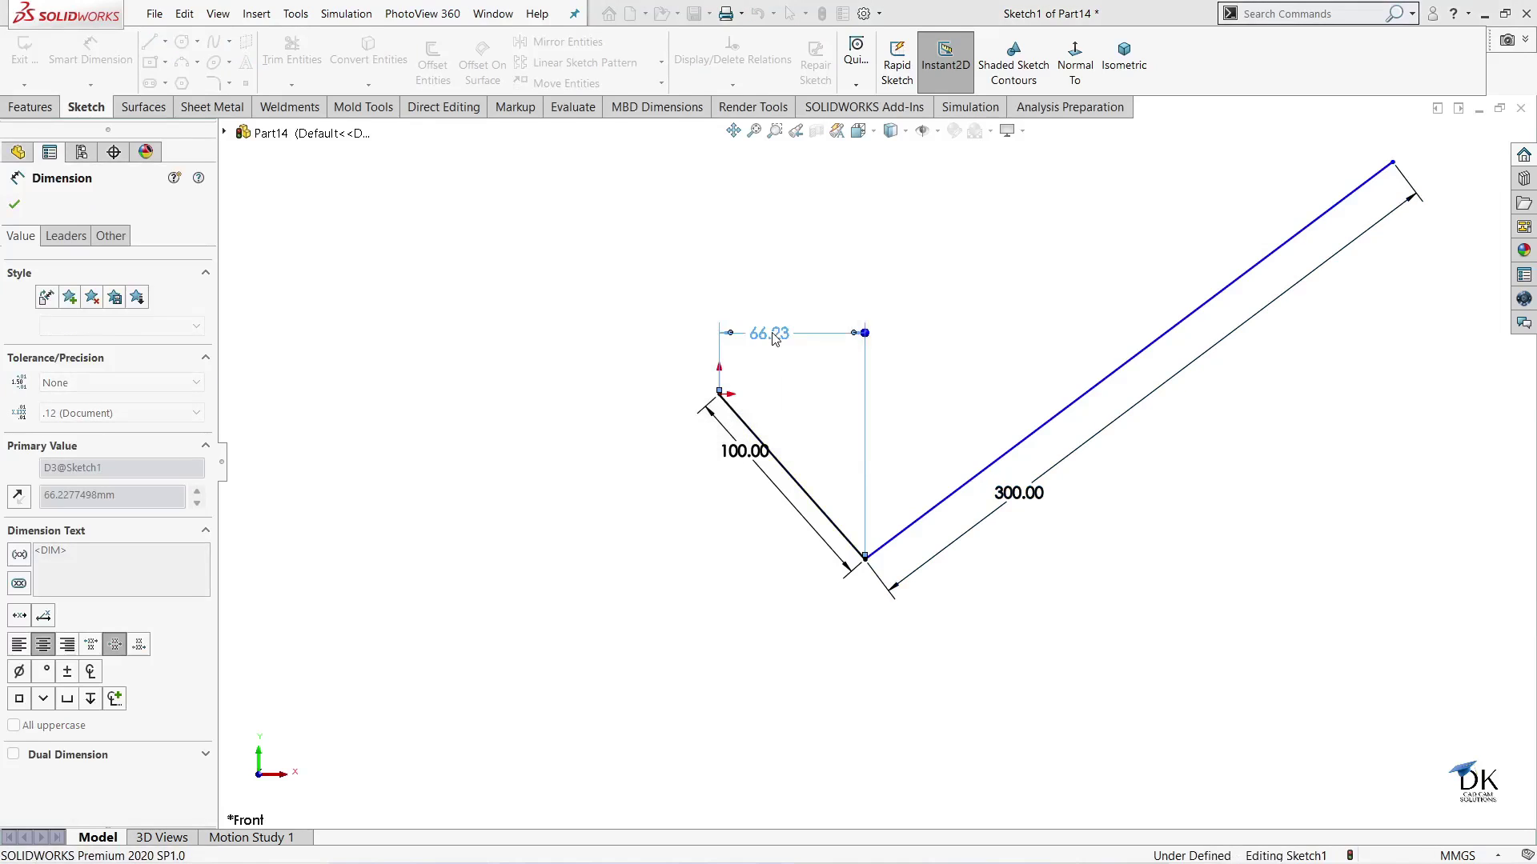
left_click(811, 490)
left_click(931, 508)
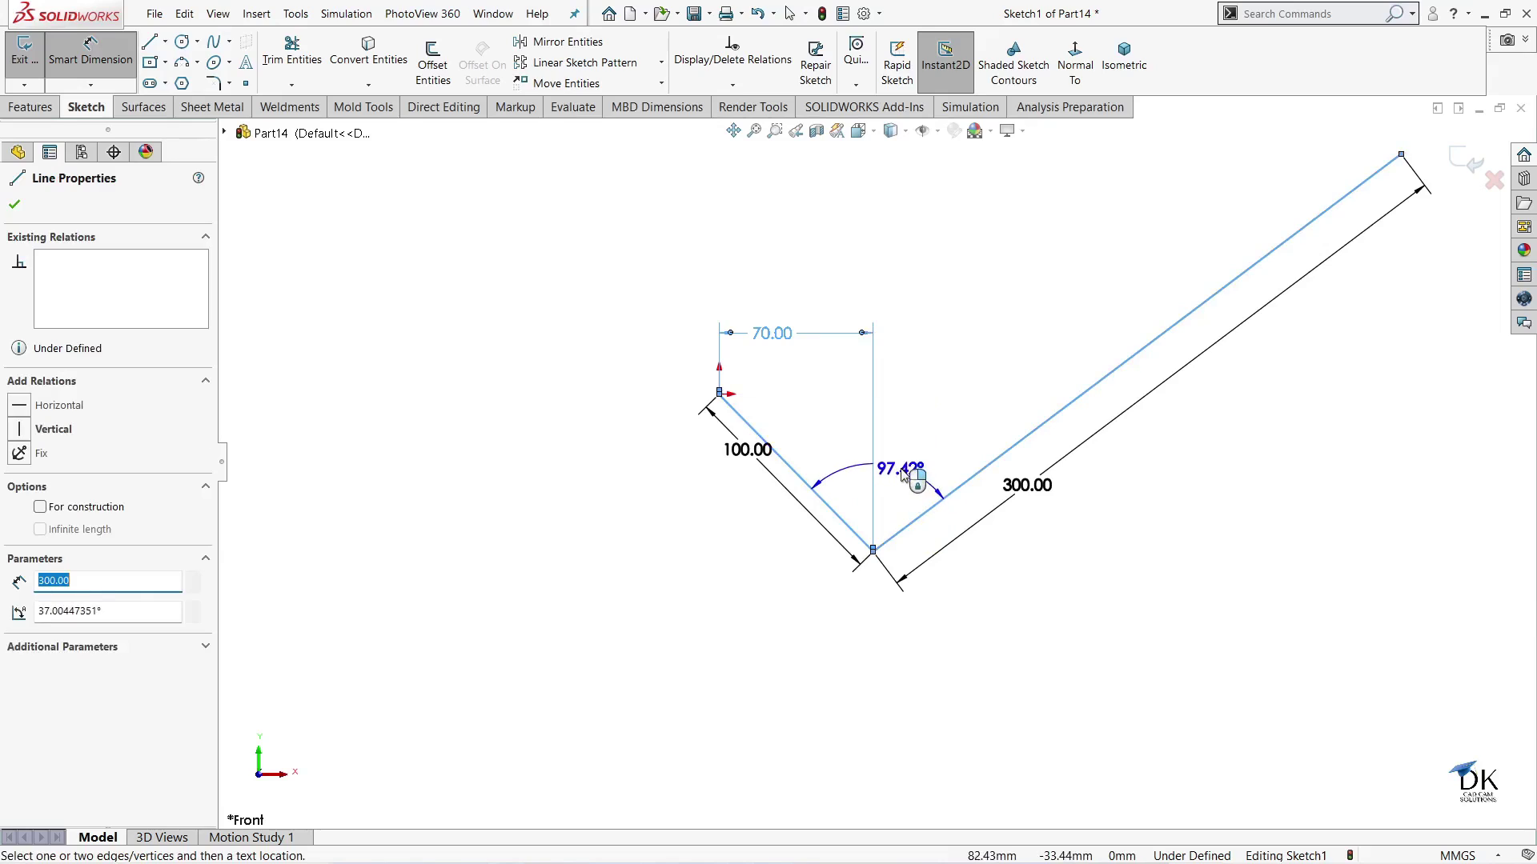
left_click(903, 474)
type("90")
key("Return")
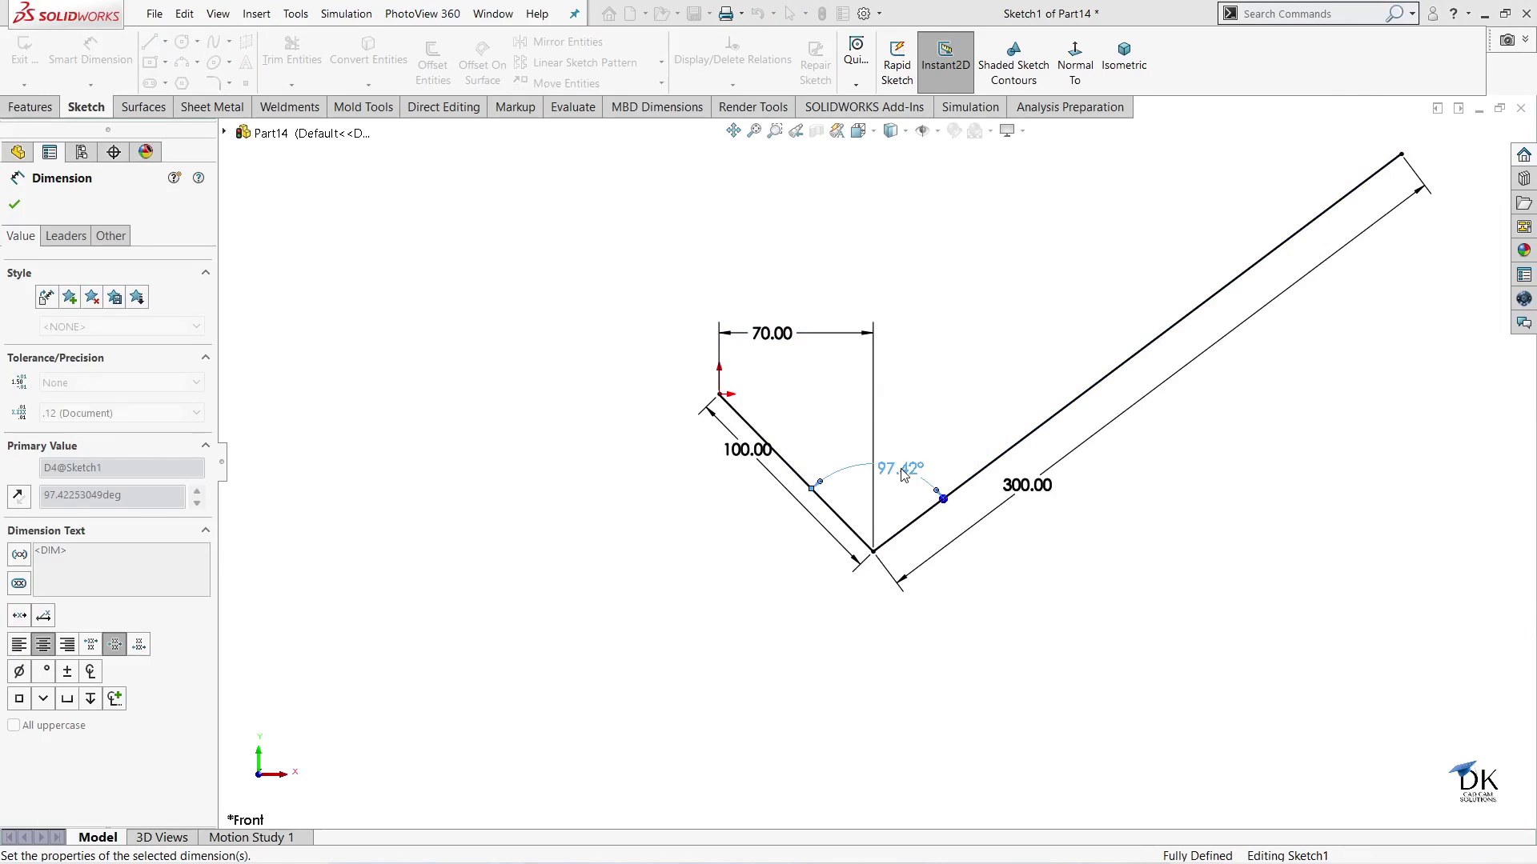
scroll(876, 480, "up", 2)
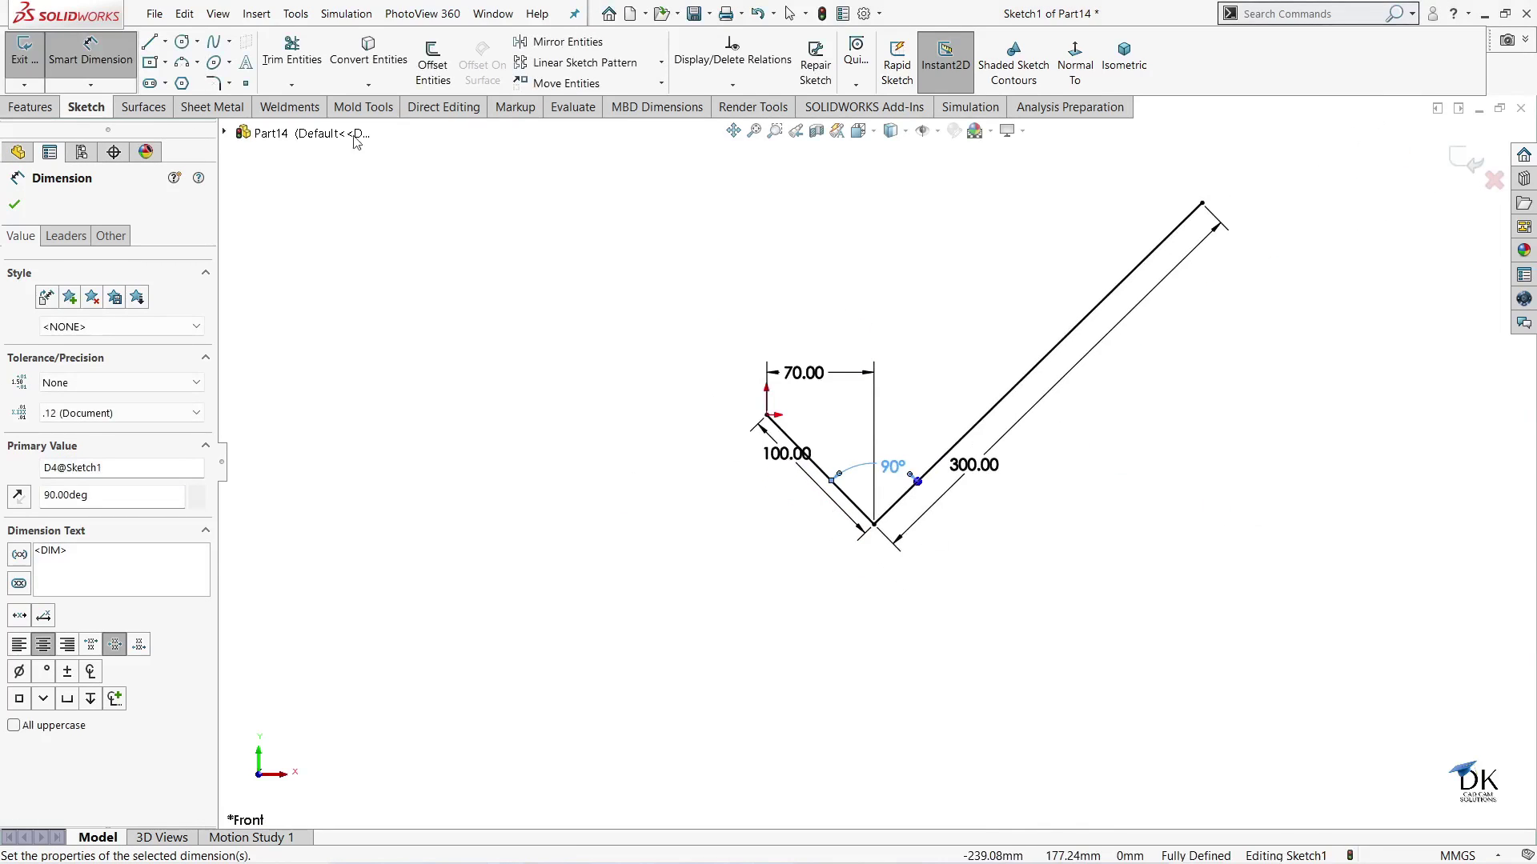
key("Escape")
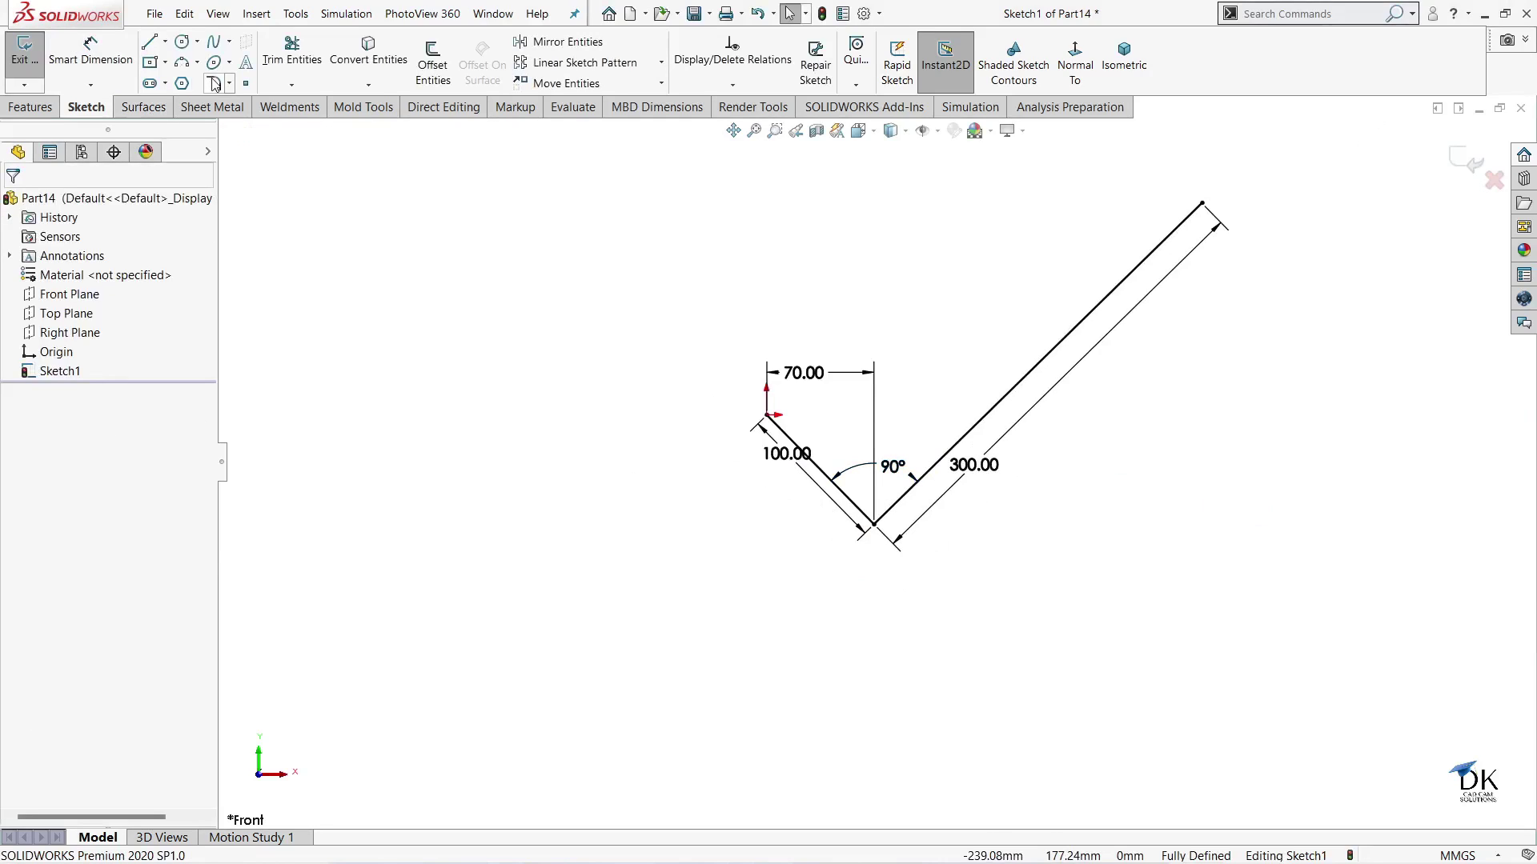
- Round the bend corner with a 60 mm sketch fillet
left_click(213, 83)
left_click(875, 525)
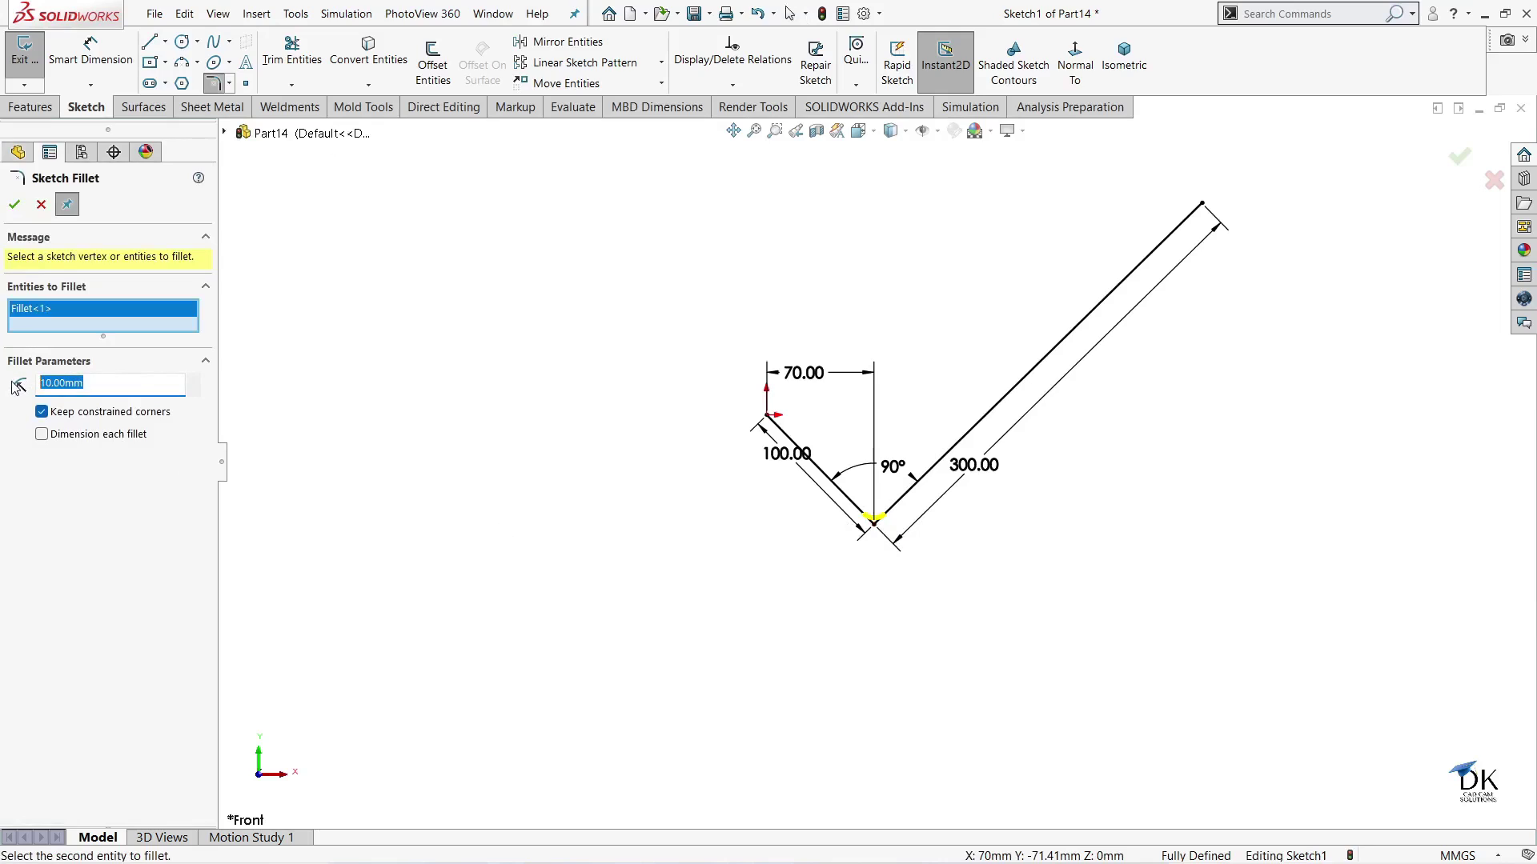
type("6")
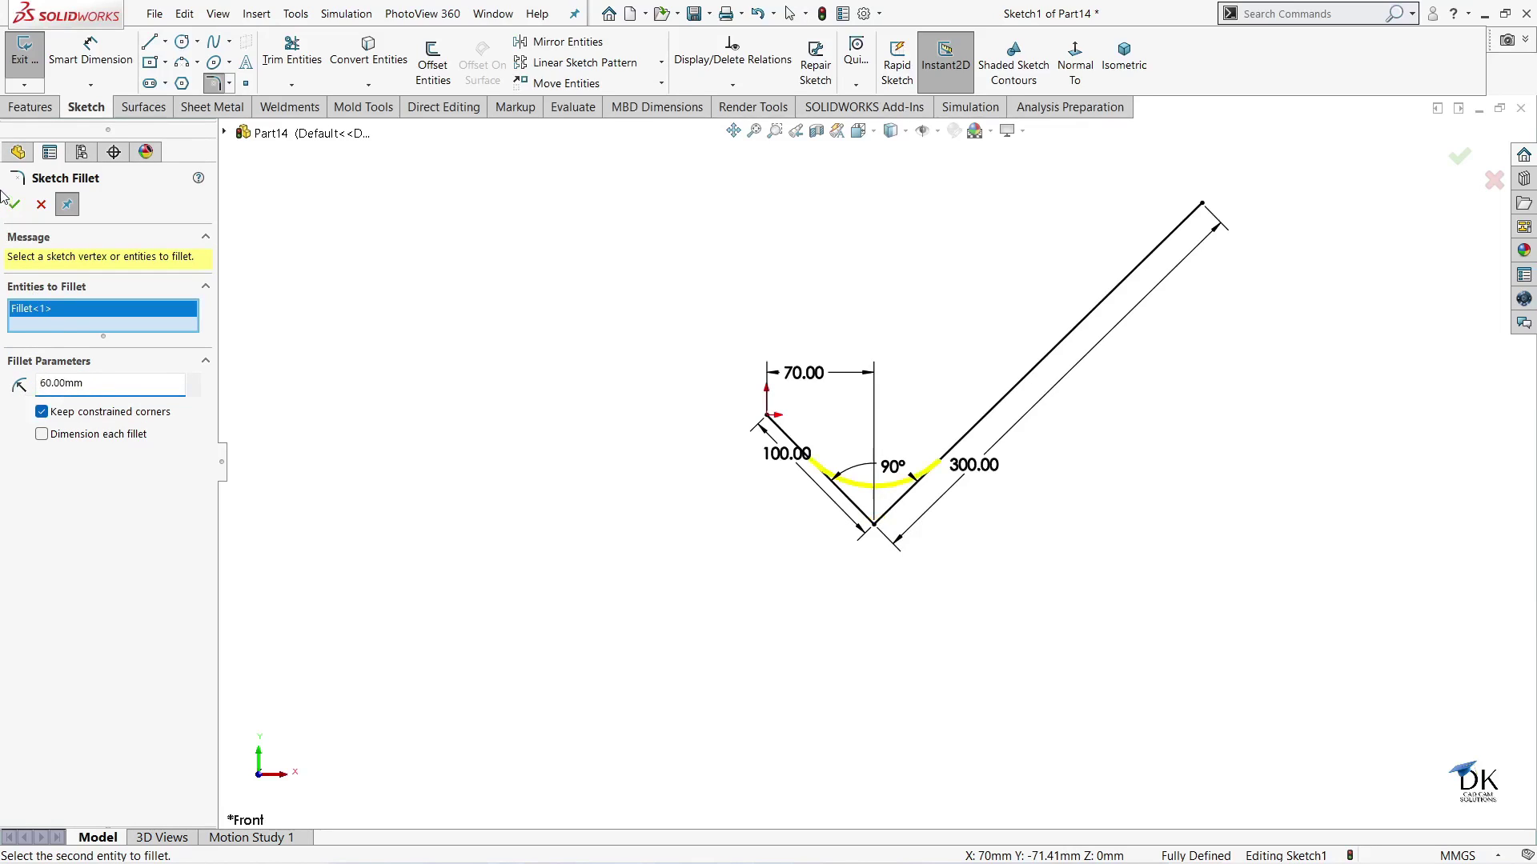
left_click(11, 206)
key("z")
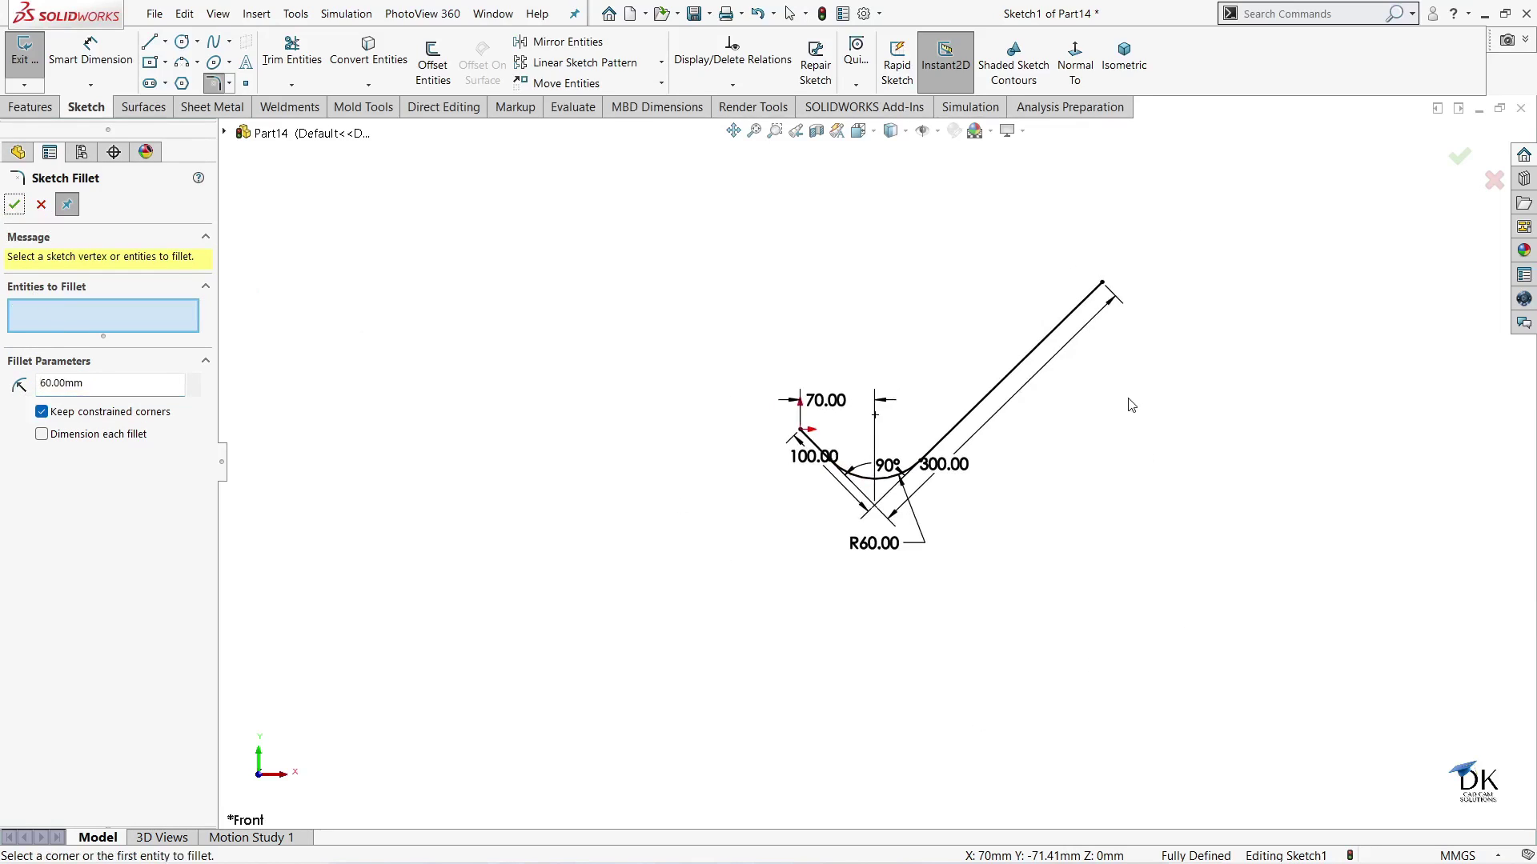
key("f")
left_click(8, 207)
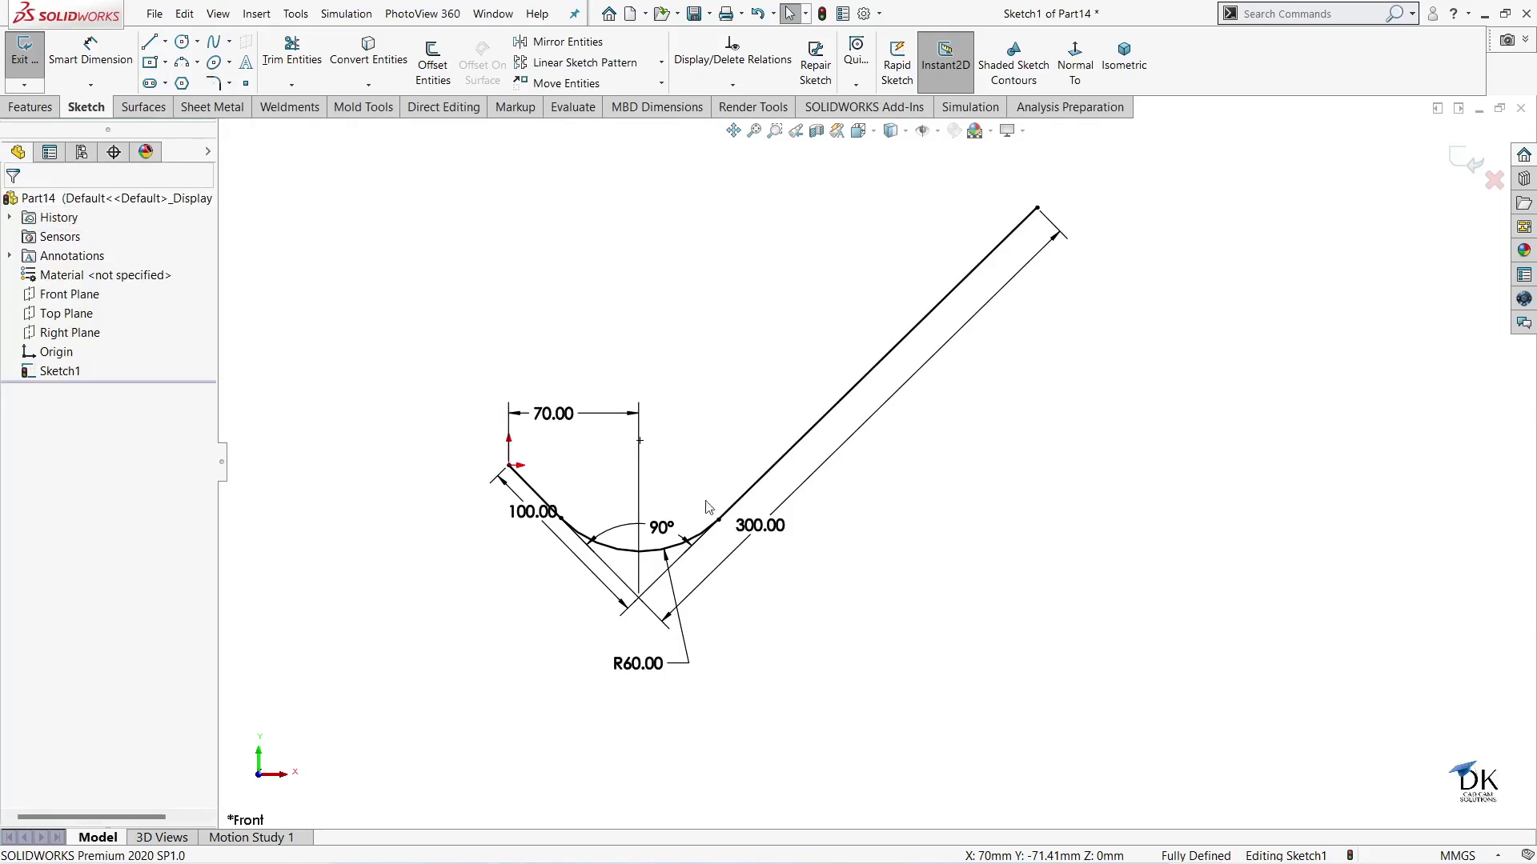
- Convert the long 300 mm line to construction geometry
left_click(831, 426)
left_click(896, 364)
left_click(984, 447)
scroll(988, 454, "up", 1)
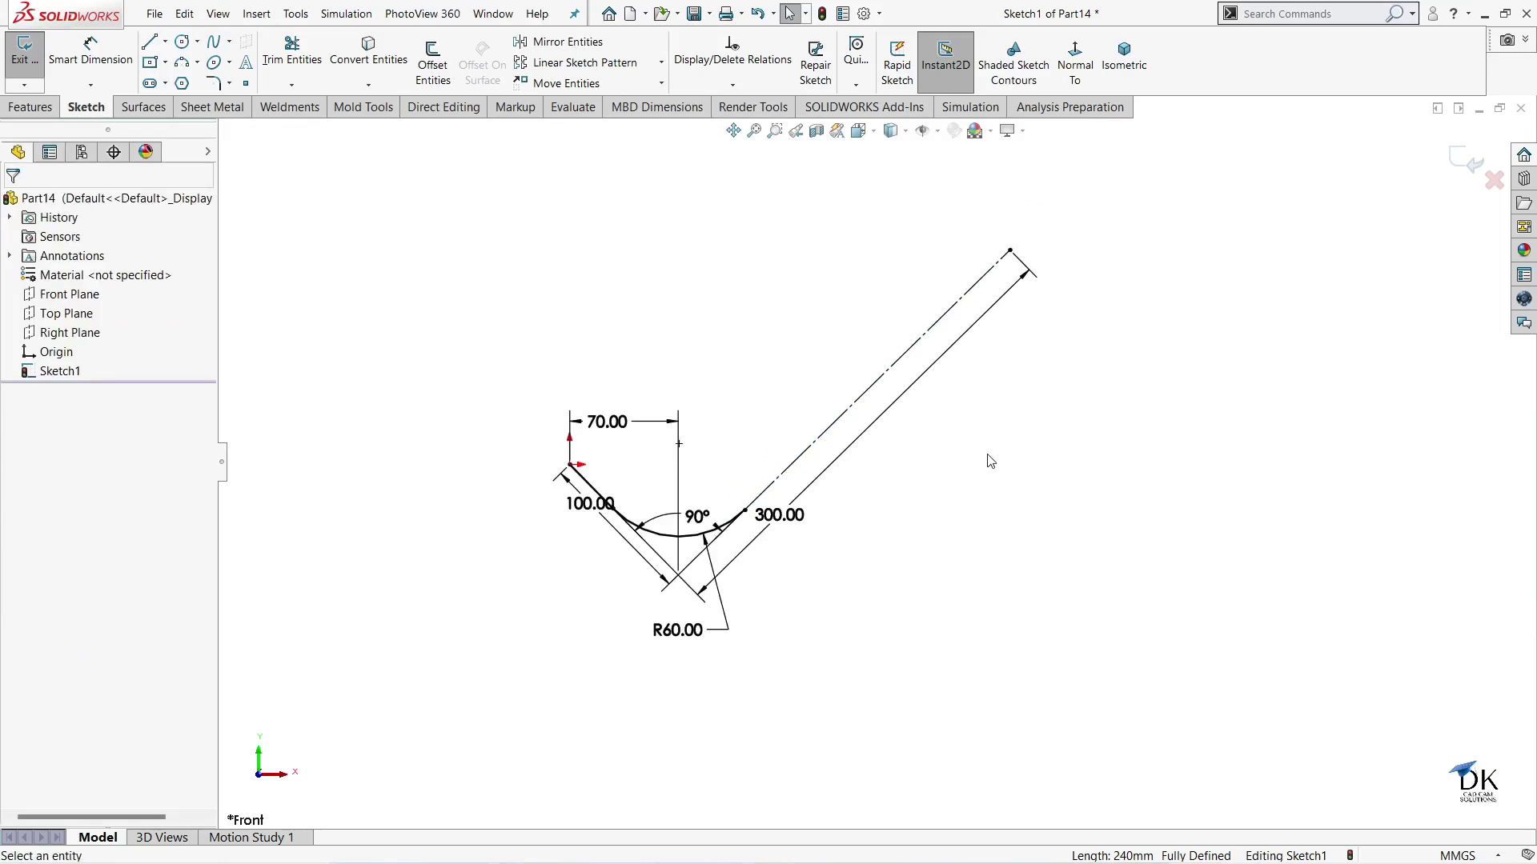
scroll(645, 486, "down", 1)
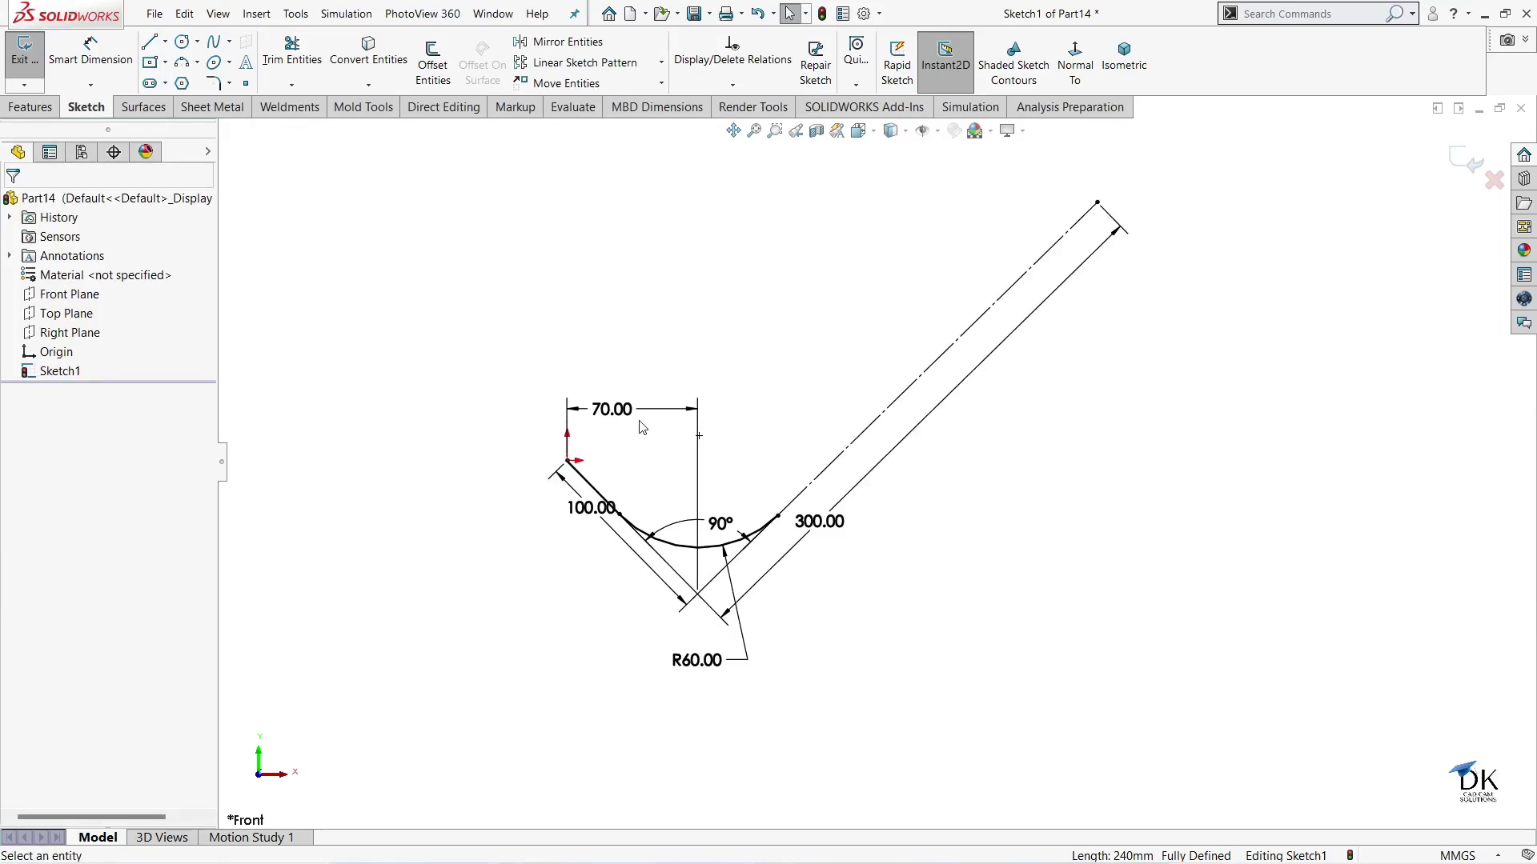
- Offset the short leg and arc chain 30 mm to both sides
left_click(440, 65)
left_click(591, 485)
type("30")
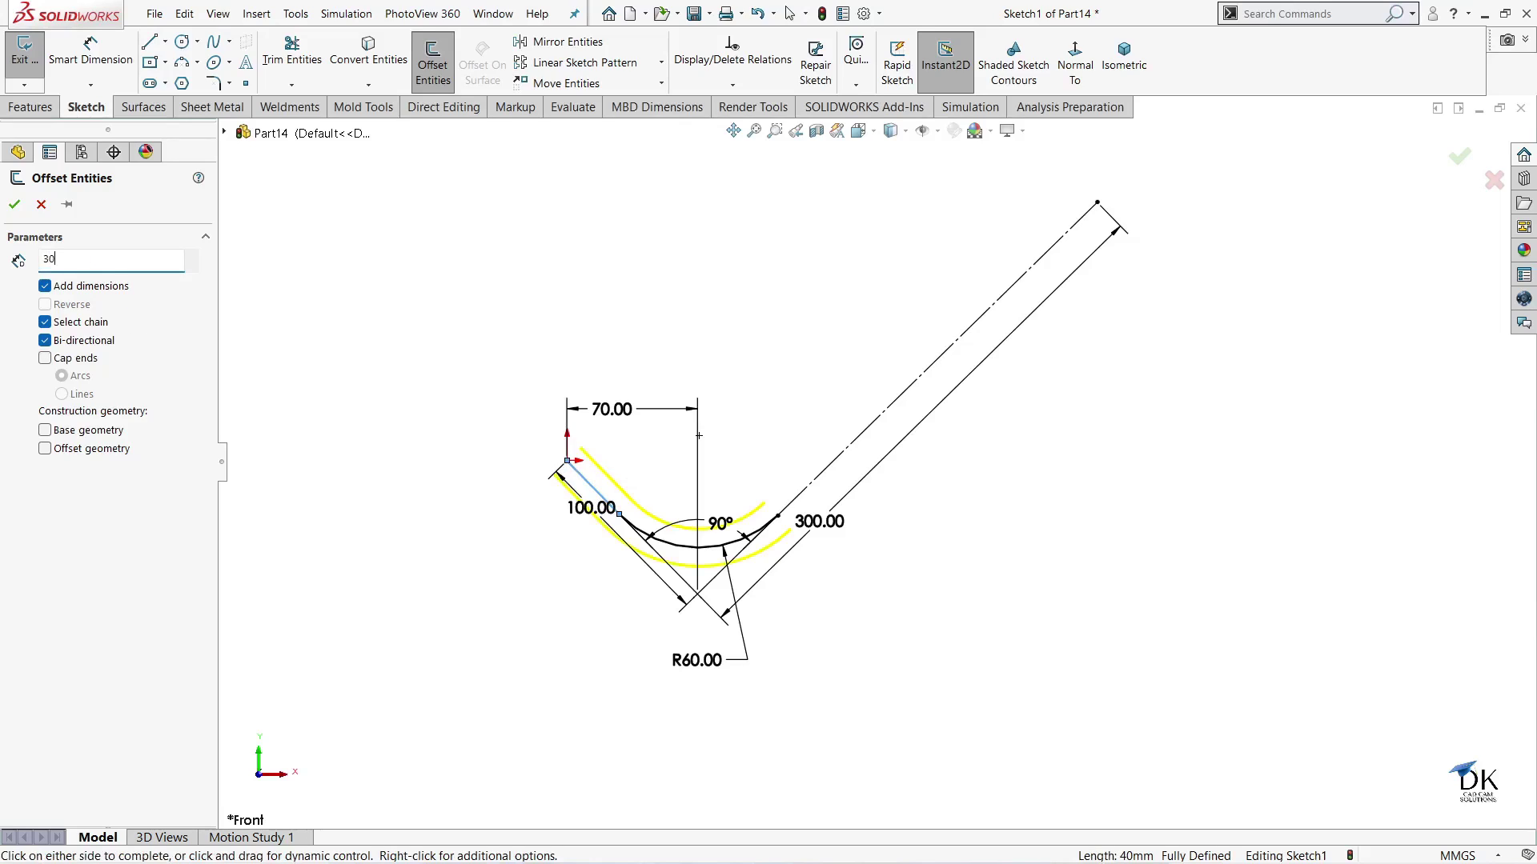
key("Return")
left_click(23, 206)
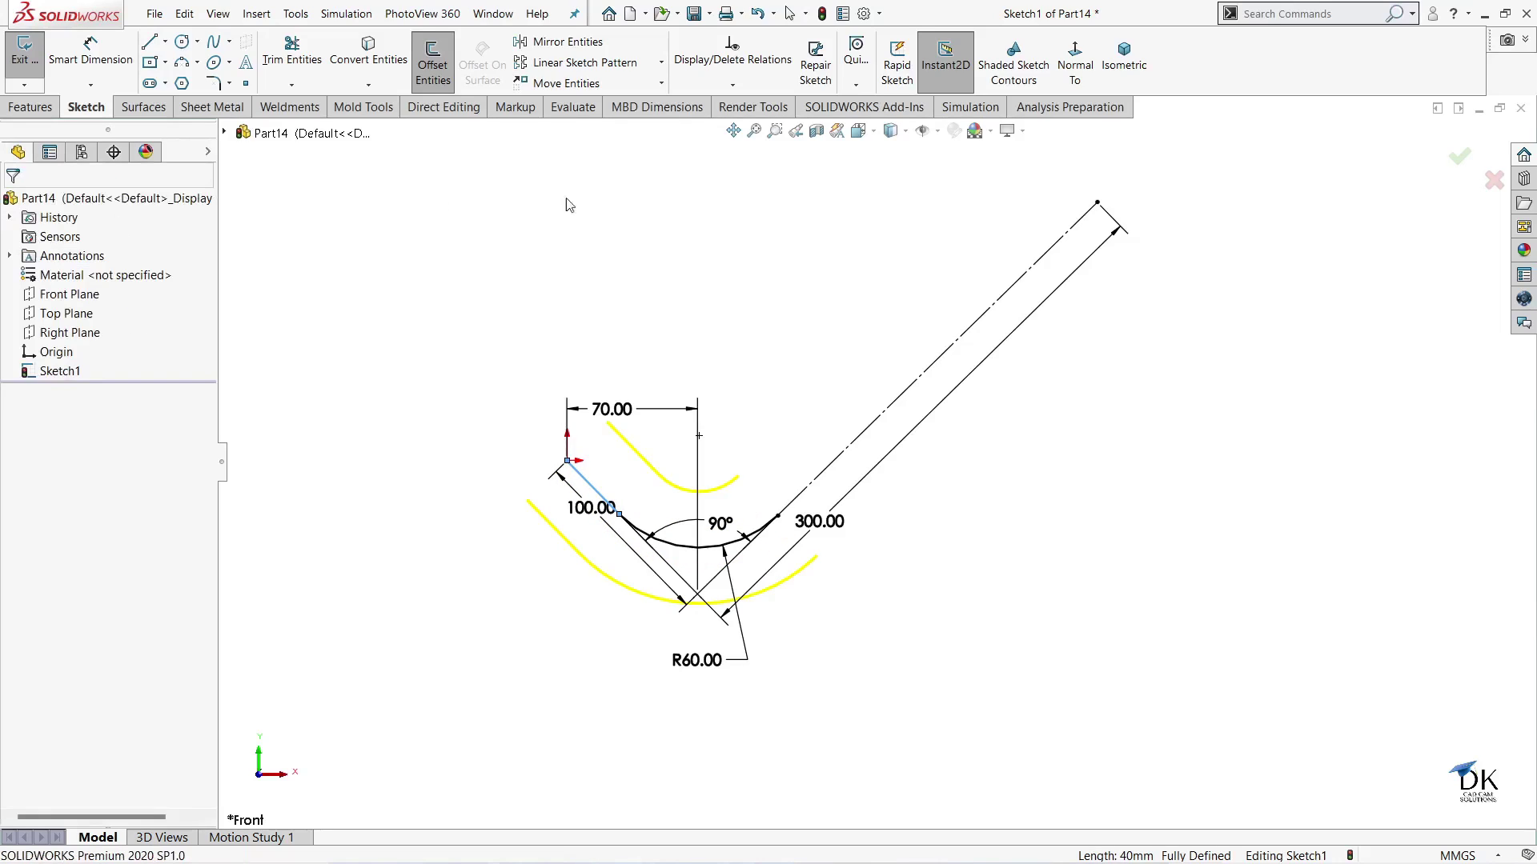
- Draw a short cross line centred on the long line's top end
left_click(149, 42)
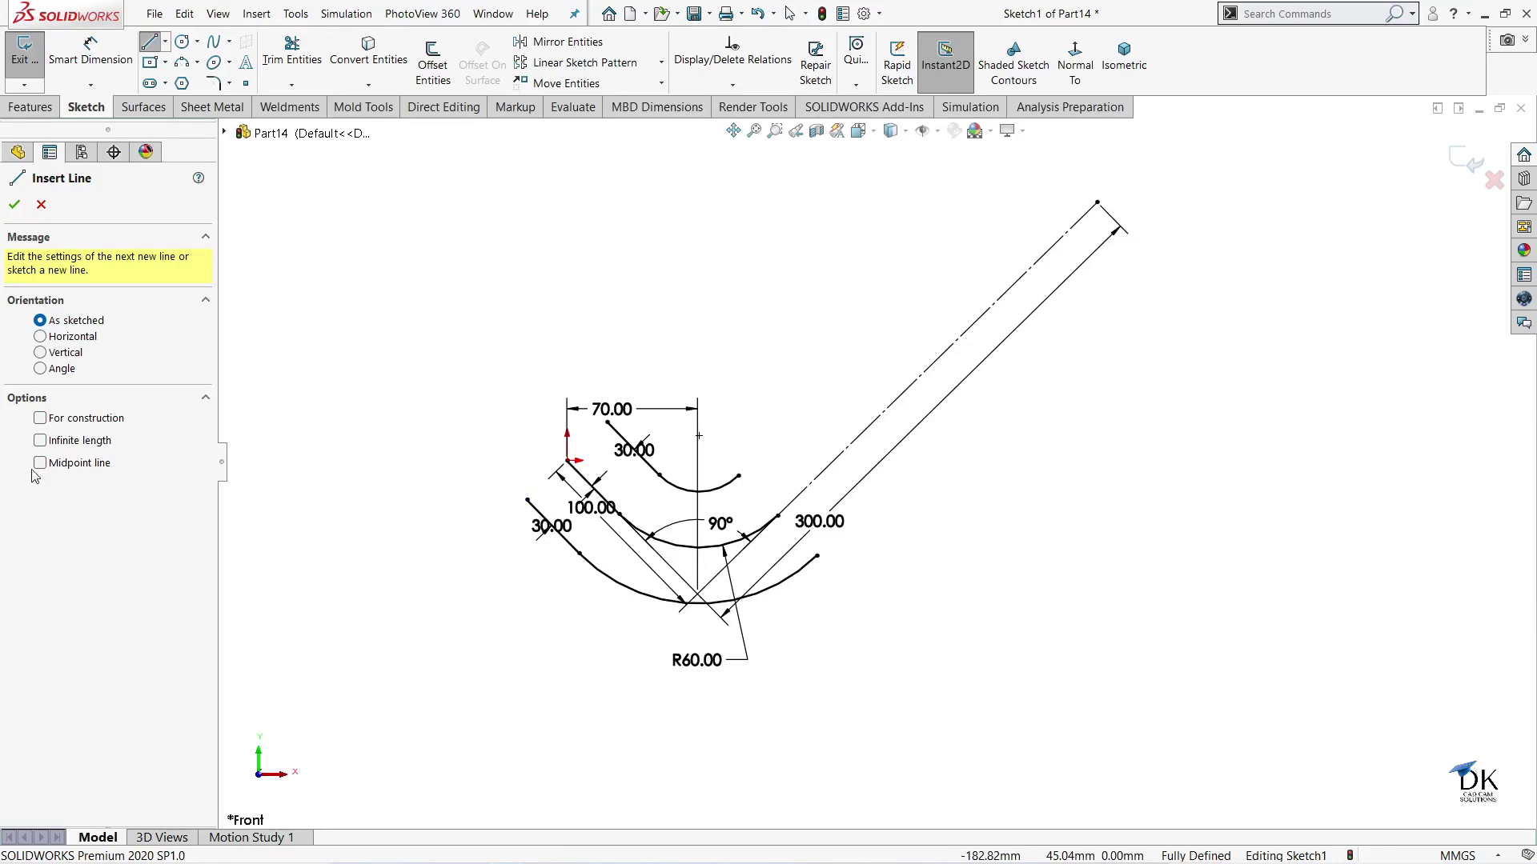
left_click(1097, 204)
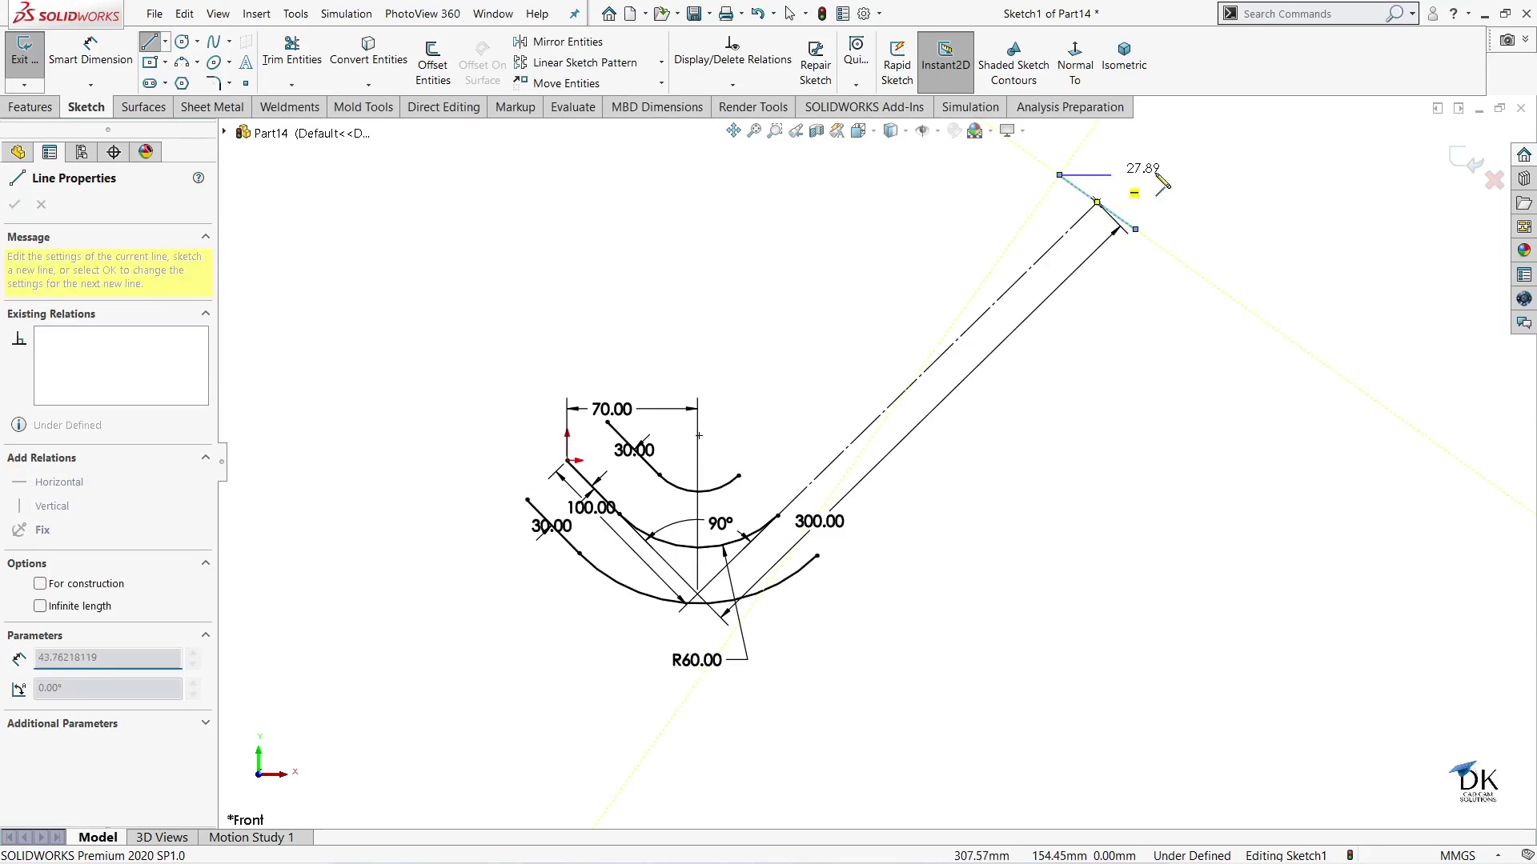
left_click(1060, 176)
right_click(836, 218)
left_click(853, 232)
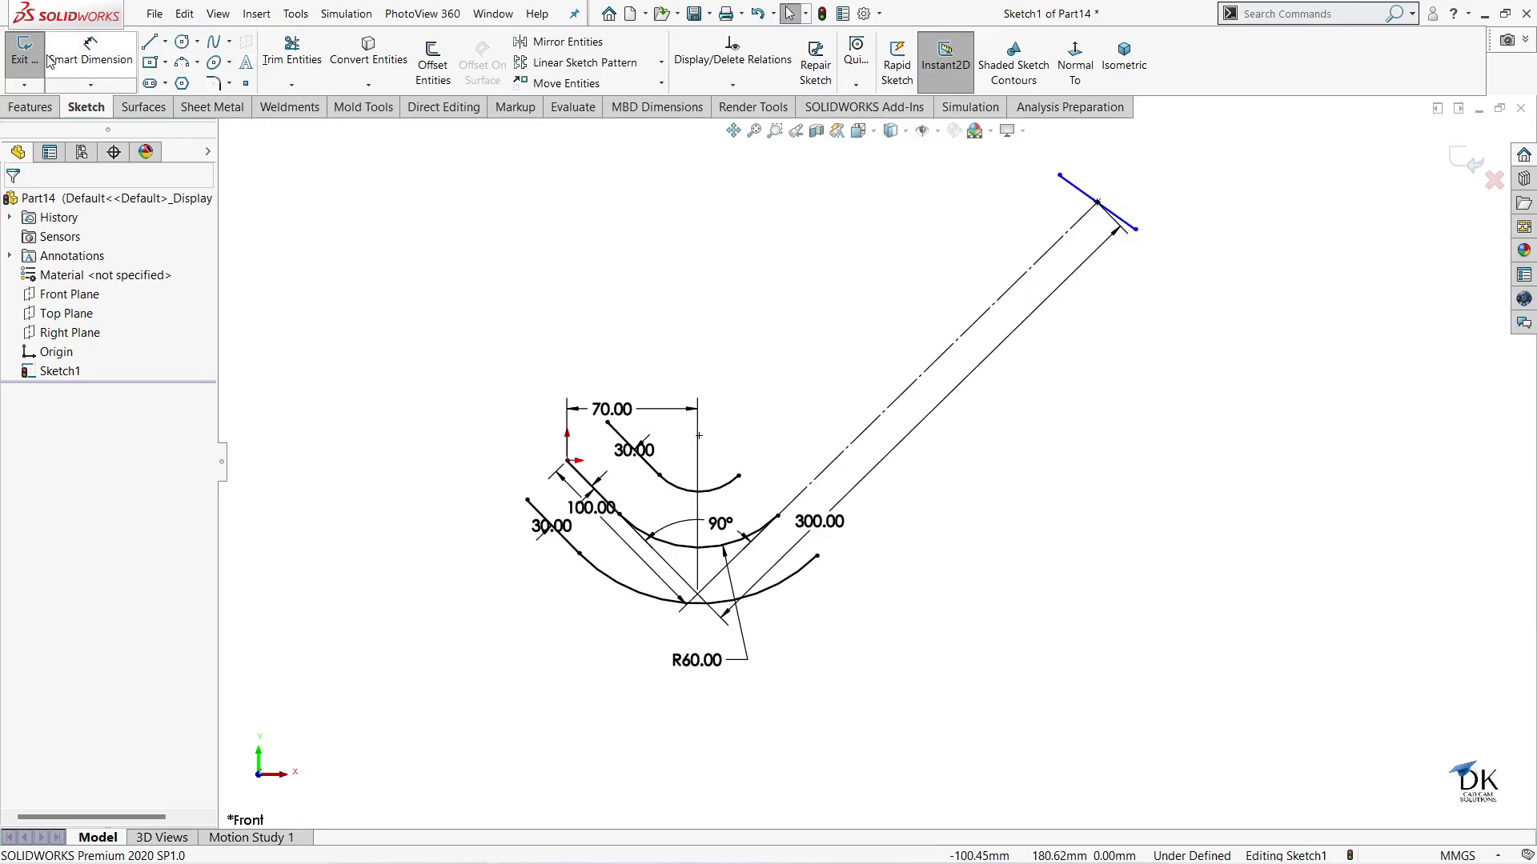
- Dimension the tip cross line to 40 mm
left_click(90, 50)
left_click(1073, 193)
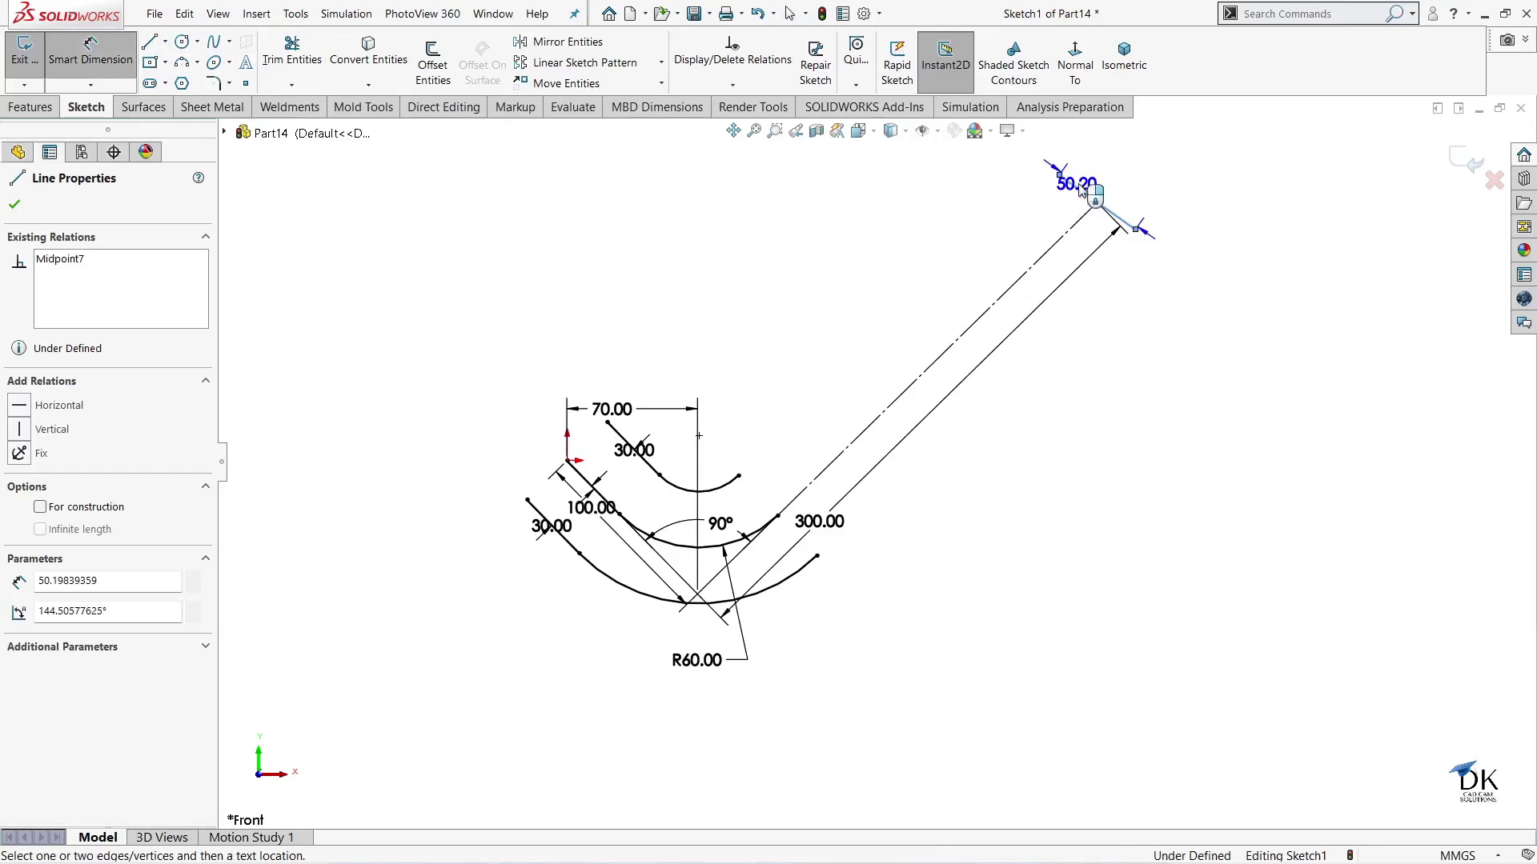
left_click(1086, 182)
type("40")
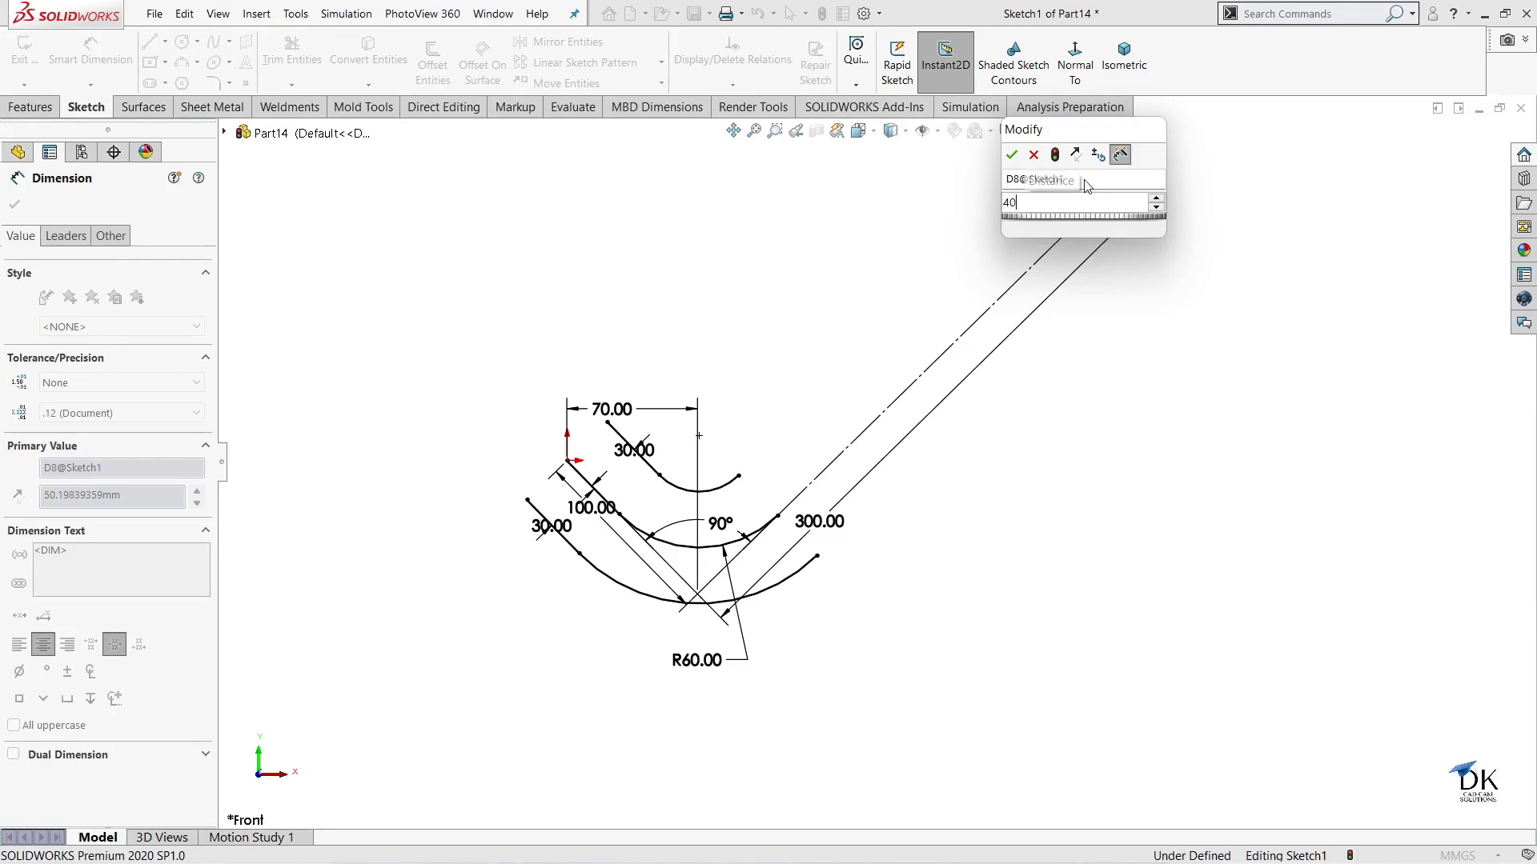
key("Return")
left_click(15, 205)
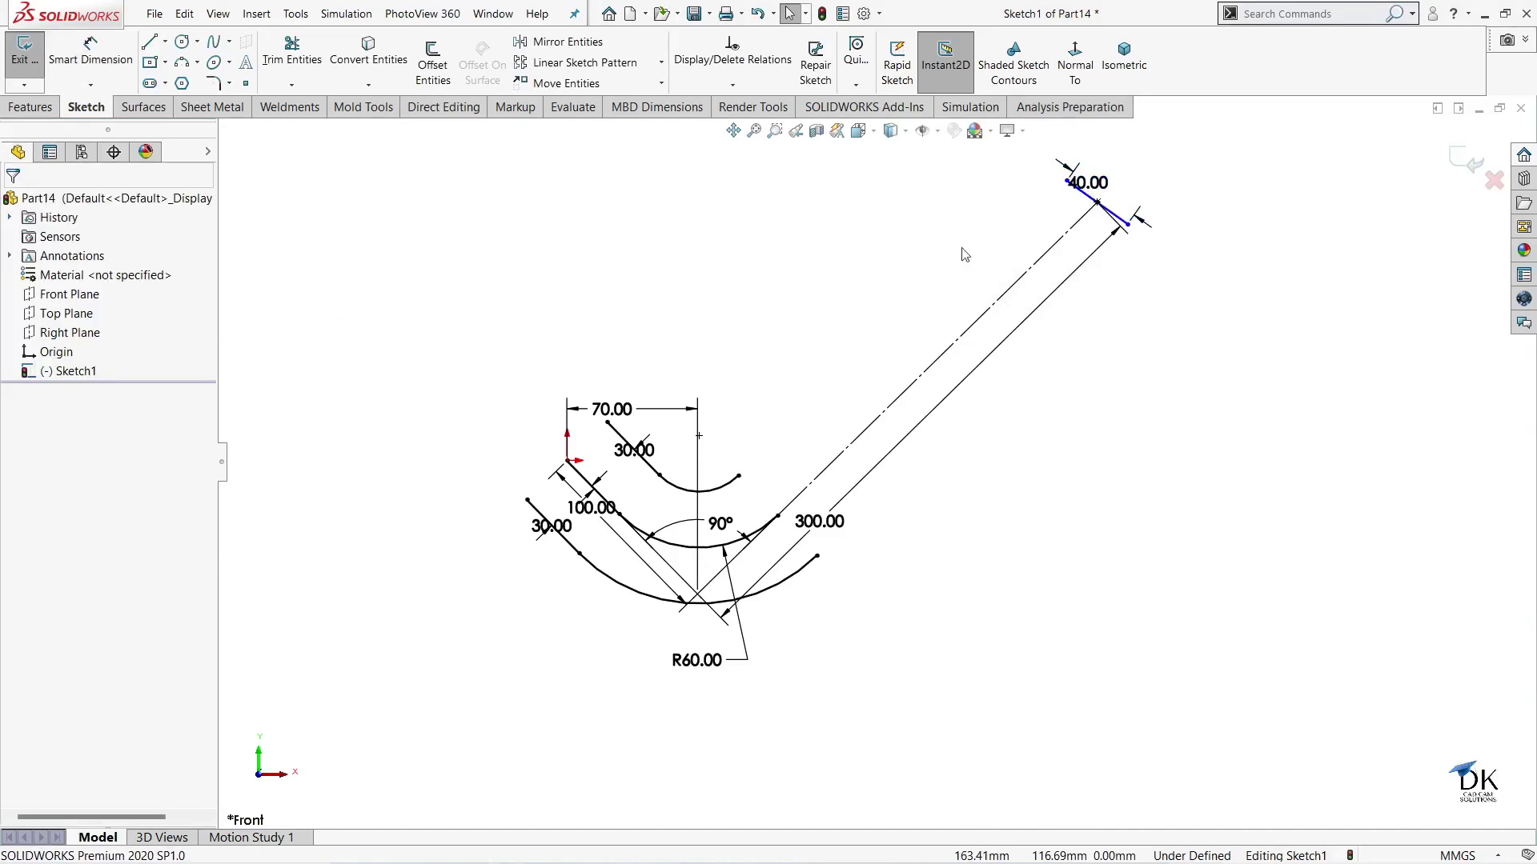
scroll(920, 360, "up", 2)
scroll(993, 299, "down", 3)
scroll(989, 301, "down", 1)
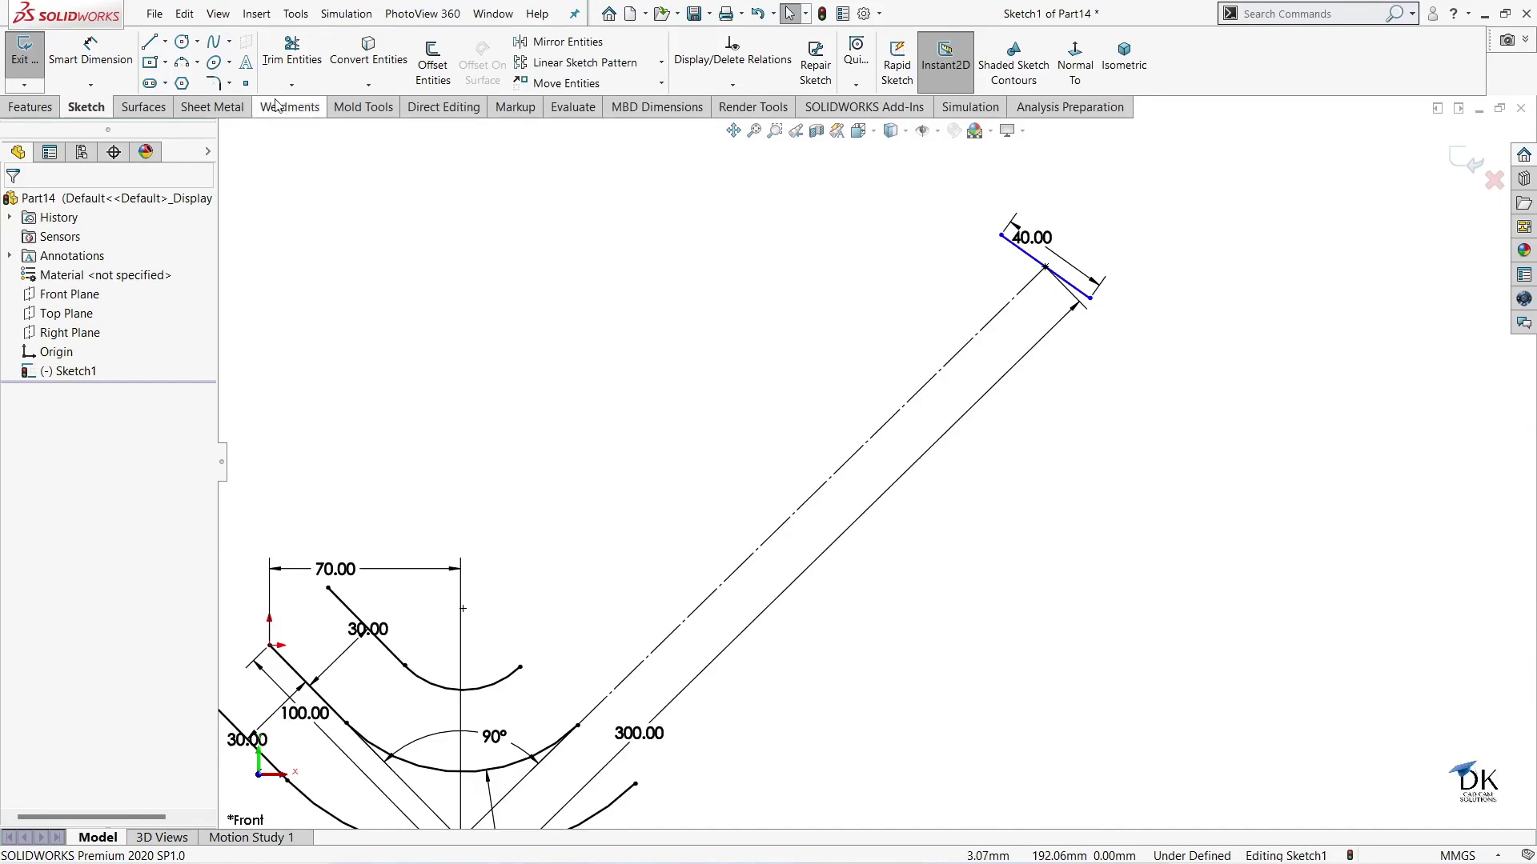
- Connect the inner offset arc's end to the 40 mm end line with a straight edge
left_click(149, 42)
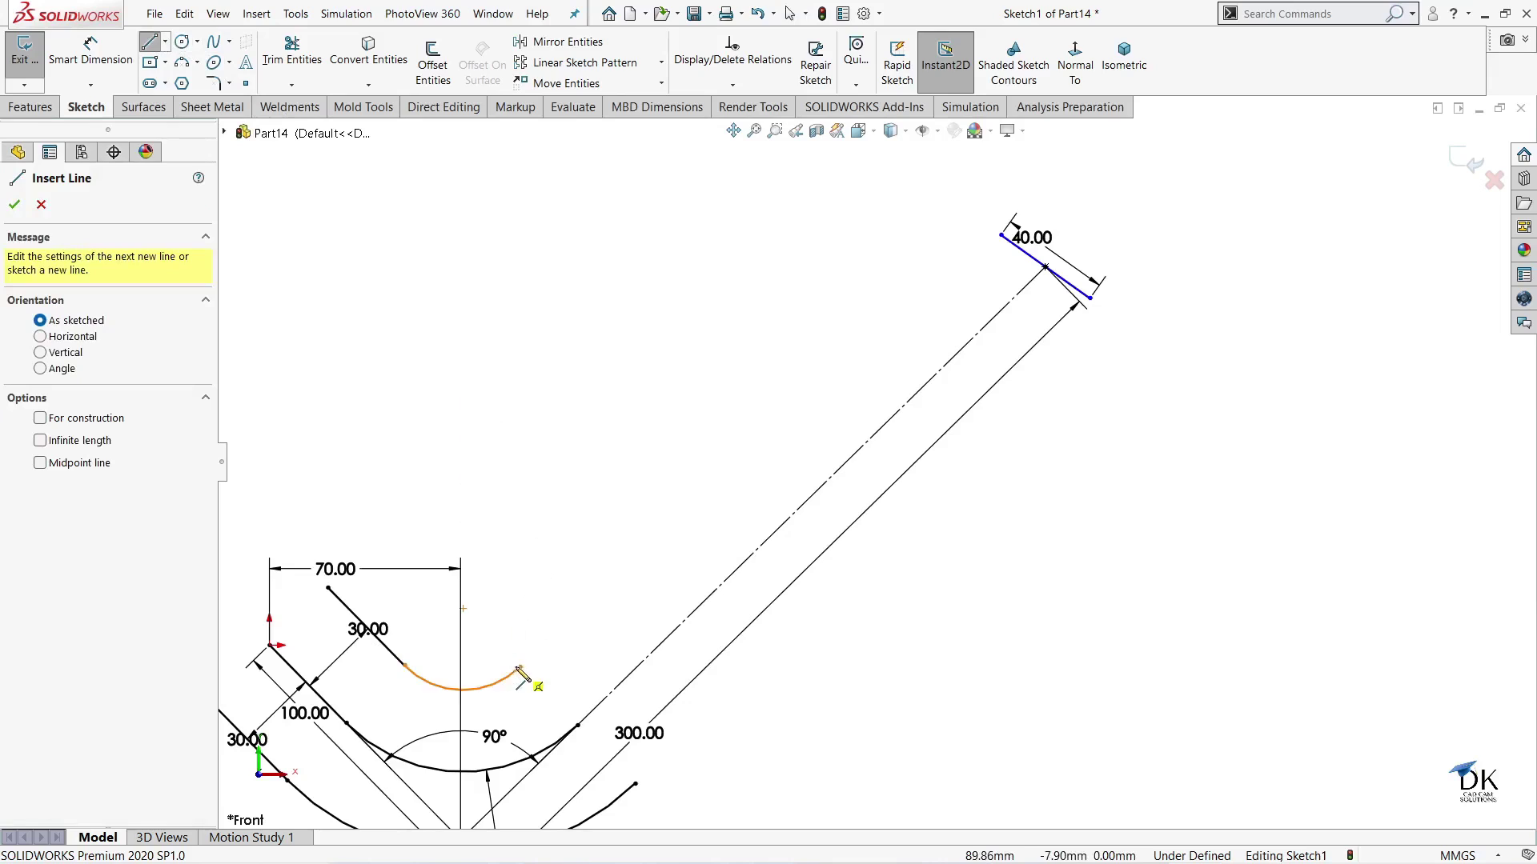
left_click(520, 669)
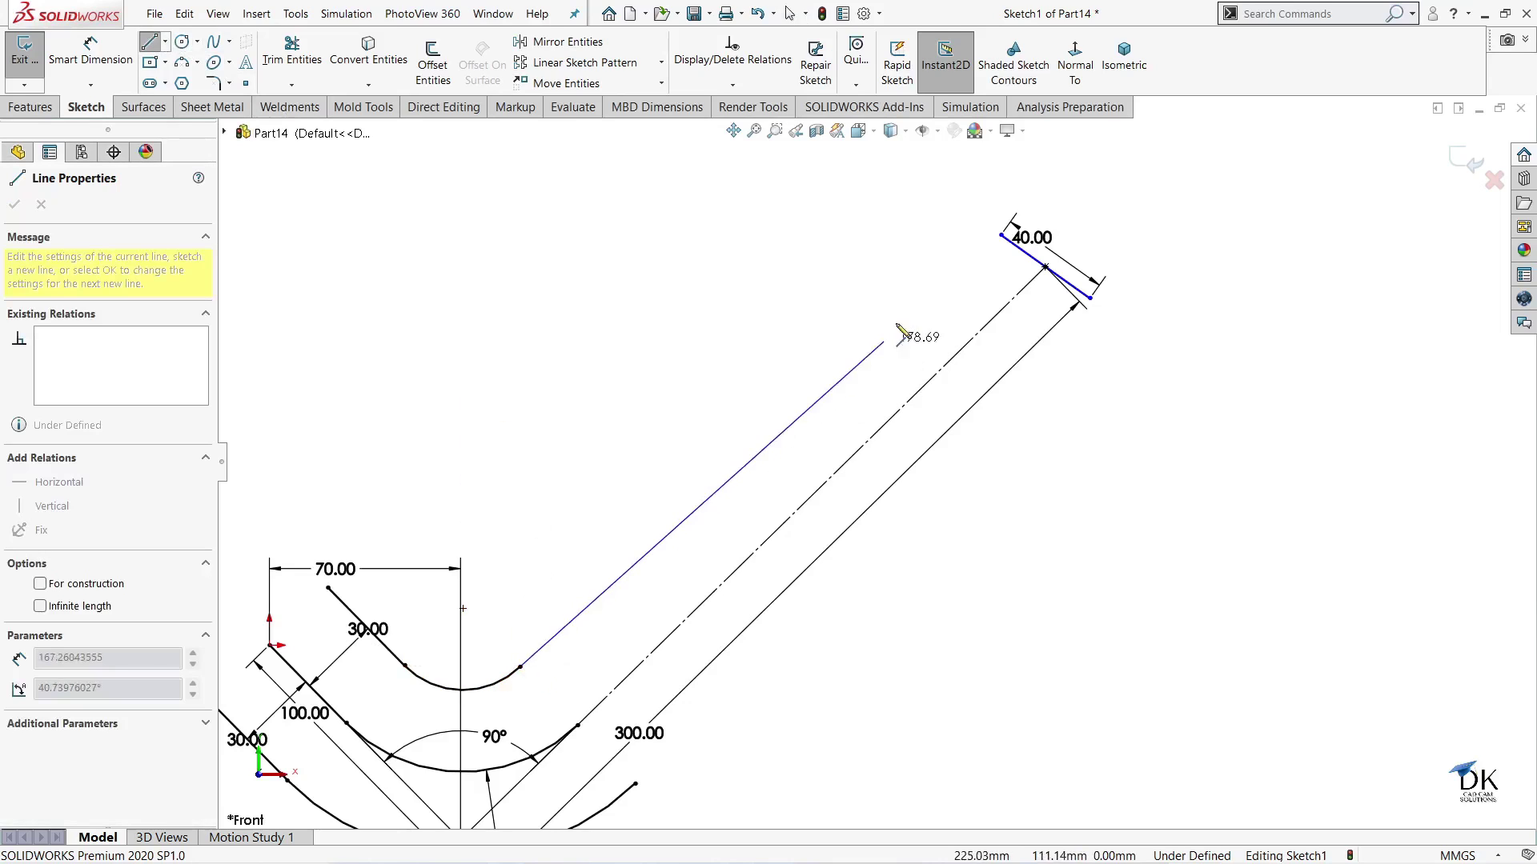
left_click(998, 238)
right_click(995, 242)
left_click(864, 238)
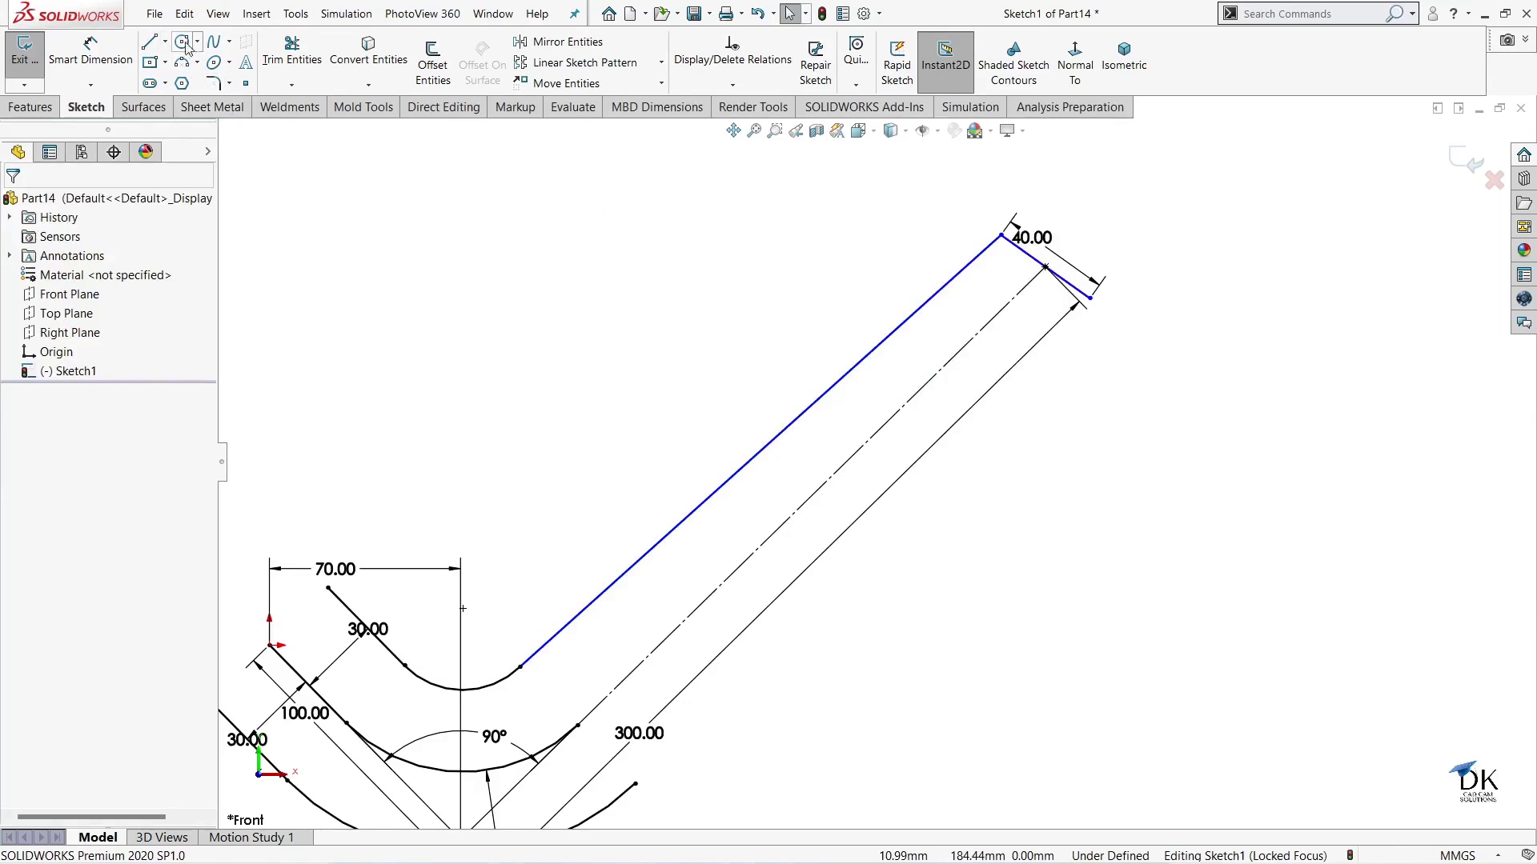
- Connect the outer offset arc's end to the other corner of the 40 mm end
left_click(149, 43)
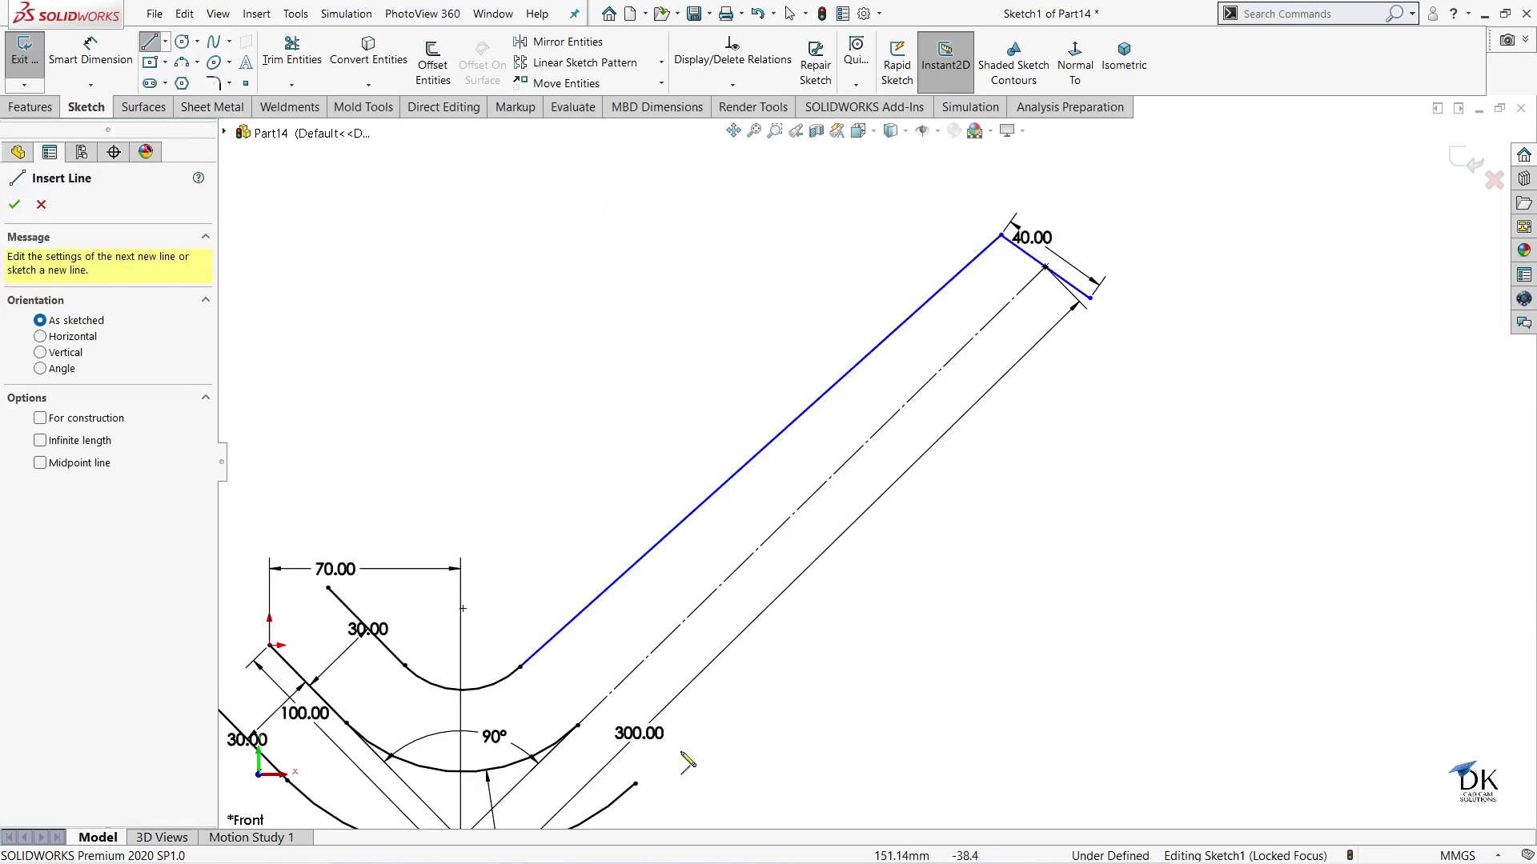
left_click(635, 785)
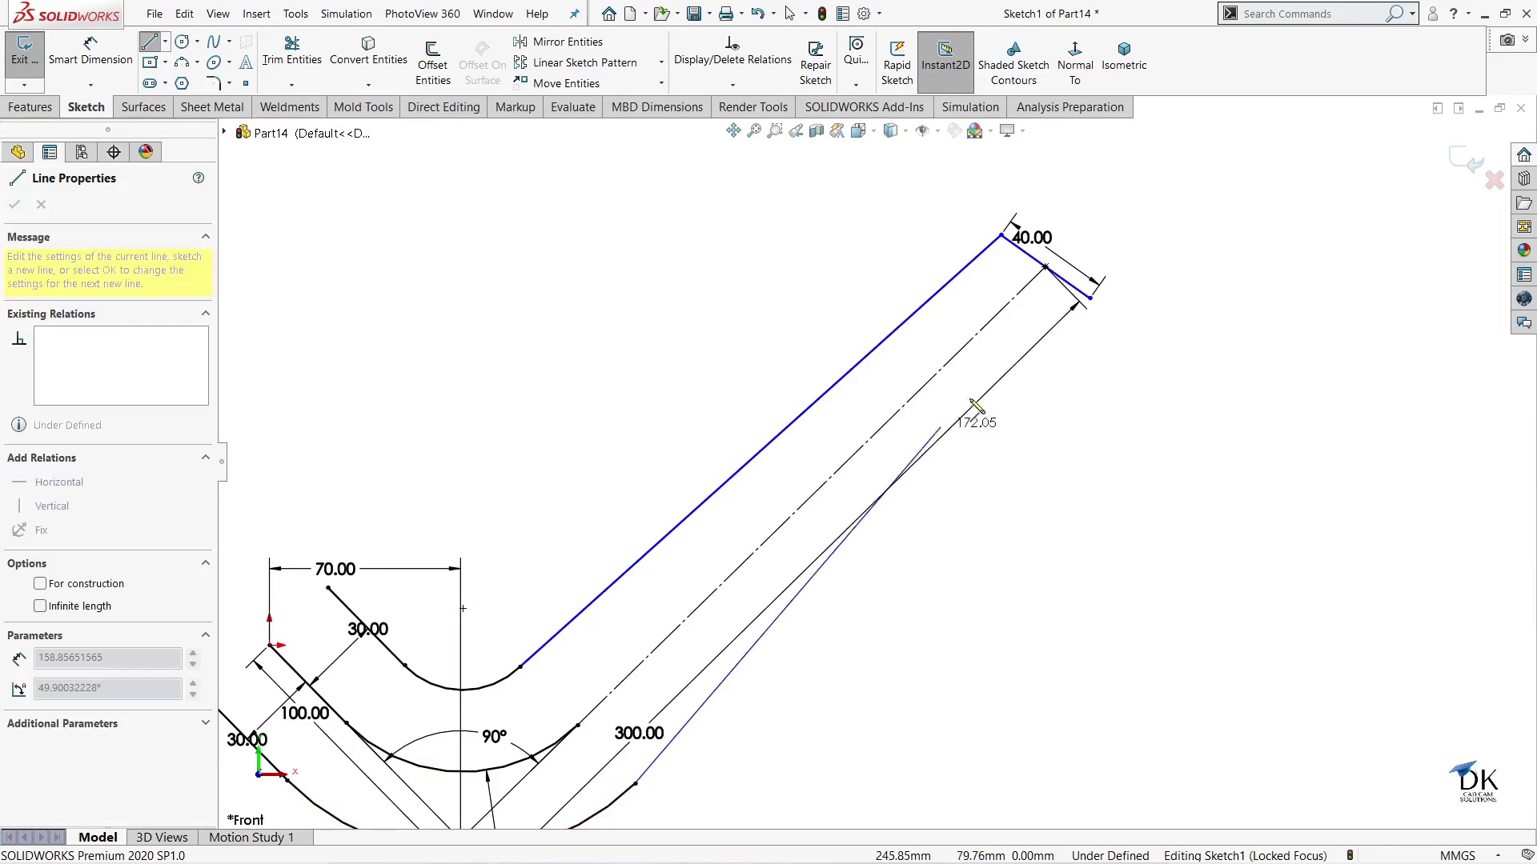
left_click(1090, 299)
right_click(1171, 350)
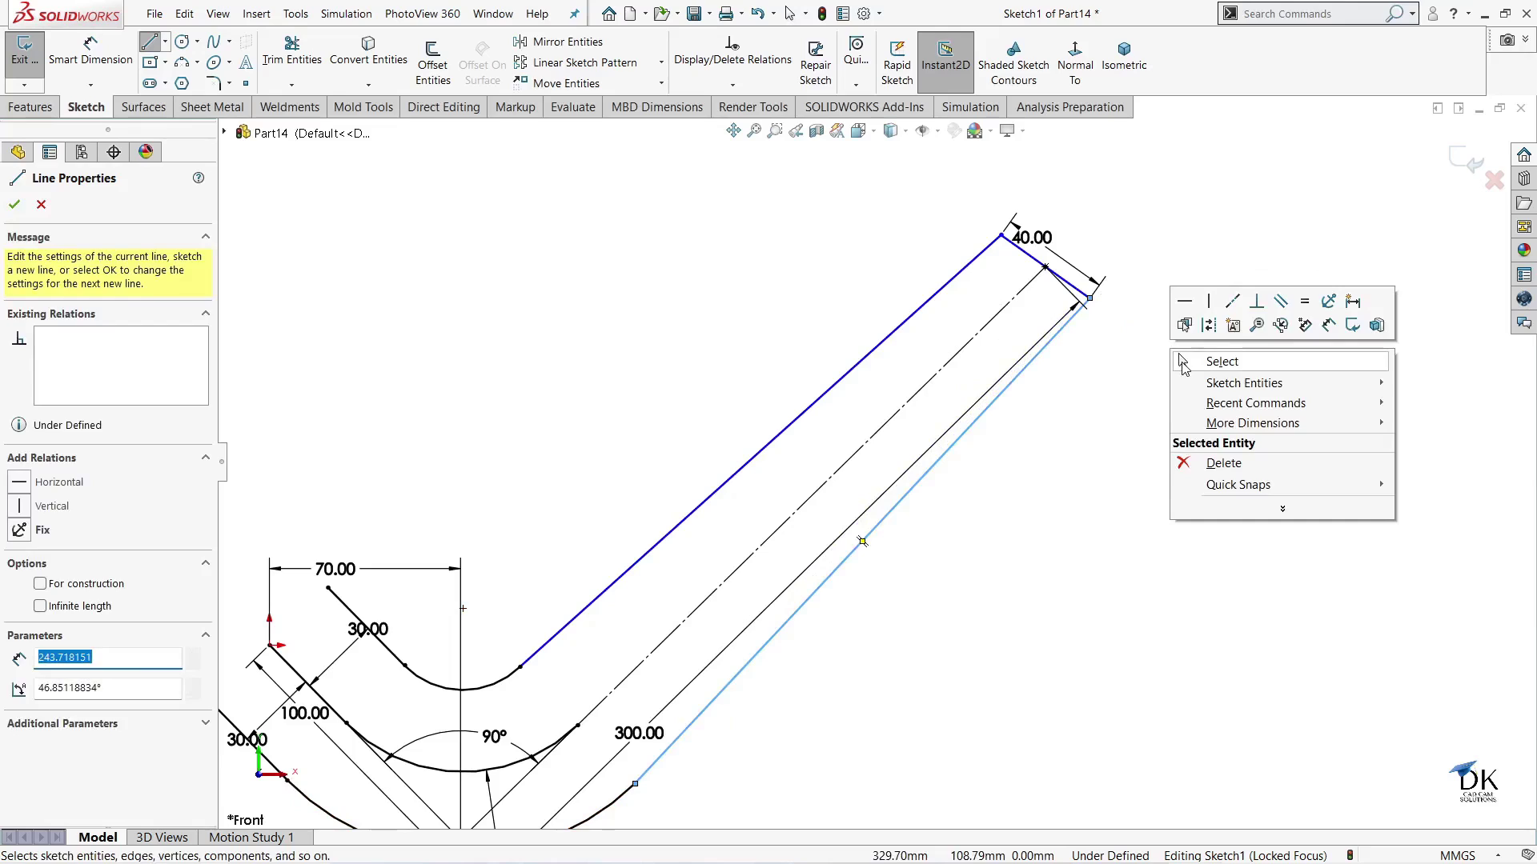
left_click(1196, 364)
scroll(1193, 440, "up", 1)
scroll(795, 638, "up", 1)
scroll(795, 638, "up", 1)
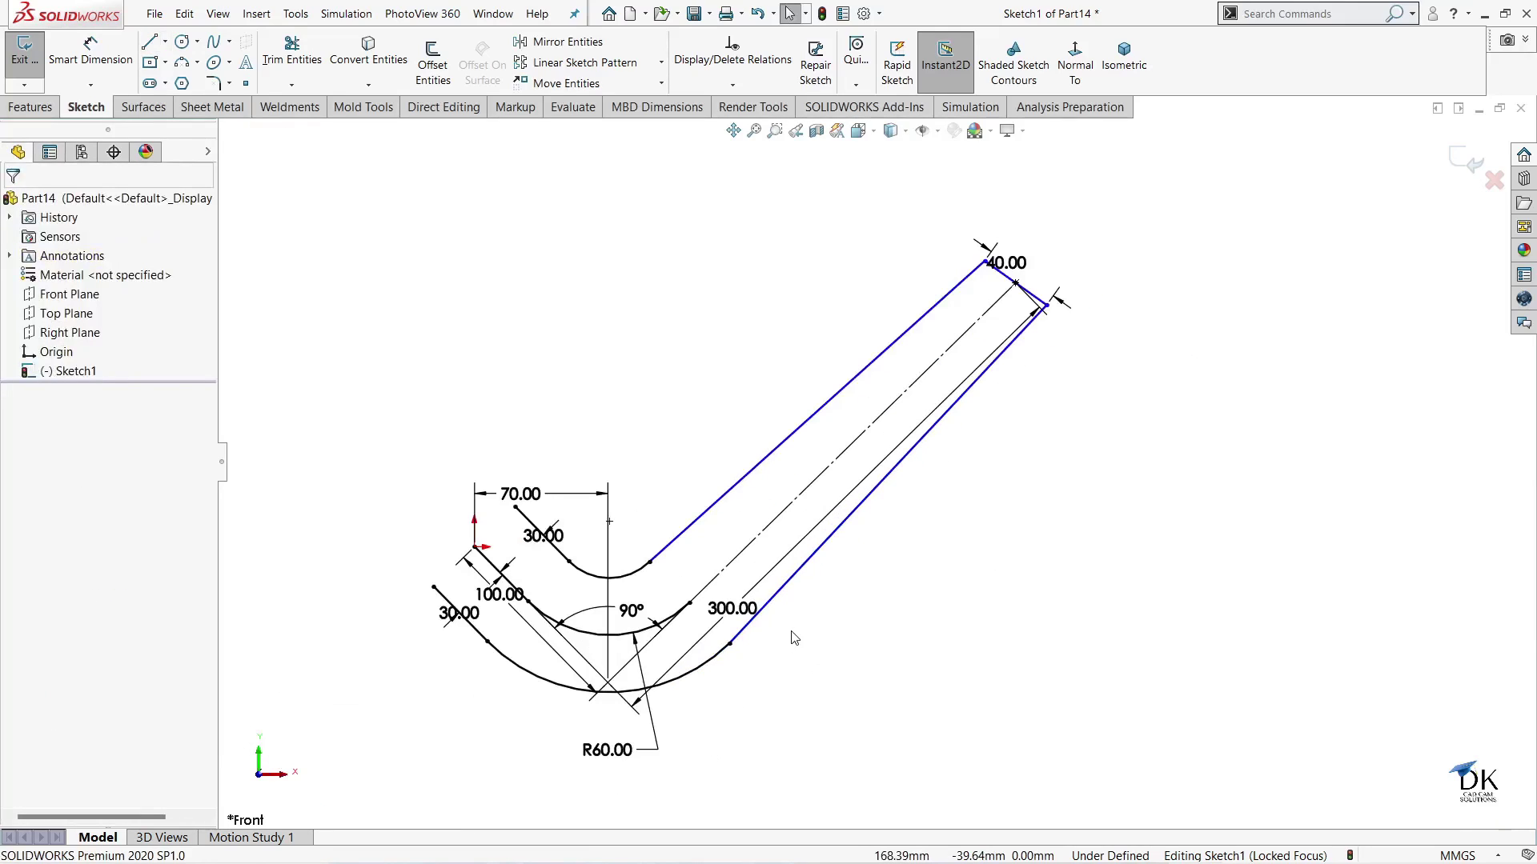
scroll(884, 564, "down", 1)
scroll(521, 611, "up", 1)
scroll(485, 551, "down", 1)
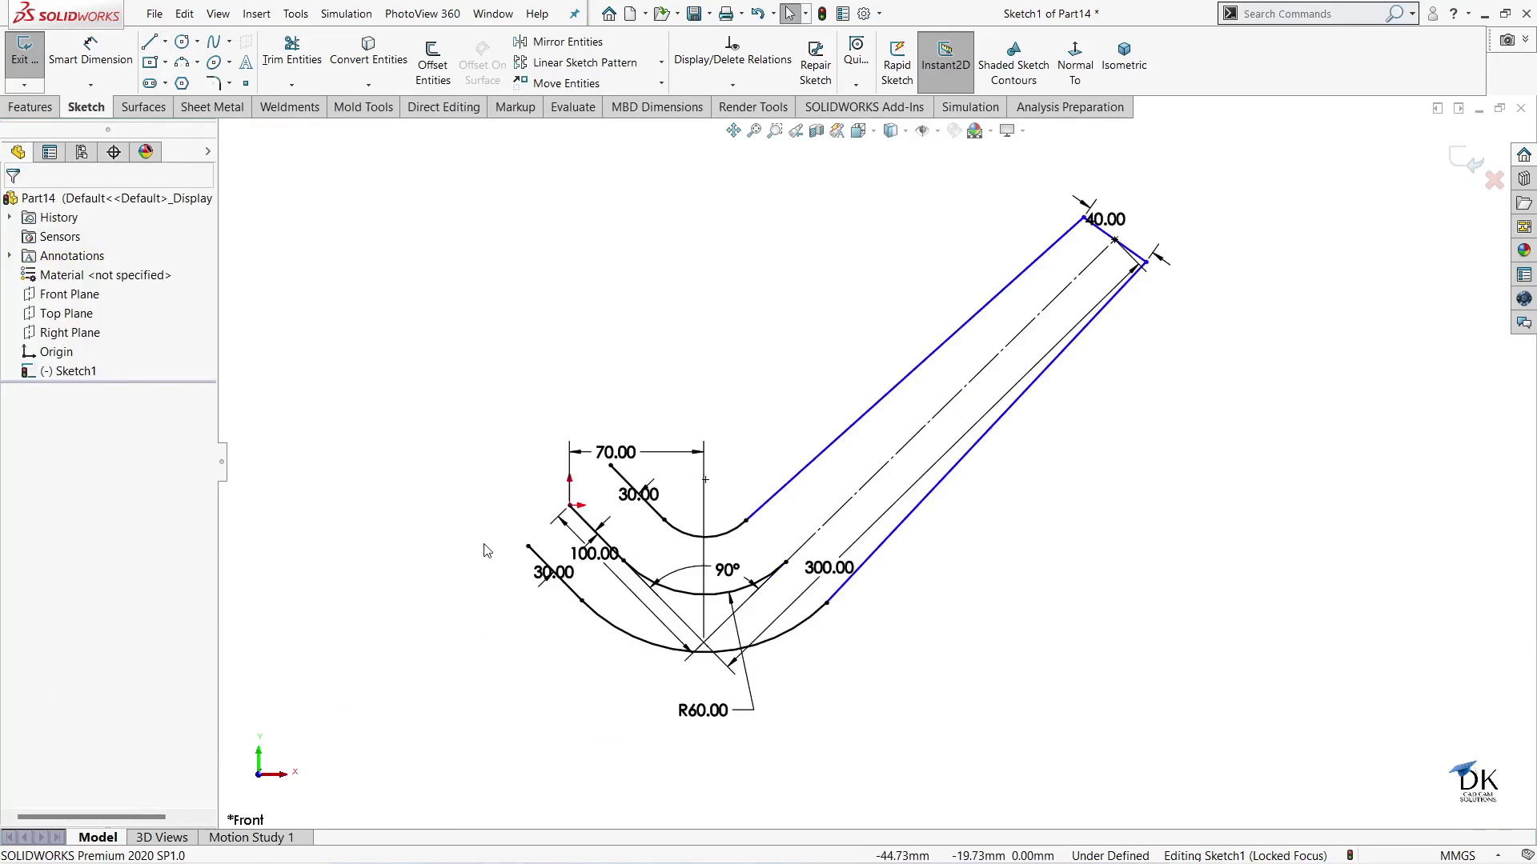
- Draw a large circle and start a second circle, both centred on the origin
left_click(180, 43)
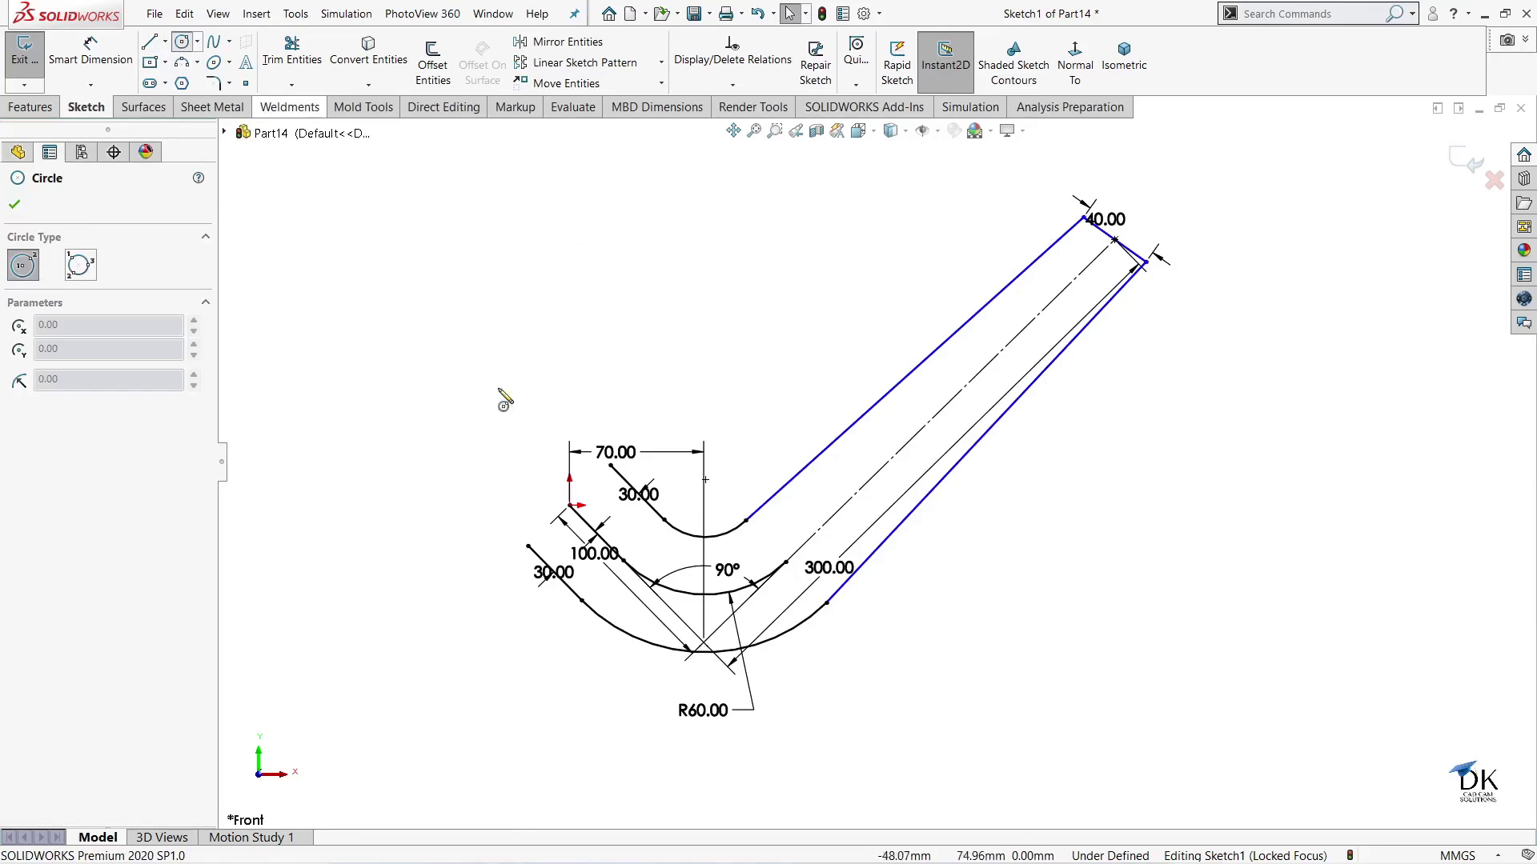
left_click(569, 505)
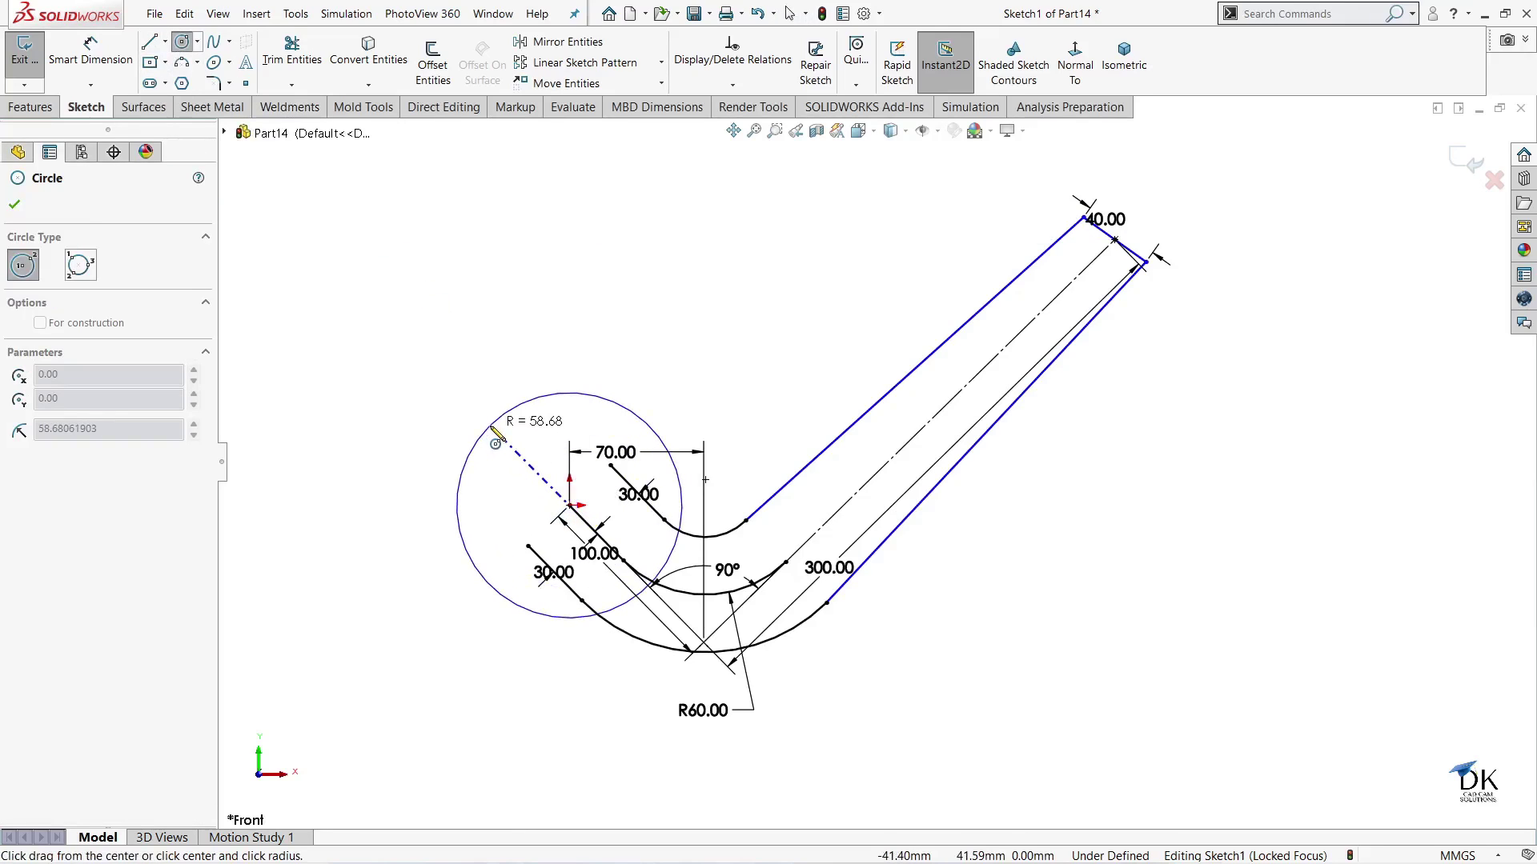
left_click(490, 425)
left_click(569, 505)
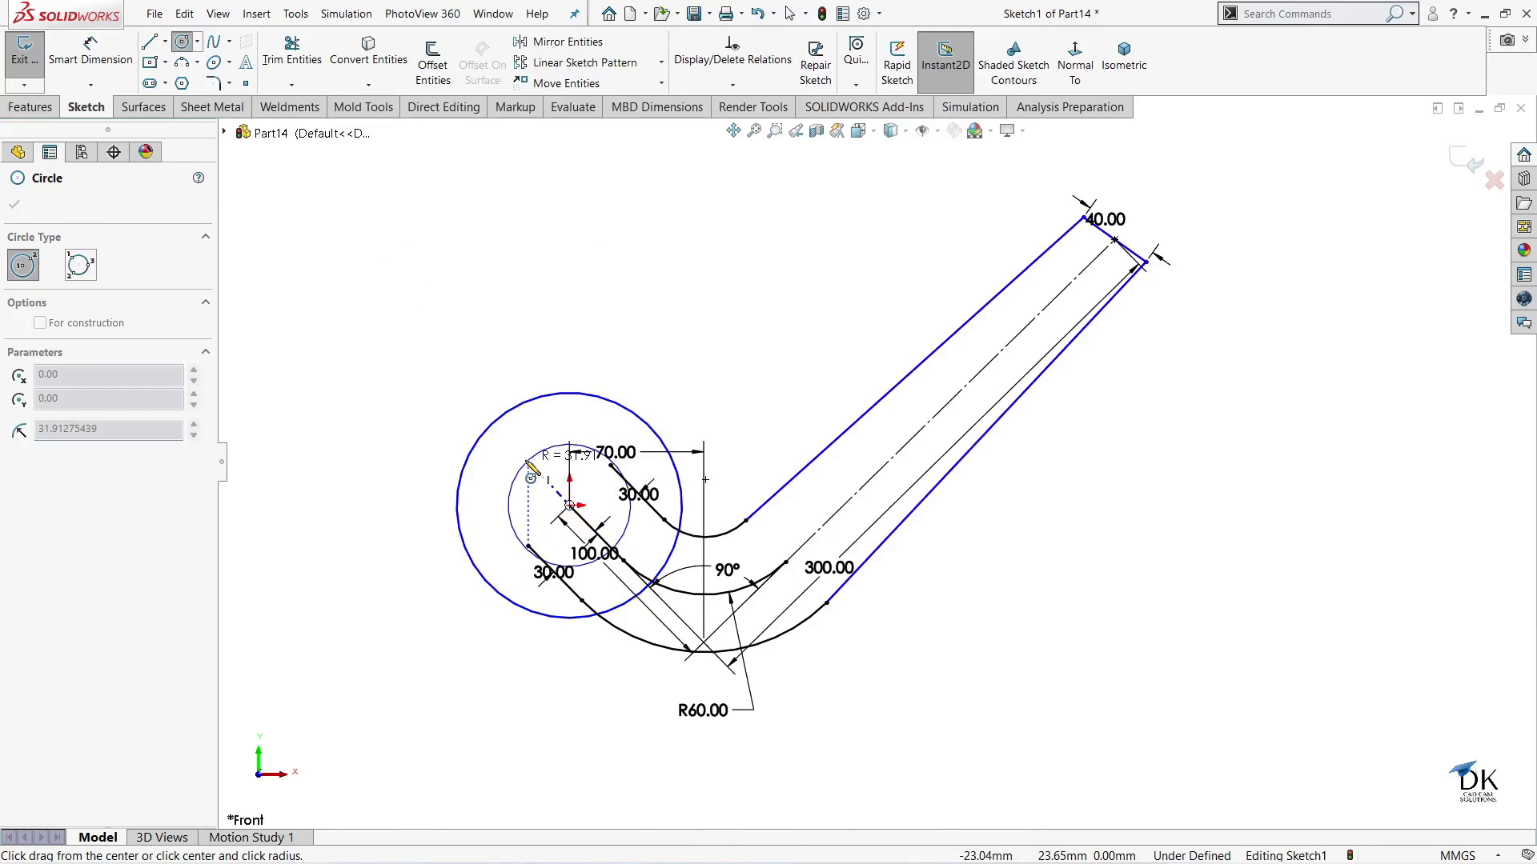
- Finish the inner circle and dimension the outer circle to 70 mm diameter
left_click(612, 548)
right_click(264, 178)
left_click(265, 178)
left_click(90, 52)
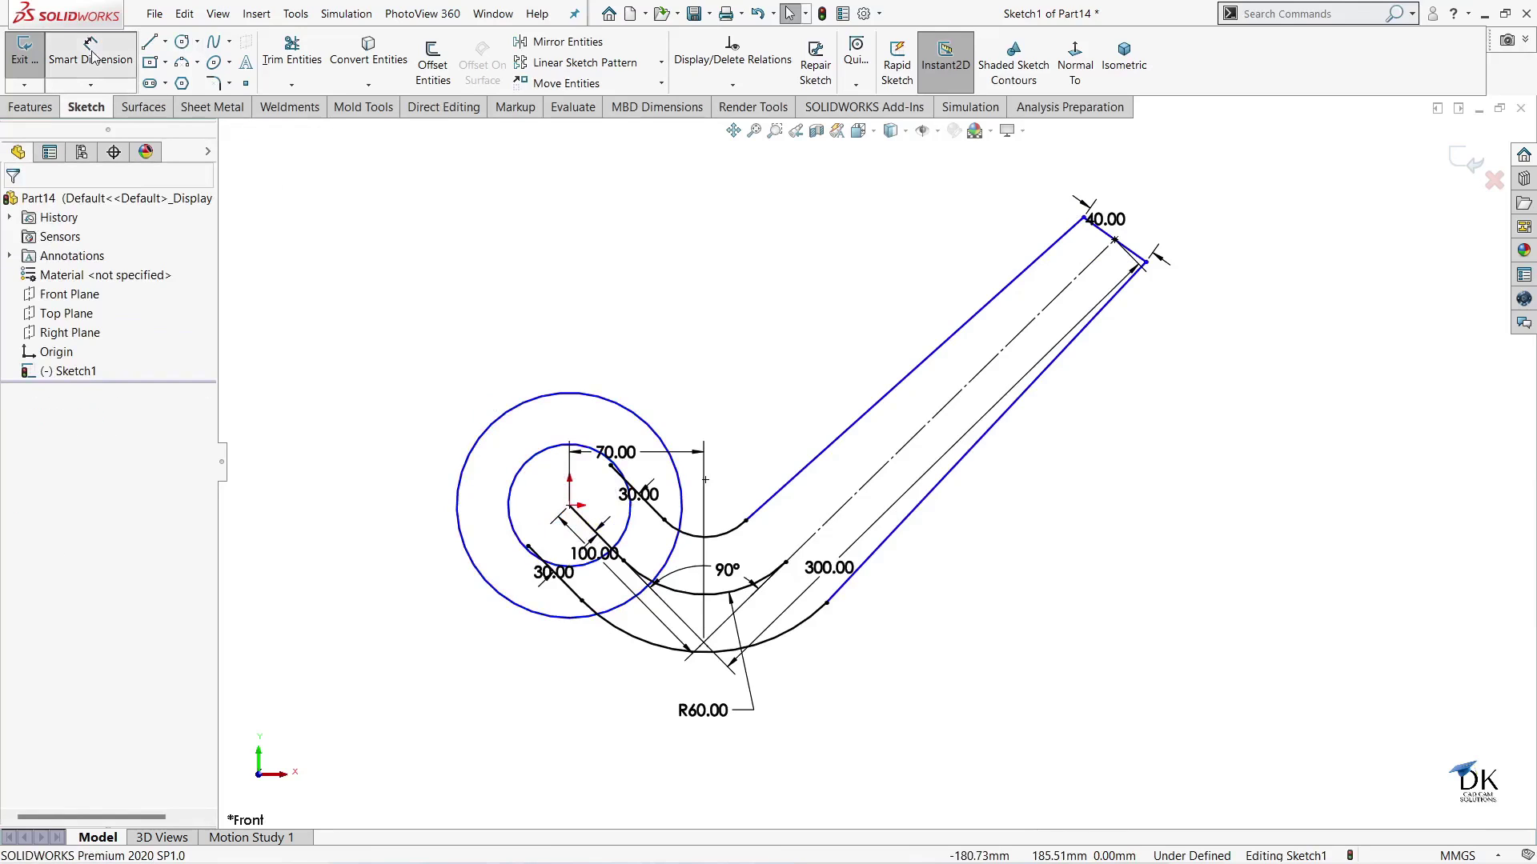
left_click(529, 403)
left_click(520, 364)
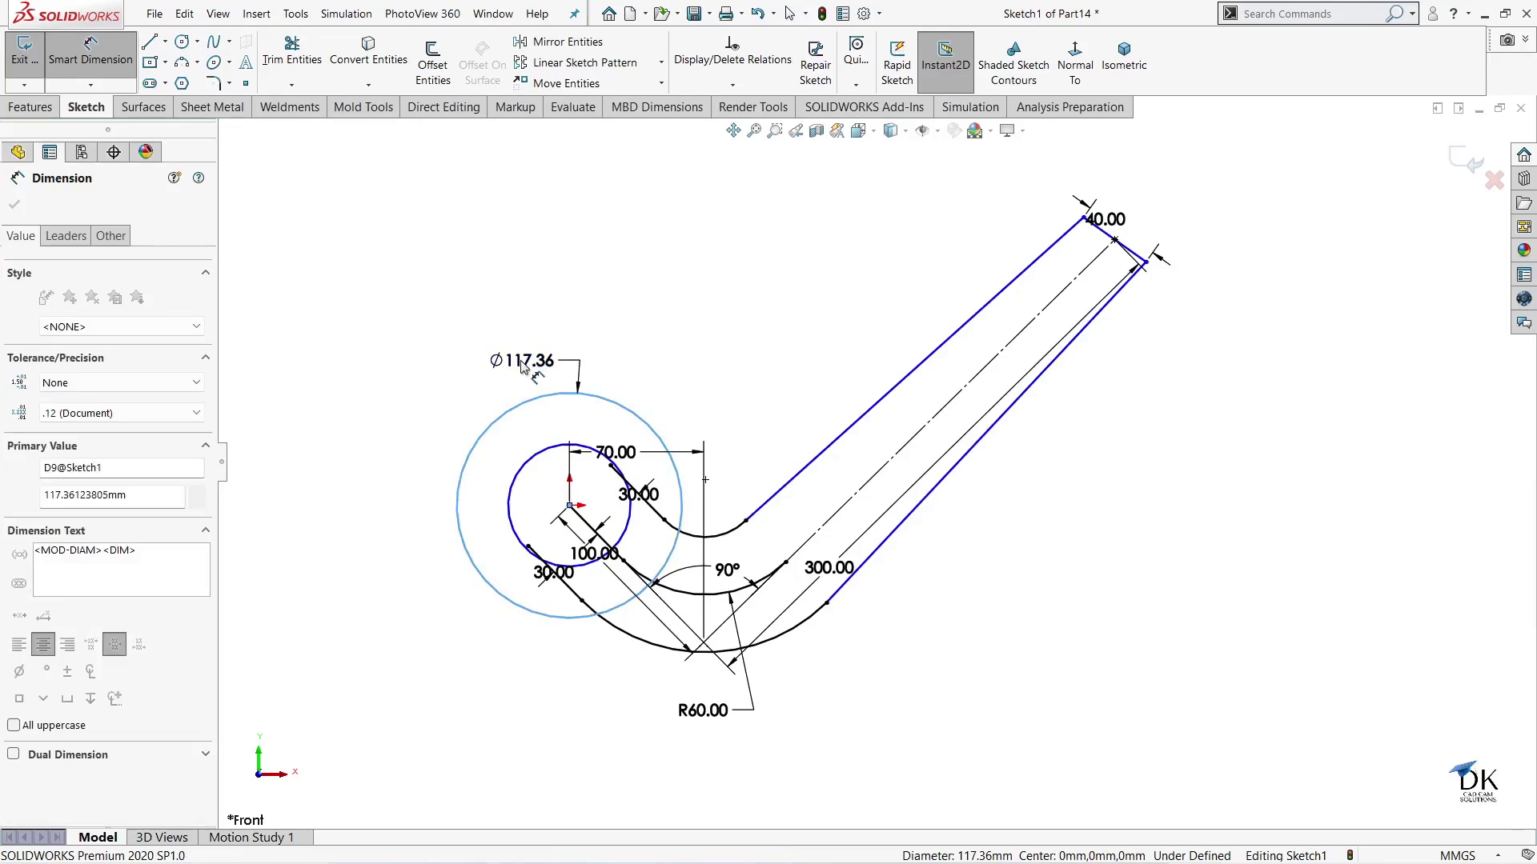
type("70")
key("Return")
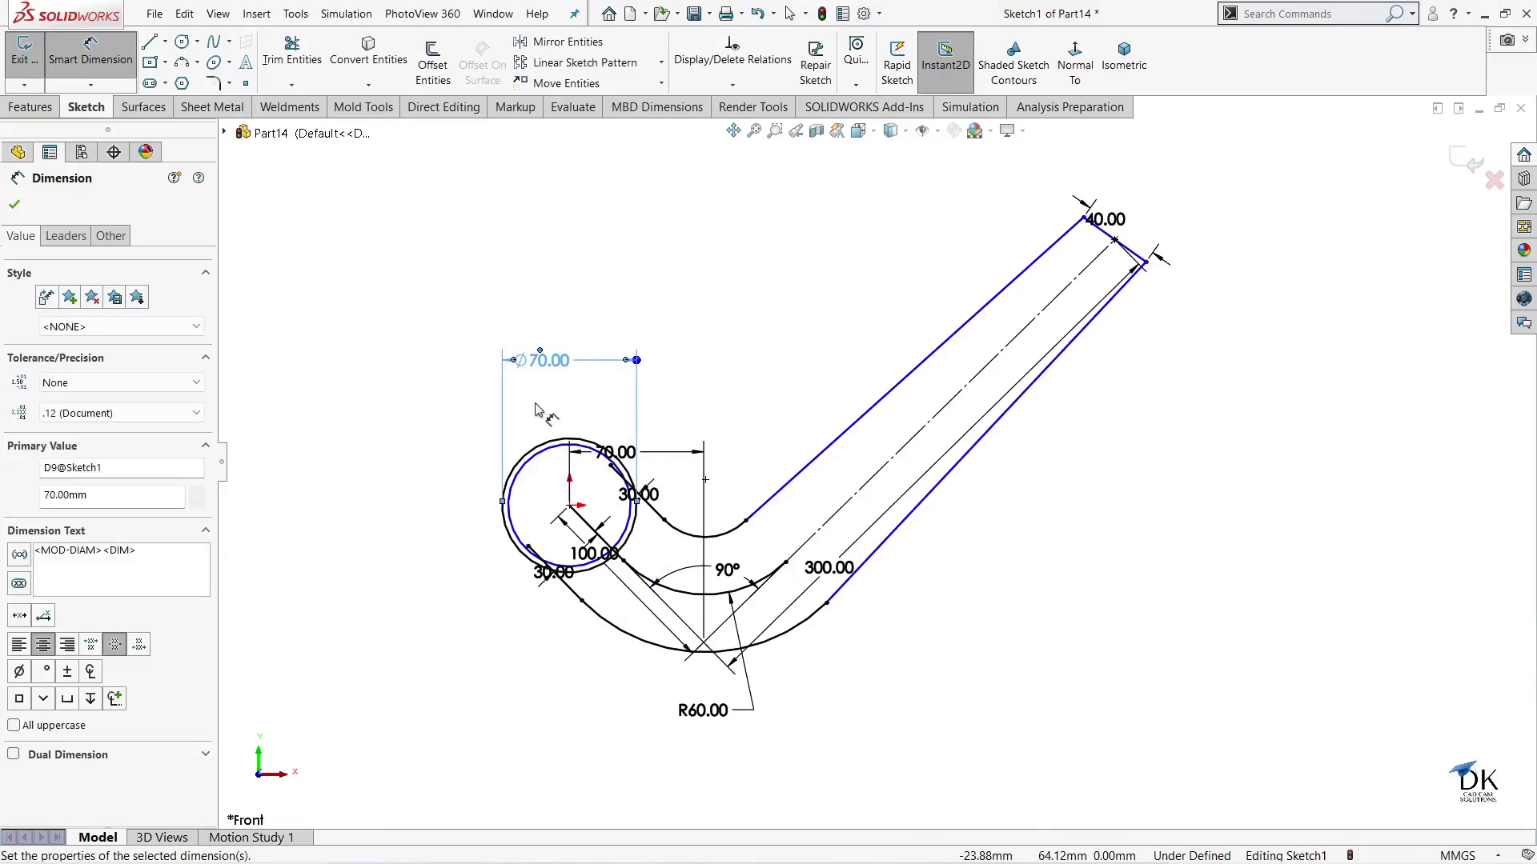
- Discard the redundant second diameter dimension on the outer circle
left_click(522, 458)
left_click(544, 416)
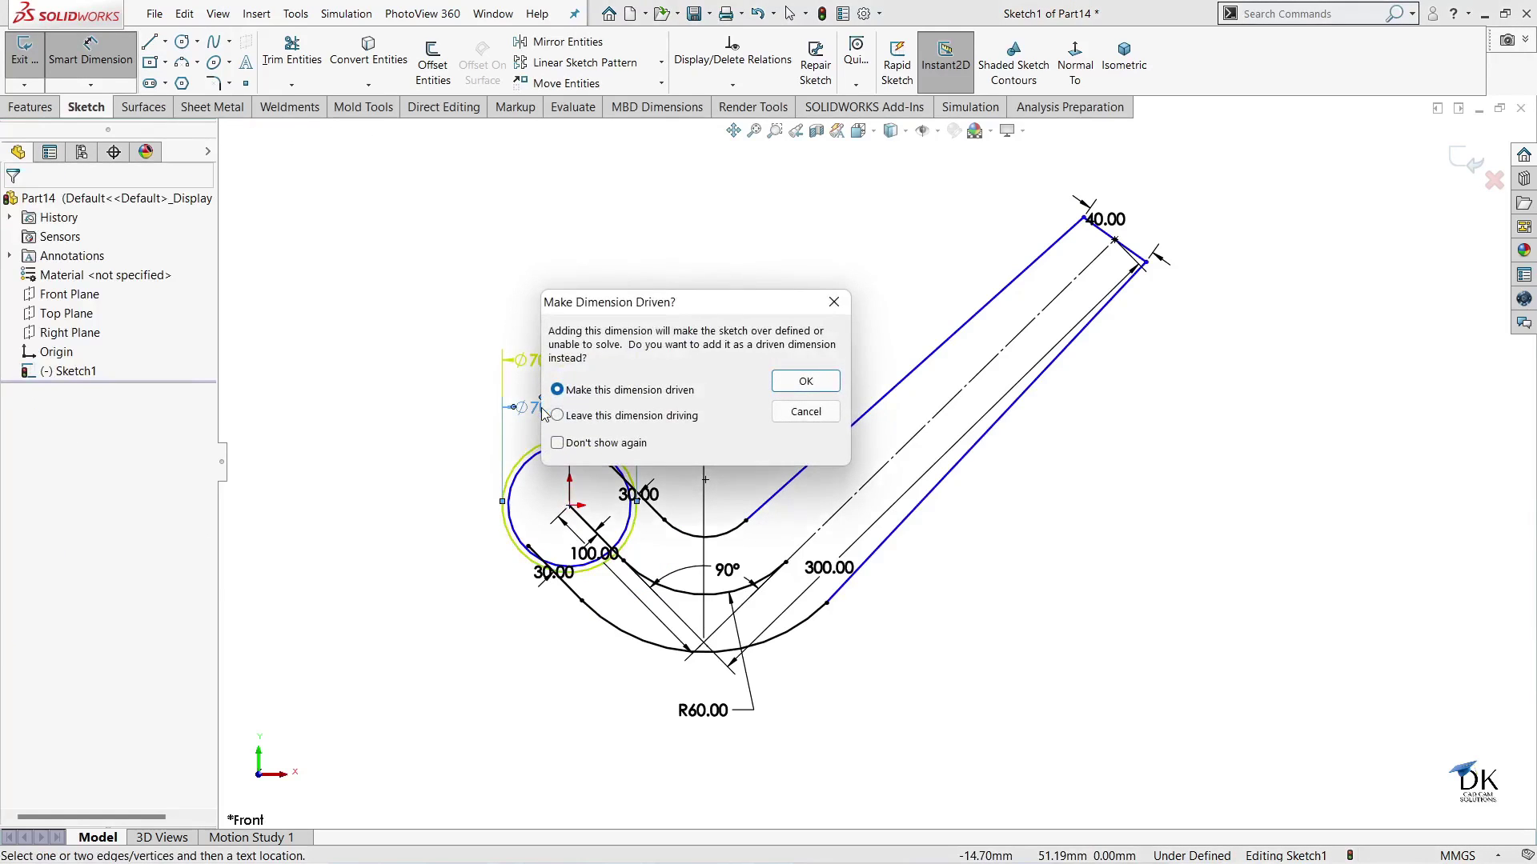
left_click(834, 303)
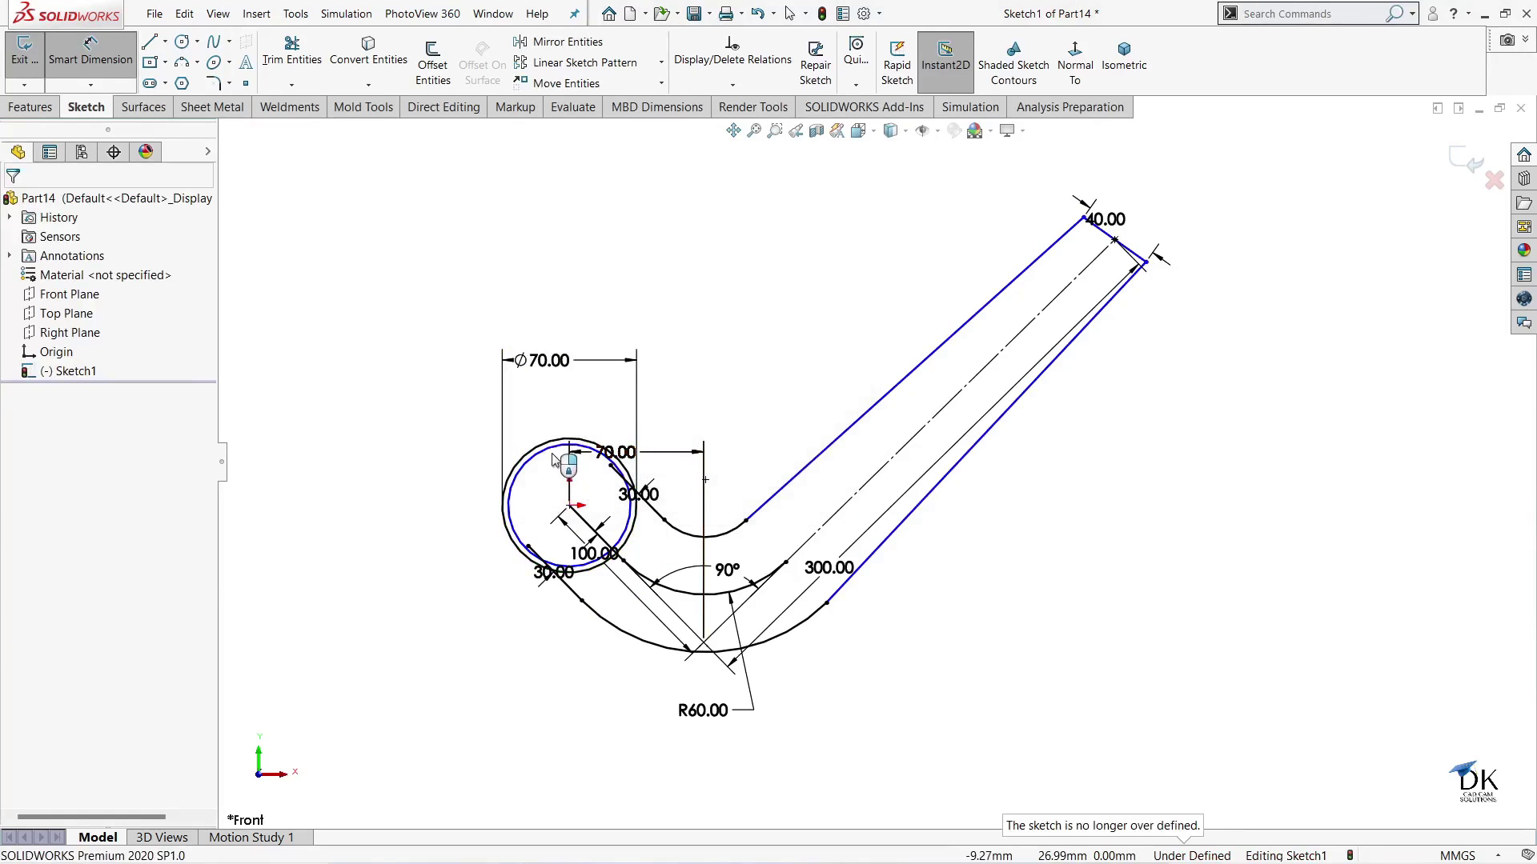
left_click(558, 453)
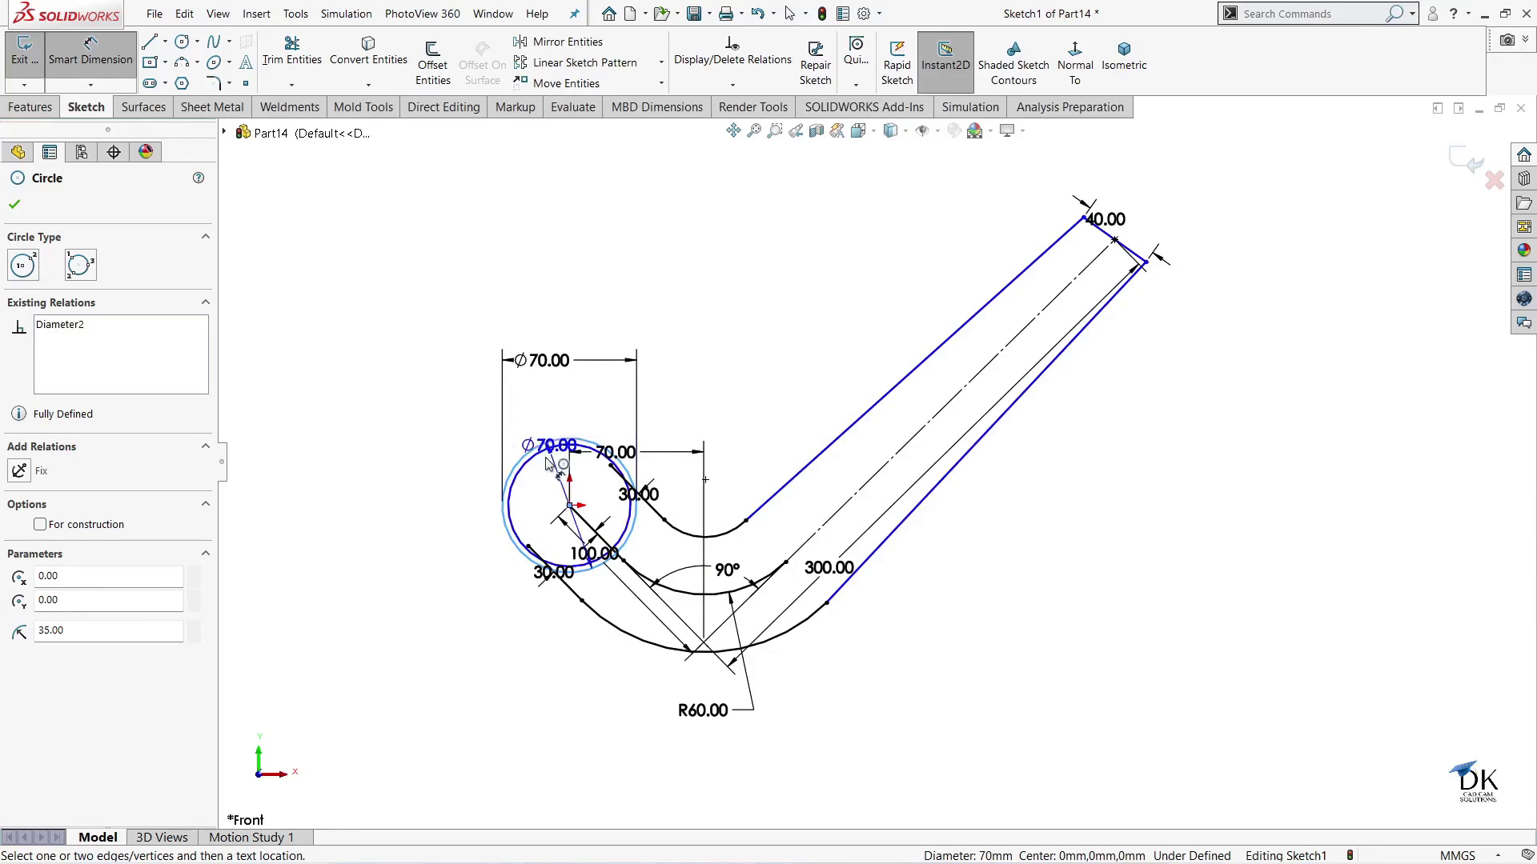
key("Escape")
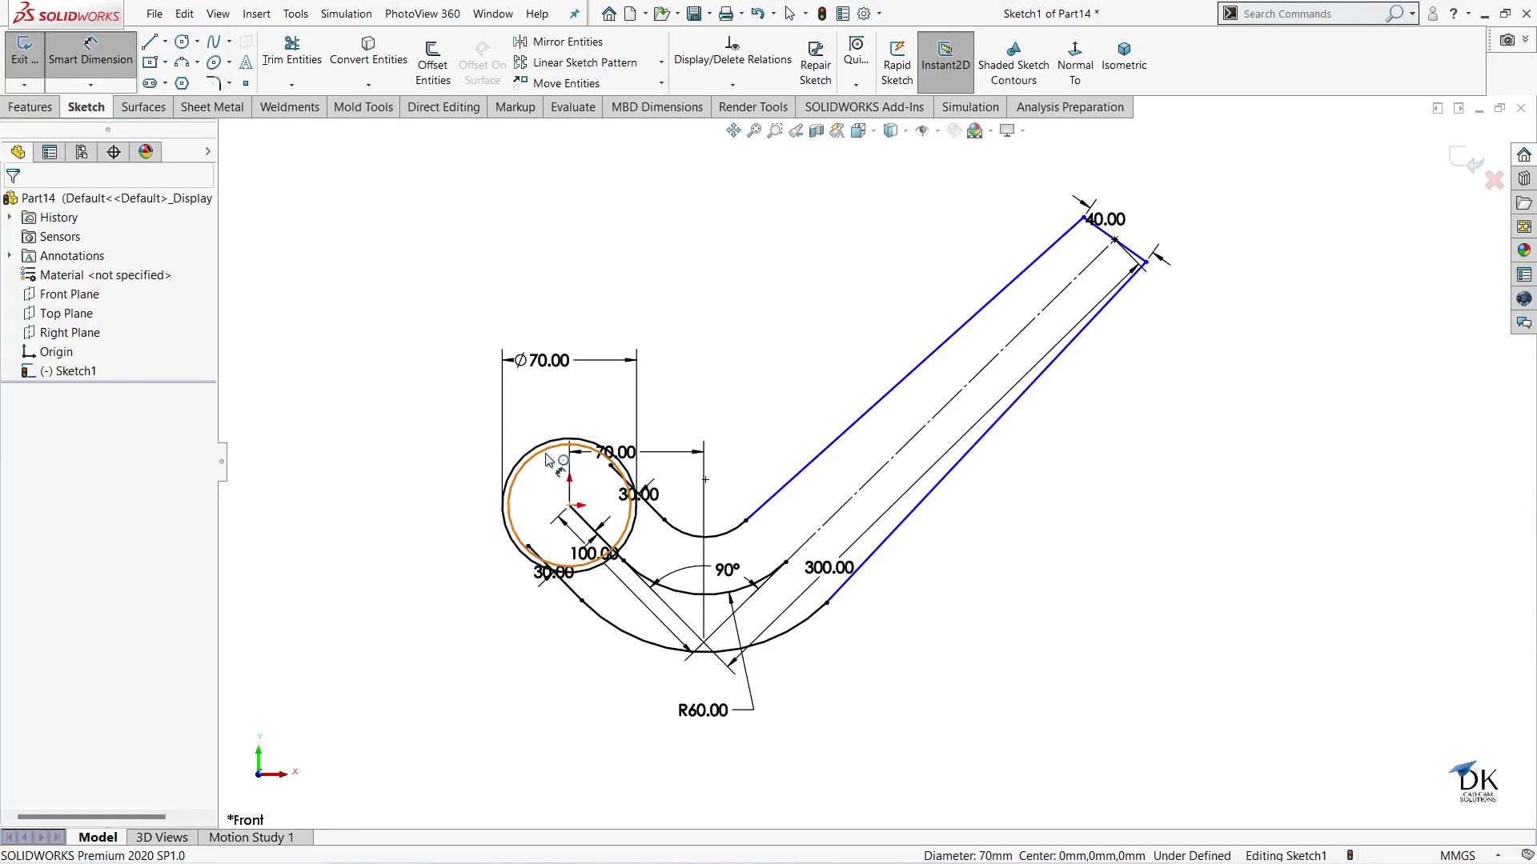
- Dimension the inner hole circle to 20 mm diameter
left_click(543, 451)
left_click(552, 421)
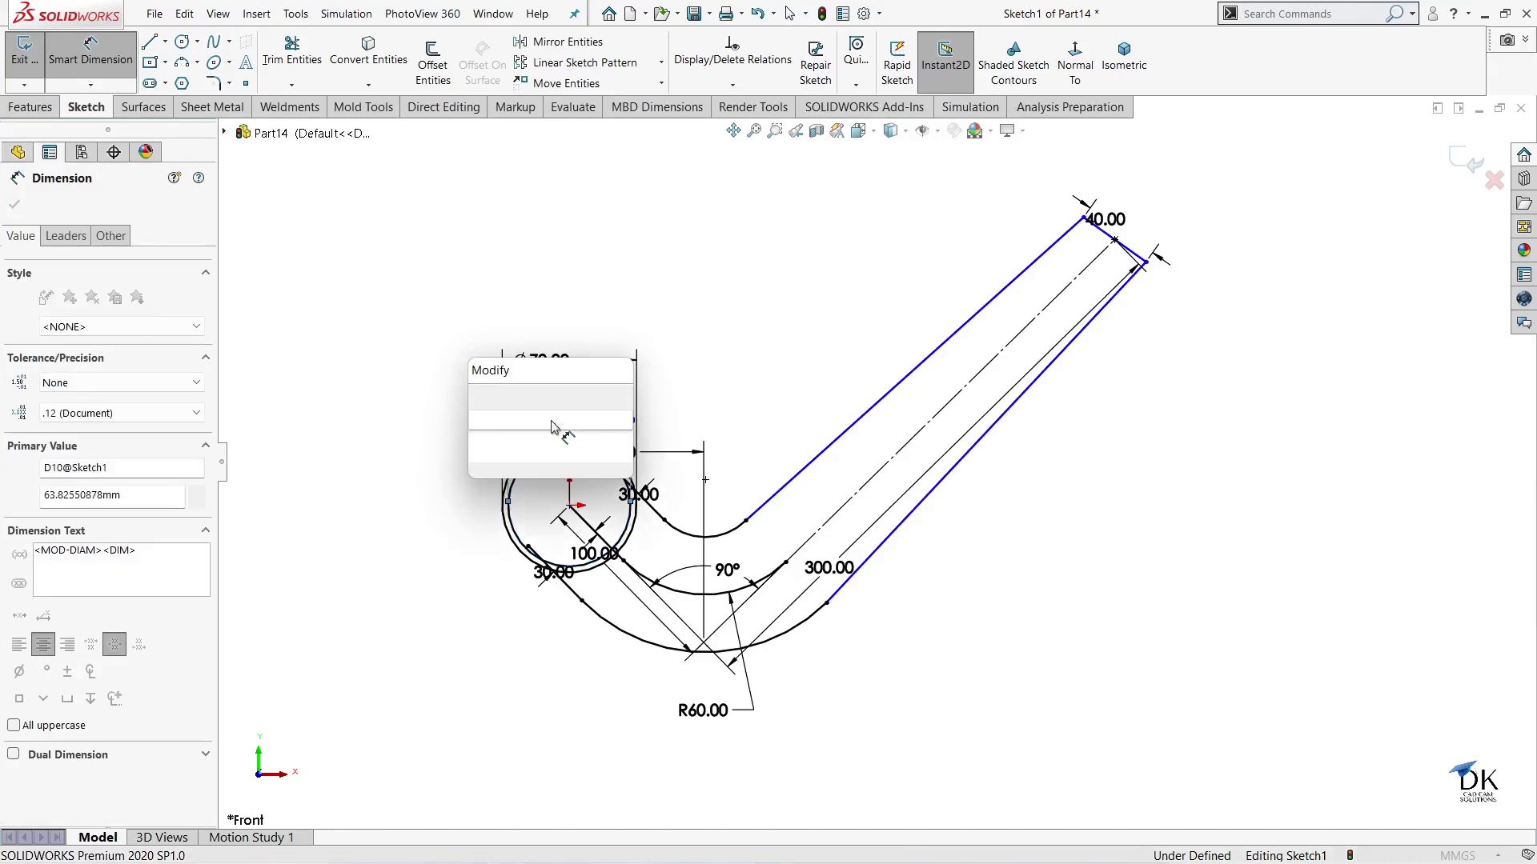
type("20")
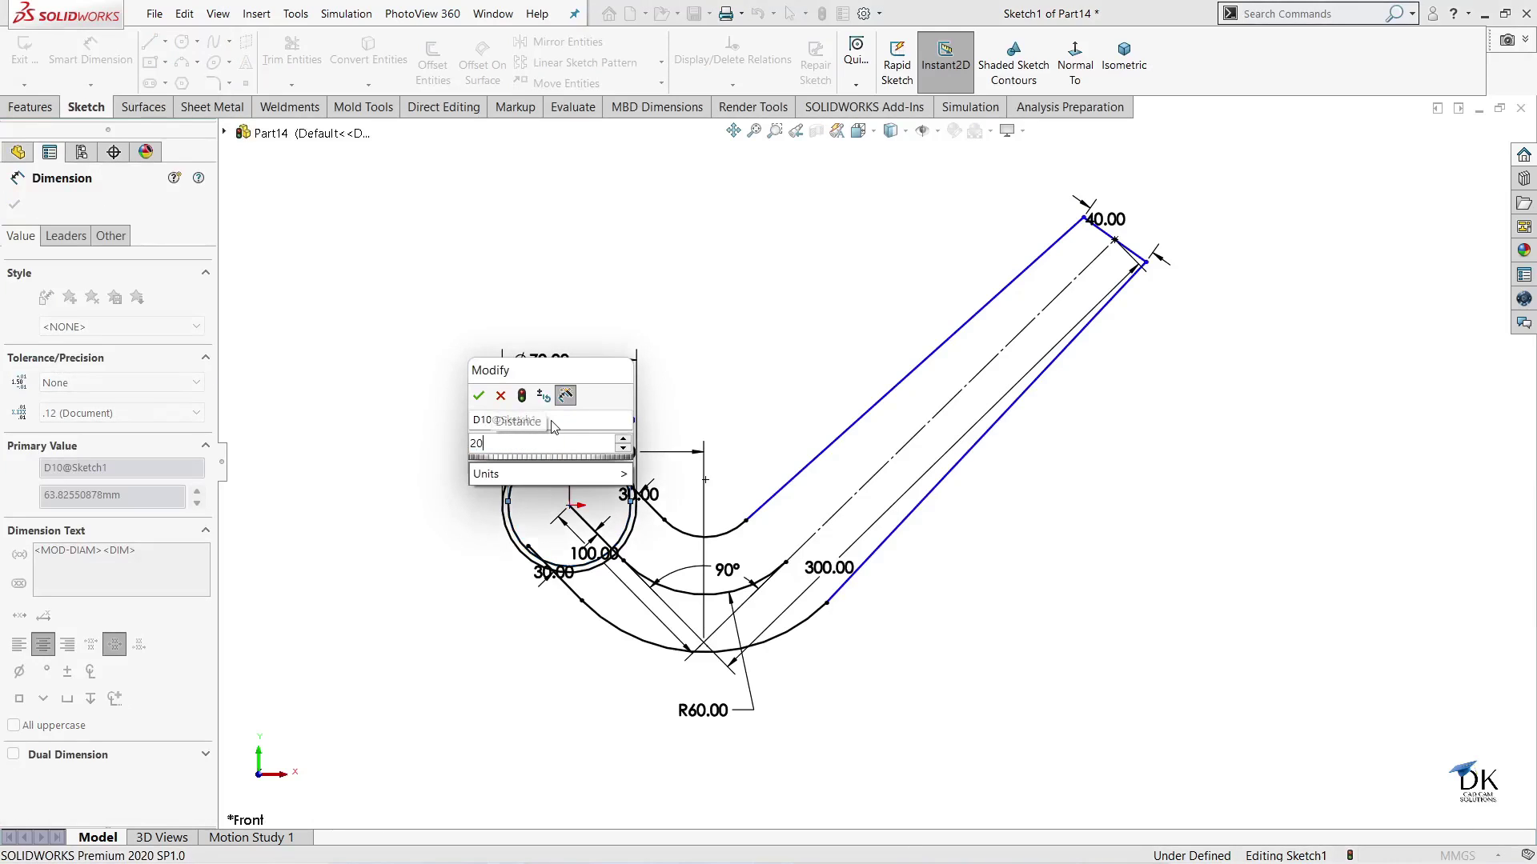
key("Return")
scroll(525, 589, "down", 1)
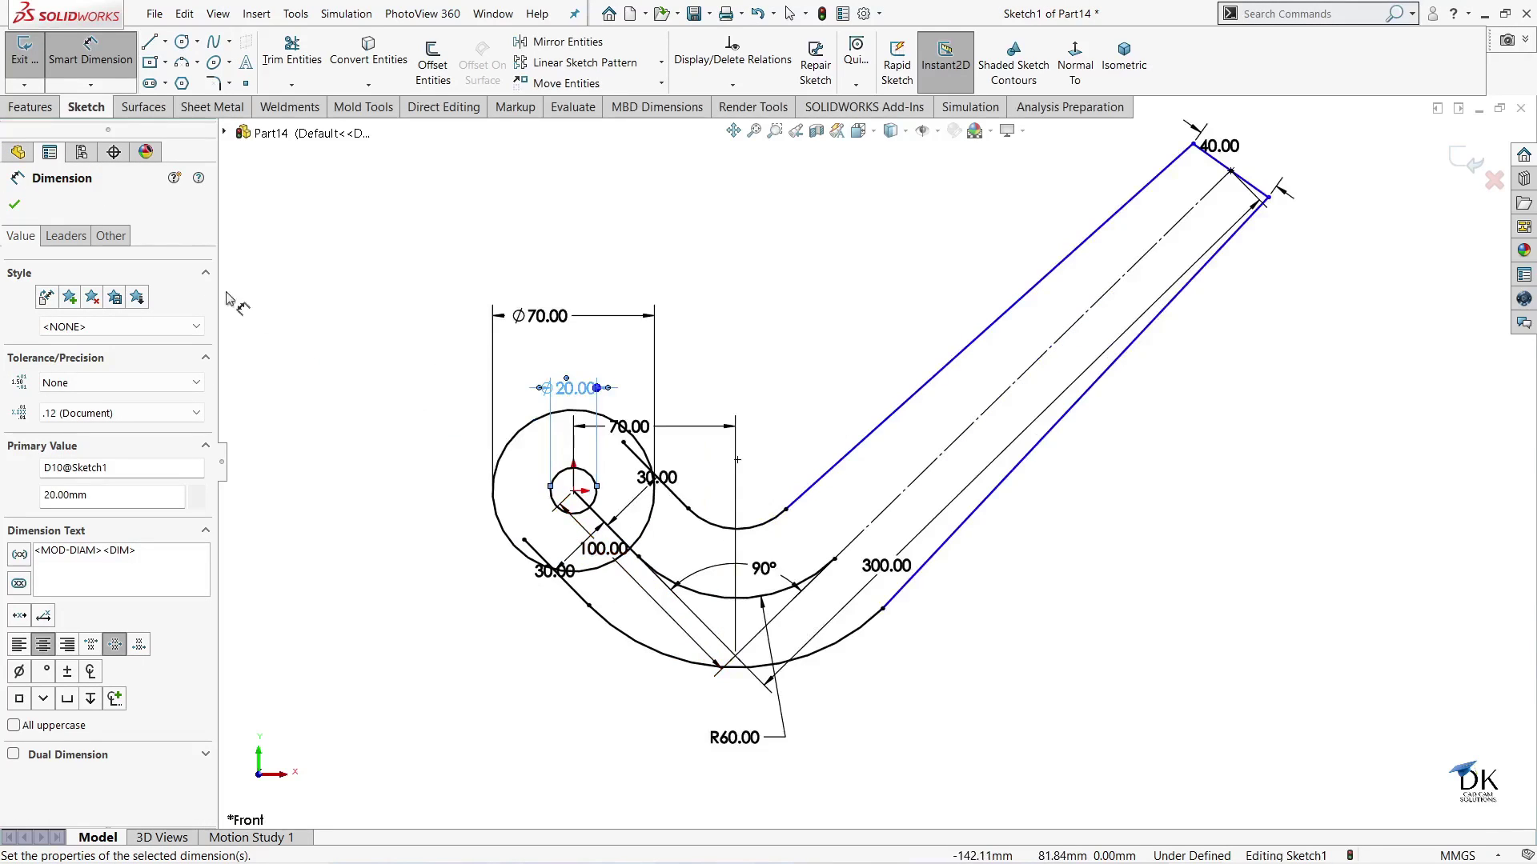
left_click(14, 205)
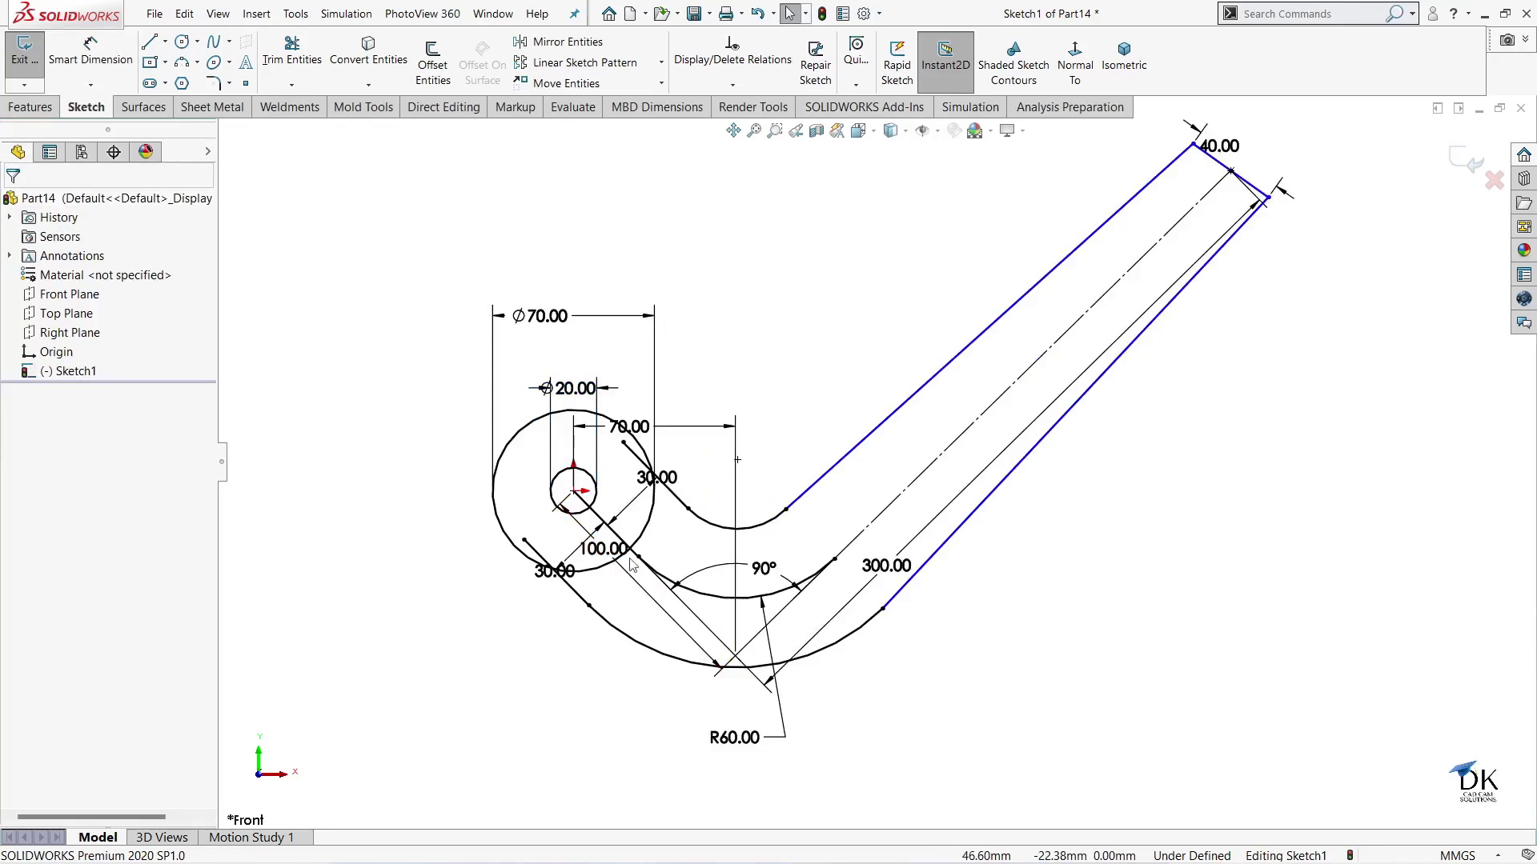
- Trim the arm lines' overlaps inside the hub circle
scroll(477, 582, "down", 2)
left_click(291, 52)
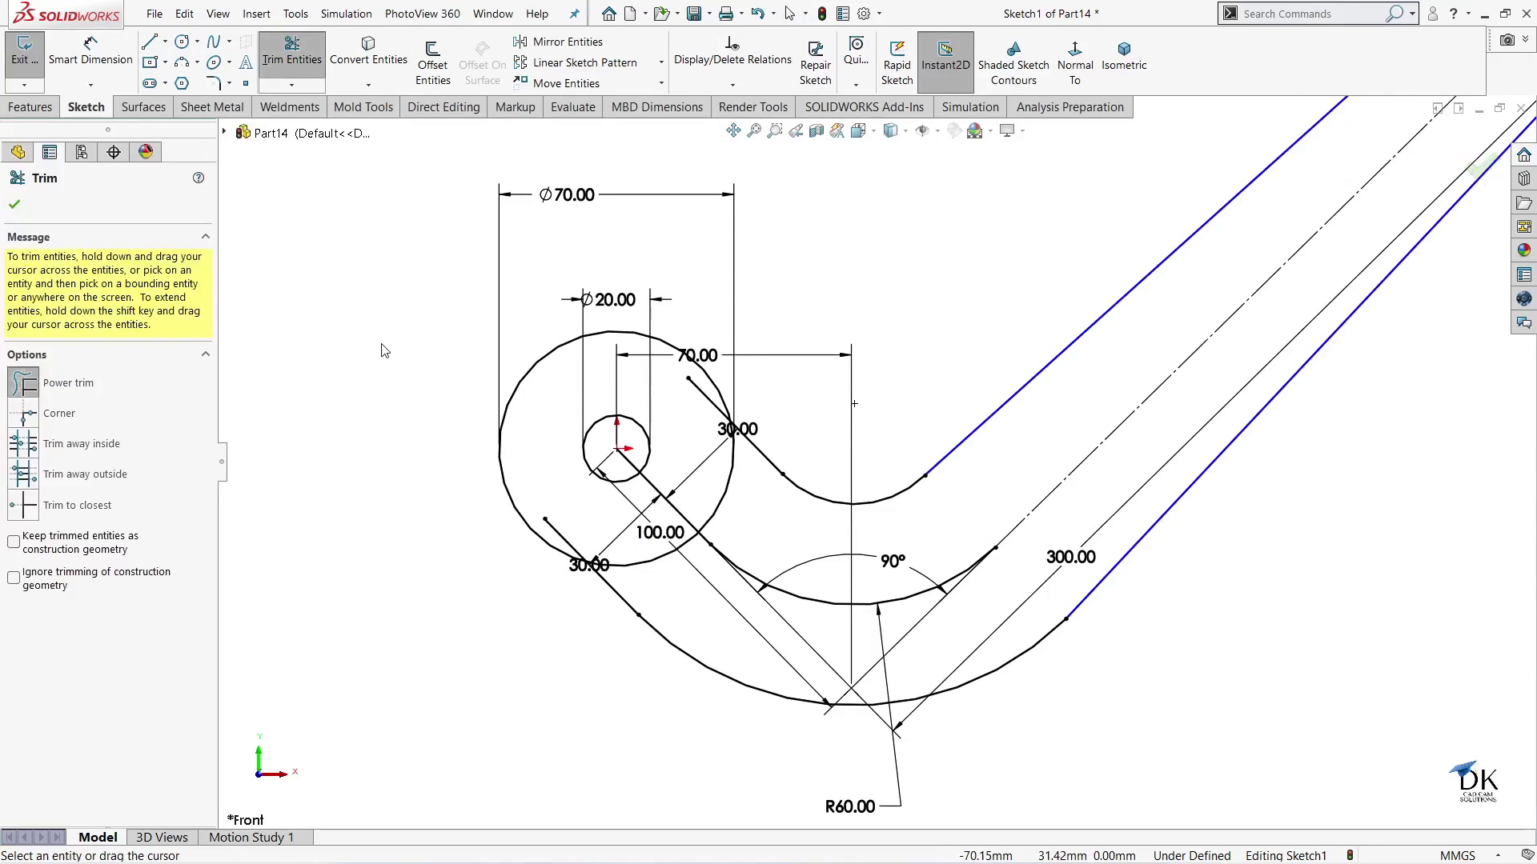
scroll(697, 524, "down", 3)
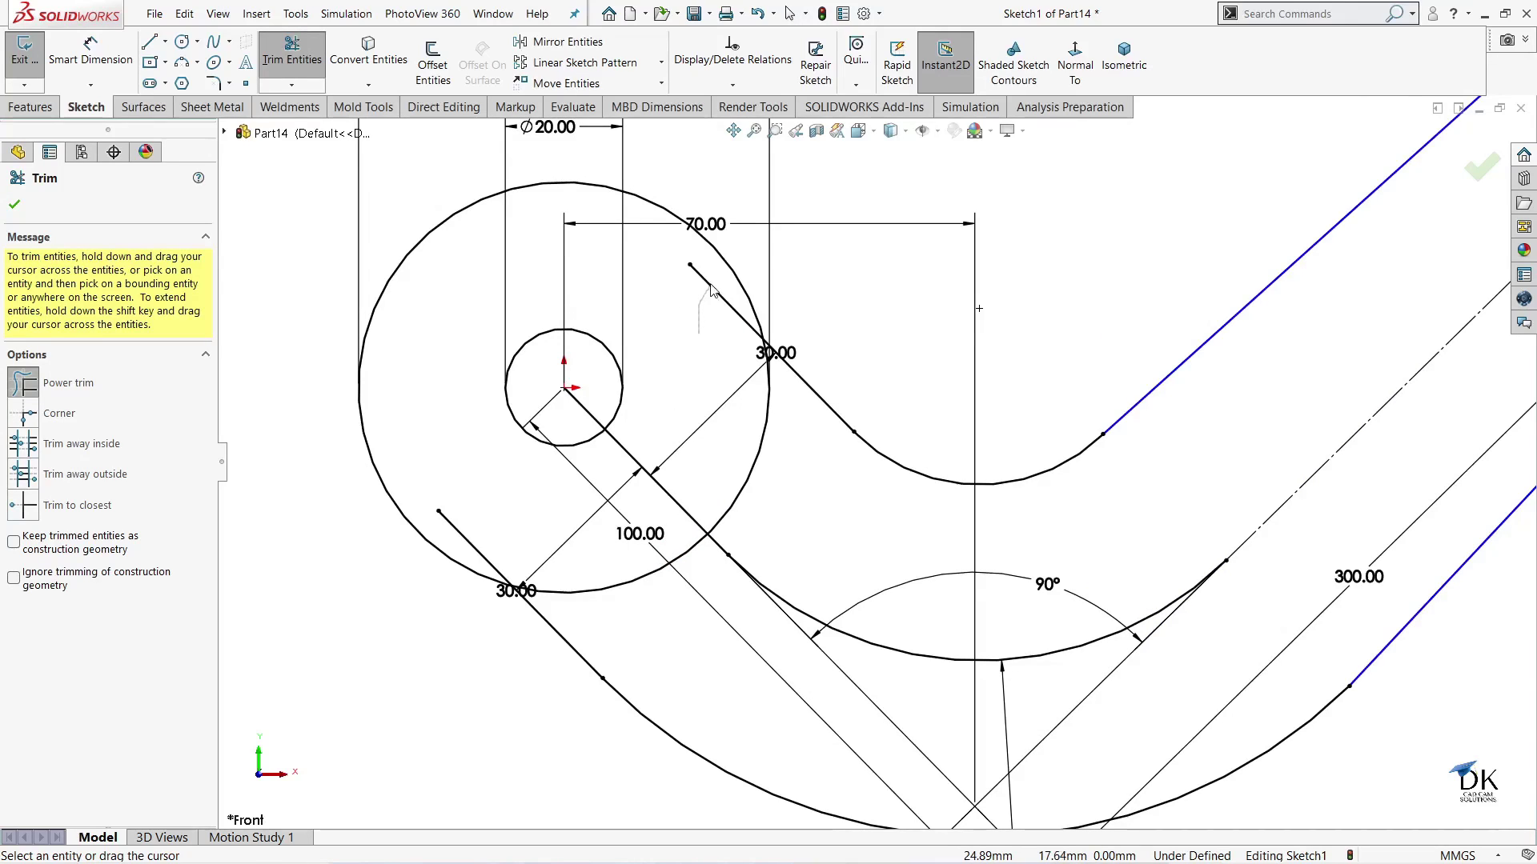
left_click_drag(711, 294, 616, 427)
left_click_drag(459, 532, 452, 537)
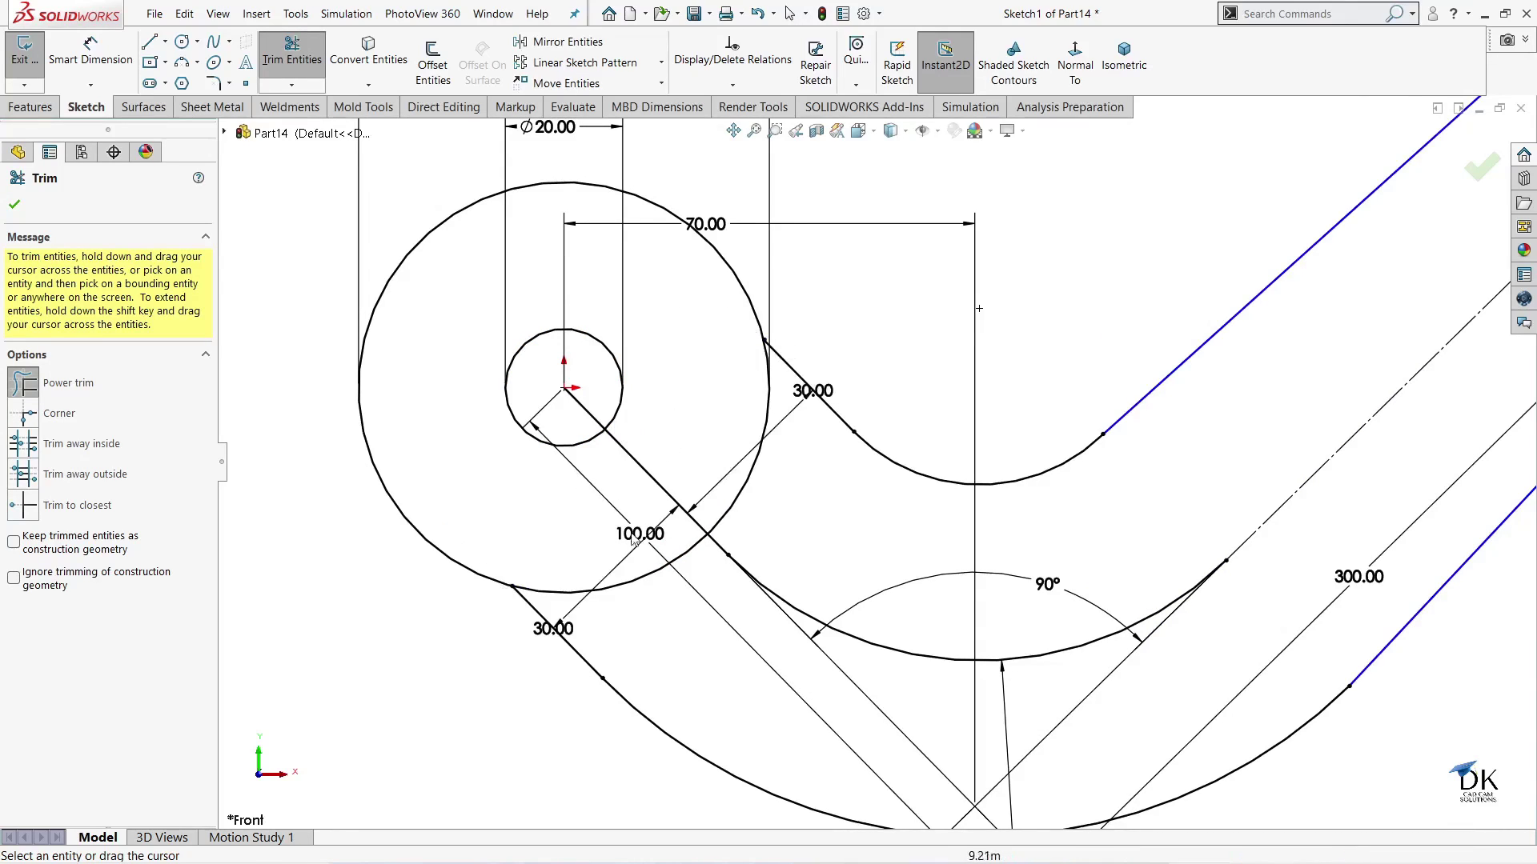
scroll(721, 567, "up", 2)
scroll(1061, 578, "up", 1)
scroll(1061, 577, "up", 1)
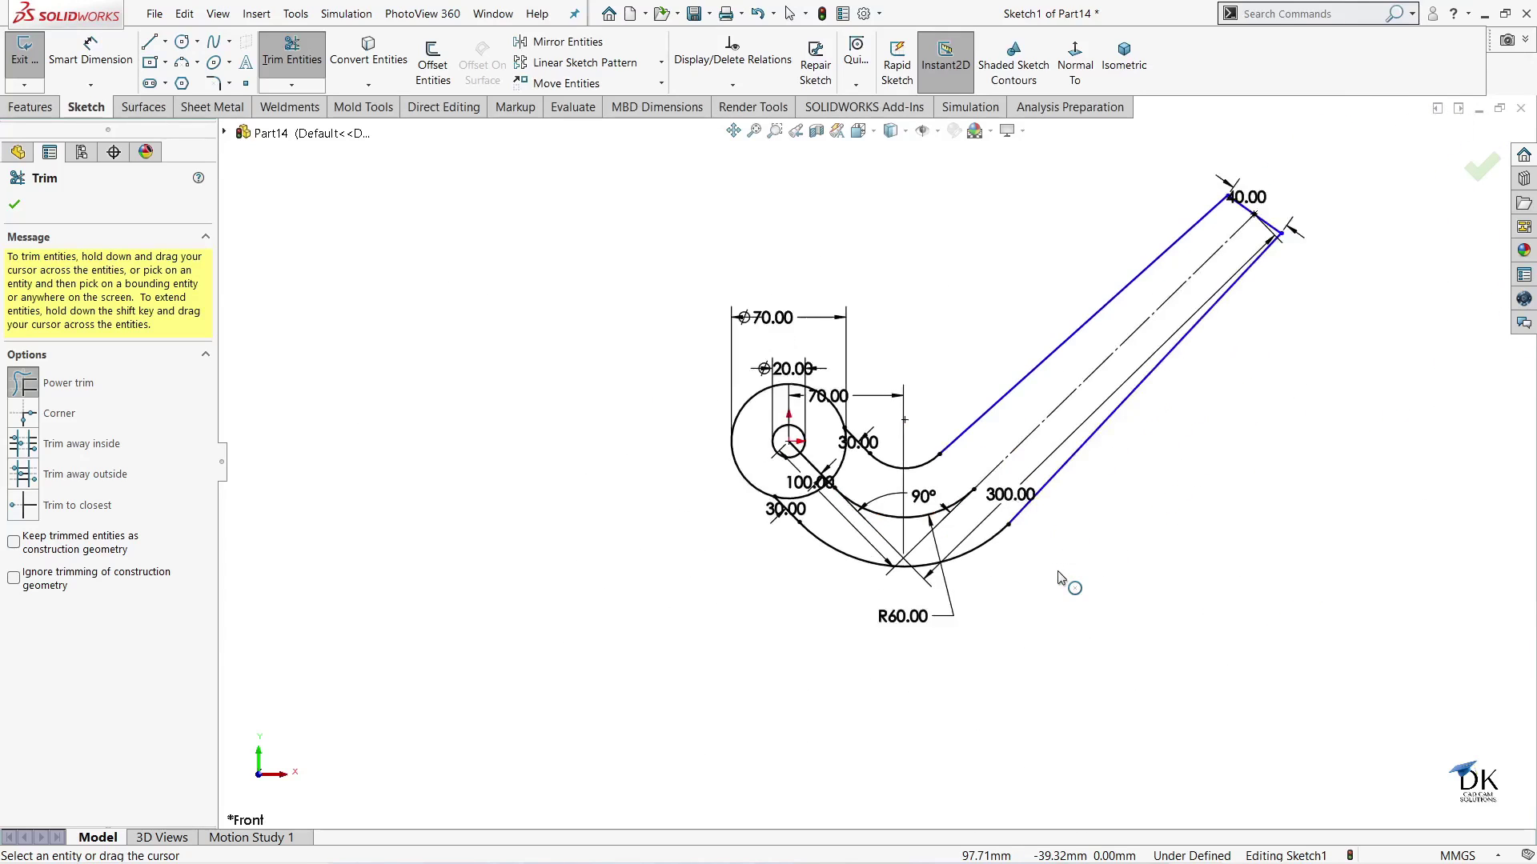
scroll(1244, 307, "down", 1)
scroll(488, 467, "down", 1)
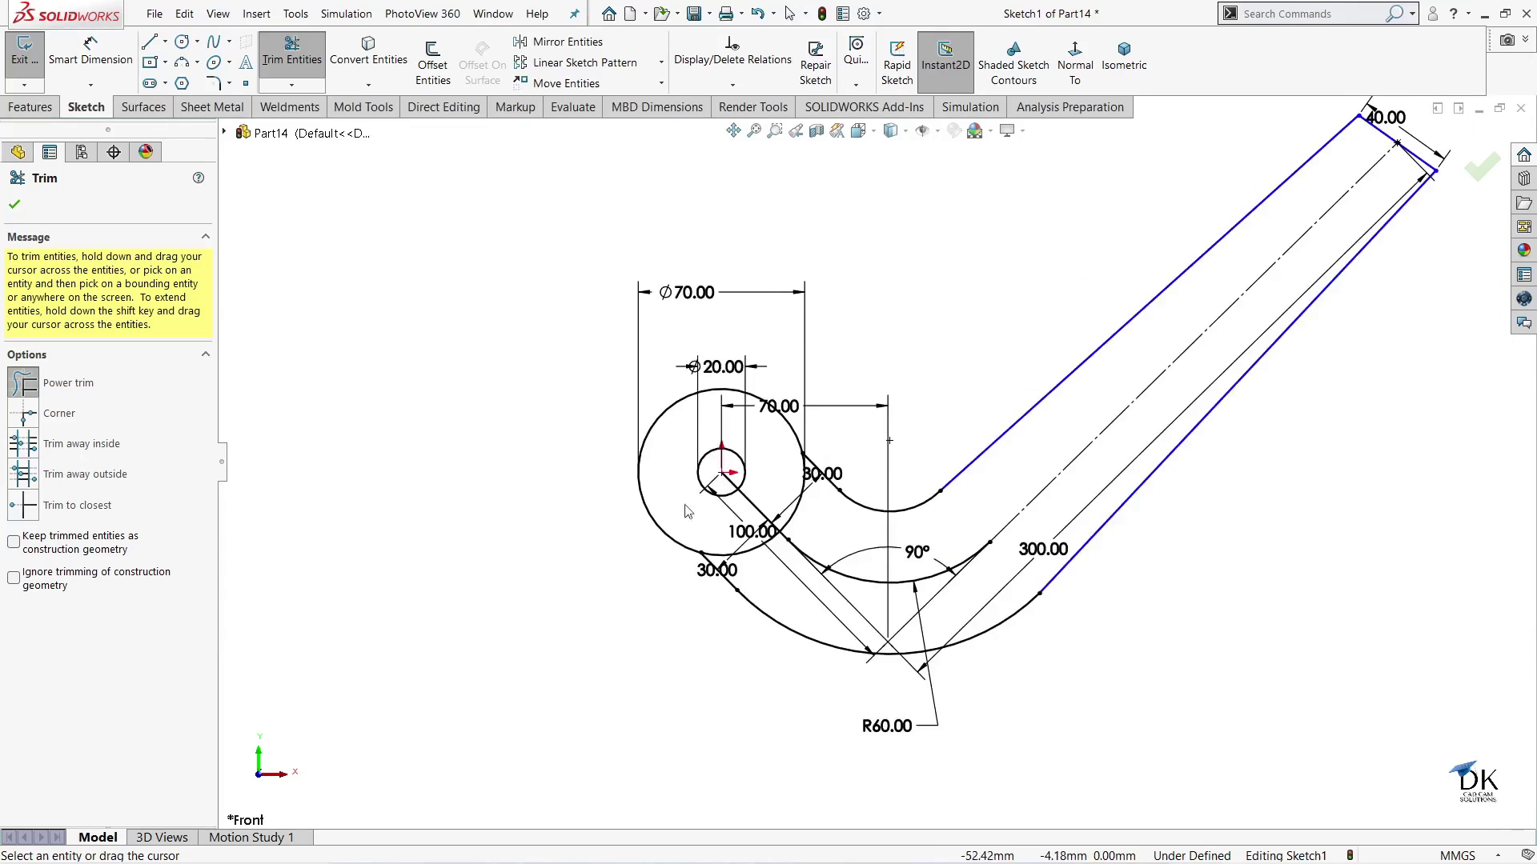
scroll(489, 466, "down", 1)
left_click(13, 207)
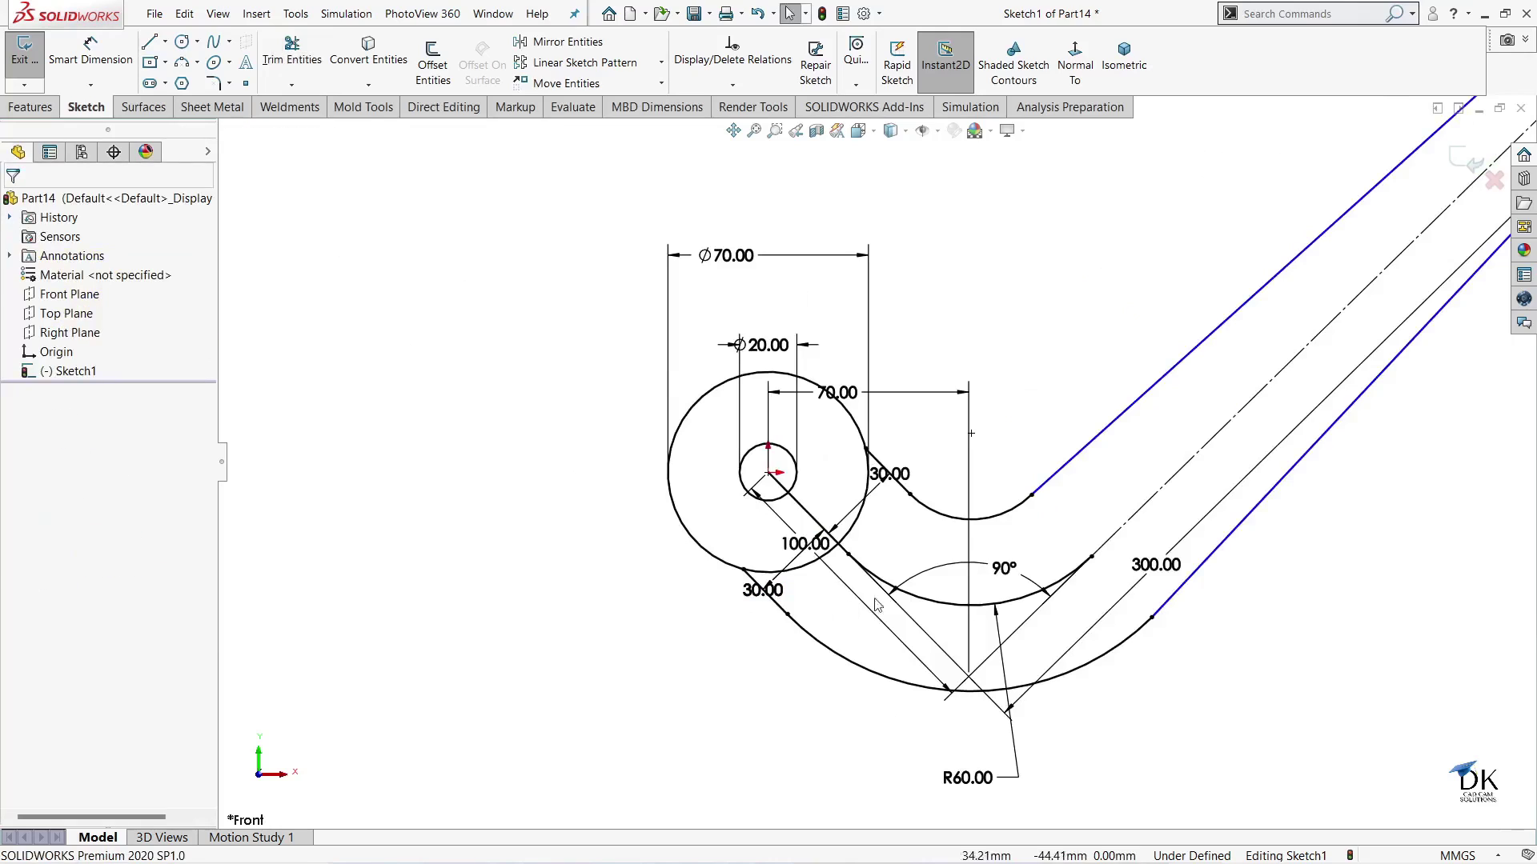
- Make the middle and inner bend arcs construction geometry and exit the sketch
left_click(814, 520)
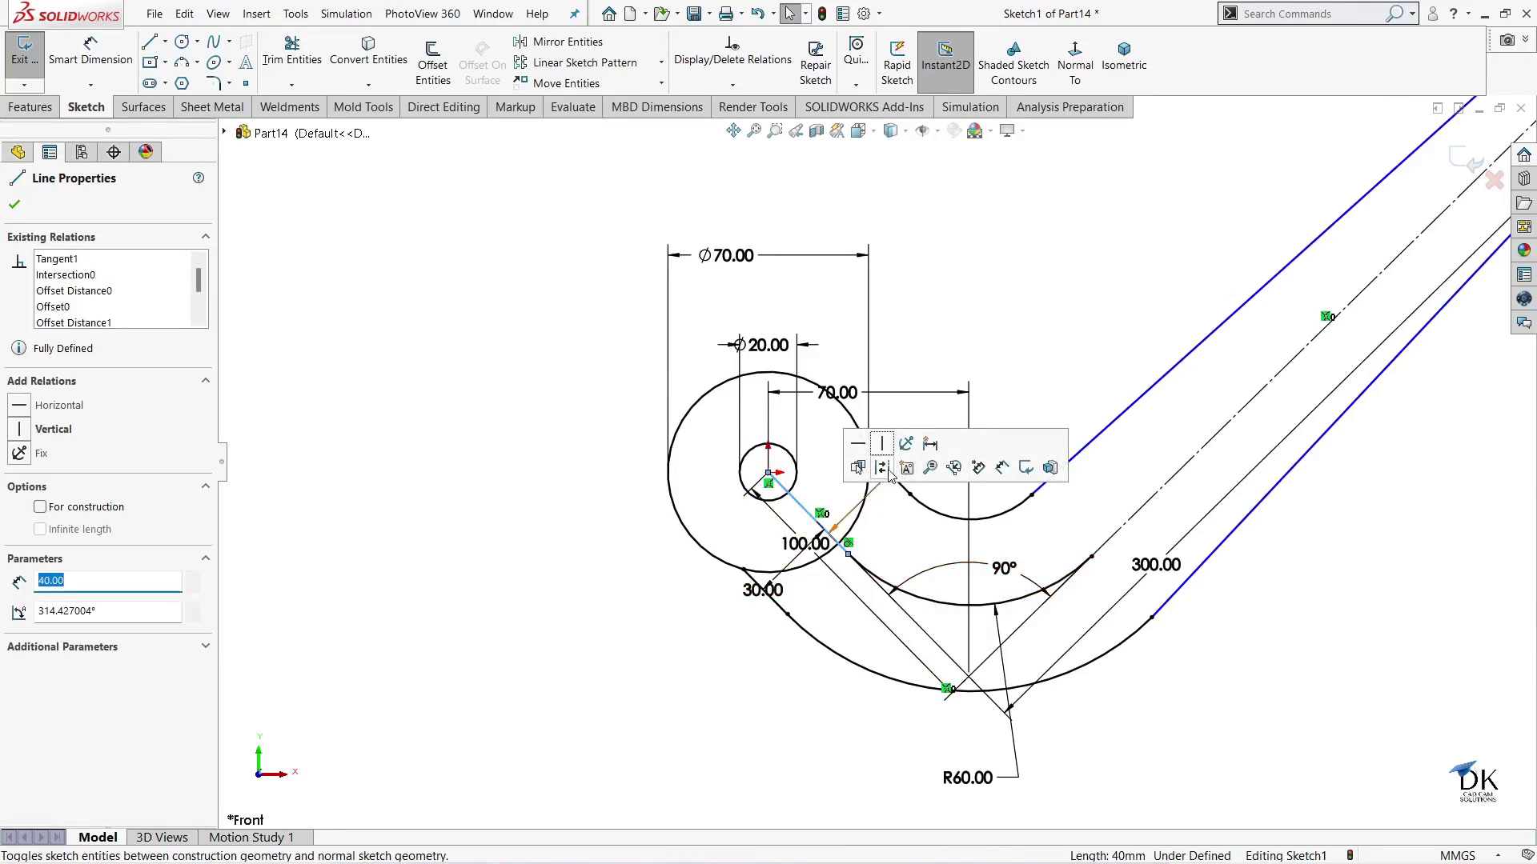
left_click(897, 525)
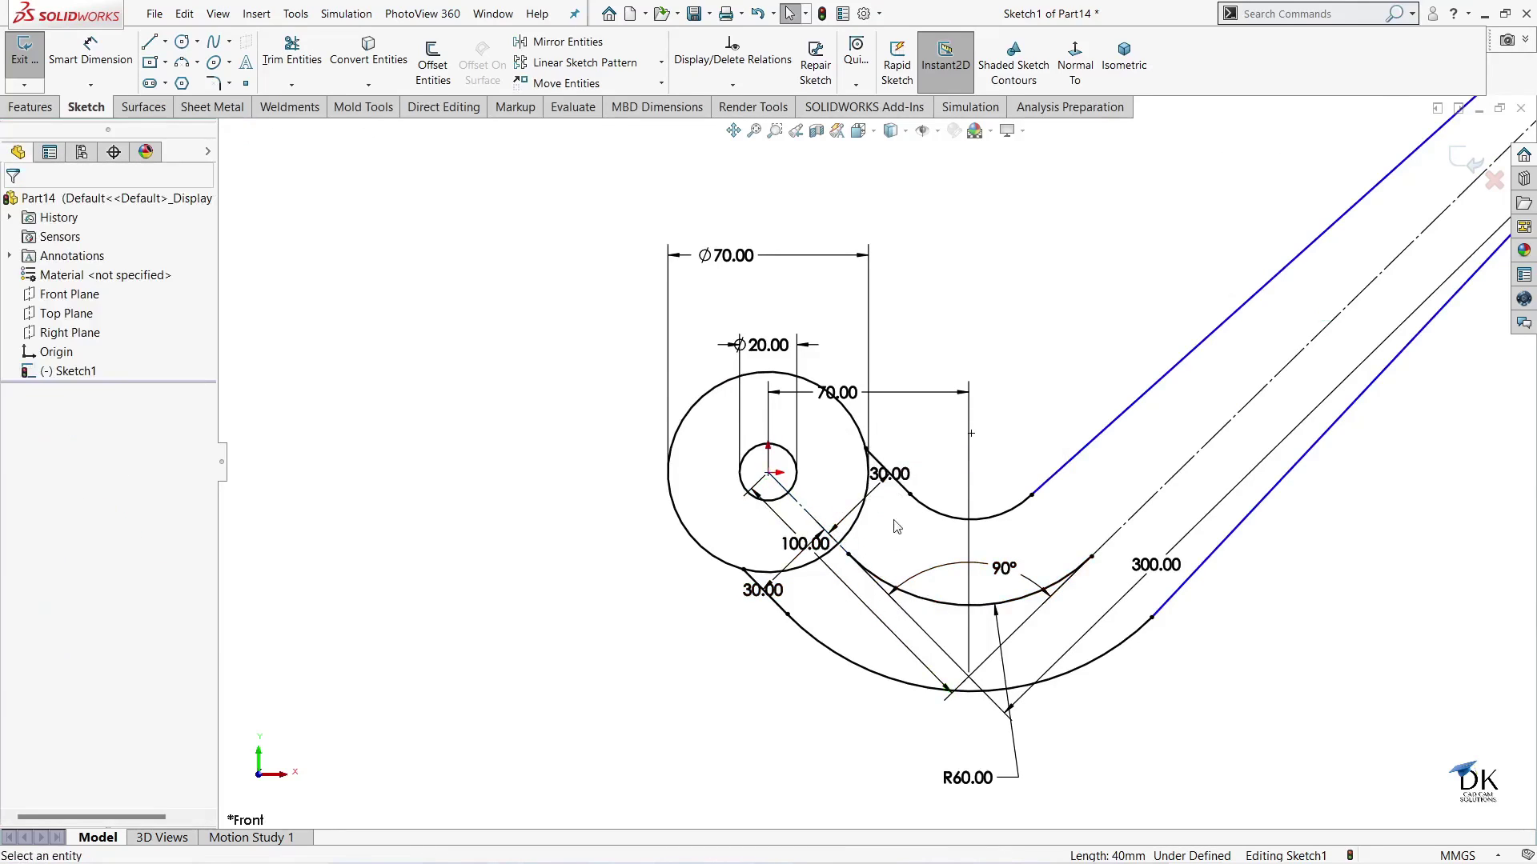
left_click(929, 602)
left_click(978, 641)
left_click(1064, 655)
scroll(1064, 654, "up", 2)
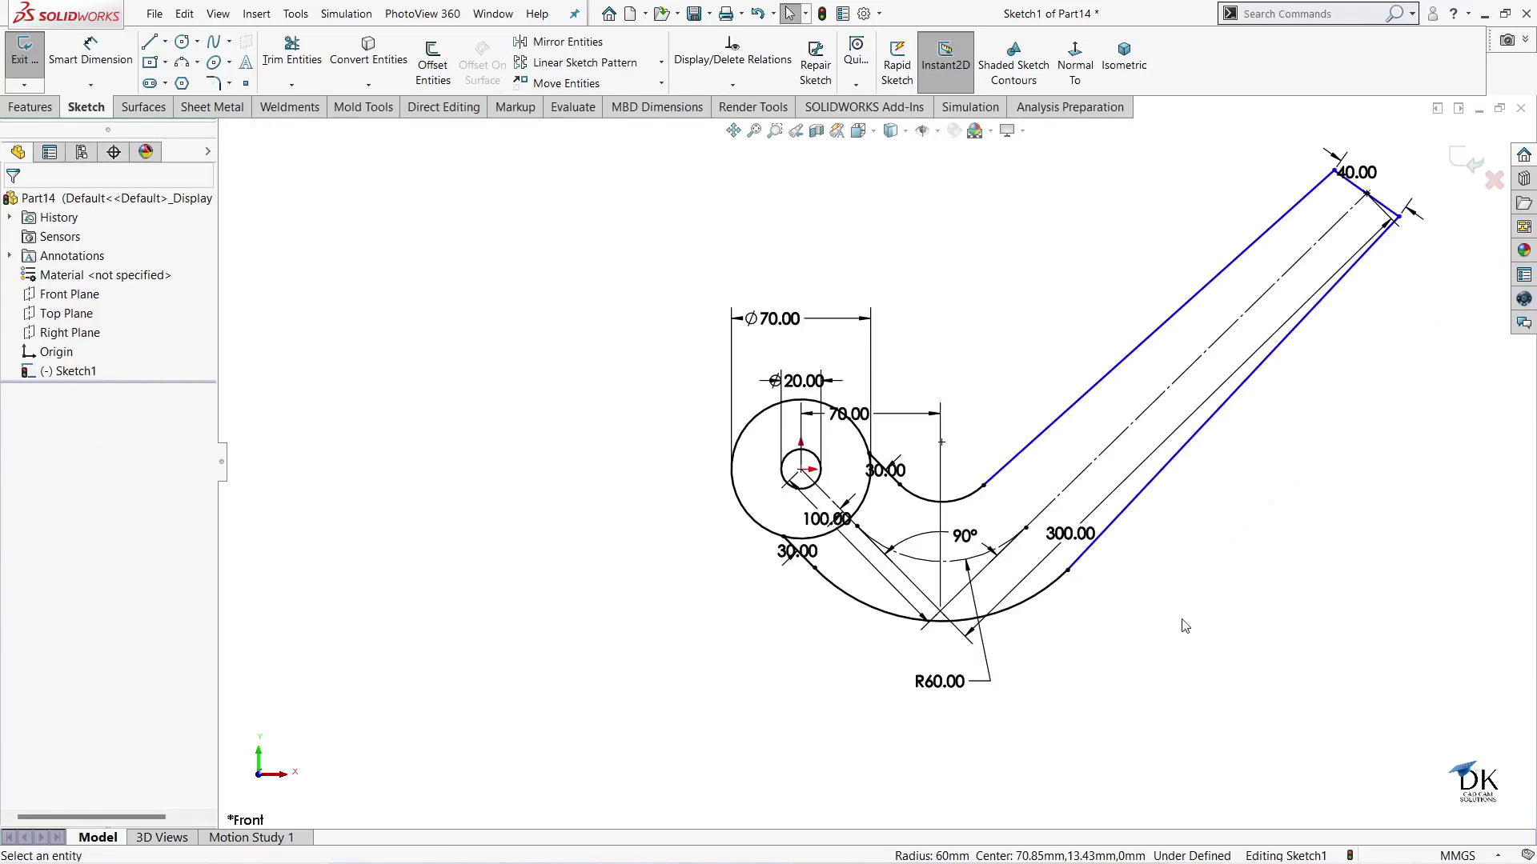
scroll(1183, 625, "up", 1)
scroll(1285, 406, "down", 1)
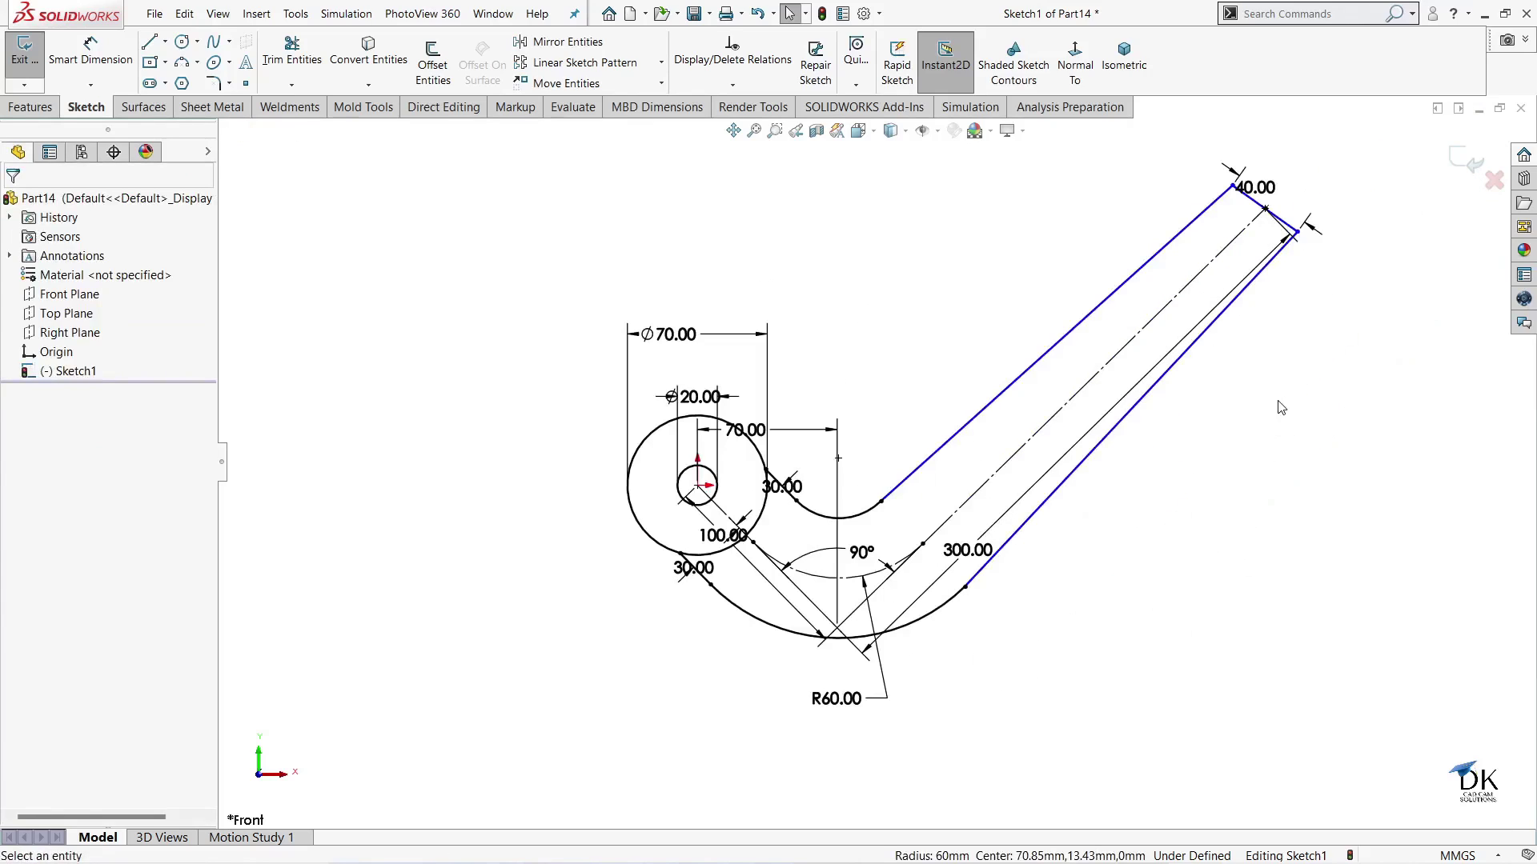
left_click(1459, 166)
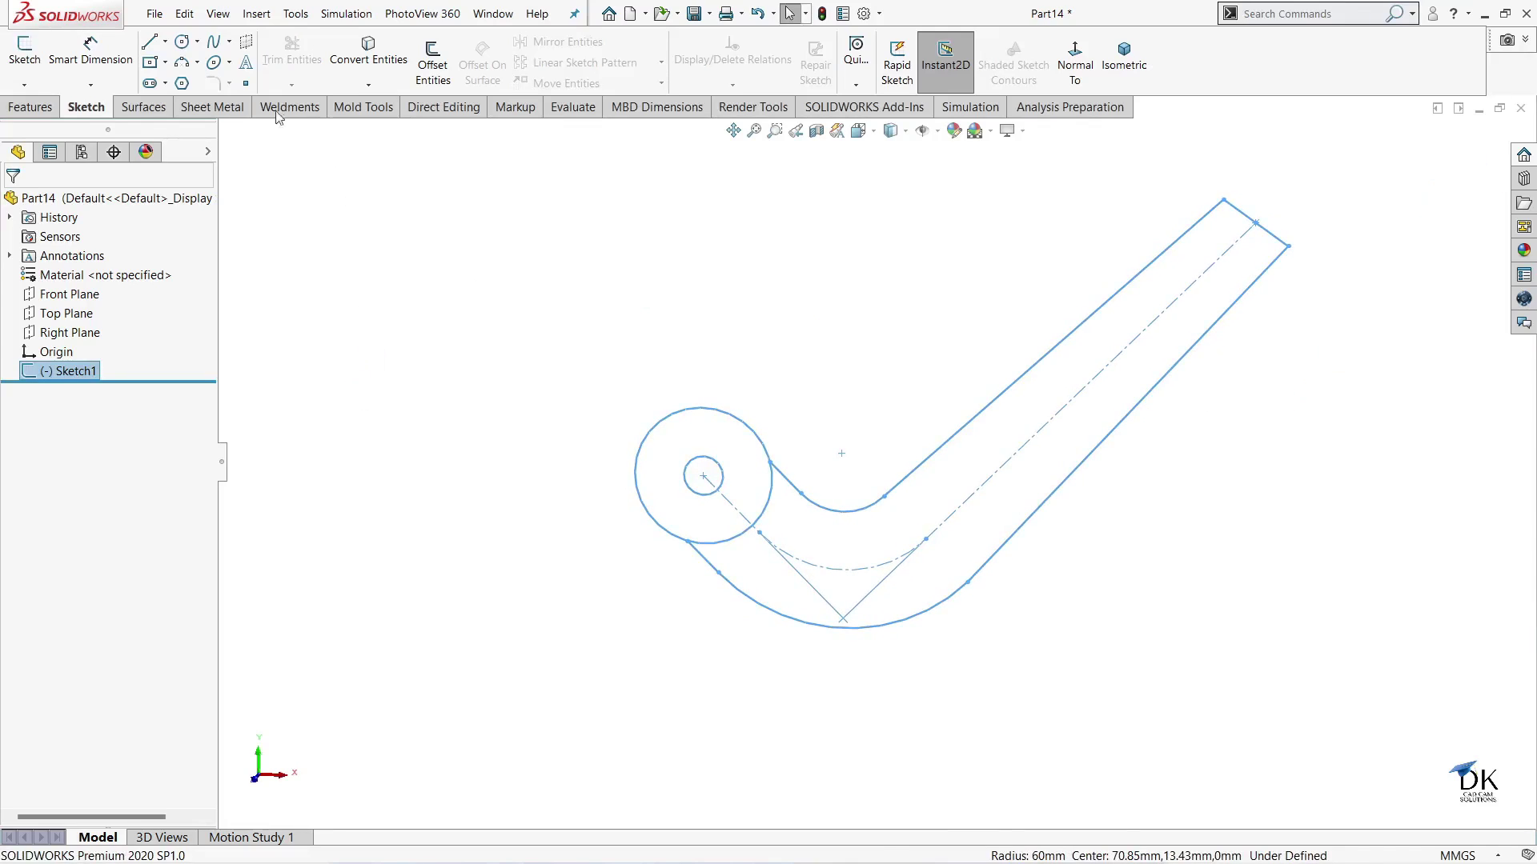
- Extrude the annular hub region 30 mm with a Mid Plane end condition
left_click(30, 106)
left_click(48, 68)
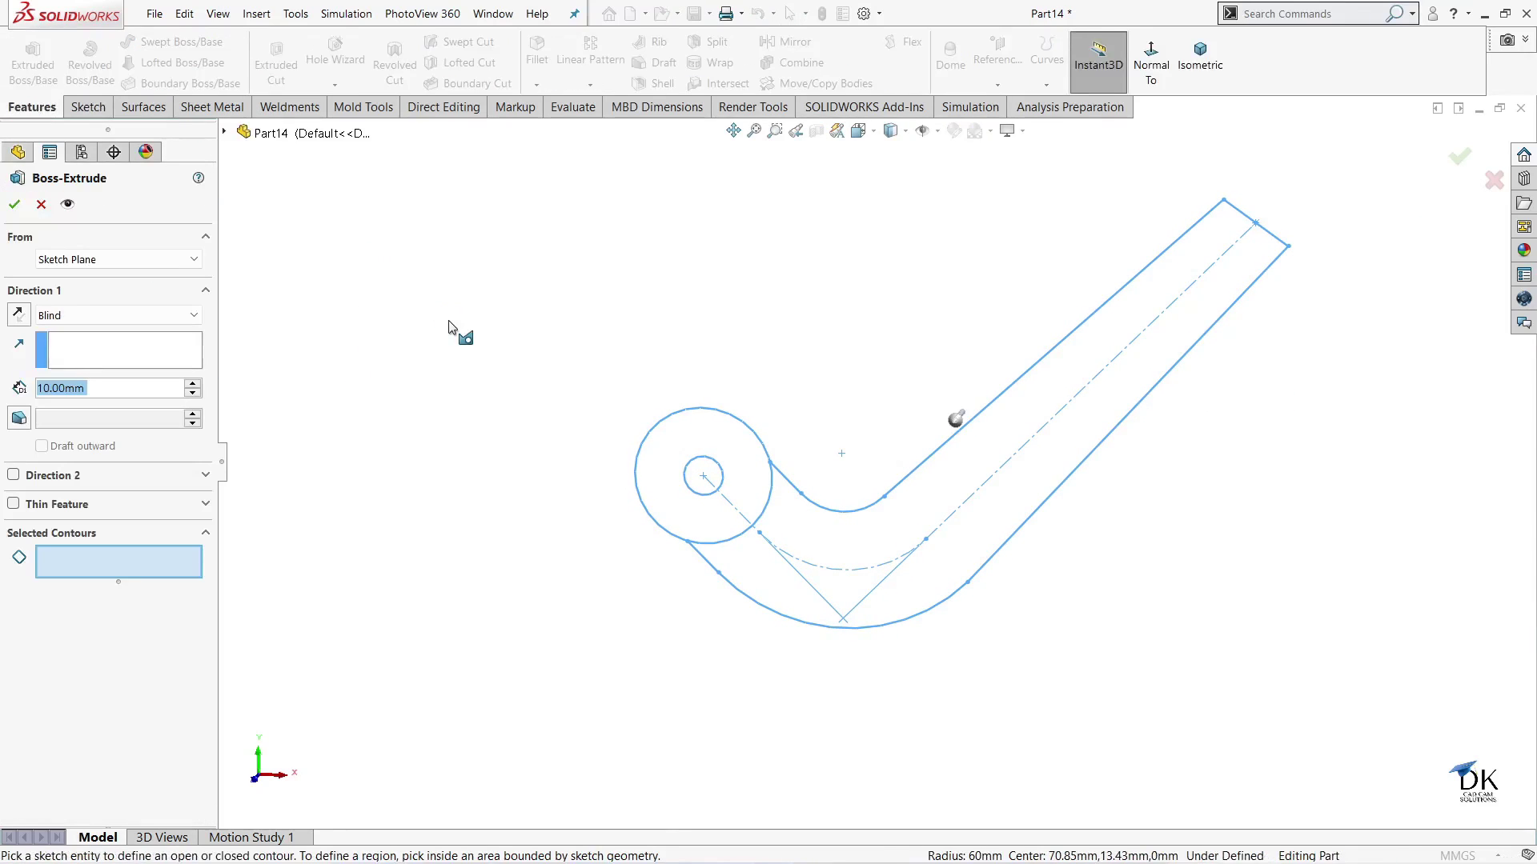
left_click(74, 316)
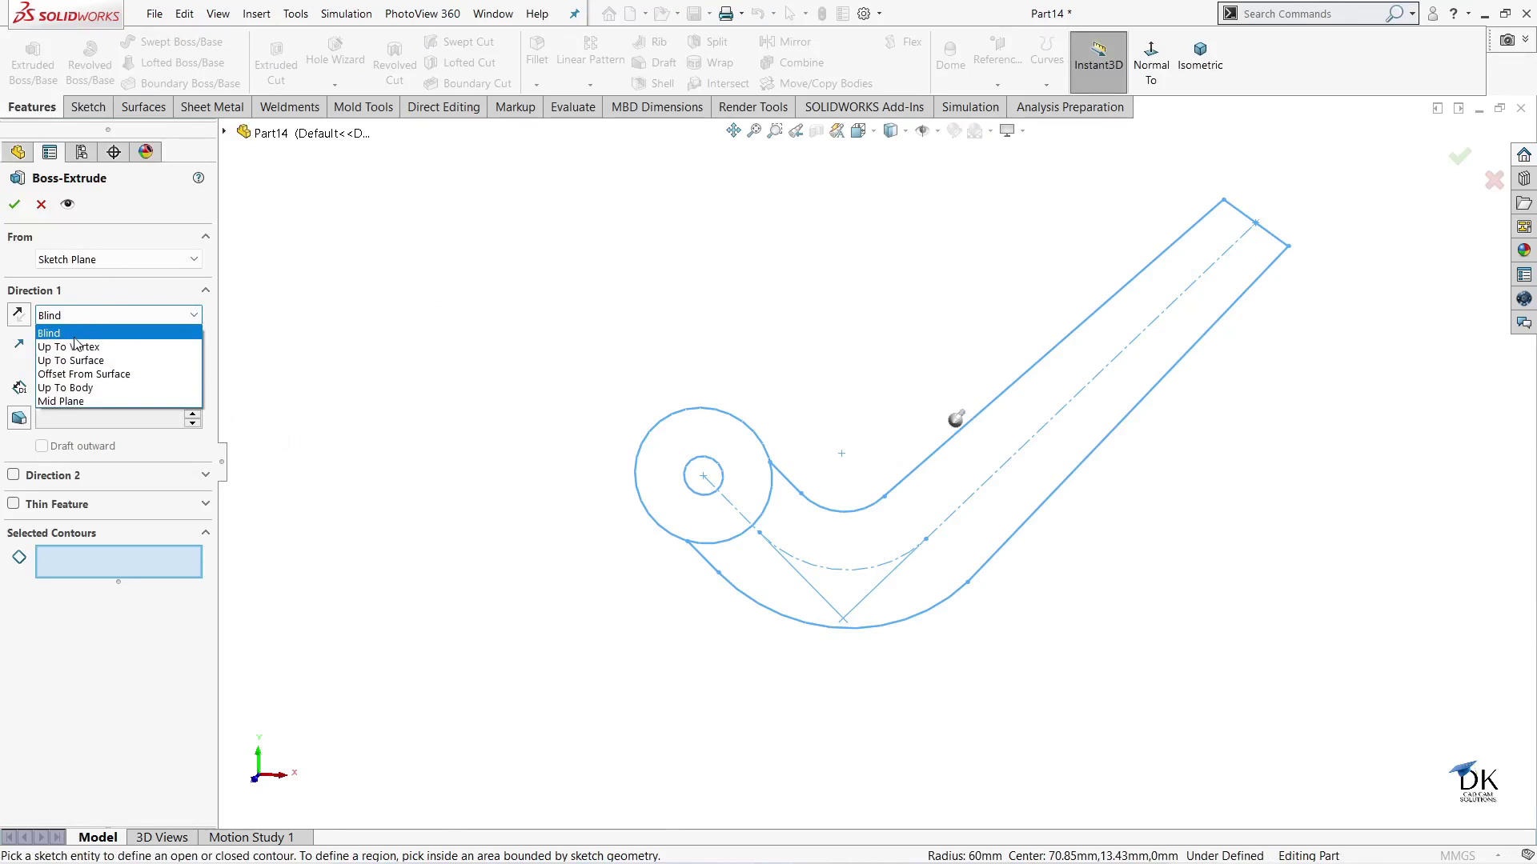
left_click(84, 403)
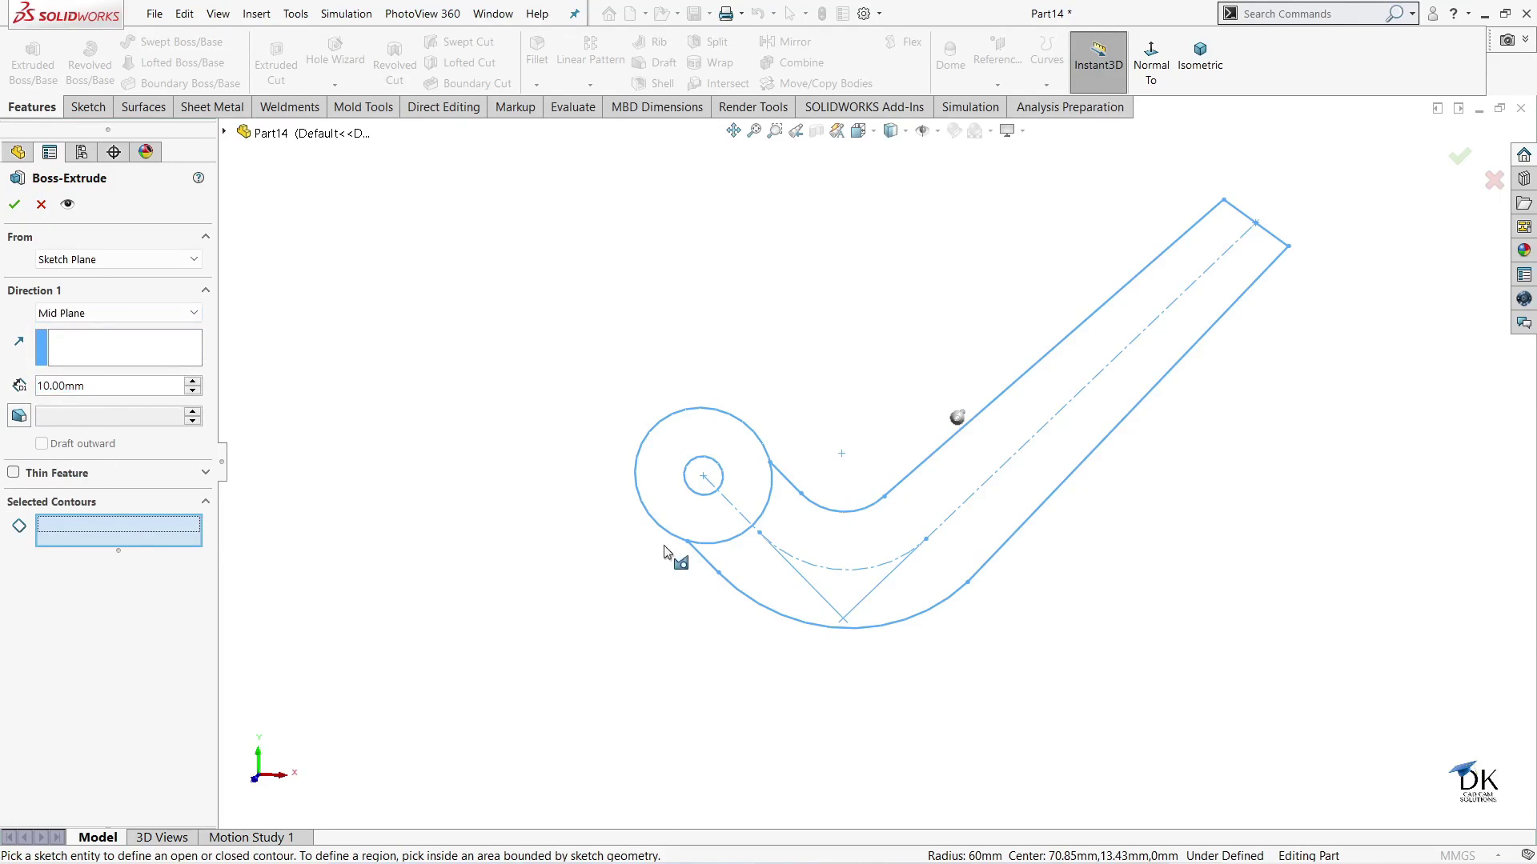
left_click(665, 441)
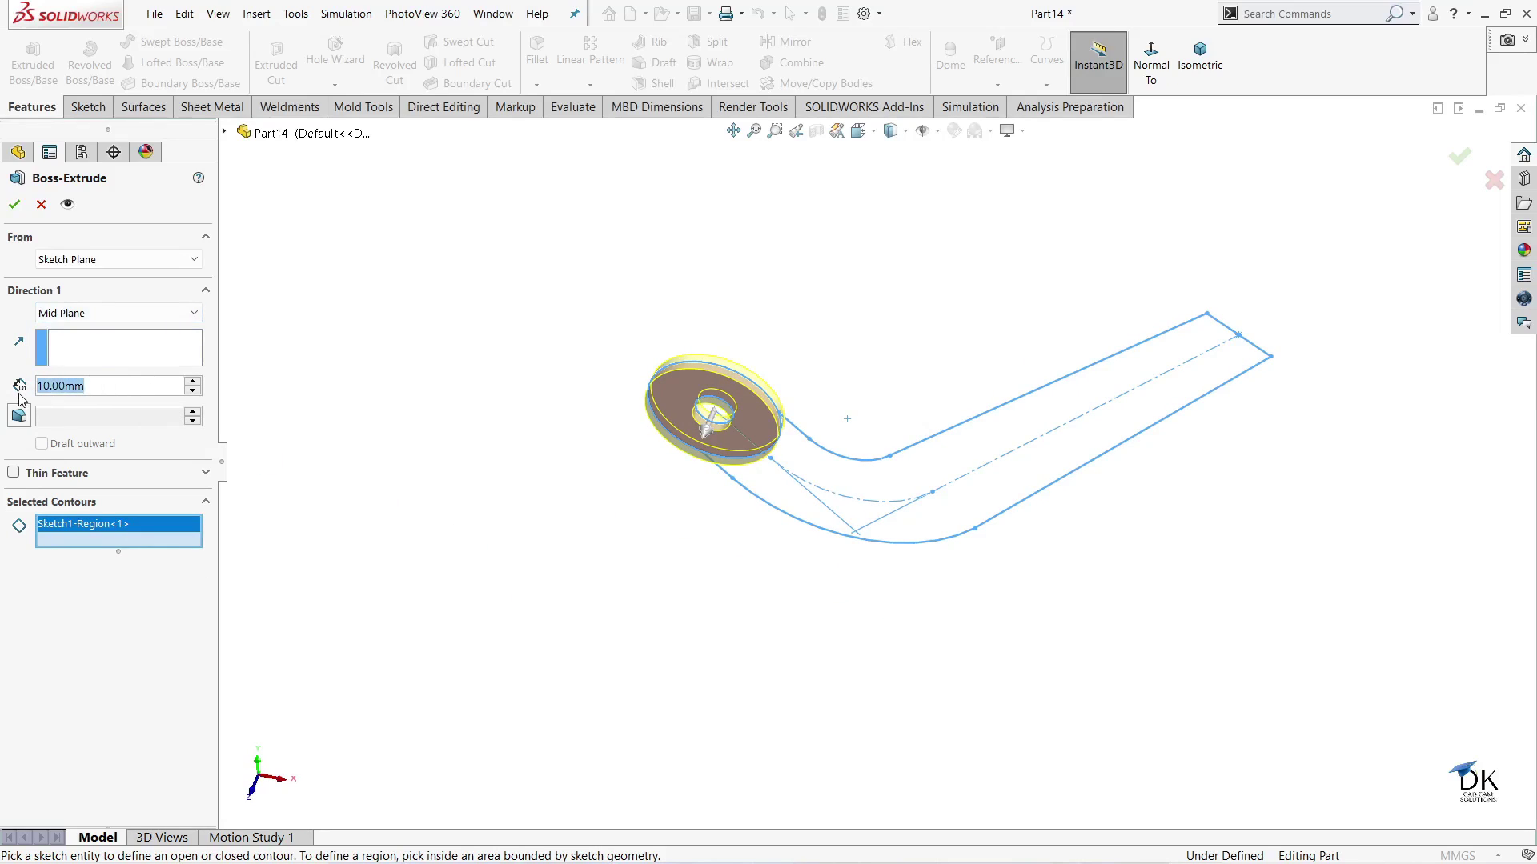
type("30")
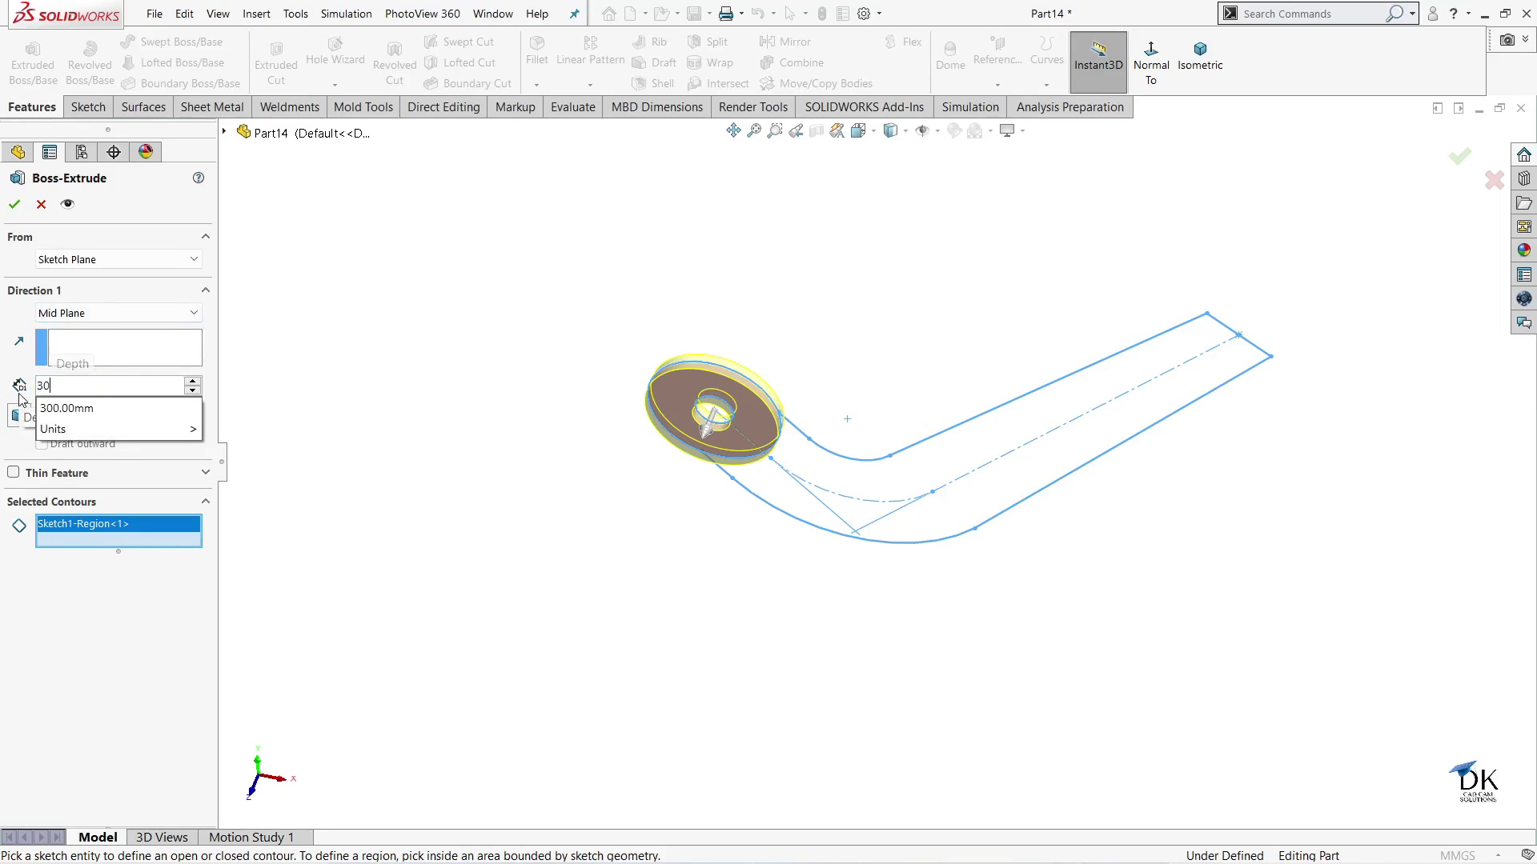
key("Return")
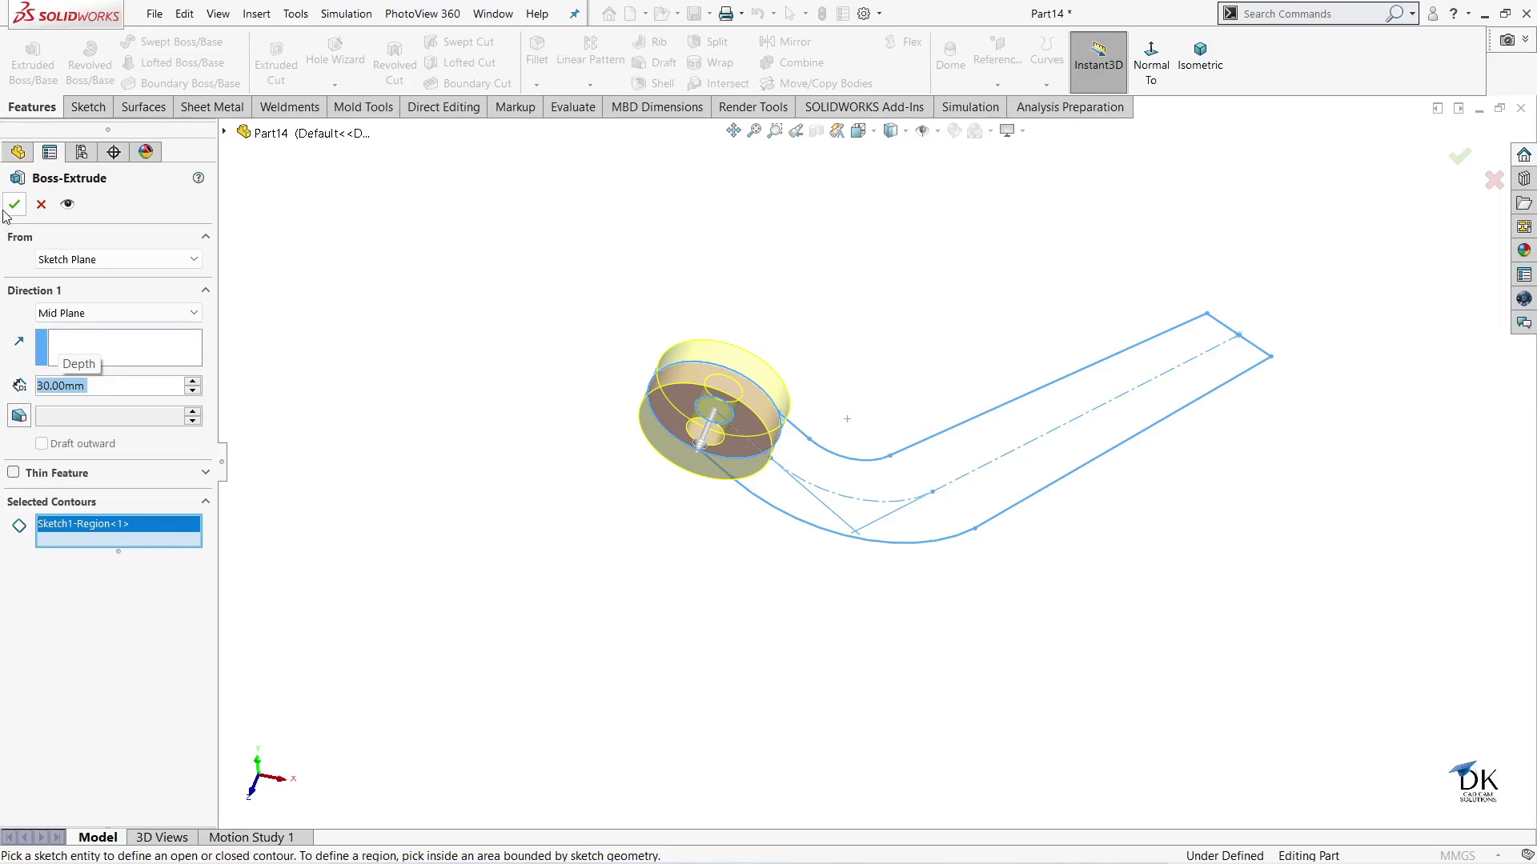
left_click(14, 205)
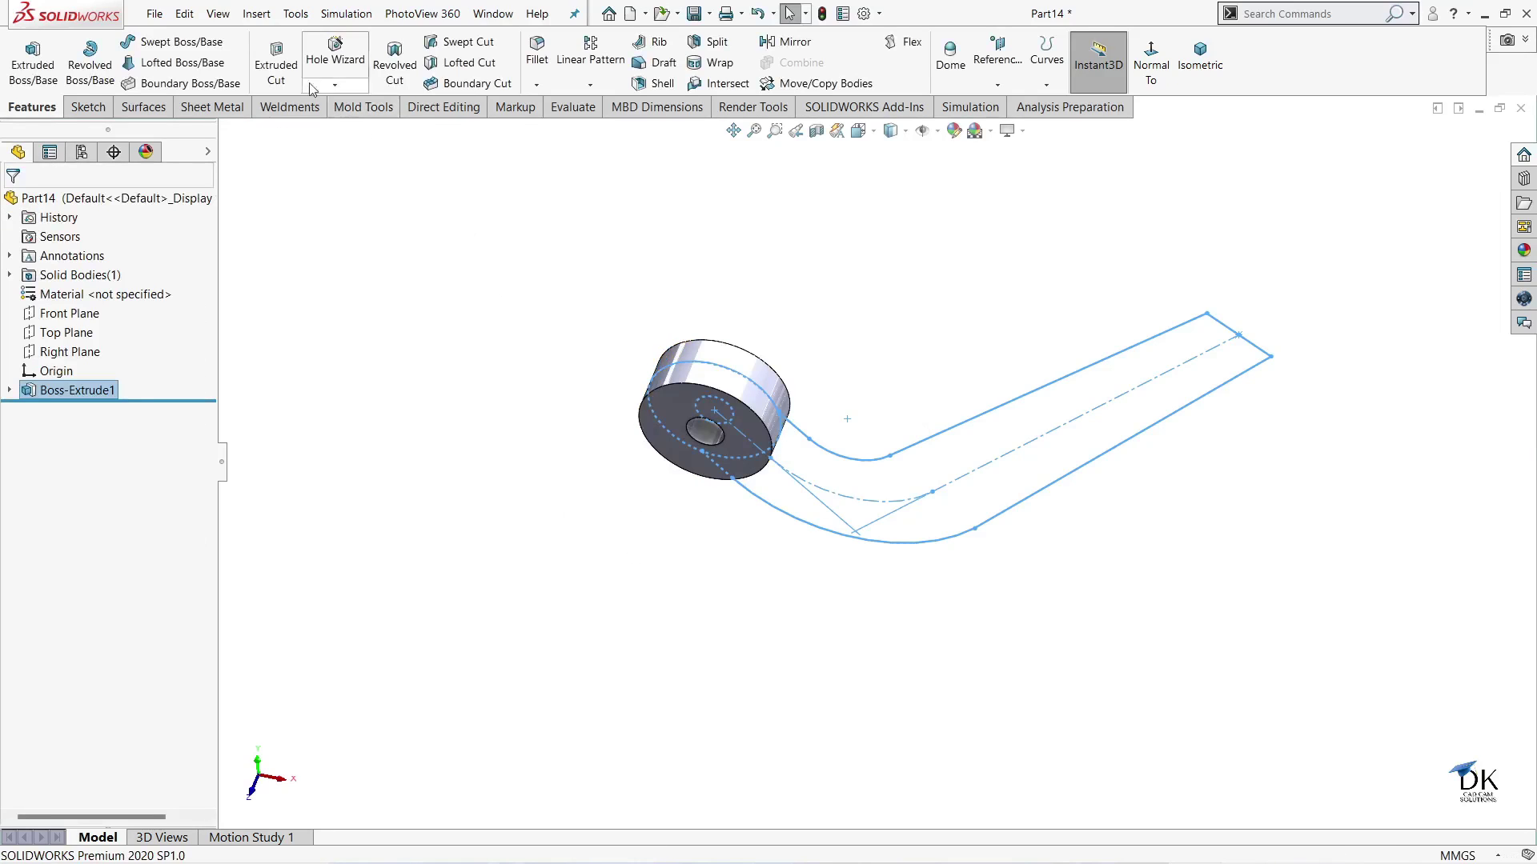
left_click(9, 392)
- Extrude Sketch1's bent arm region 20 mm Mid Plane, then orbit to inspect the lever
left_click(45, 410)
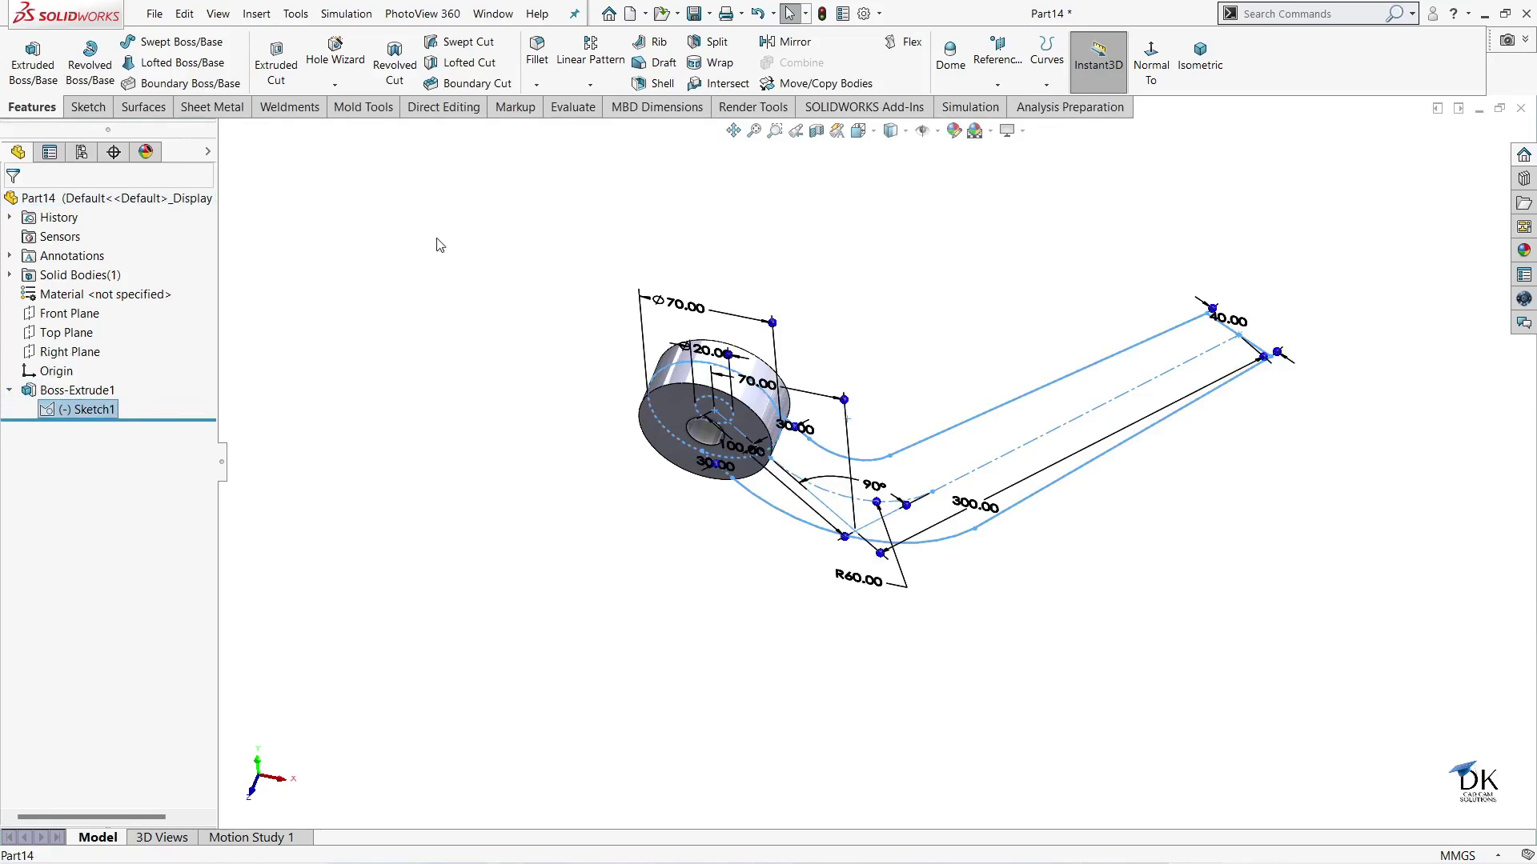
left_click(32, 62)
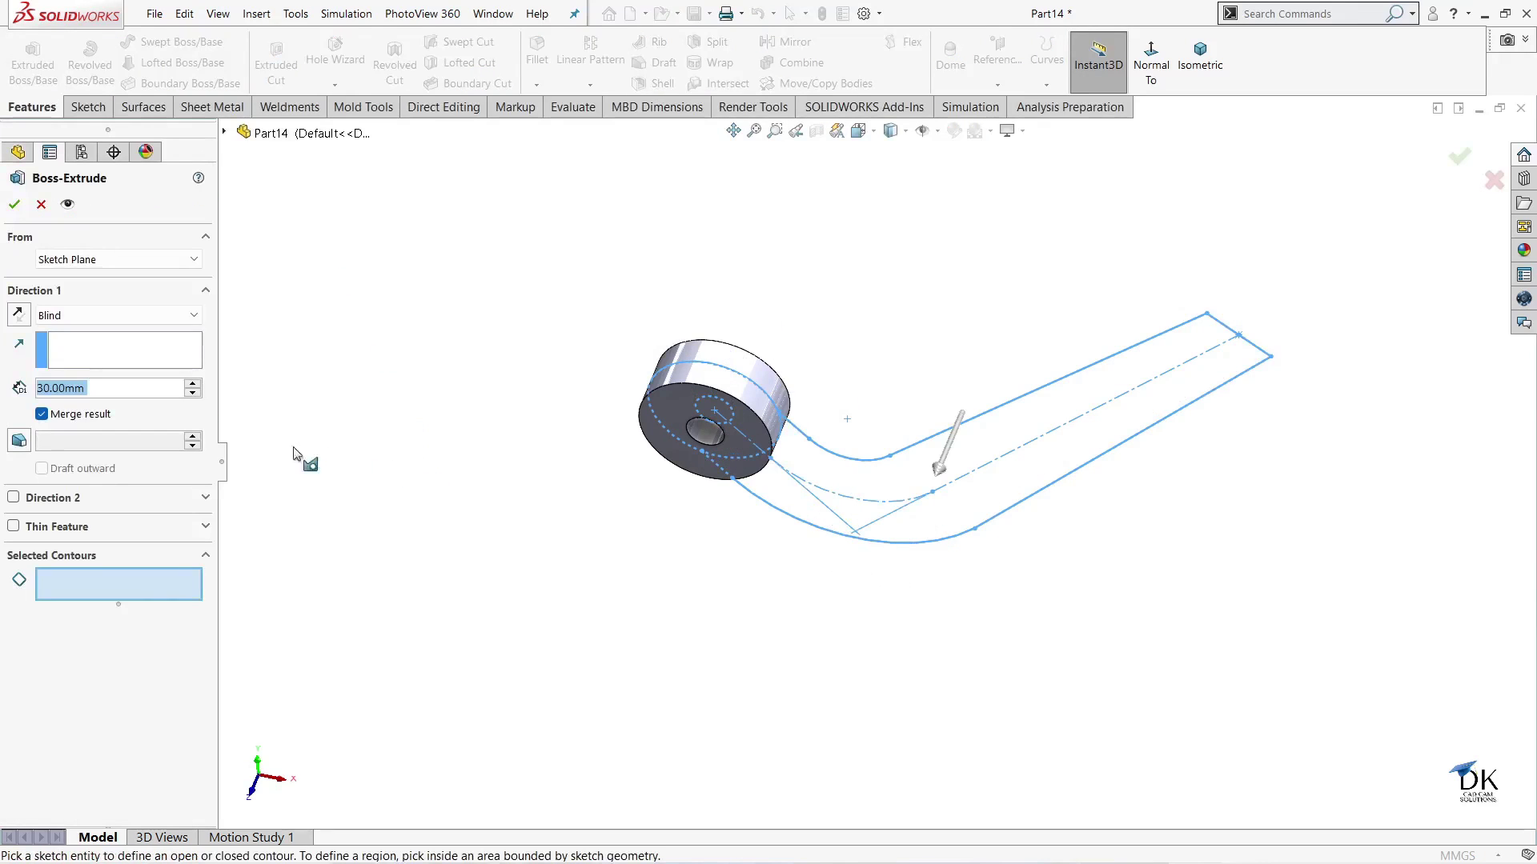
left_click(112, 316)
left_click(156, 420)
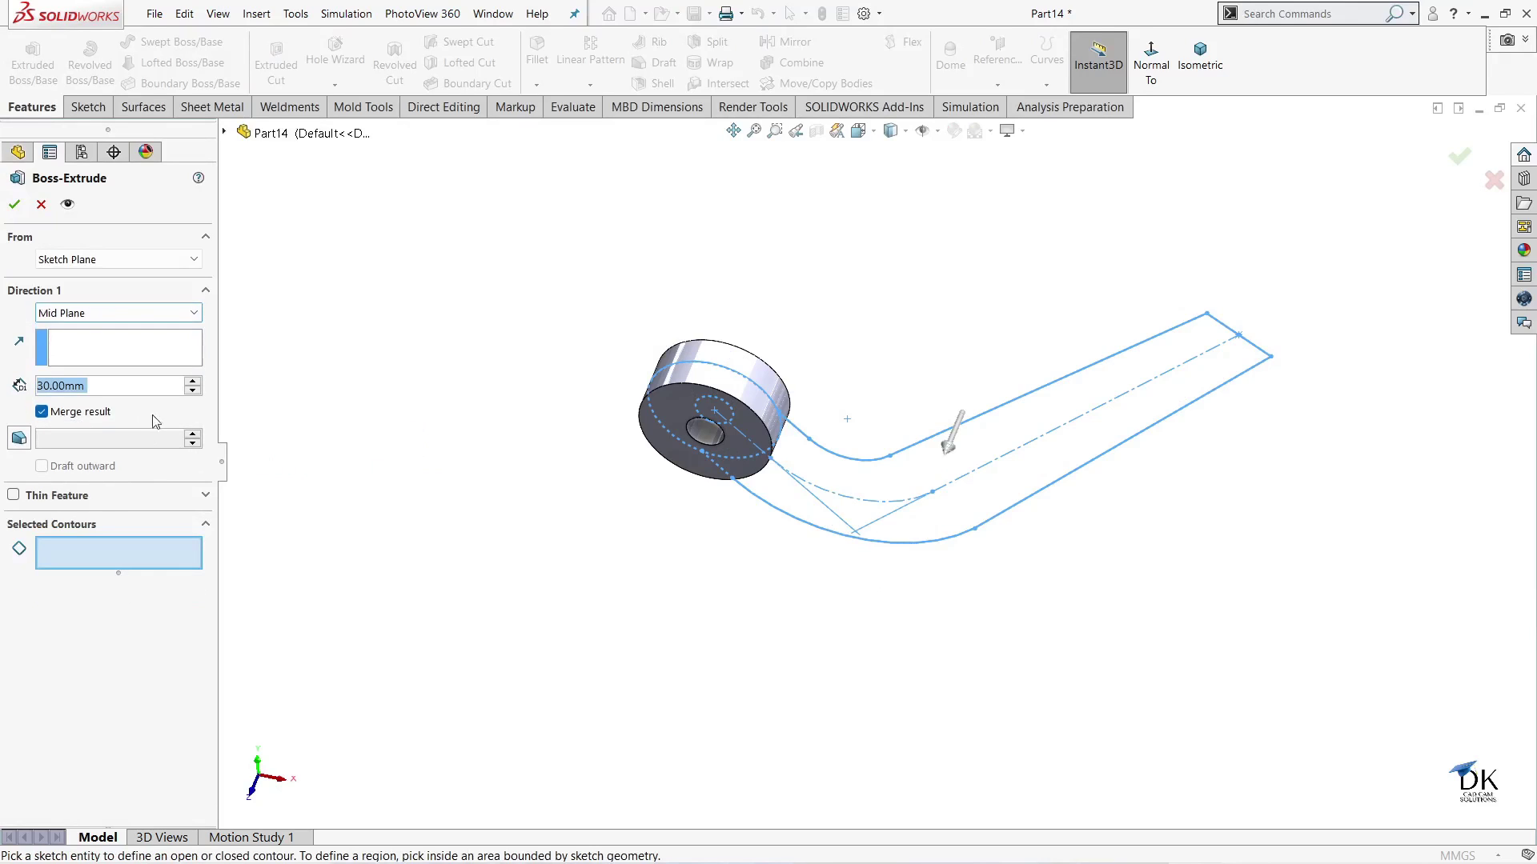
left_click(141, 555)
left_click(920, 465)
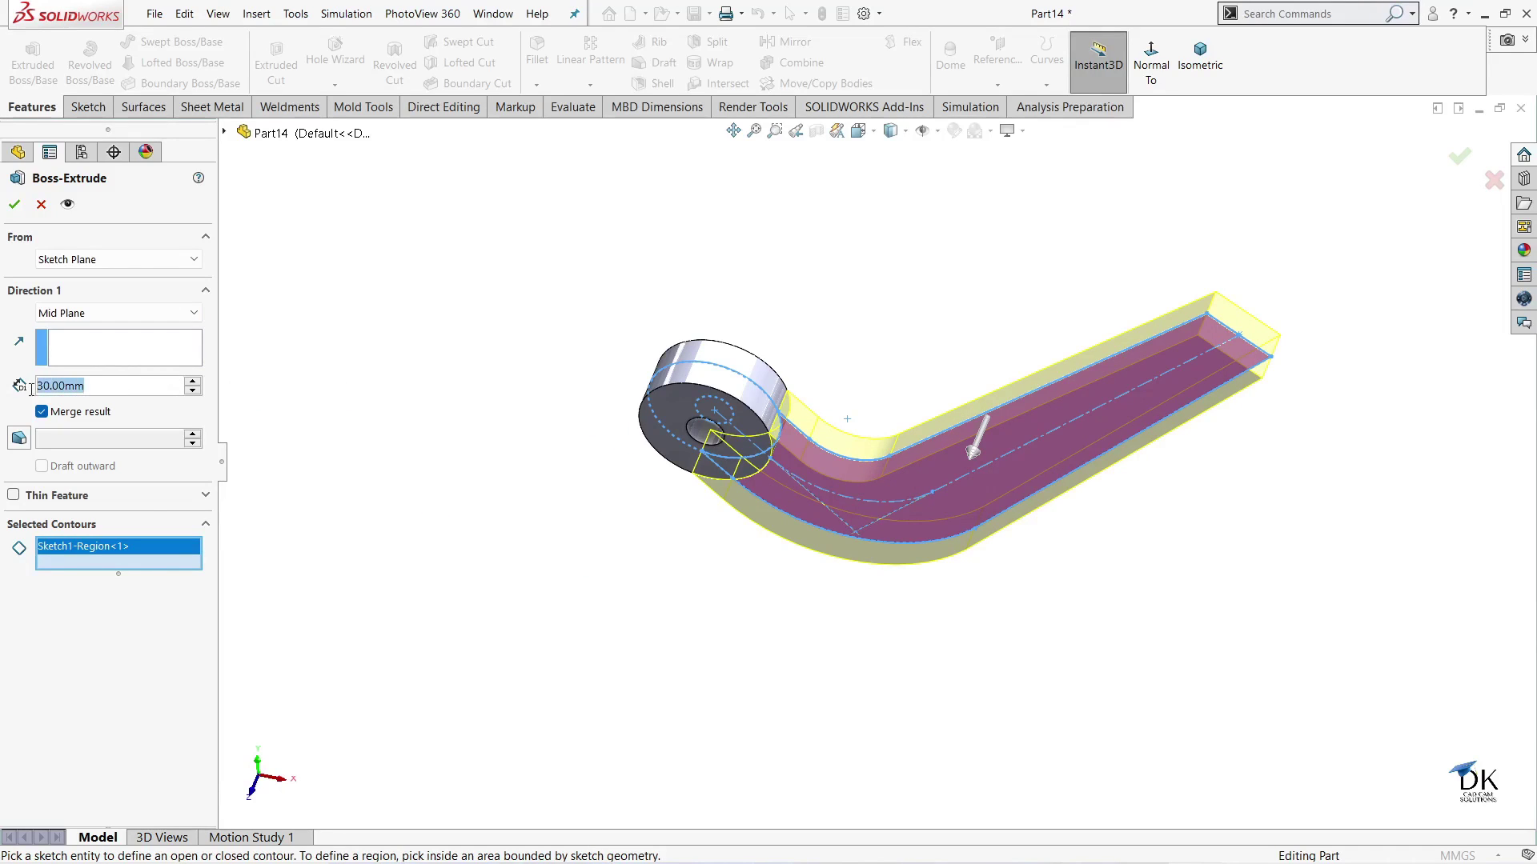
type("20")
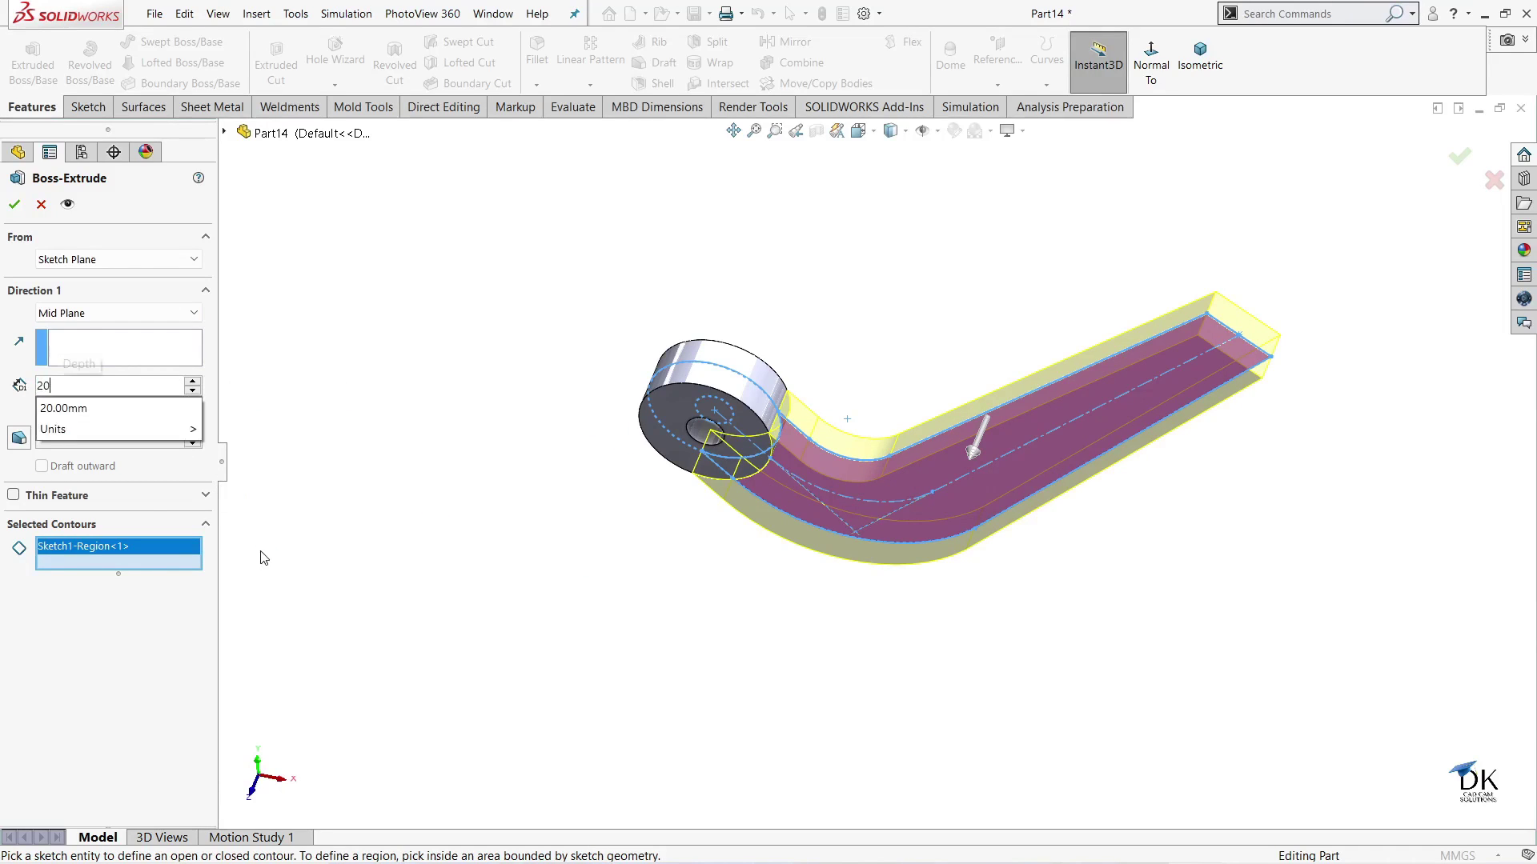
key("Return")
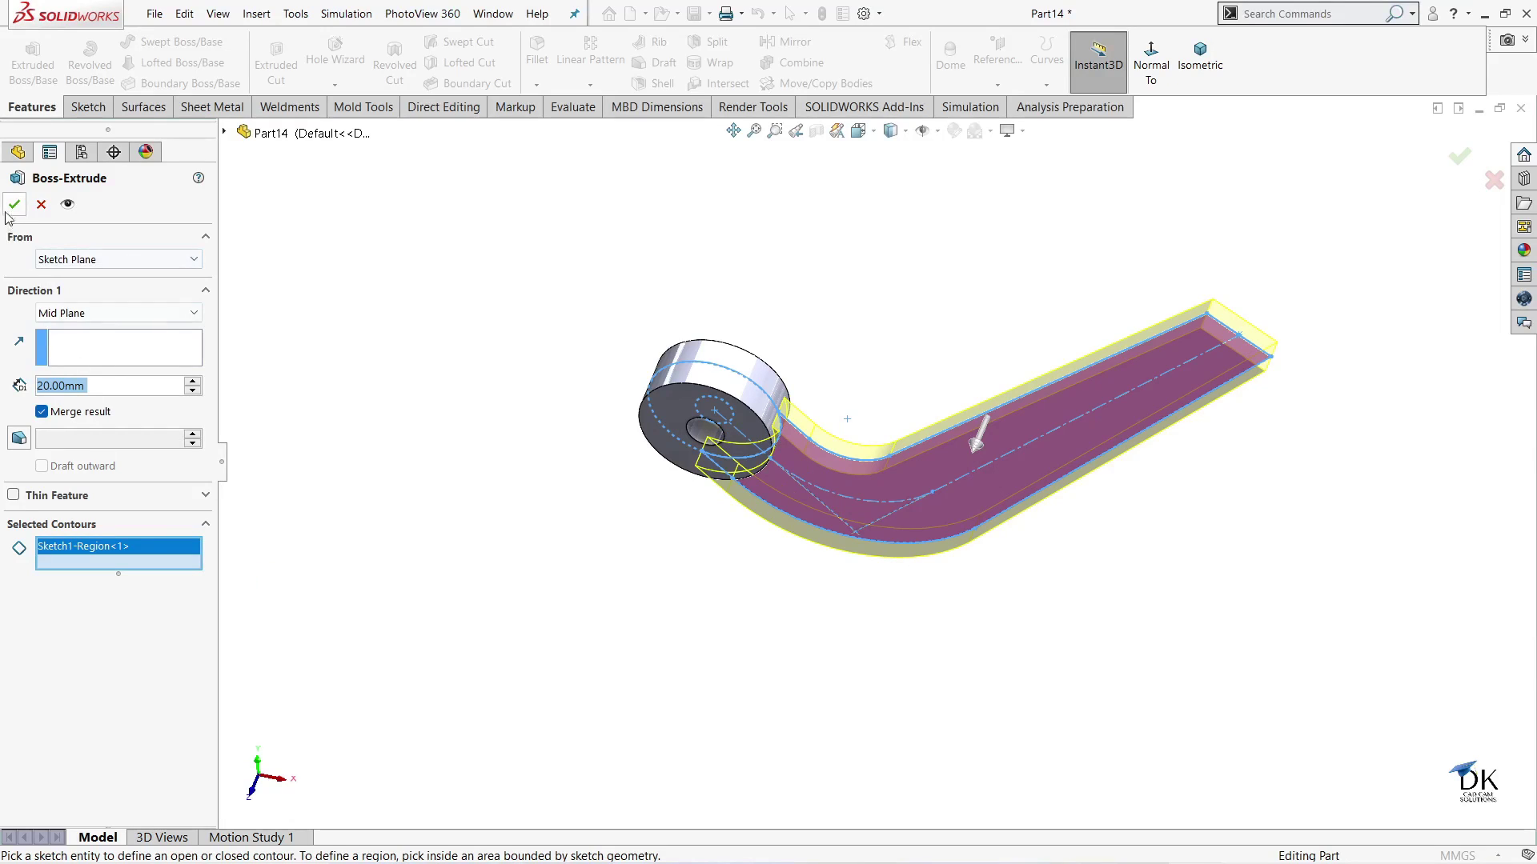
left_click(14, 205)
left_click(964, 609)
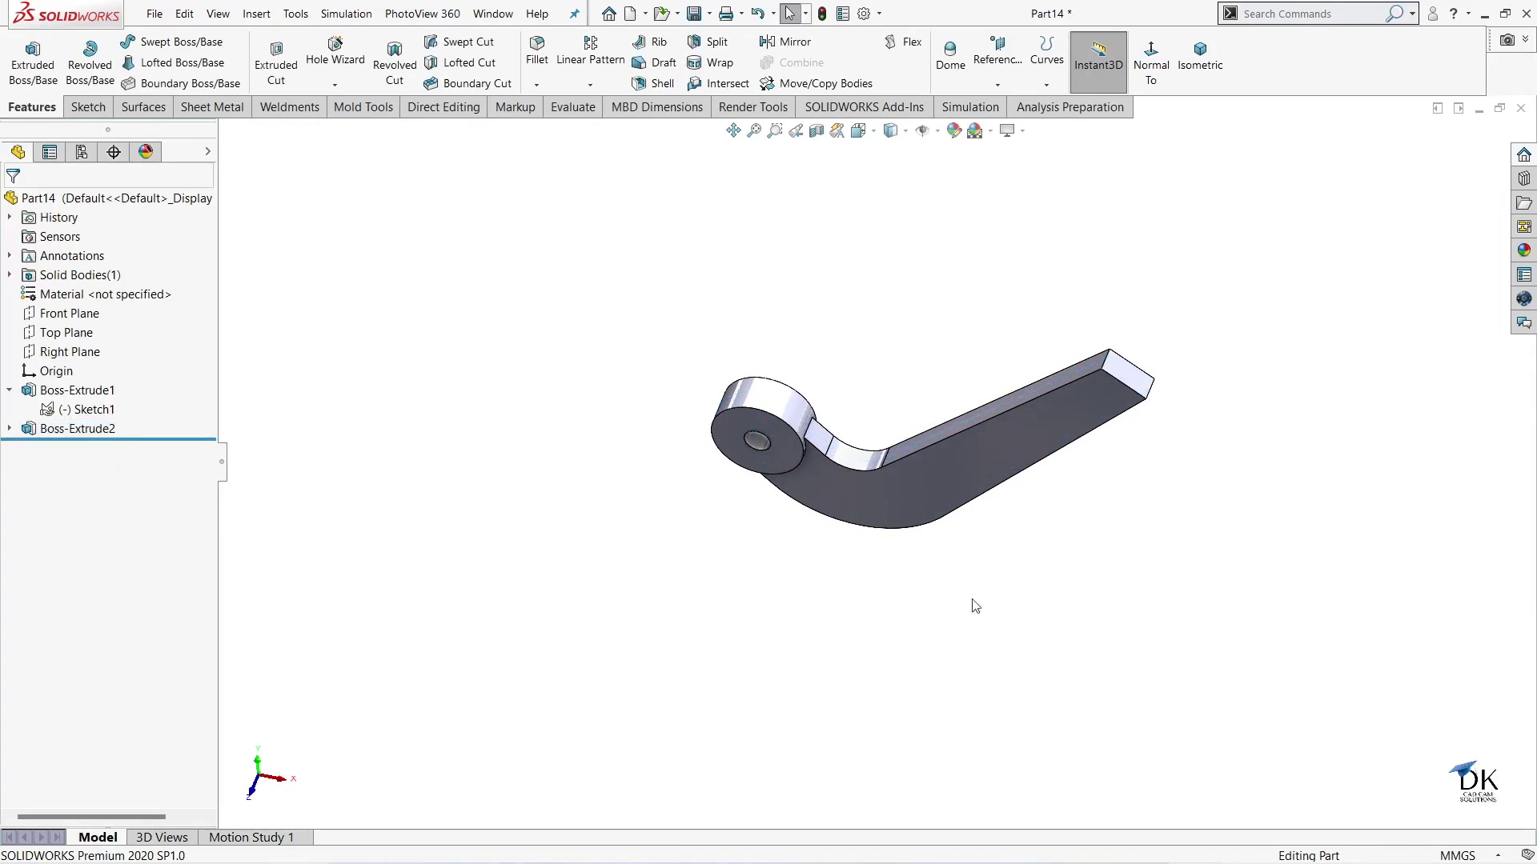
mouse_move(970, 603)
middle_mouse_down()
mouse_move(1177, 493)
mouse_move(1072, 442)
middle_mouse_up()
- Start a new sketch on the Front Plane
scroll(1072, 442, "down", 2)
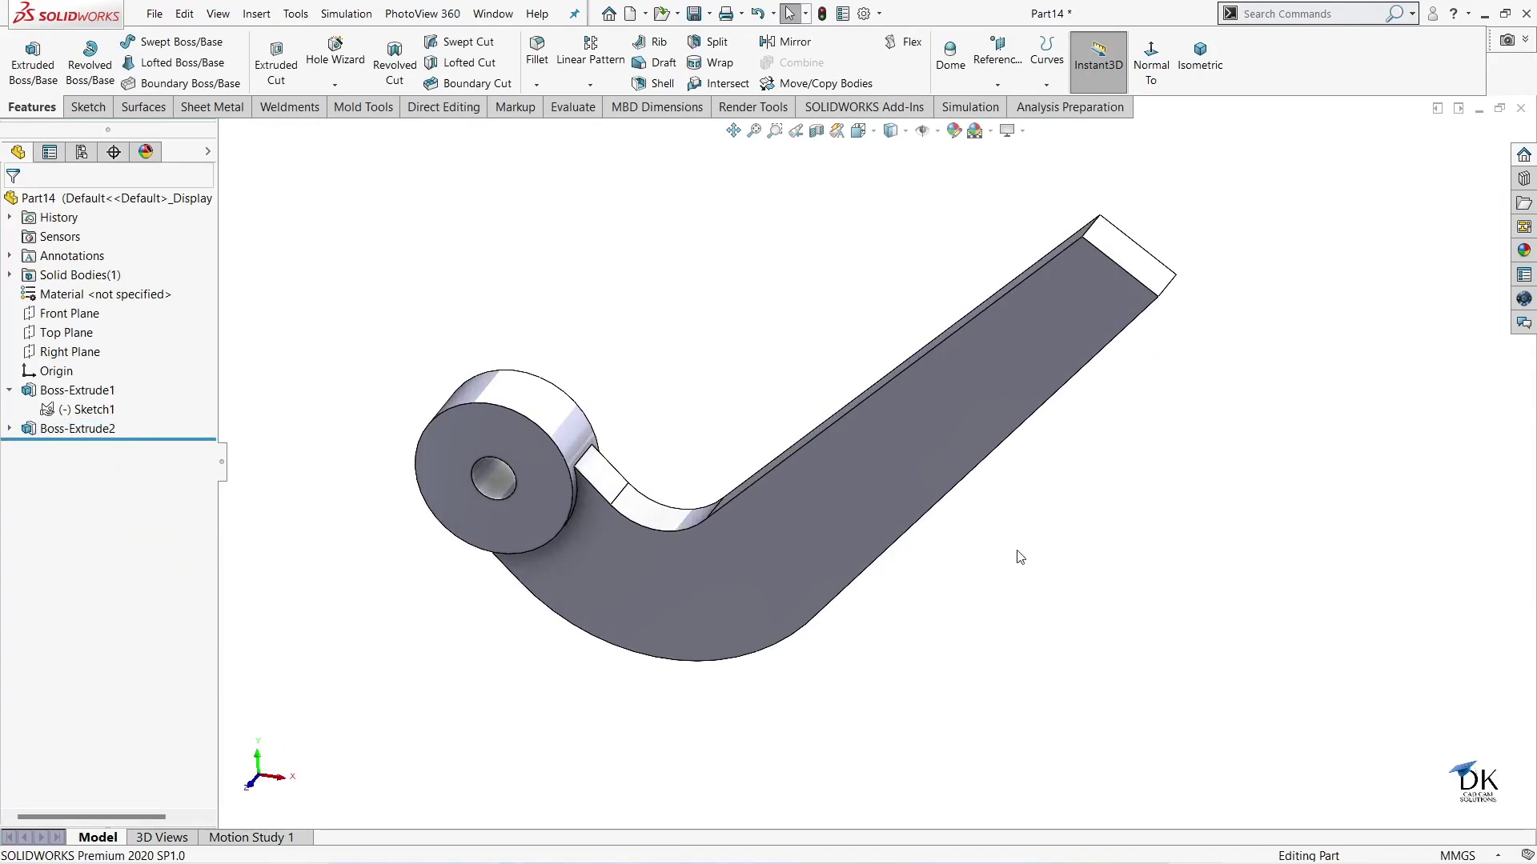
mouse_move(1015, 552)
middle_mouse_down()
mouse_move(1040, 608)
mouse_move(1077, 419)
mouse_move(983, 553)
mouse_move(1005, 573)
mouse_move(1043, 474)
middle_mouse_up()
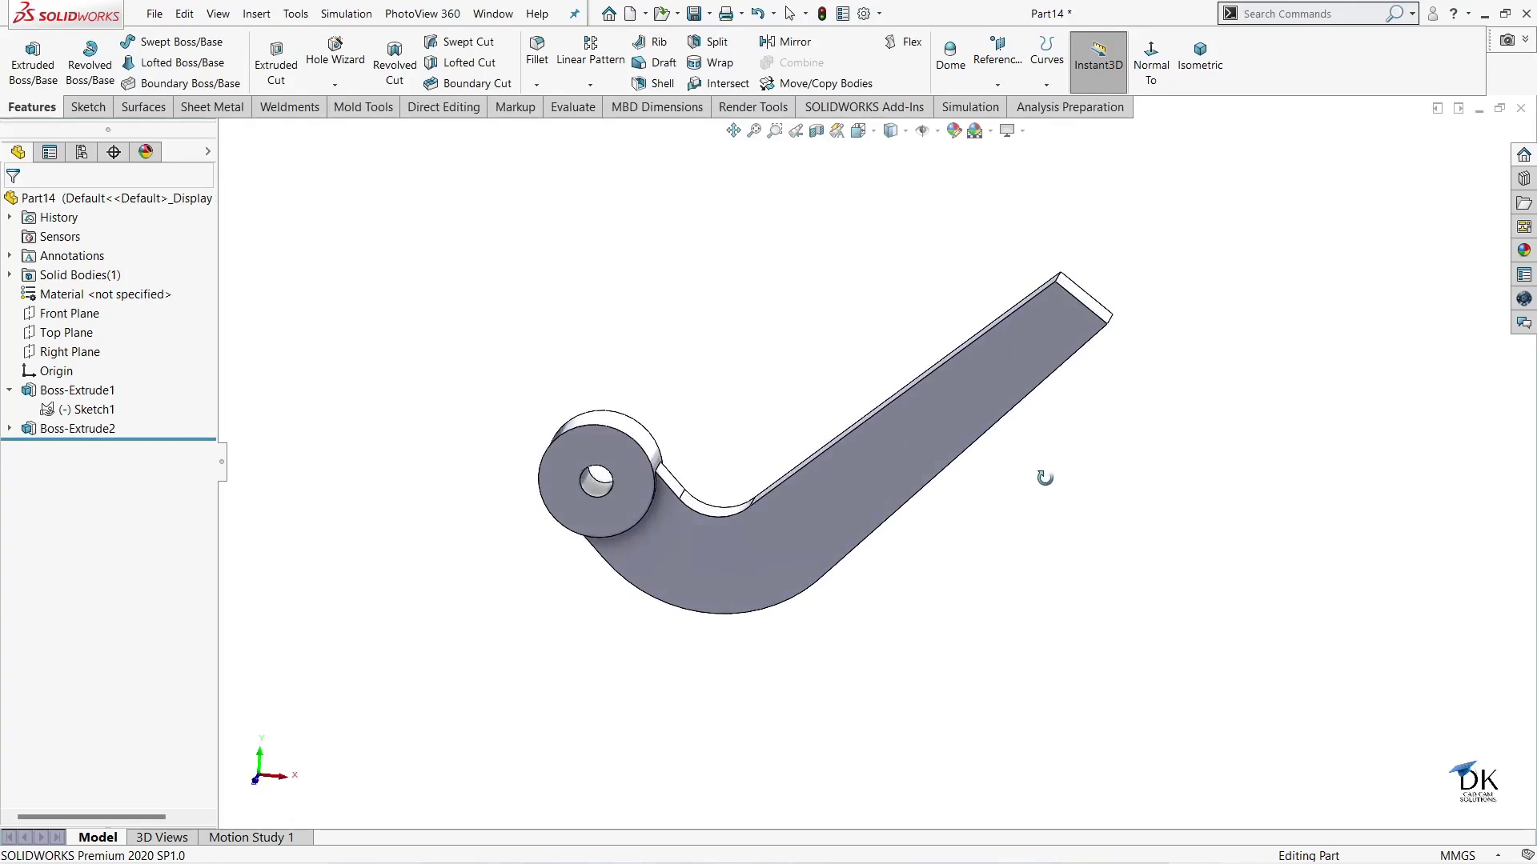
left_click(35, 316)
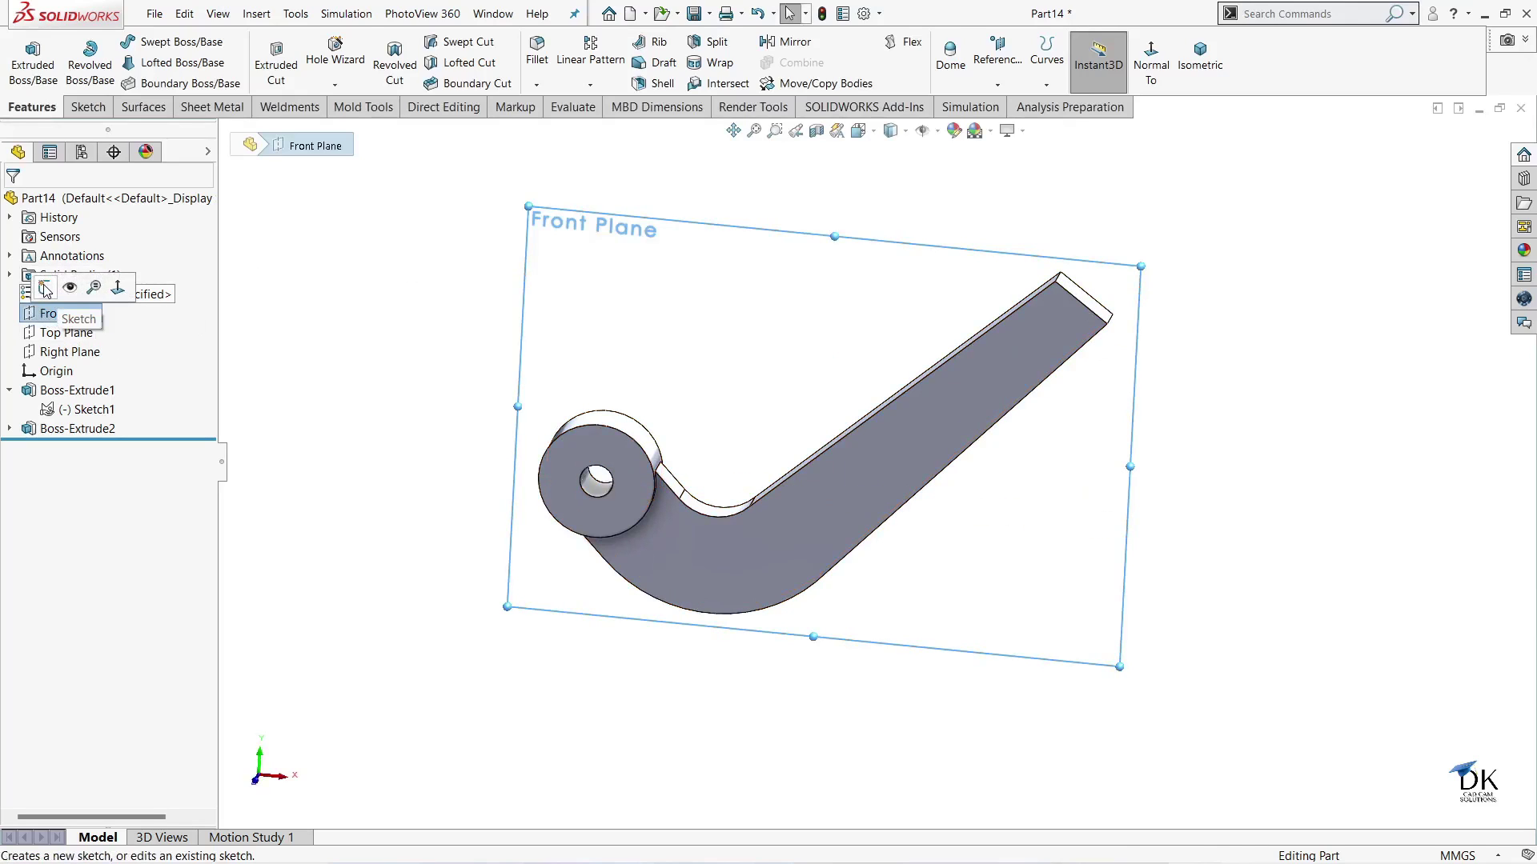
left_click(45, 290)
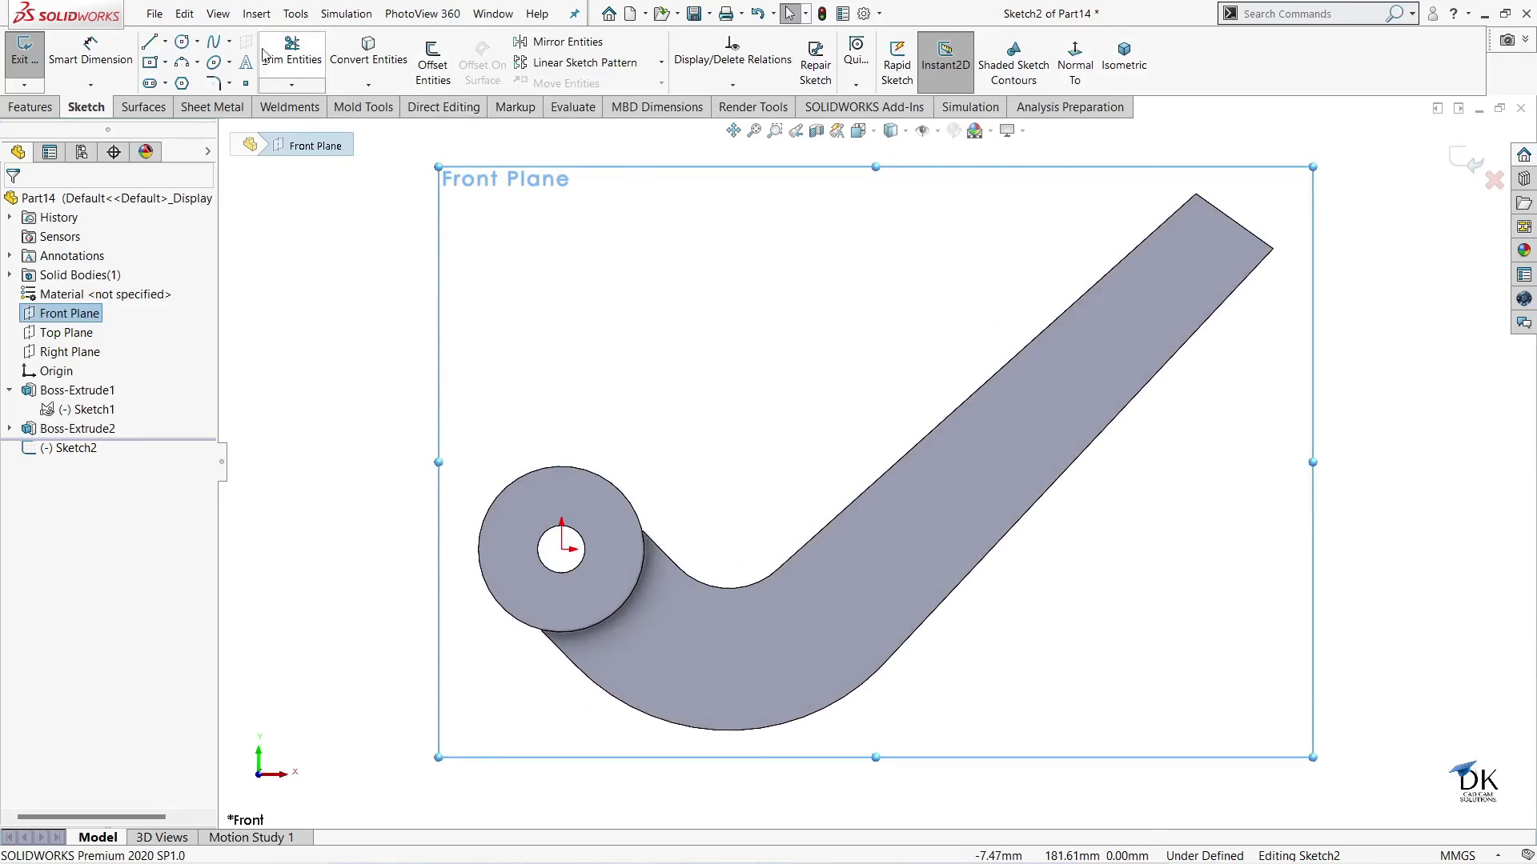
- Draw a three-point arc arching over the arm's tip
left_click(182, 62)
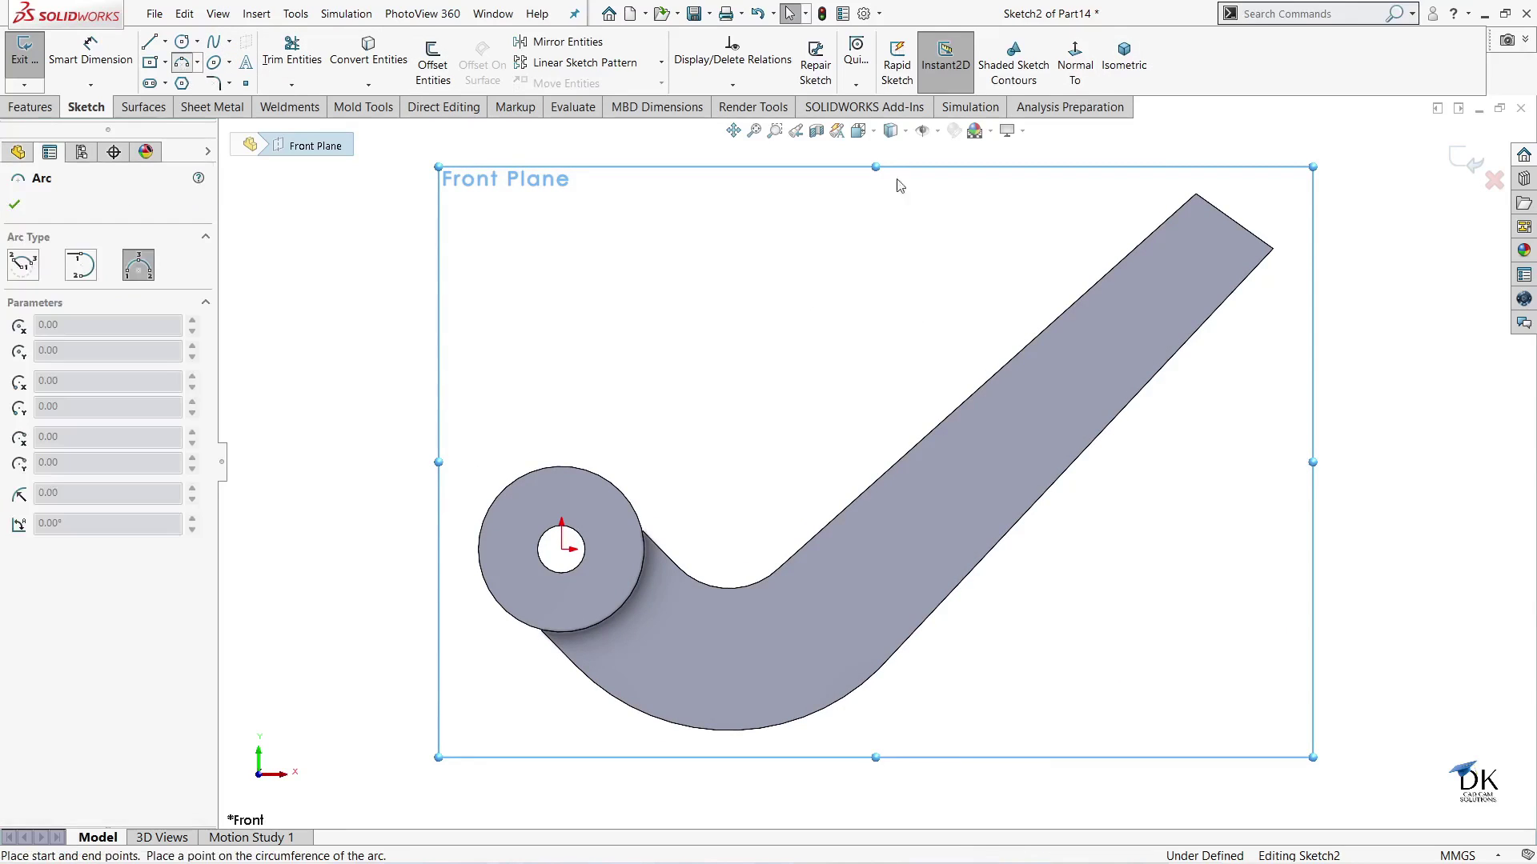
left_click(1091, 249)
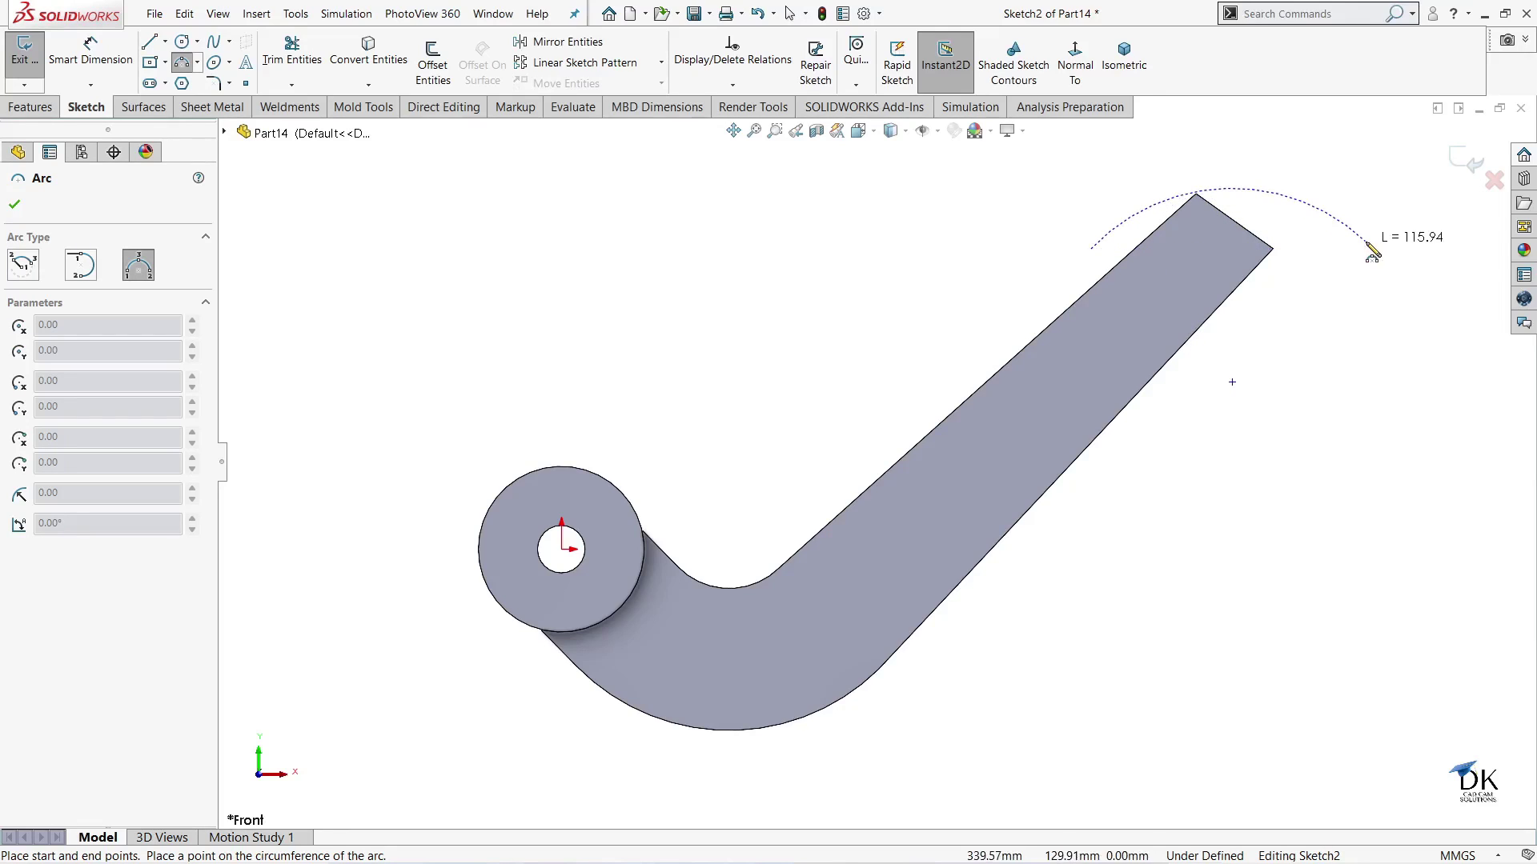
left_click(1366, 242)
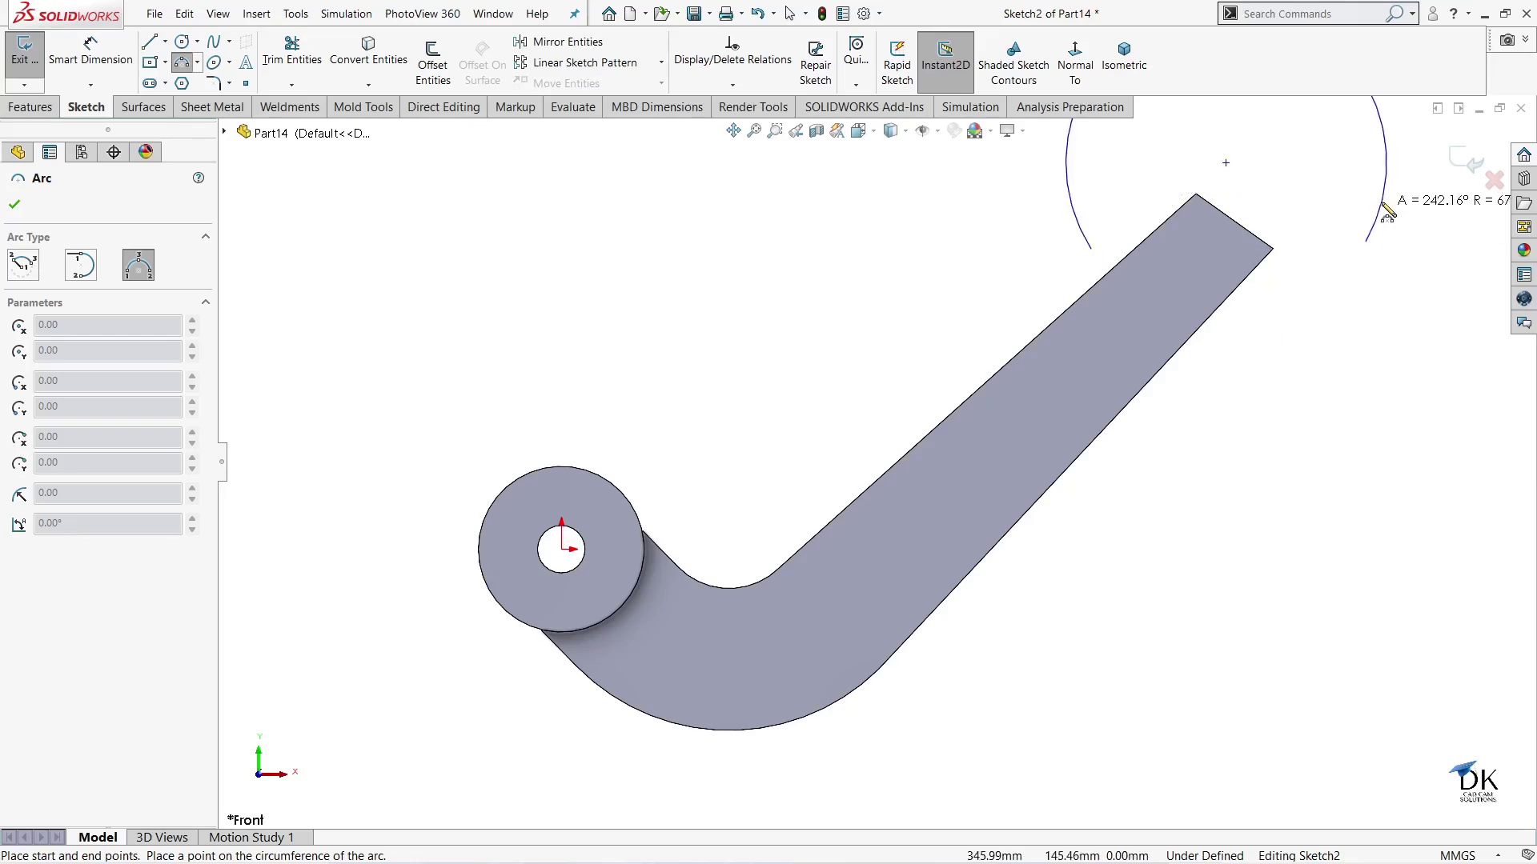
left_click(1322, 237)
right_click(1317, 108)
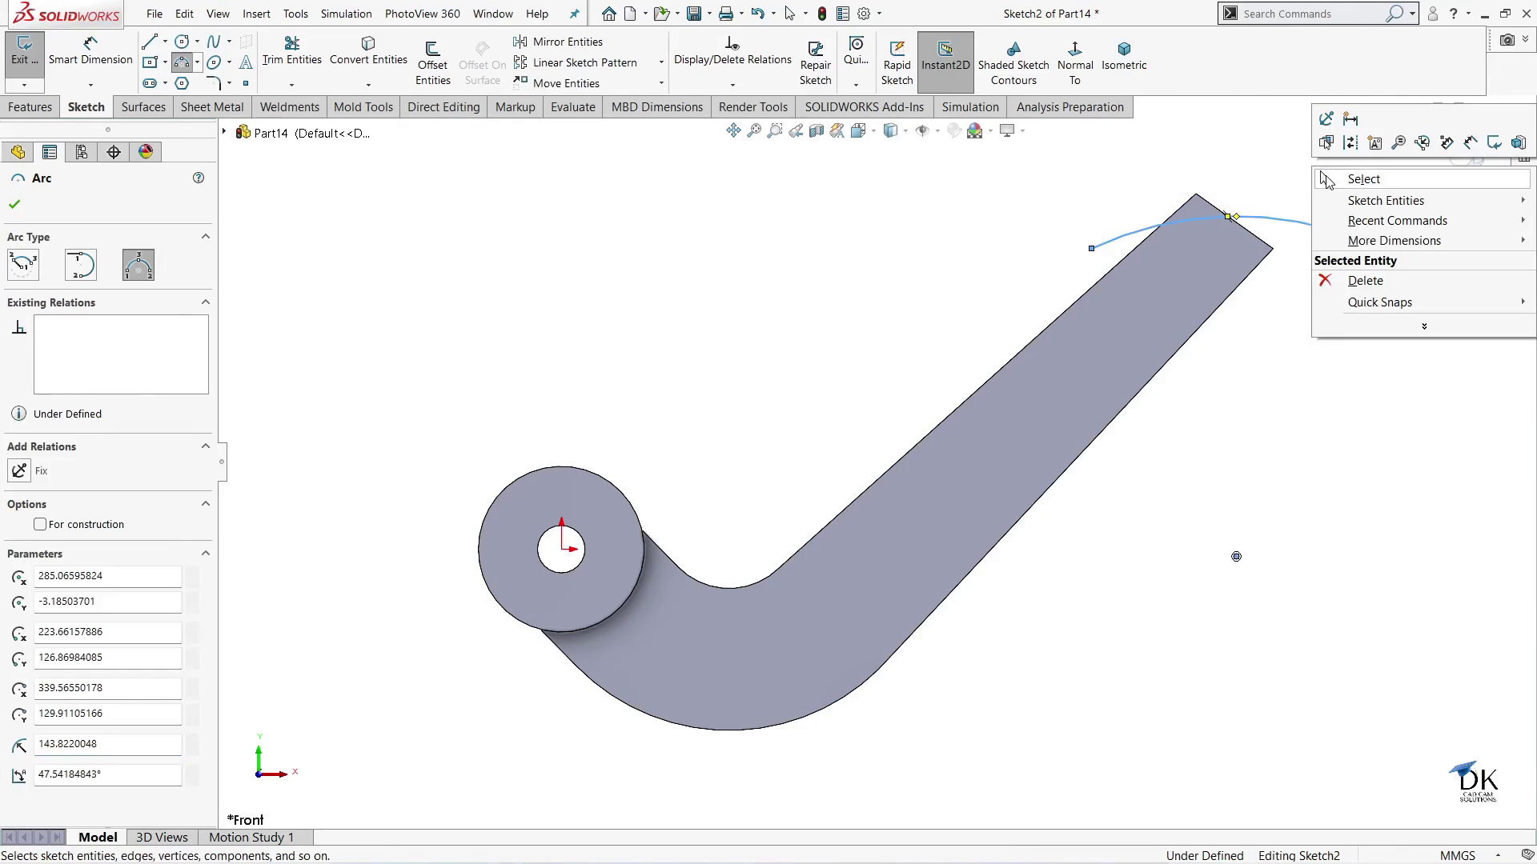
left_click(1361, 179)
scroll(1215, 342, "up", 1)
scroll(1215, 342, "down", 2)
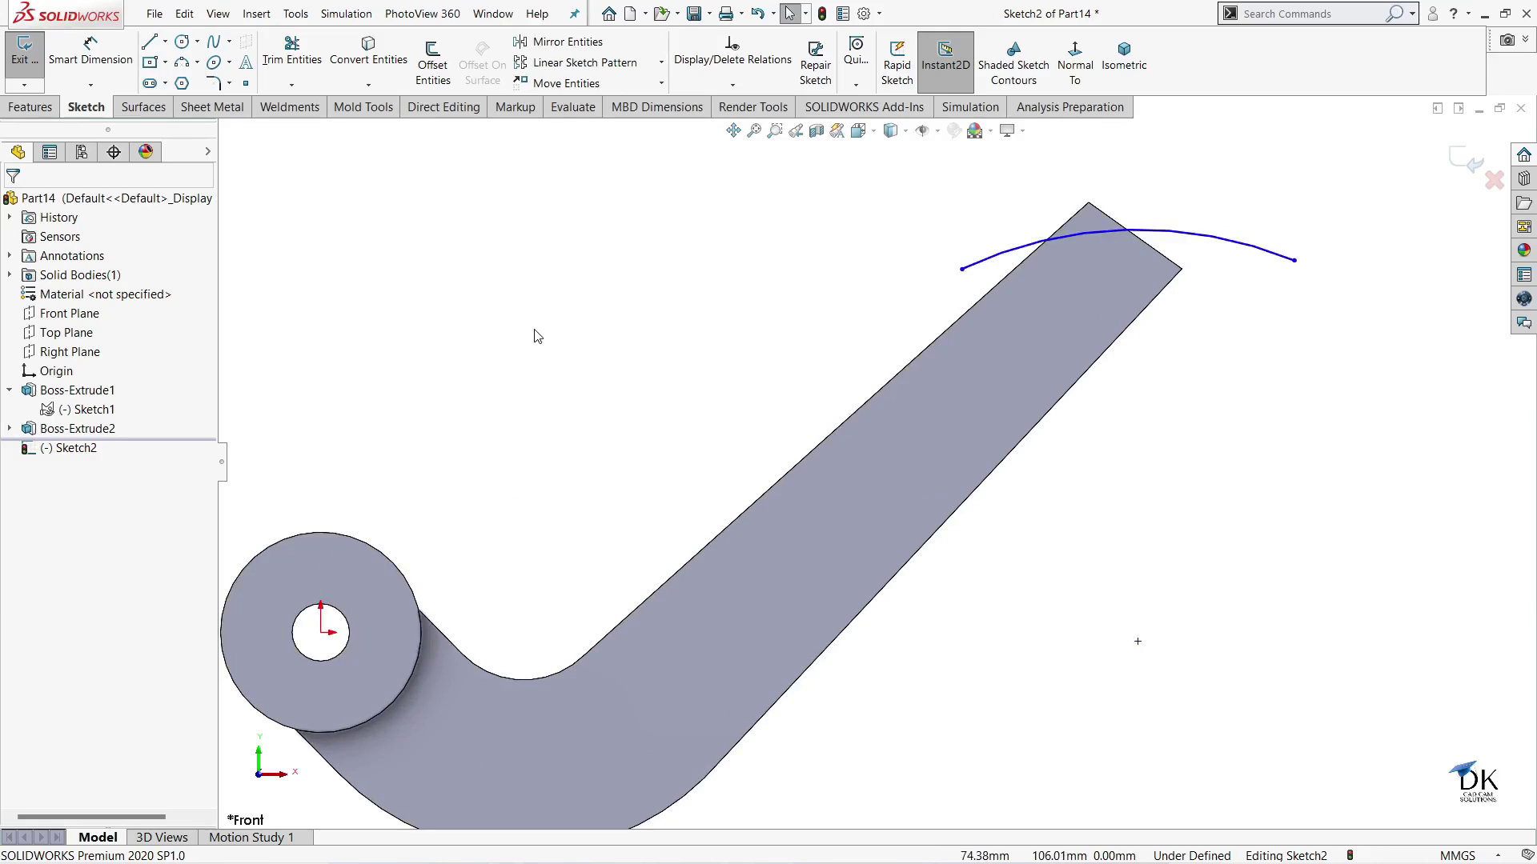
left_click(165, 41)
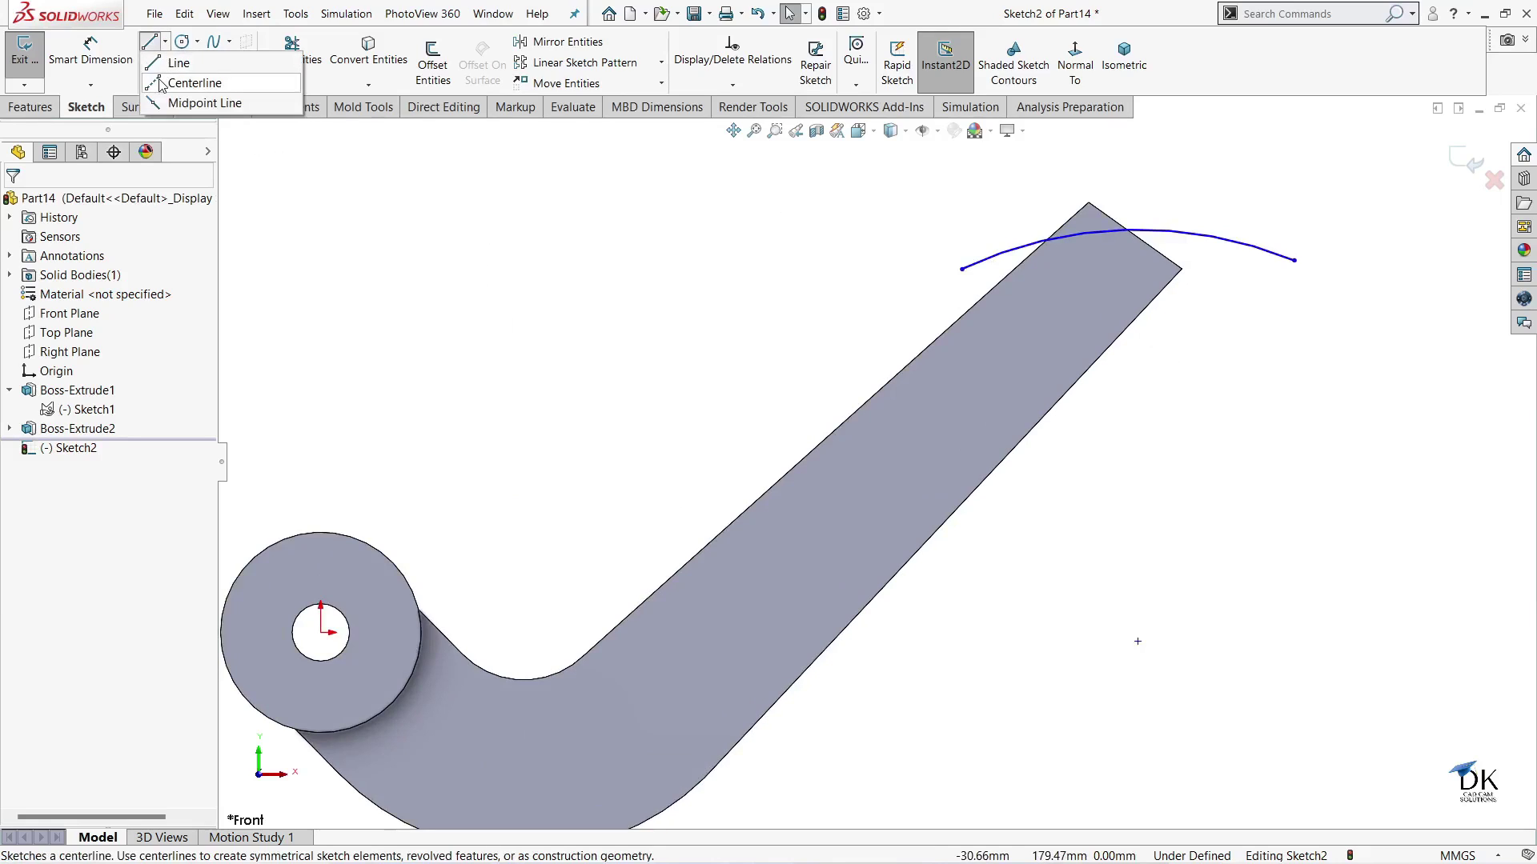
- Draw a vertical centerline straight down from the arm's top corner
left_click(192, 84)
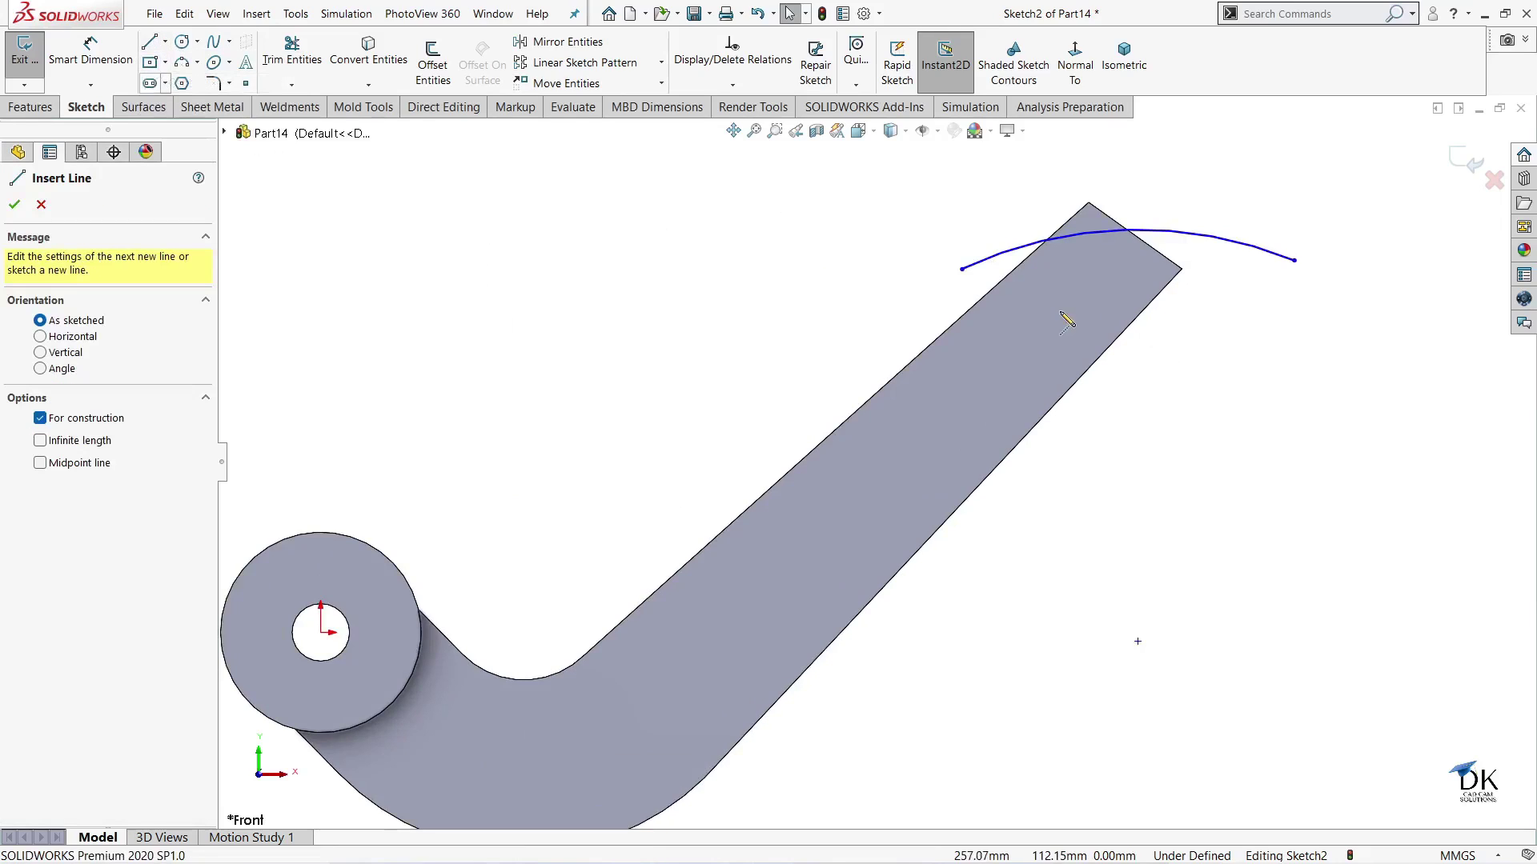
left_click(1088, 203)
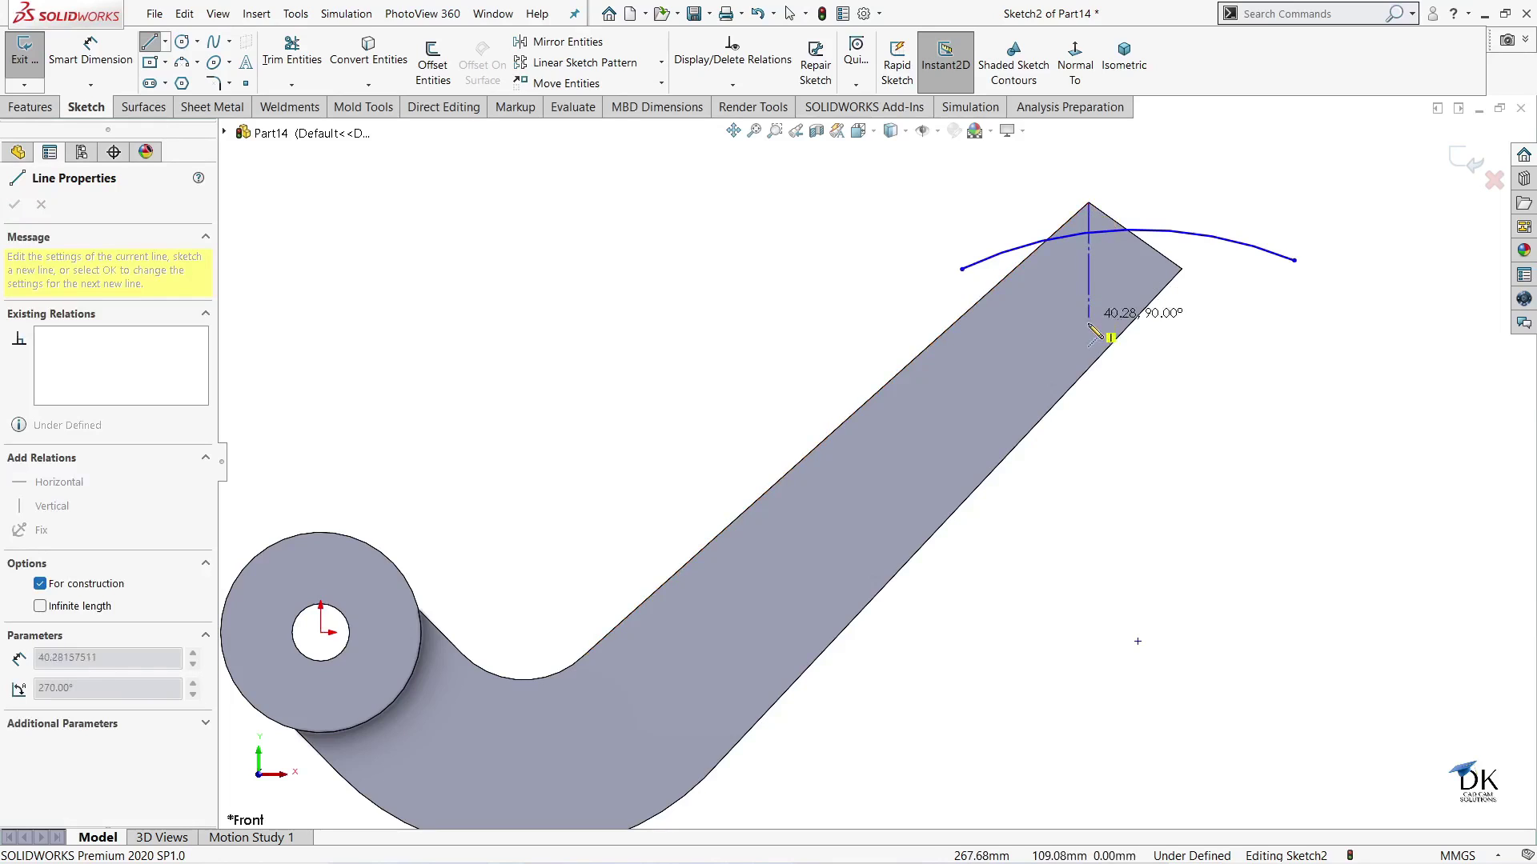
left_click(1089, 406)
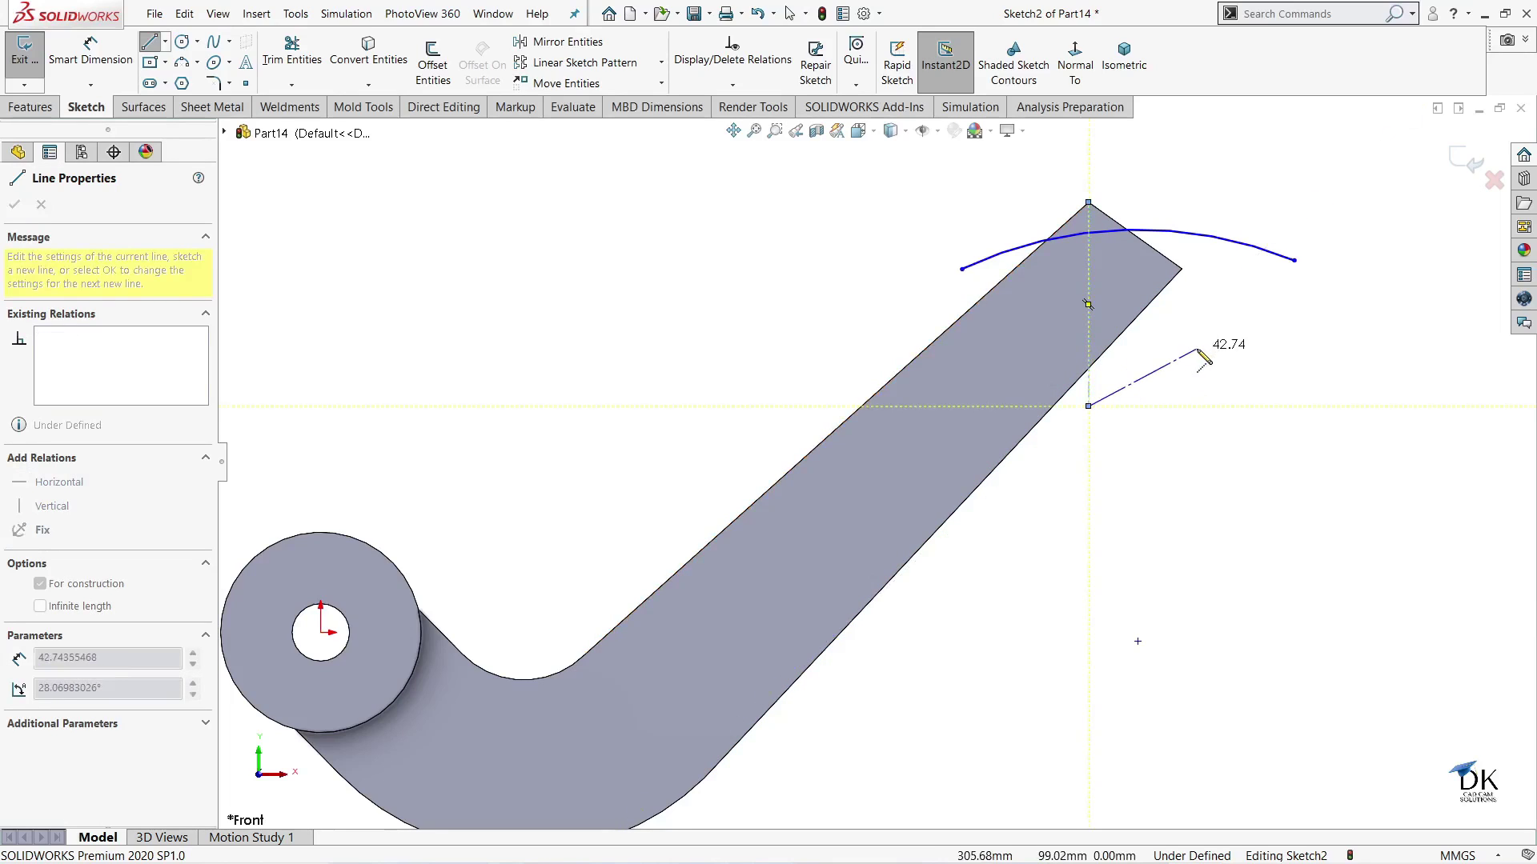
right_click(1194, 283)
left_click(1209, 357)
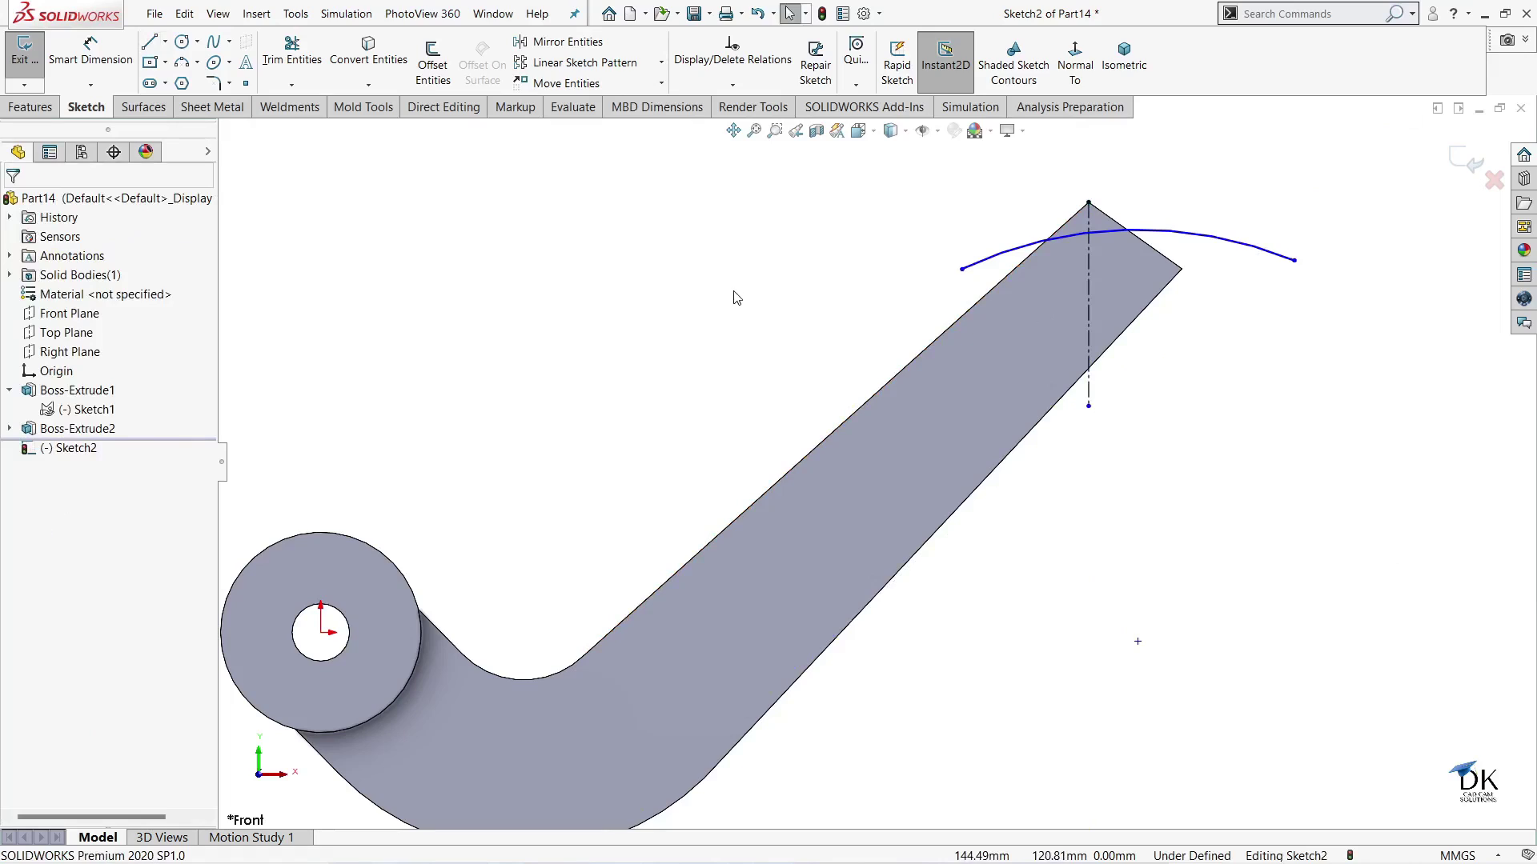
- Draw a horizontal centerline across the arm tip, crossing the vertical one
left_click(165, 44)
left_click(172, 82)
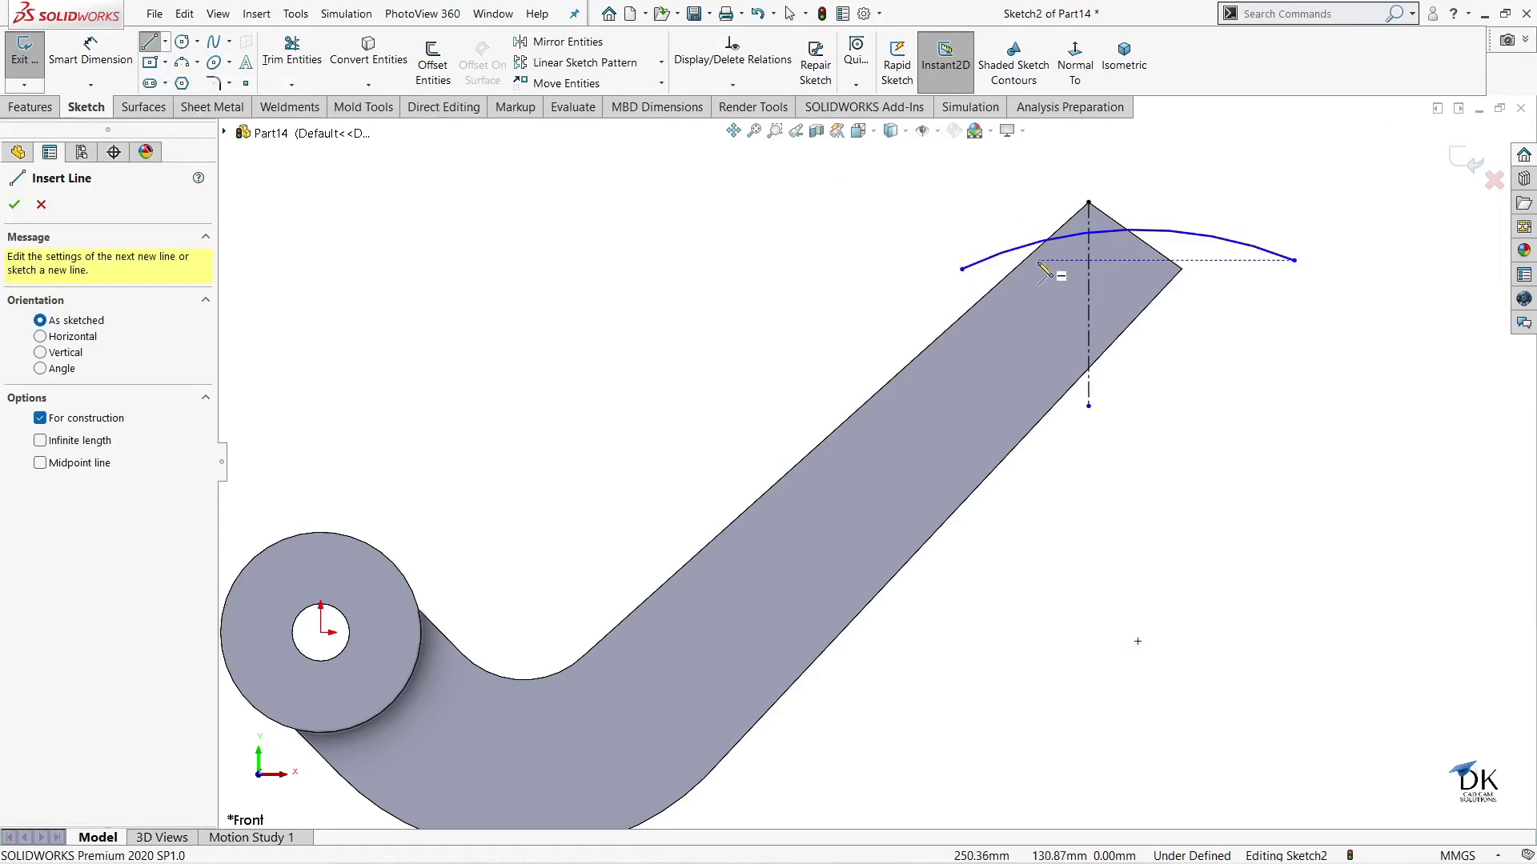
left_click(949, 312)
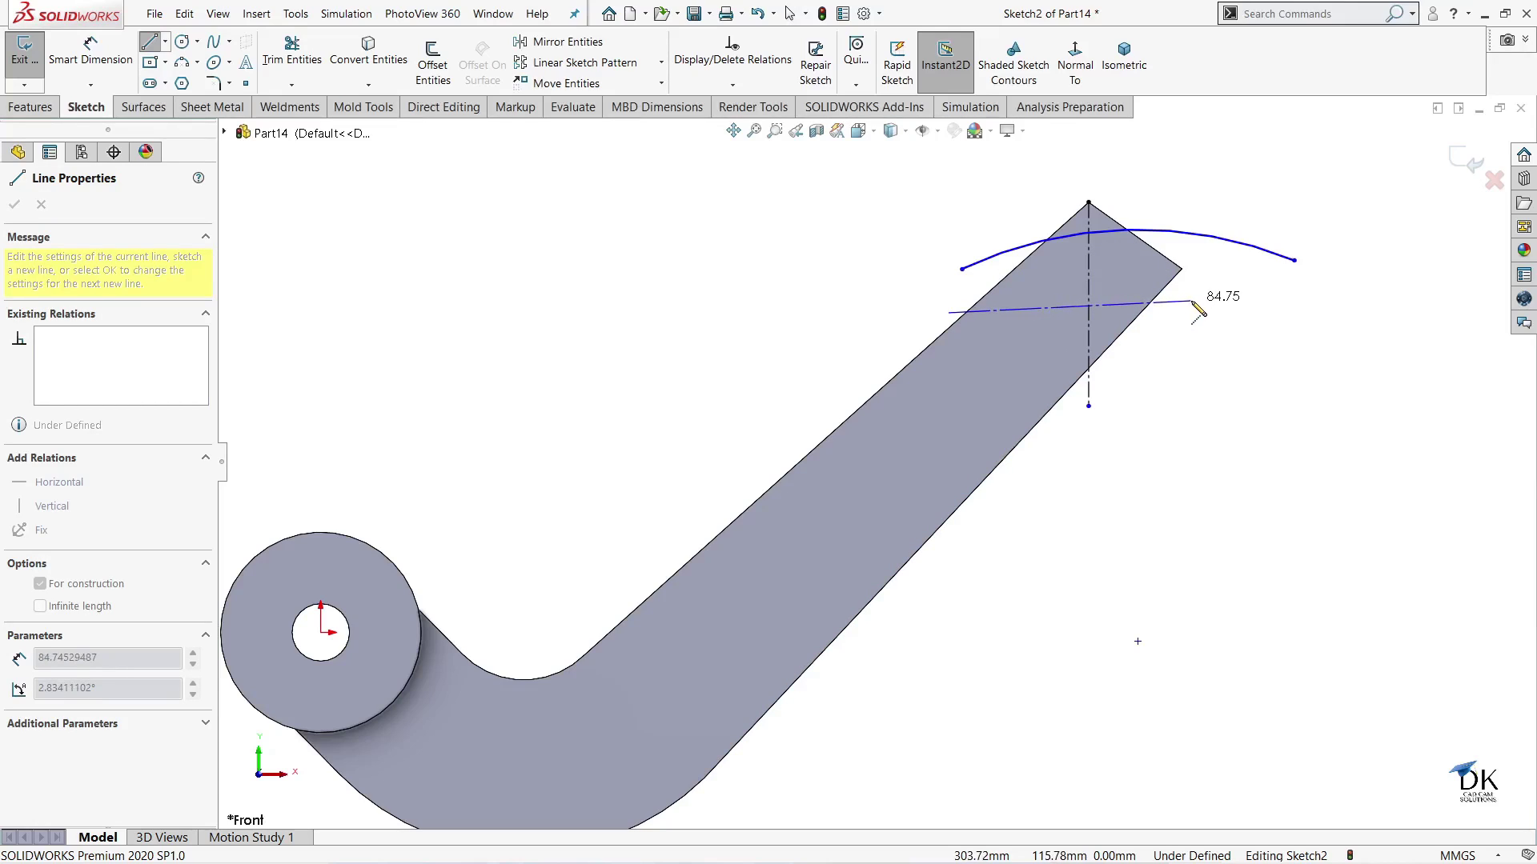
left_click(1203, 313)
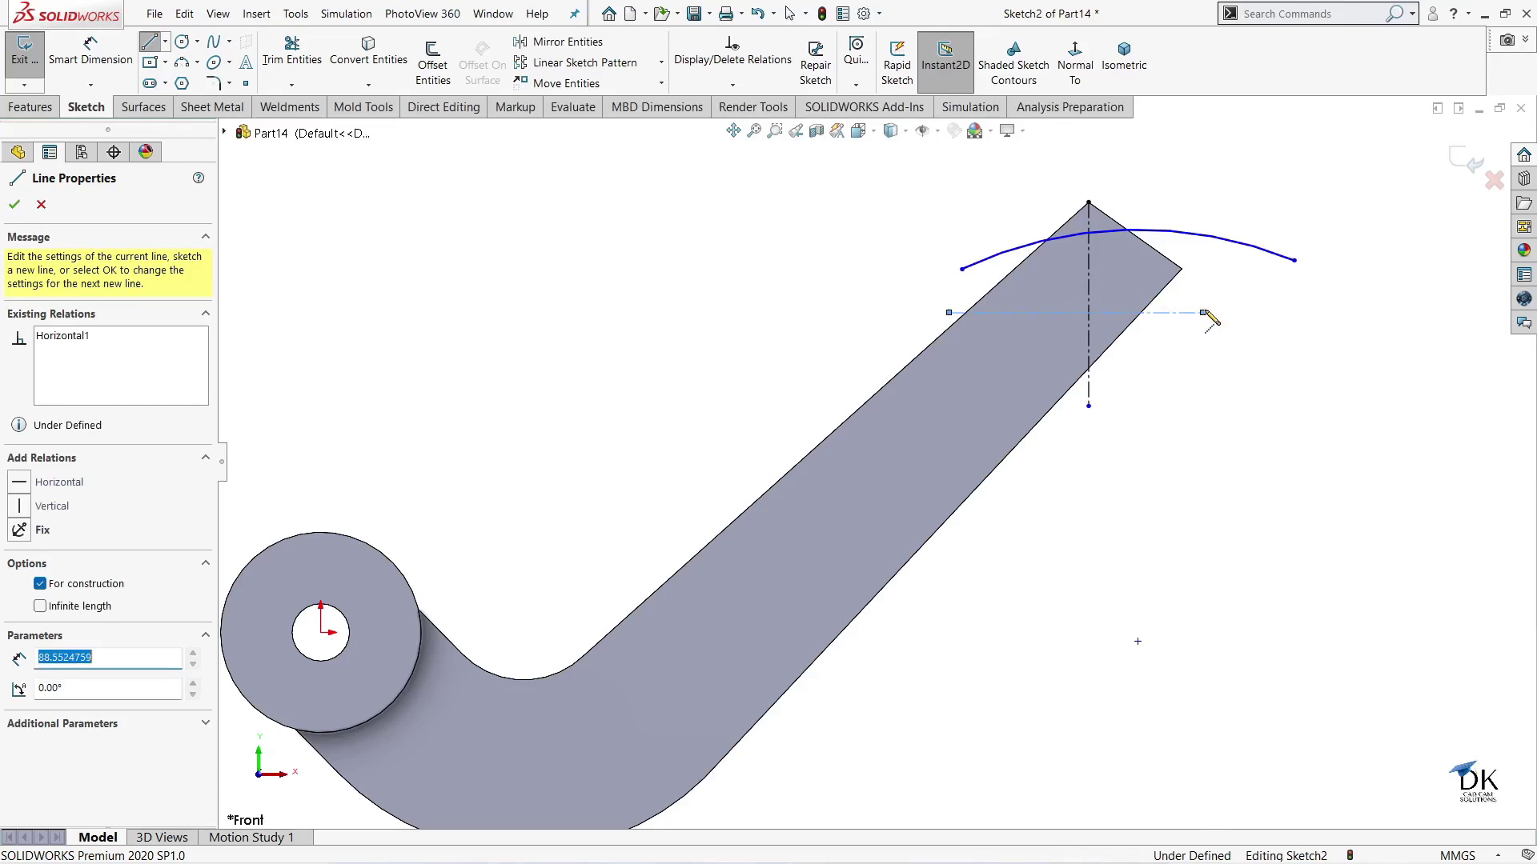
right_click(1243, 273)
left_click(1285, 275)
scroll(840, 400, "up", 2)
scroll(1020, 316, "down", 4)
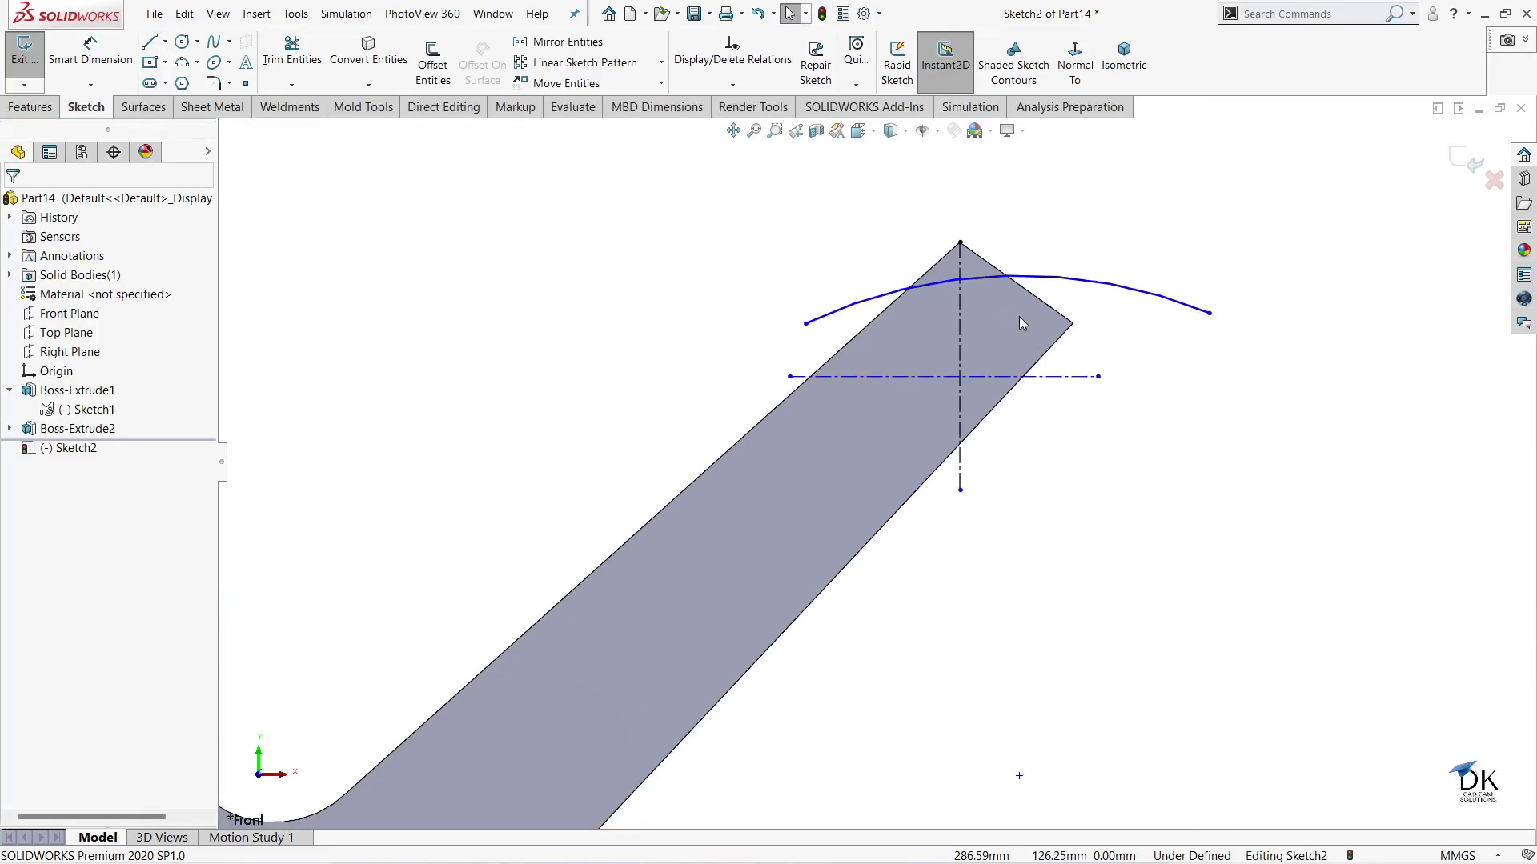
- Delete the horizontal centerline
left_click(1006, 277)
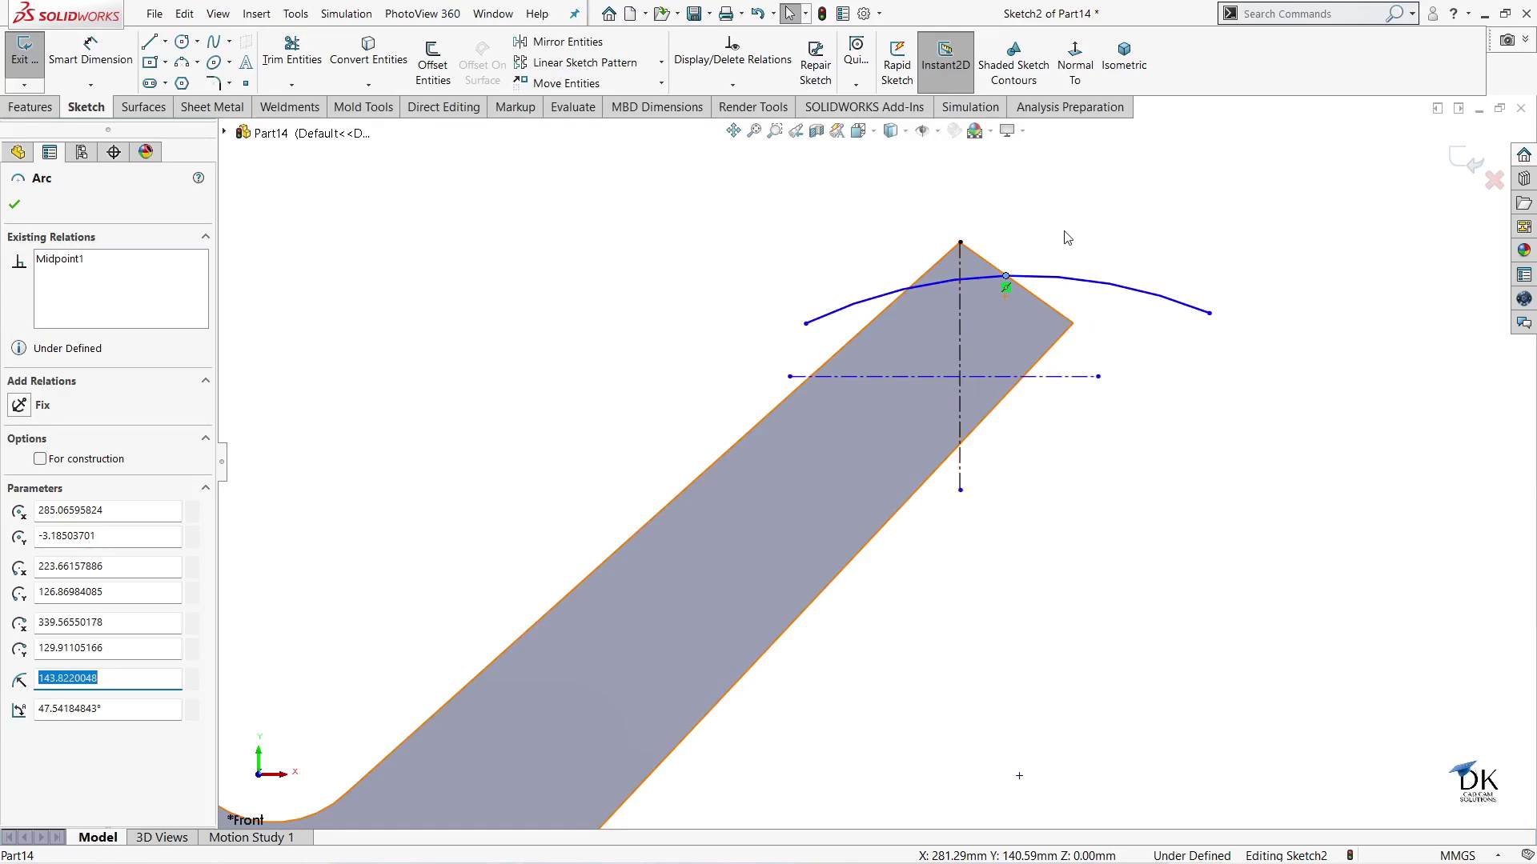
left_click(857, 376)
key("Delete")
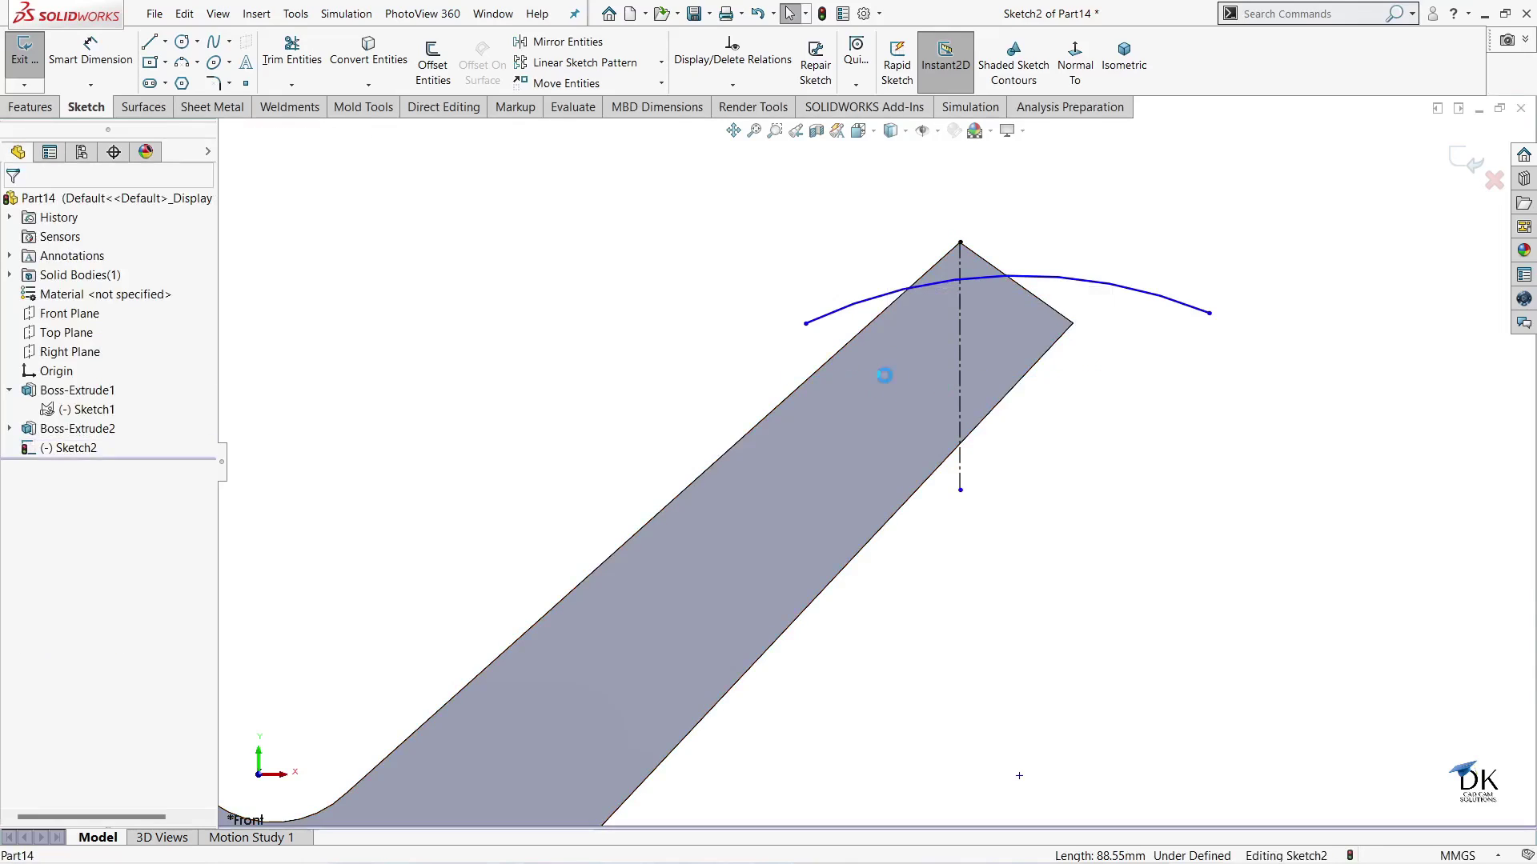
- Make the arc's midpoint coincident with the arm's top tip corner
left_click(1008, 275)
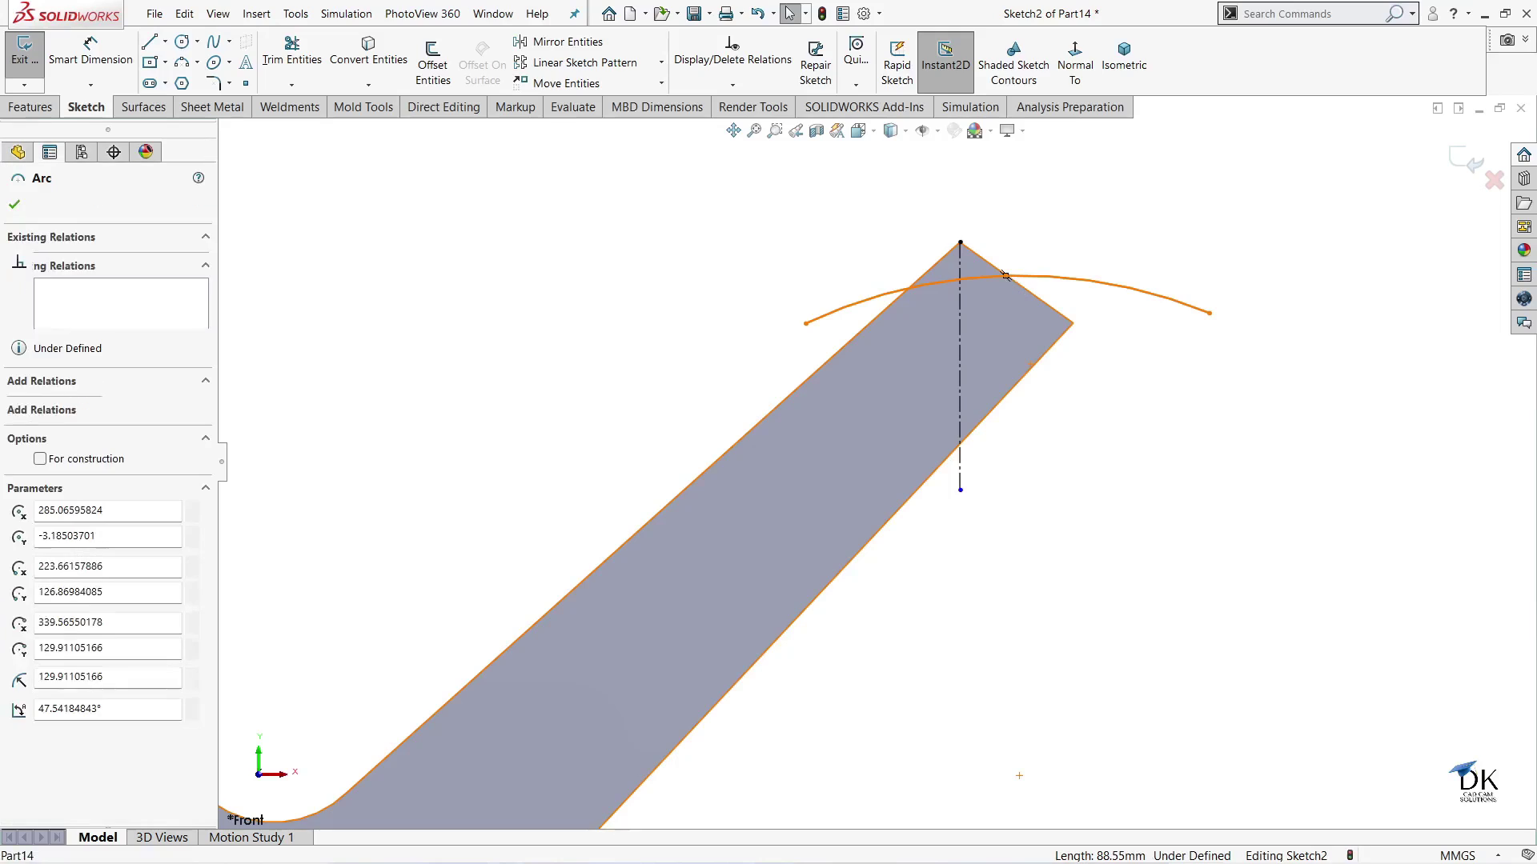
left_click(960, 243, "ctrl")
left_click(1055, 171)
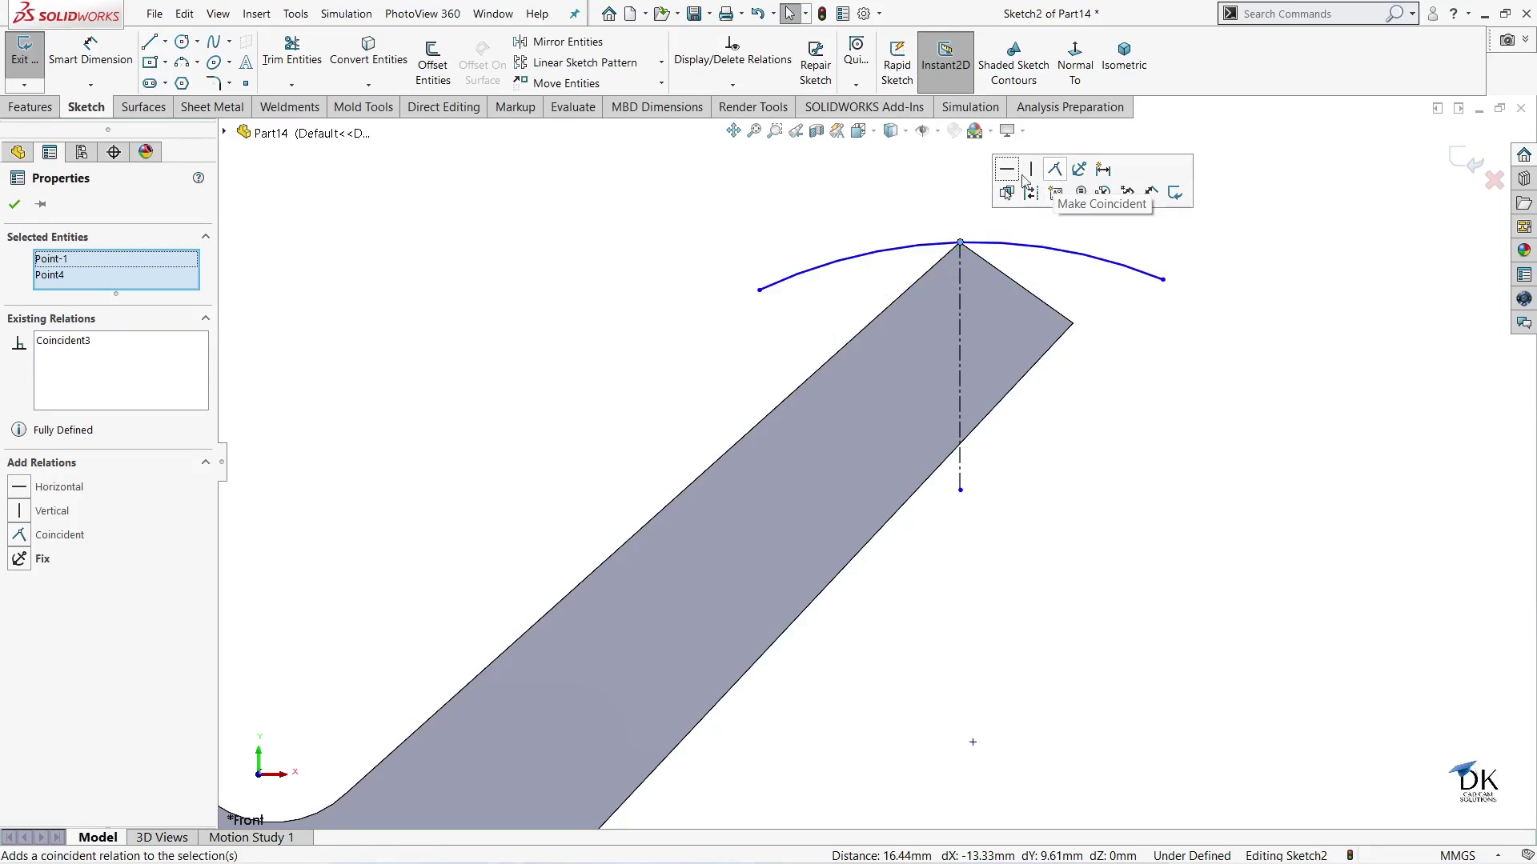
left_click(16, 207)
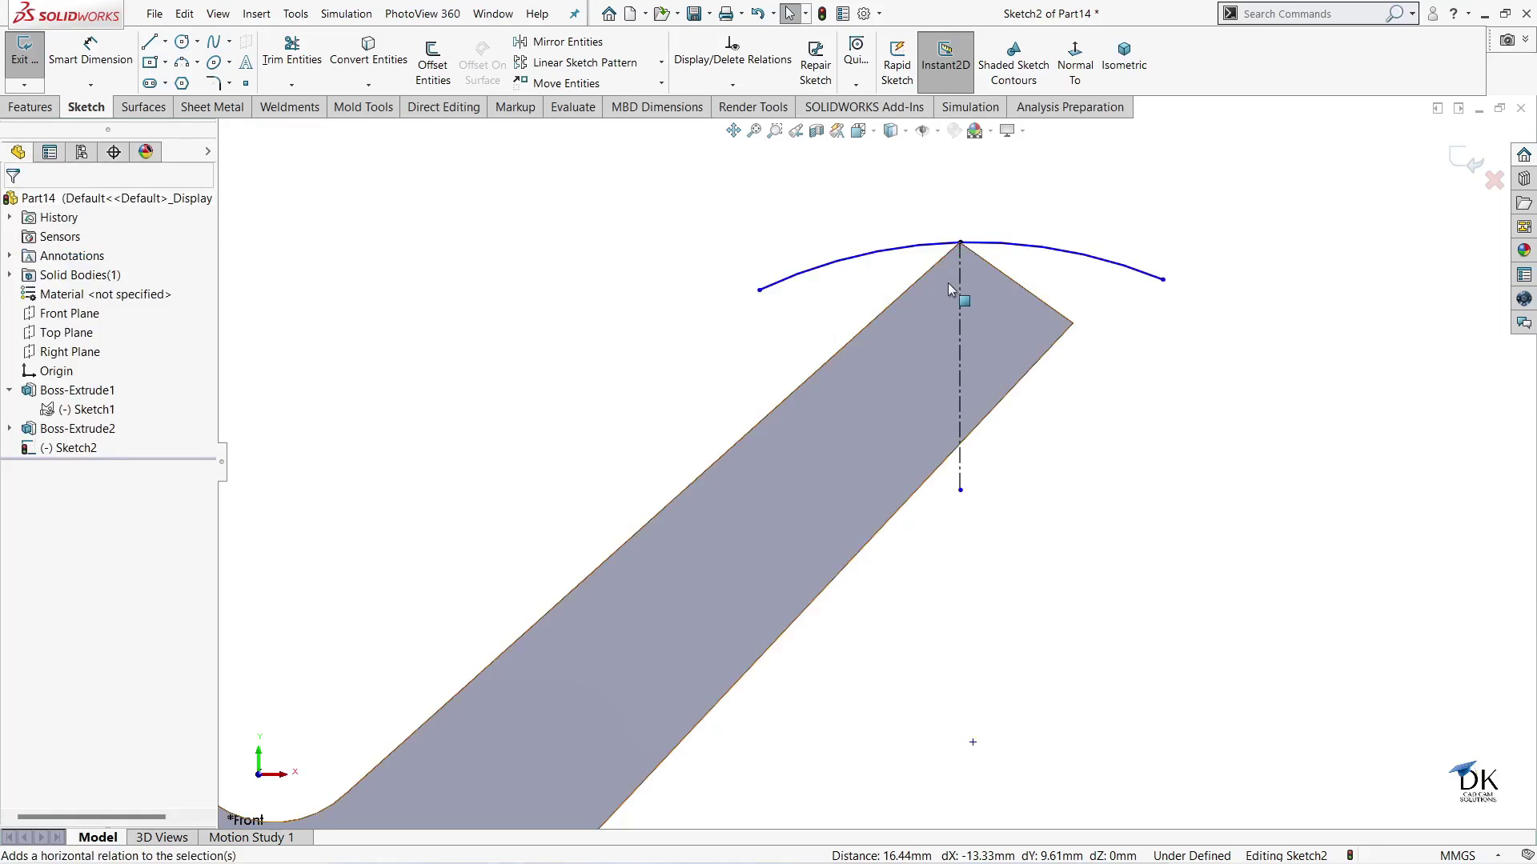
scroll(983, 314, "up", 2)
scroll(971, 401, "down", 1)
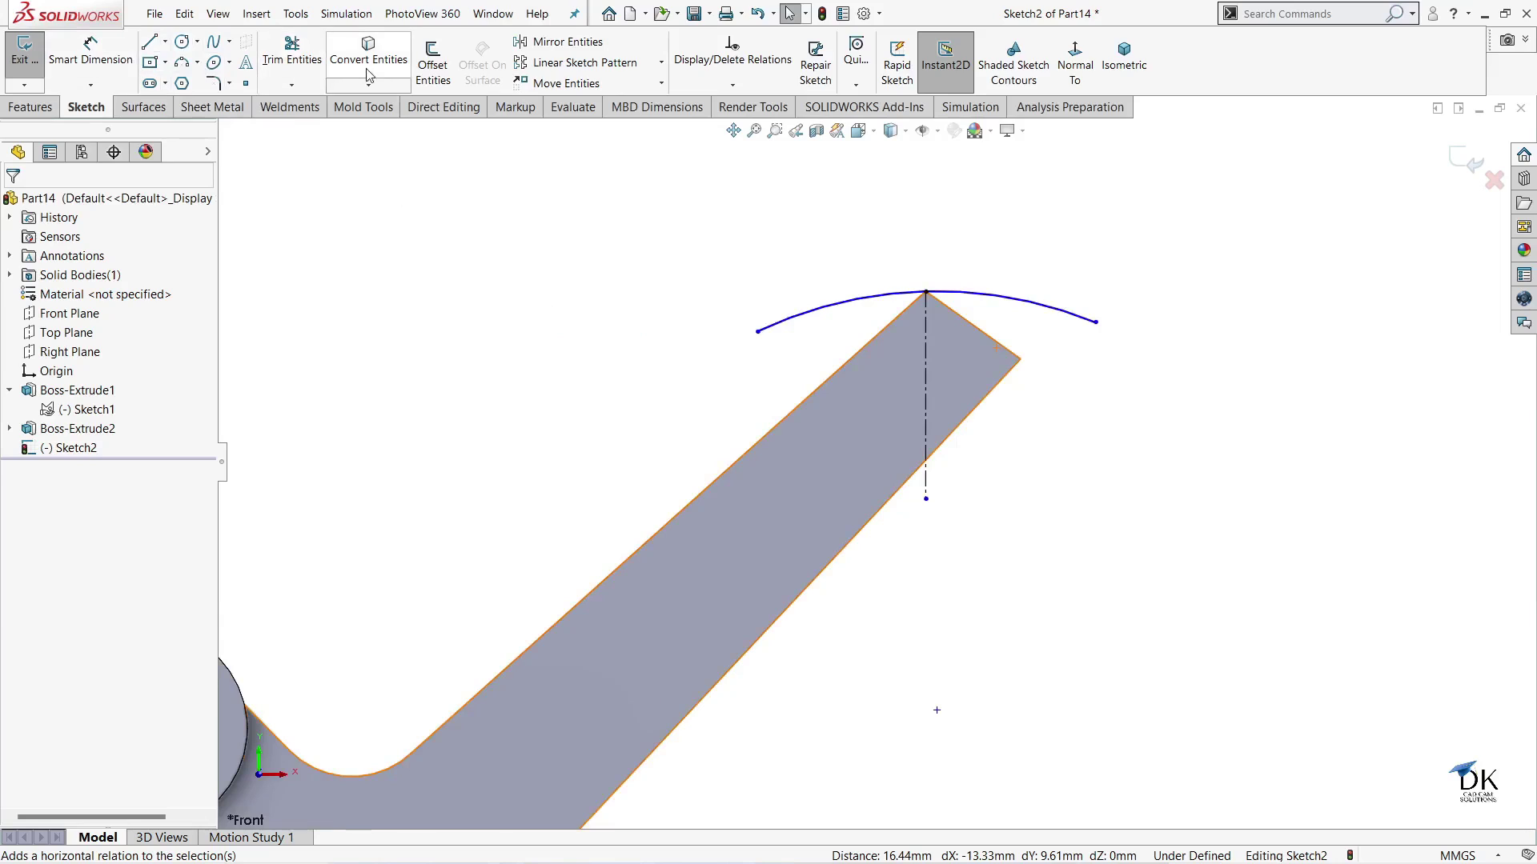
left_click(431, 54)
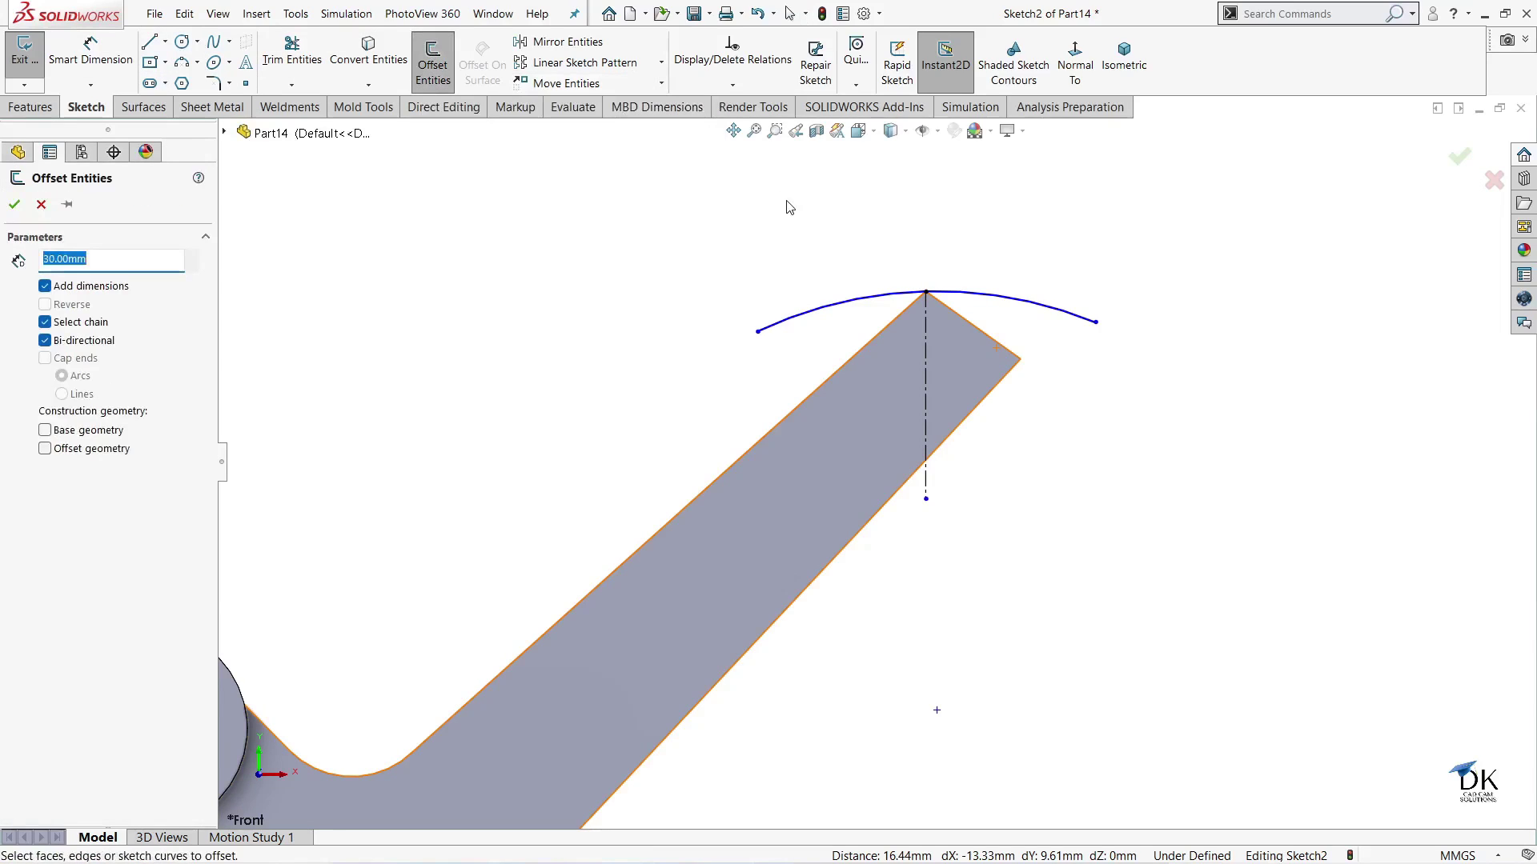
left_click(836, 303)
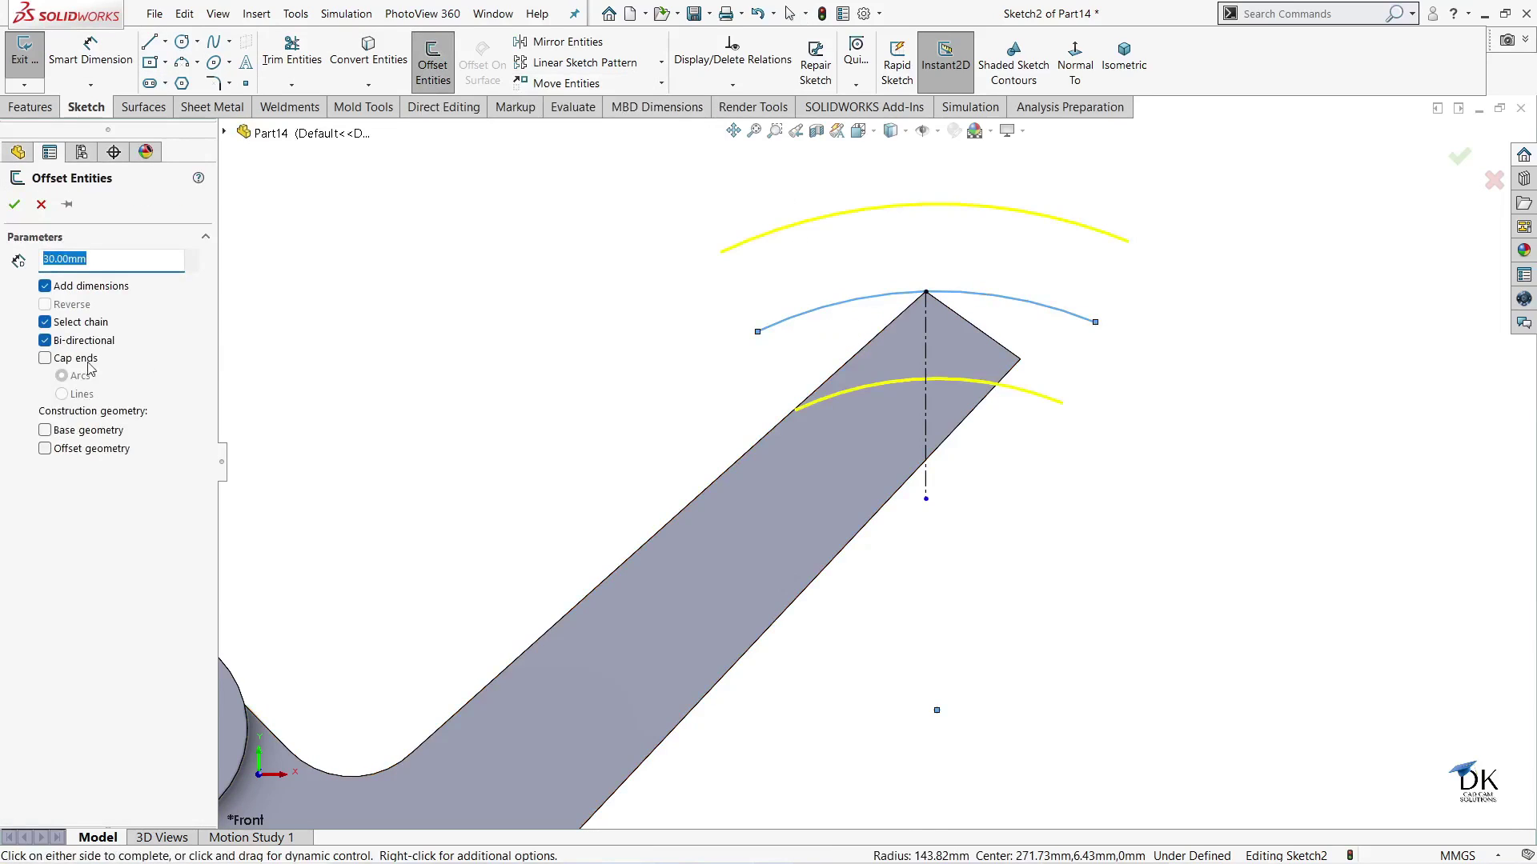
left_click(45, 341)
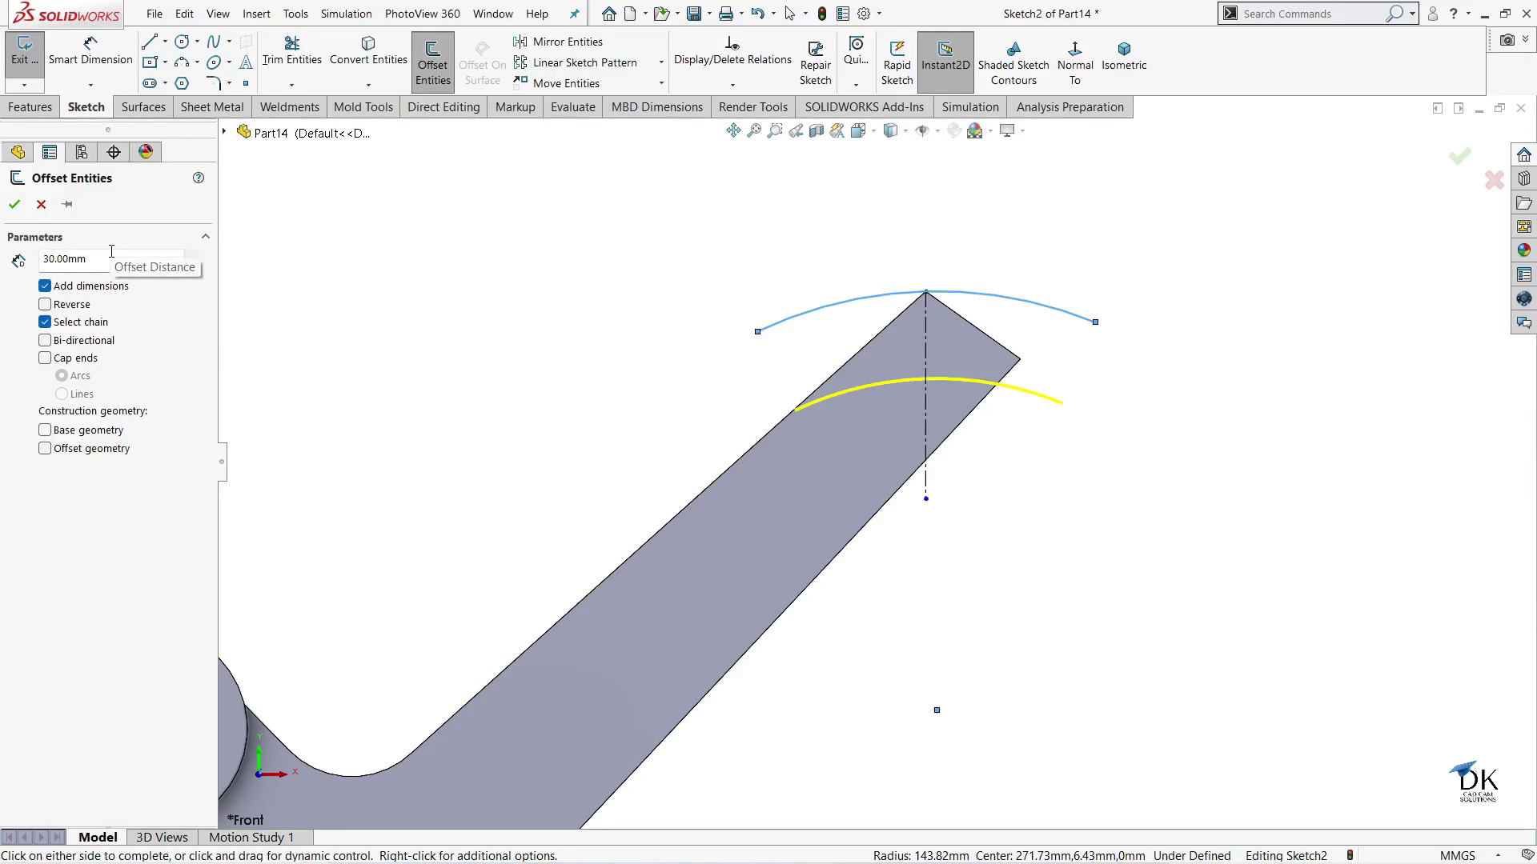
key("Return")
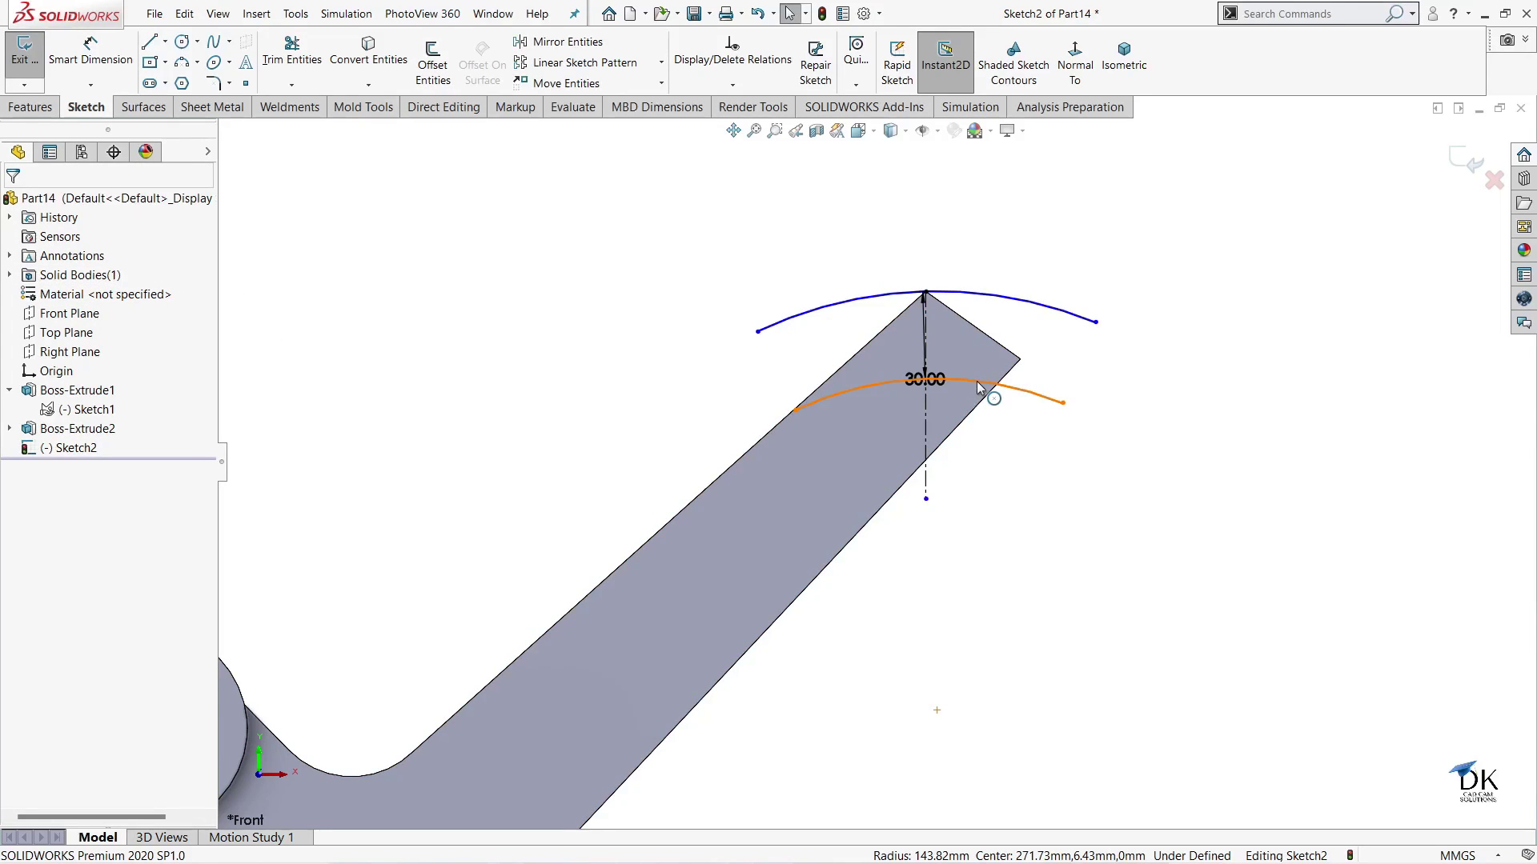
left_click(90, 50)
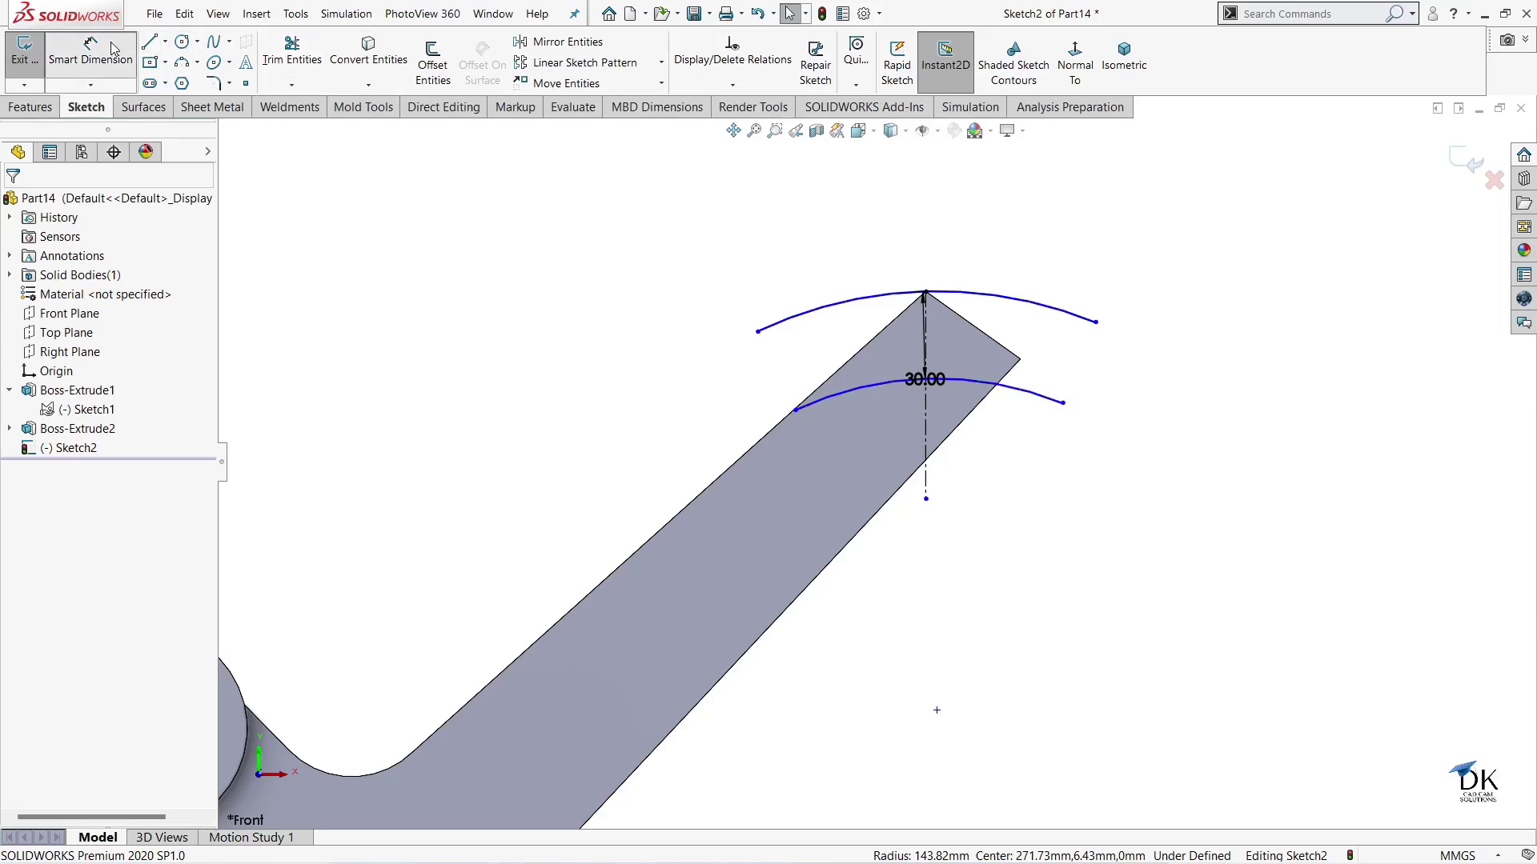
left_click(961, 295)
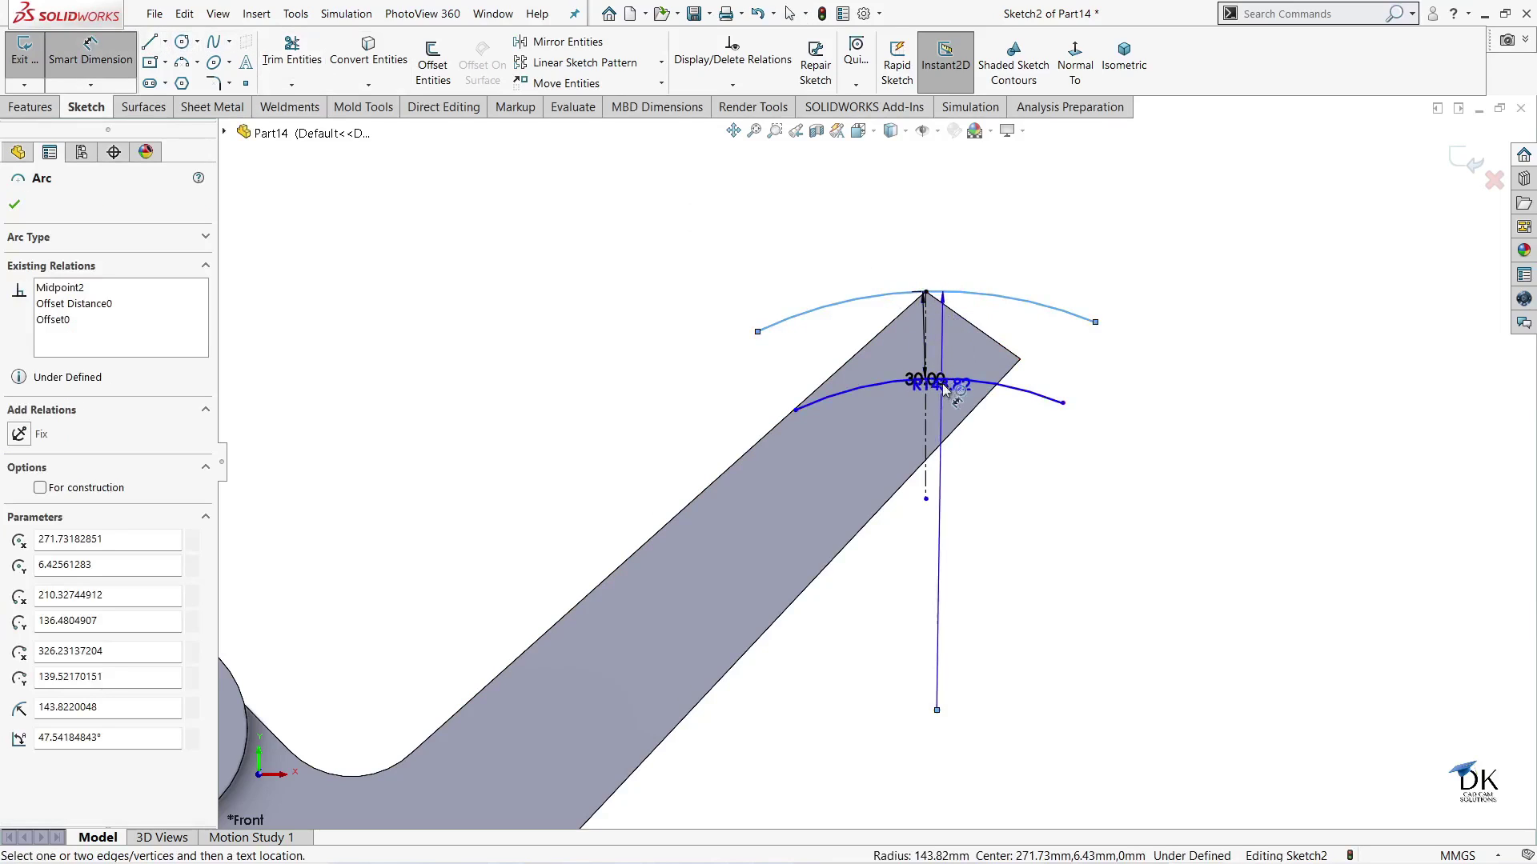
left_click(948, 386)
left_click(974, 355)
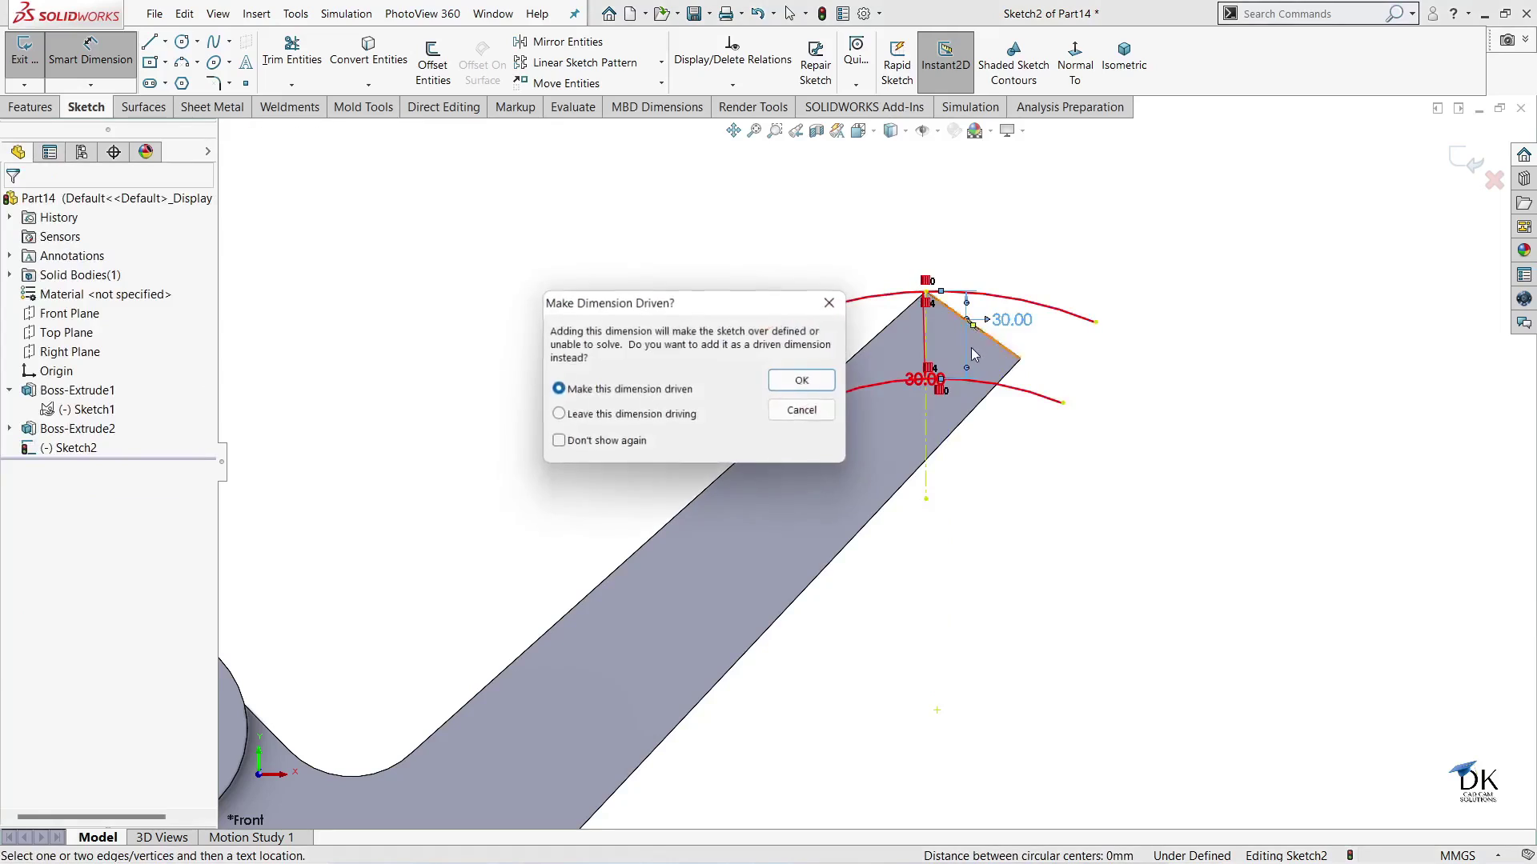
left_click(834, 302)
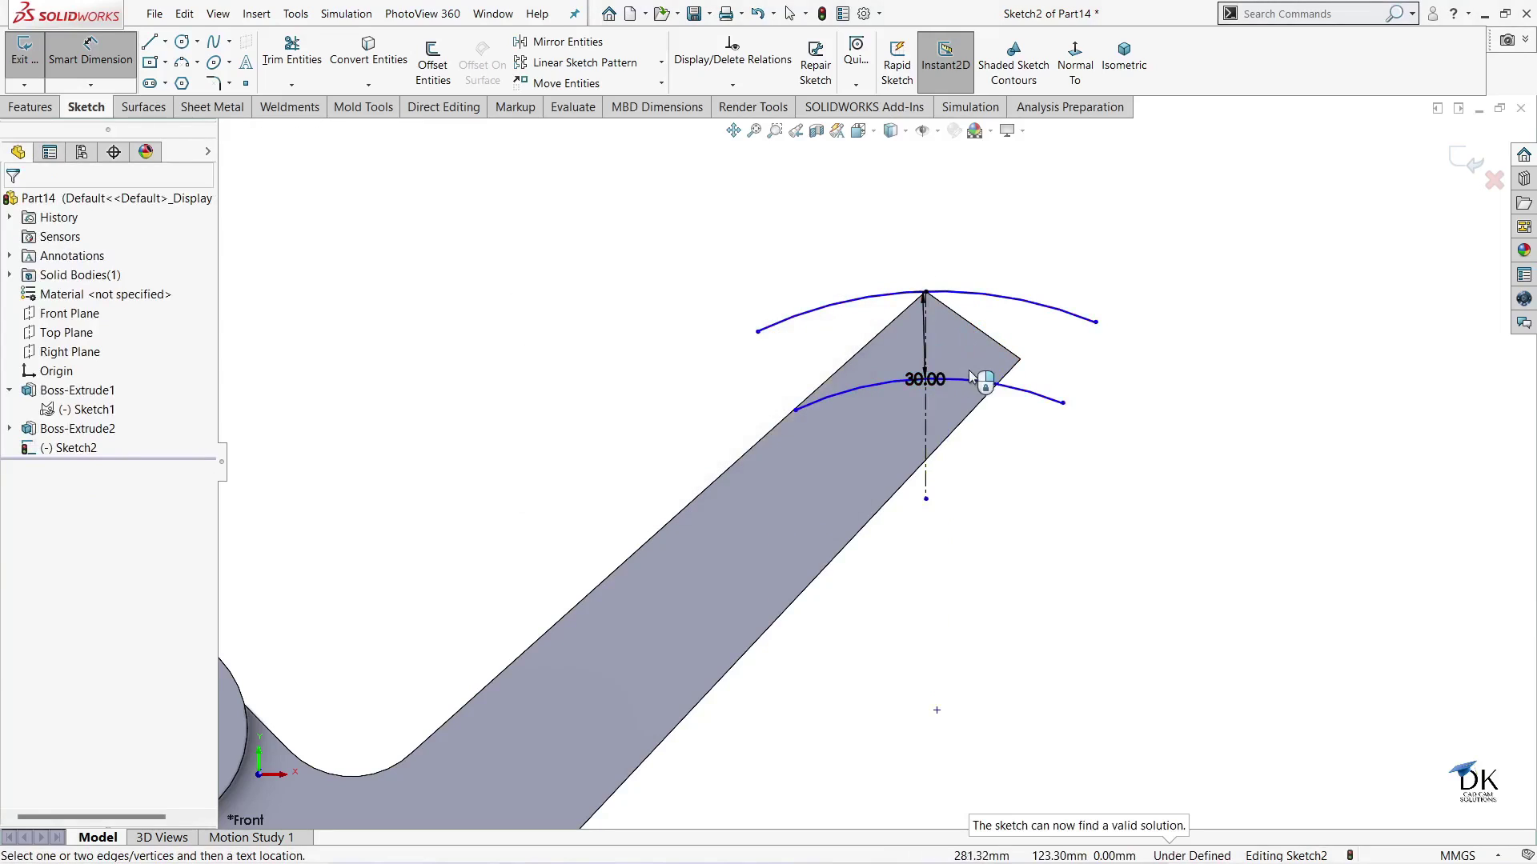
left_click(968, 296)
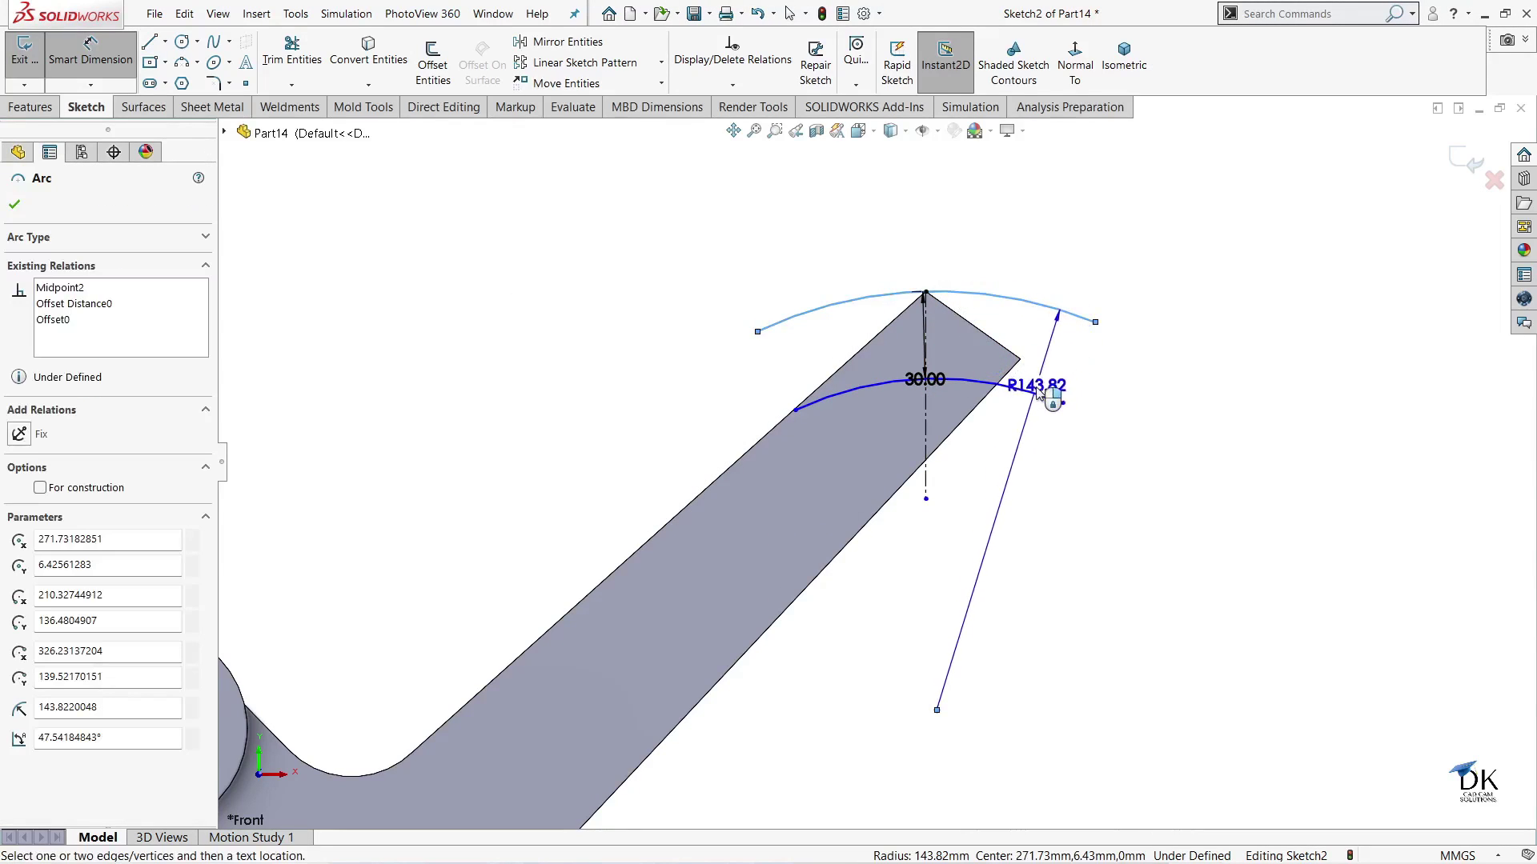
left_click(1032, 398)
left_click(1047, 345)
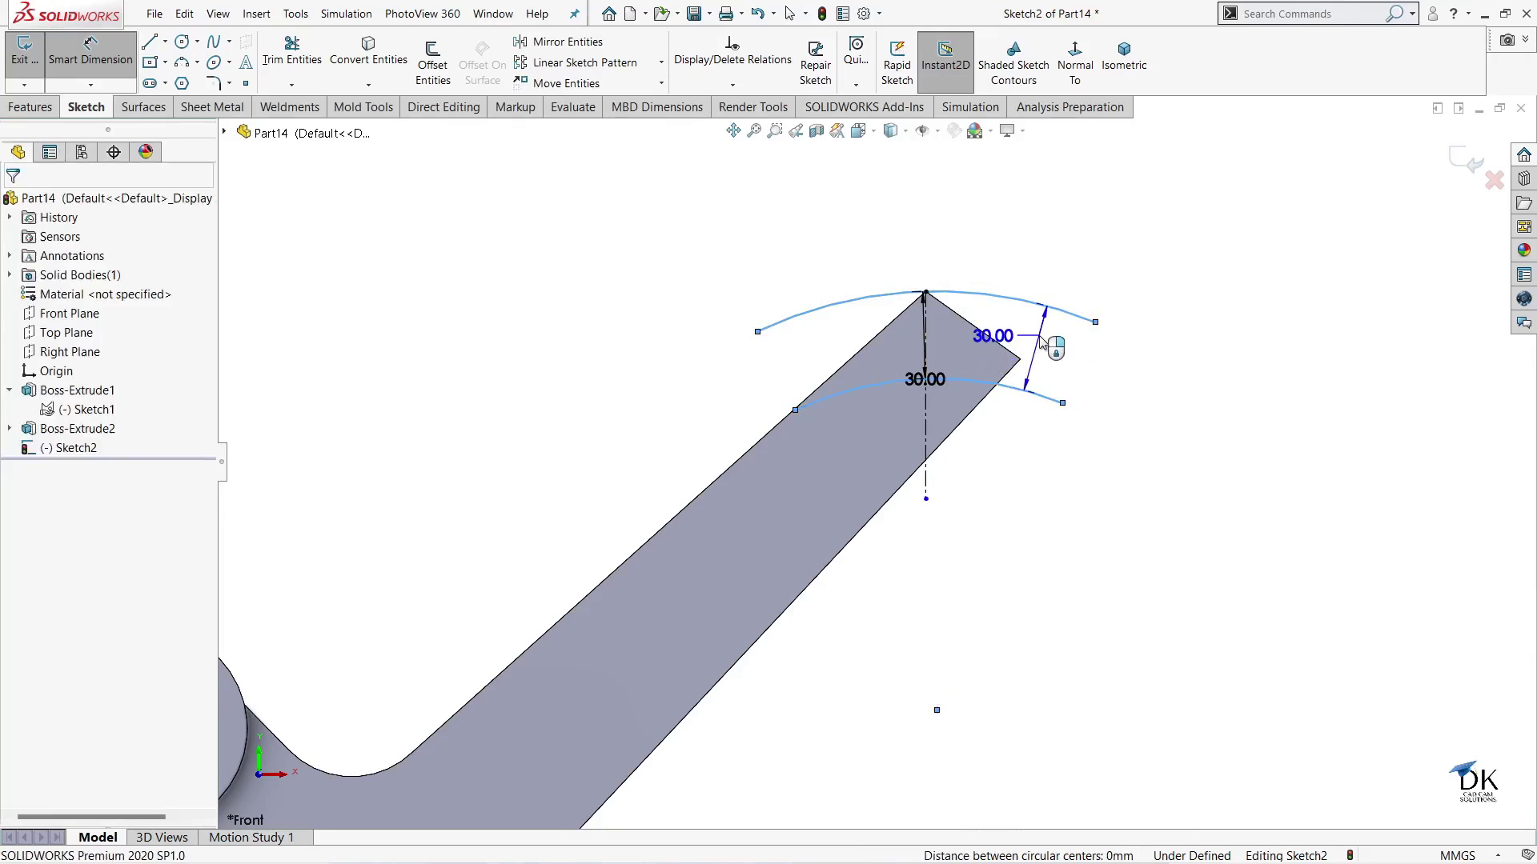
left_click(833, 301)
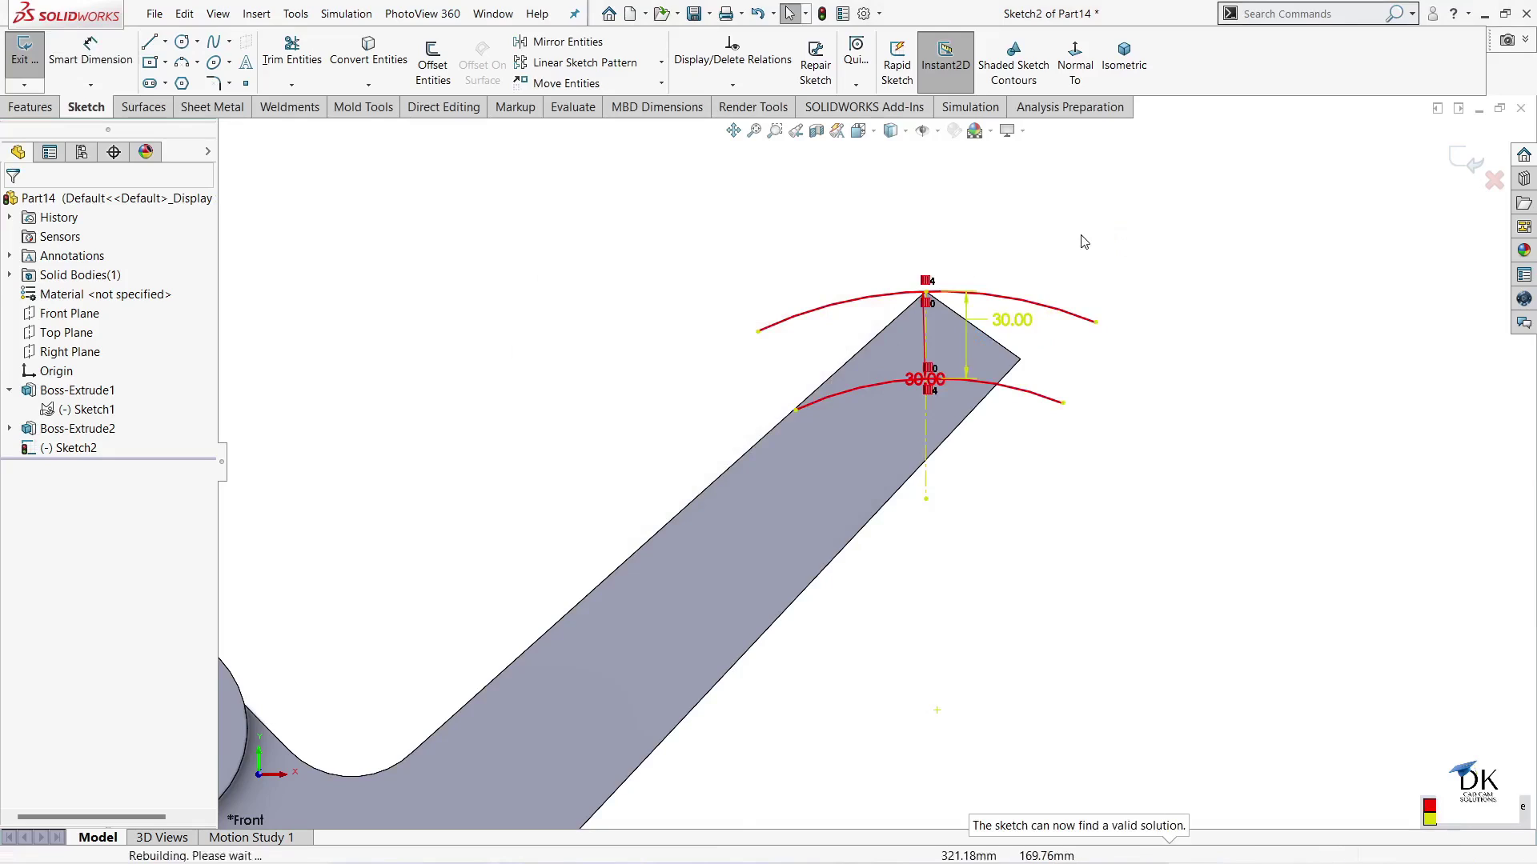
key("ctrl+z")
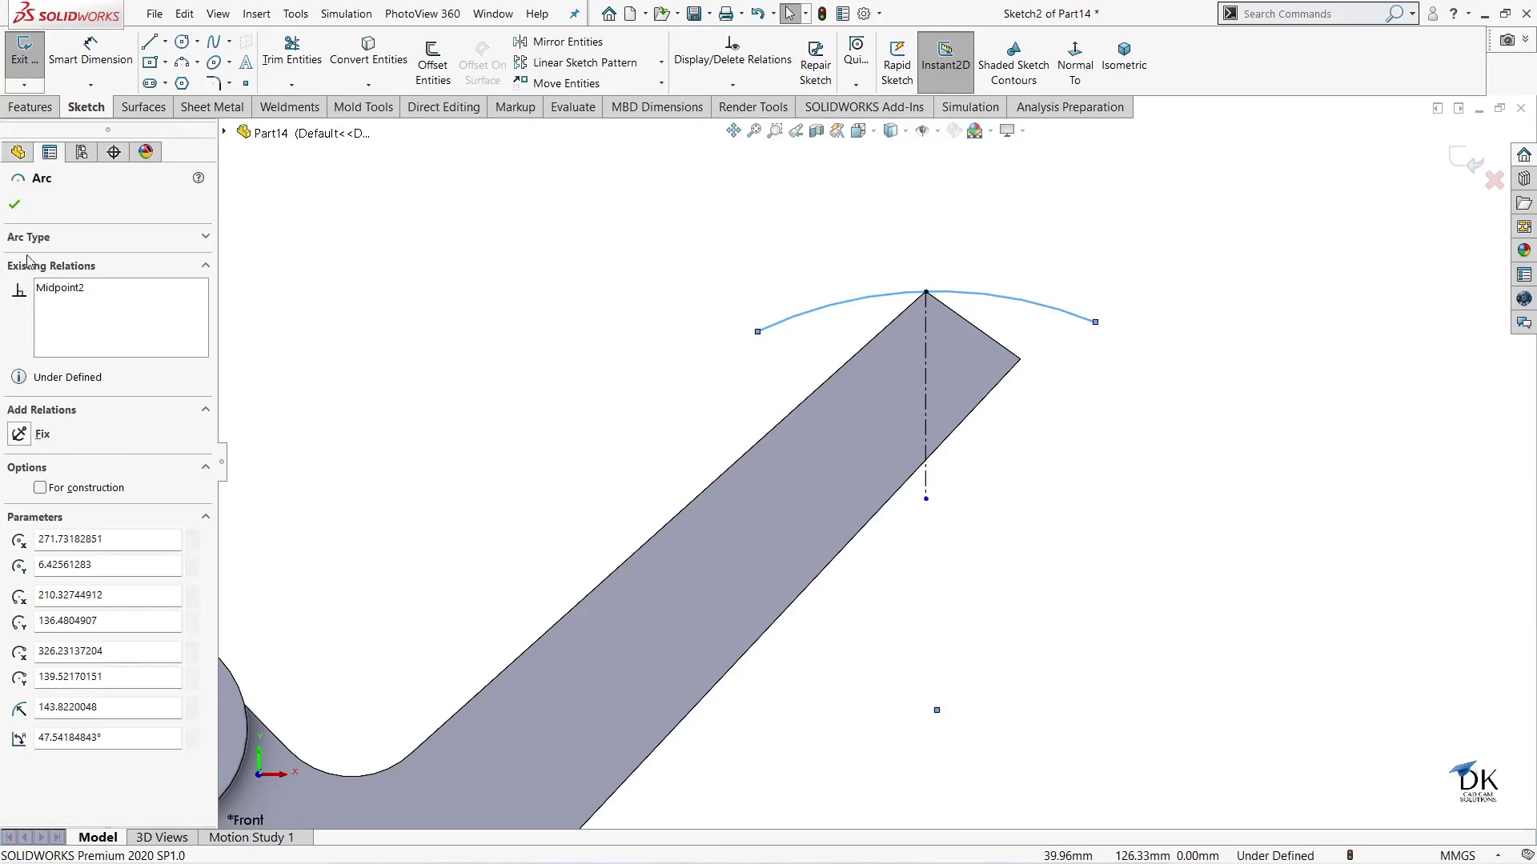
left_click(10, 208)
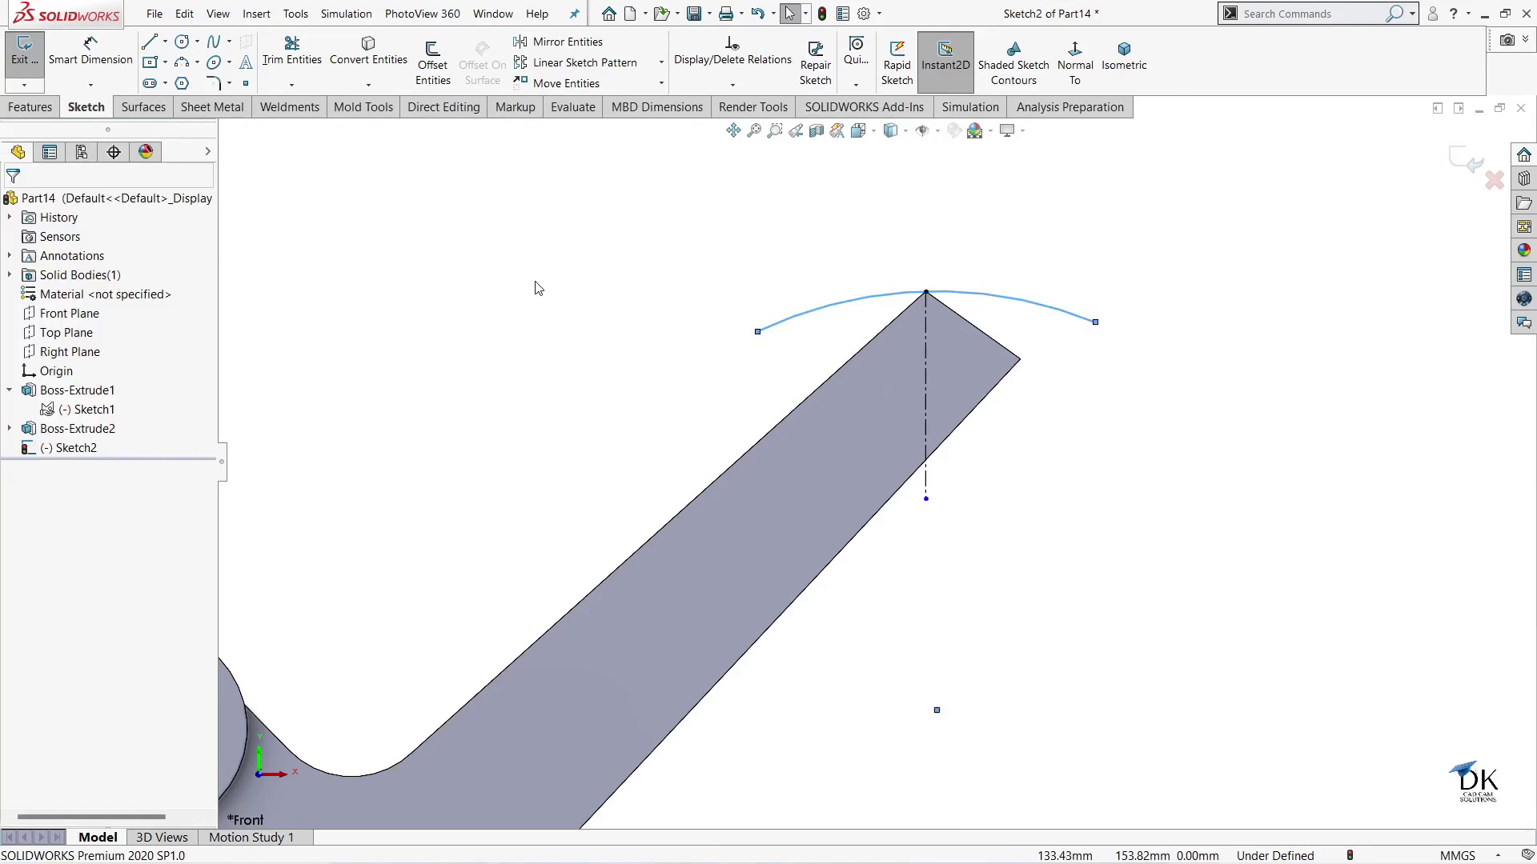
- Offset the arc by 12 mm to form the band's second edge
left_click(432, 61)
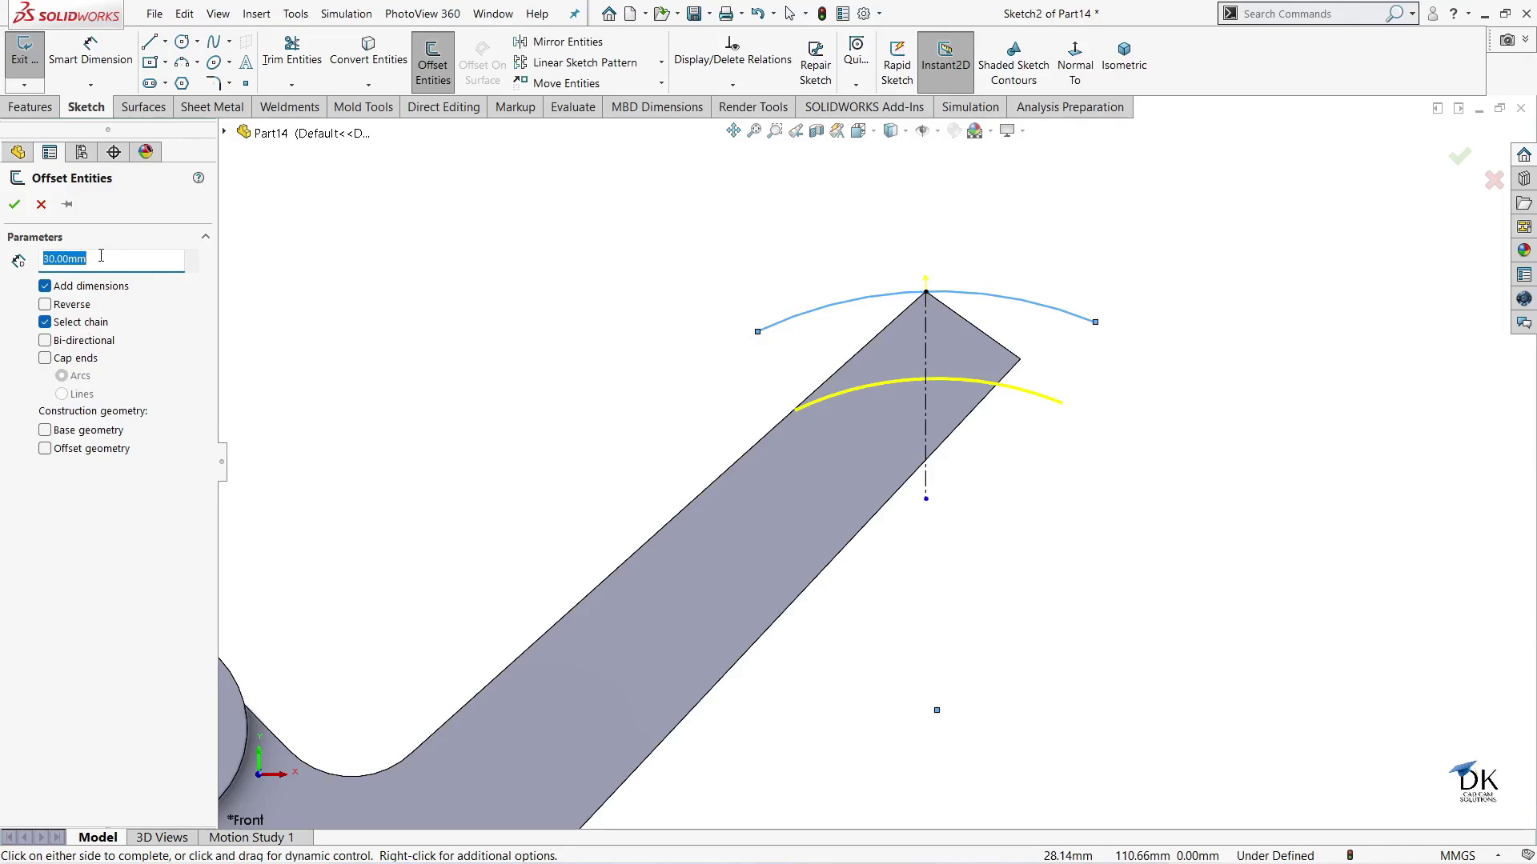
type("12")
key("Return")
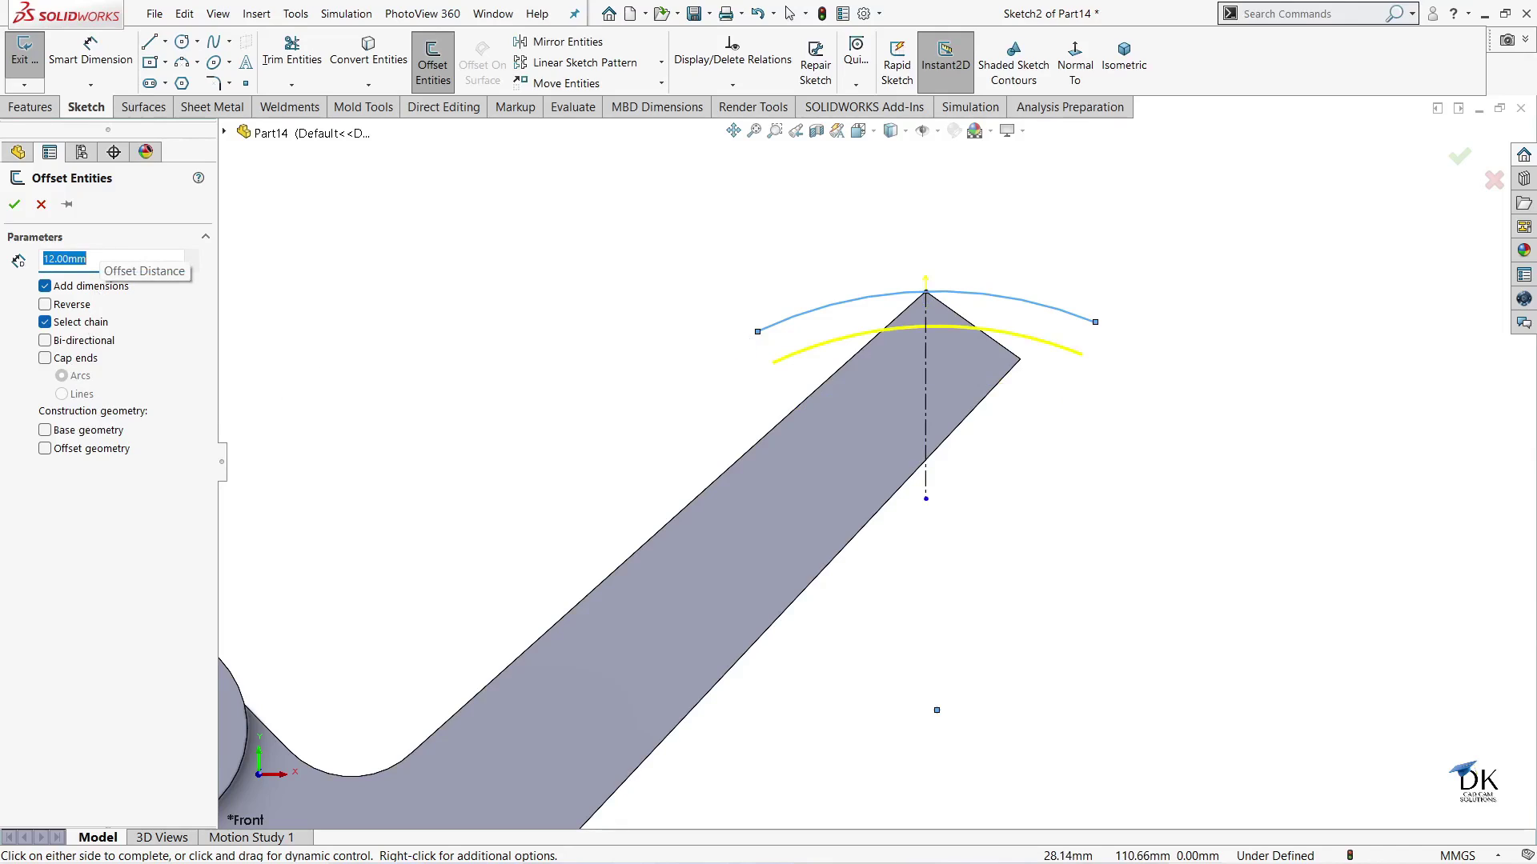
left_click(15, 204)
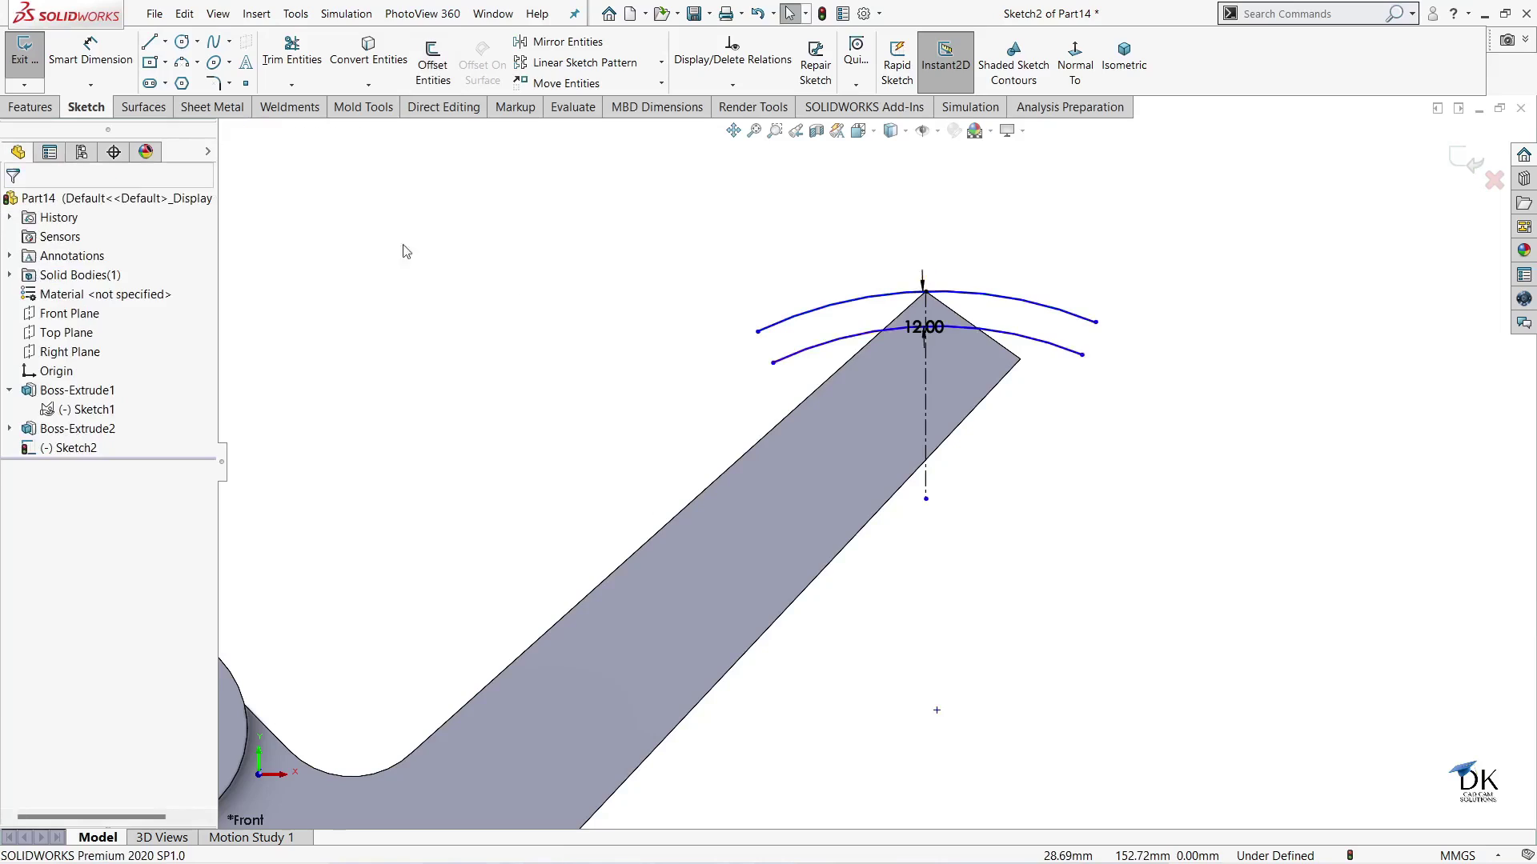
key("f")
scroll(853, 440, "down", 2)
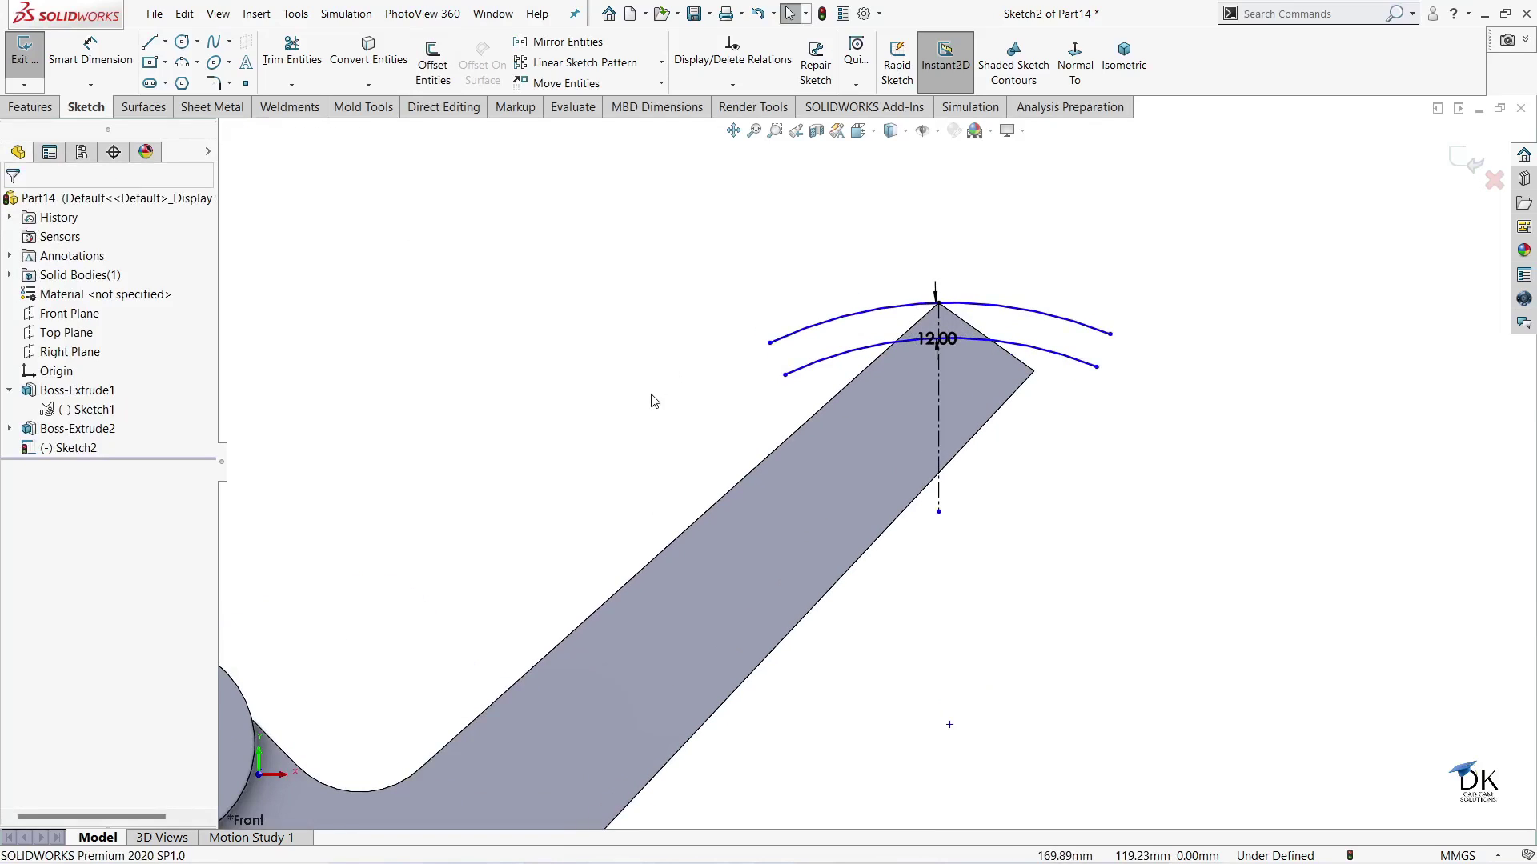
- Close both ends of the two arcs with lines and exit the sketch
left_click(150, 42)
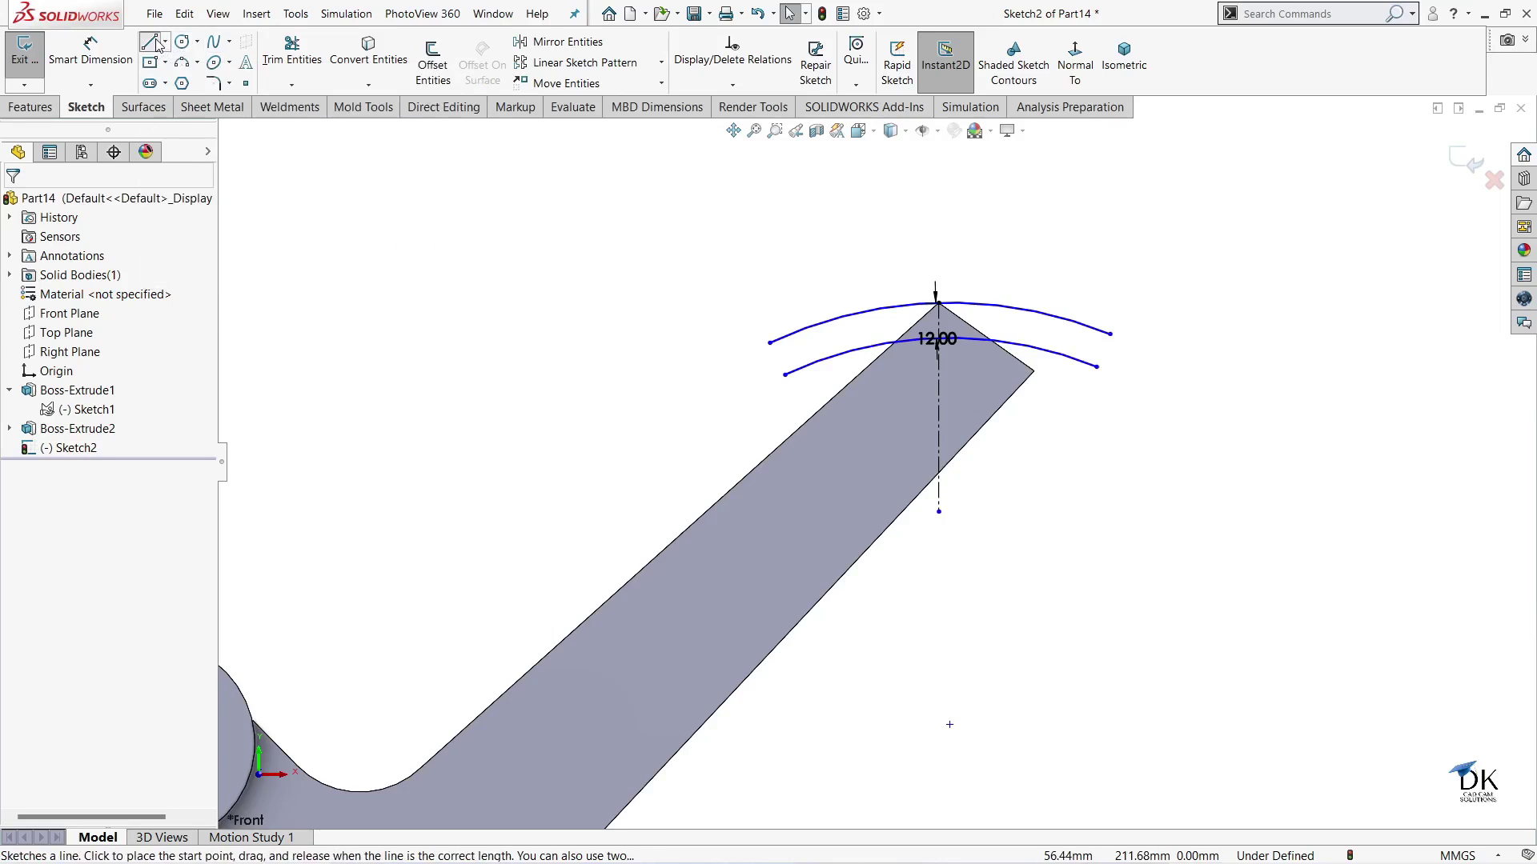
left_click(770, 343)
left_click(785, 374)
right_click(693, 270)
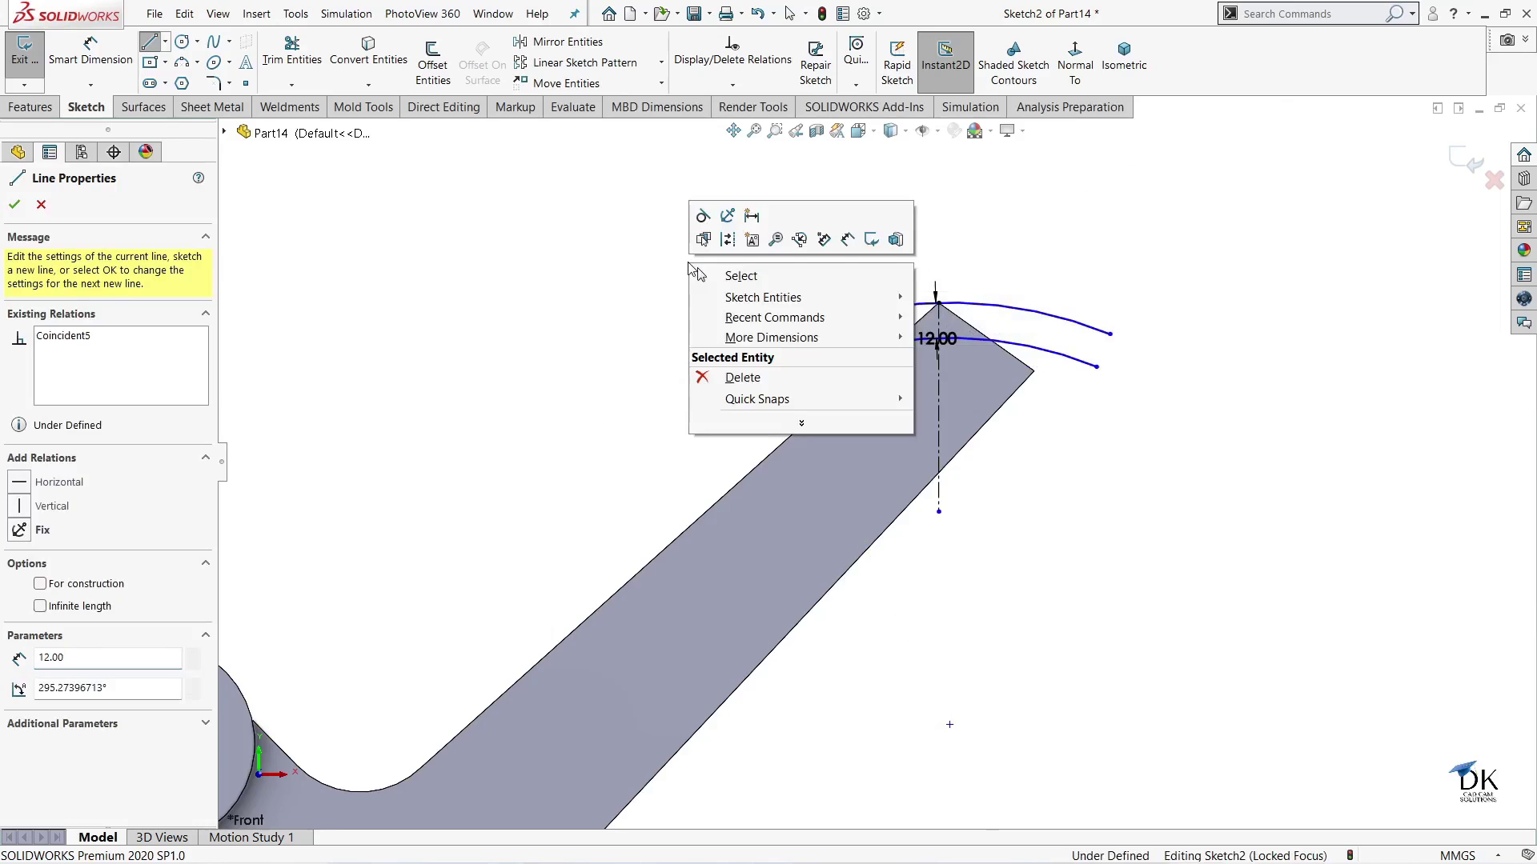
left_click(705, 276)
left_click(150, 42)
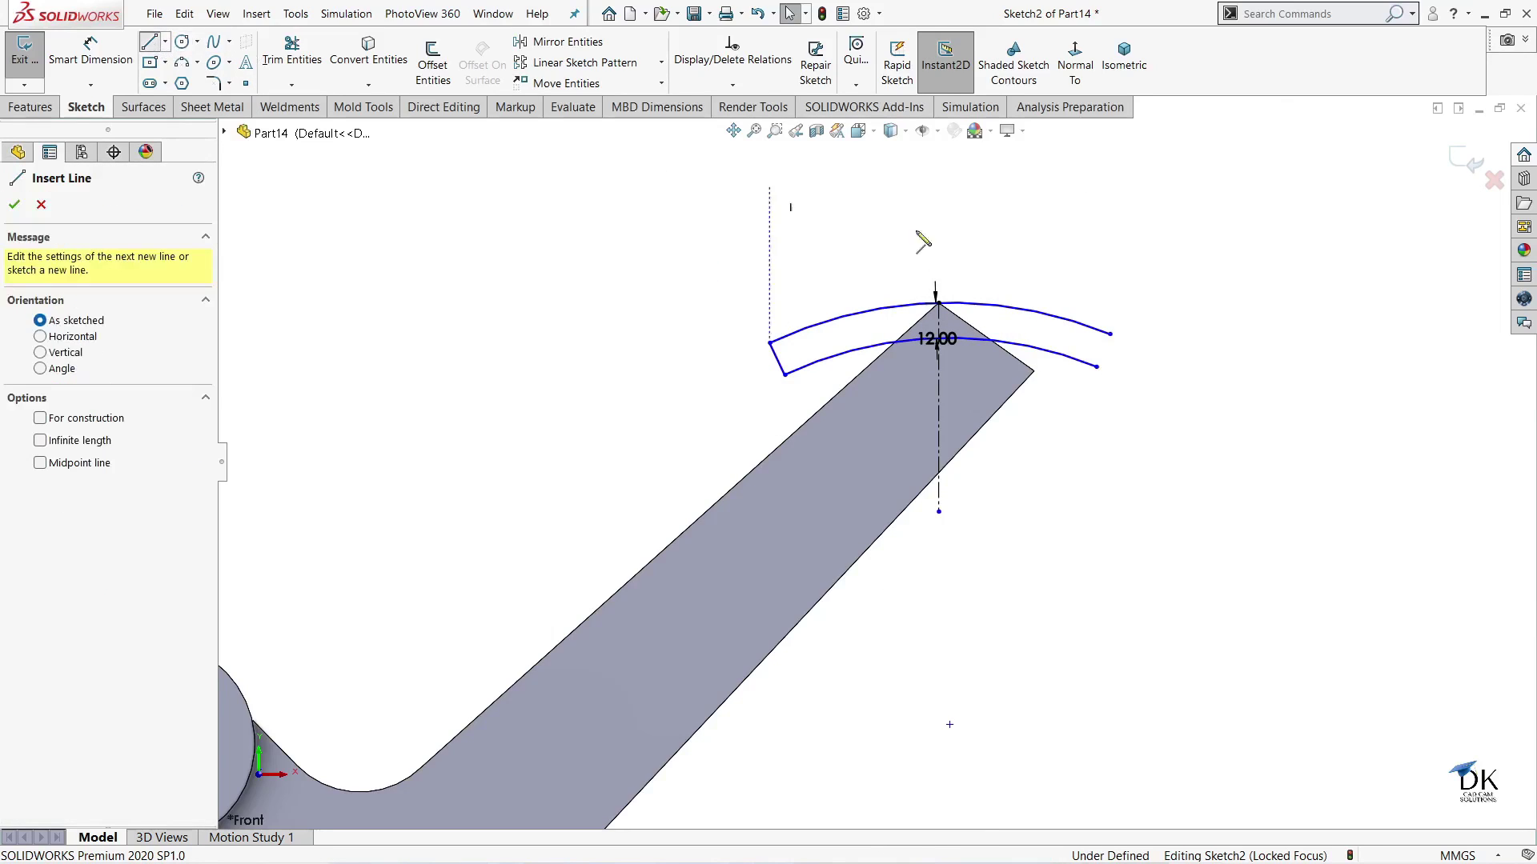
left_click(1109, 334)
left_click(1096, 367)
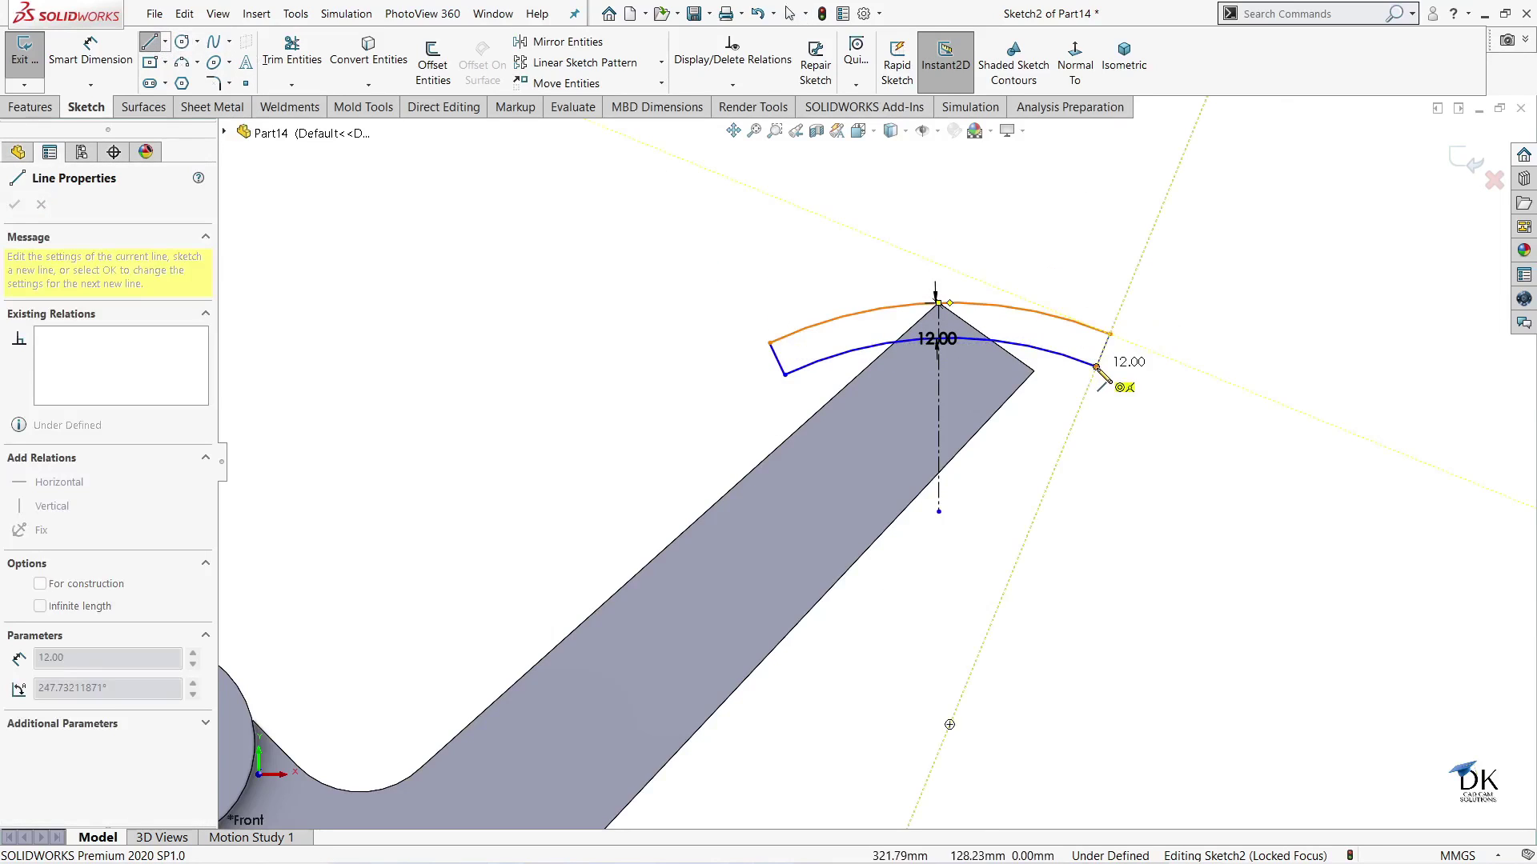
right_click(1188, 280)
left_click(1225, 264)
scroll(1023, 461, "up", 2)
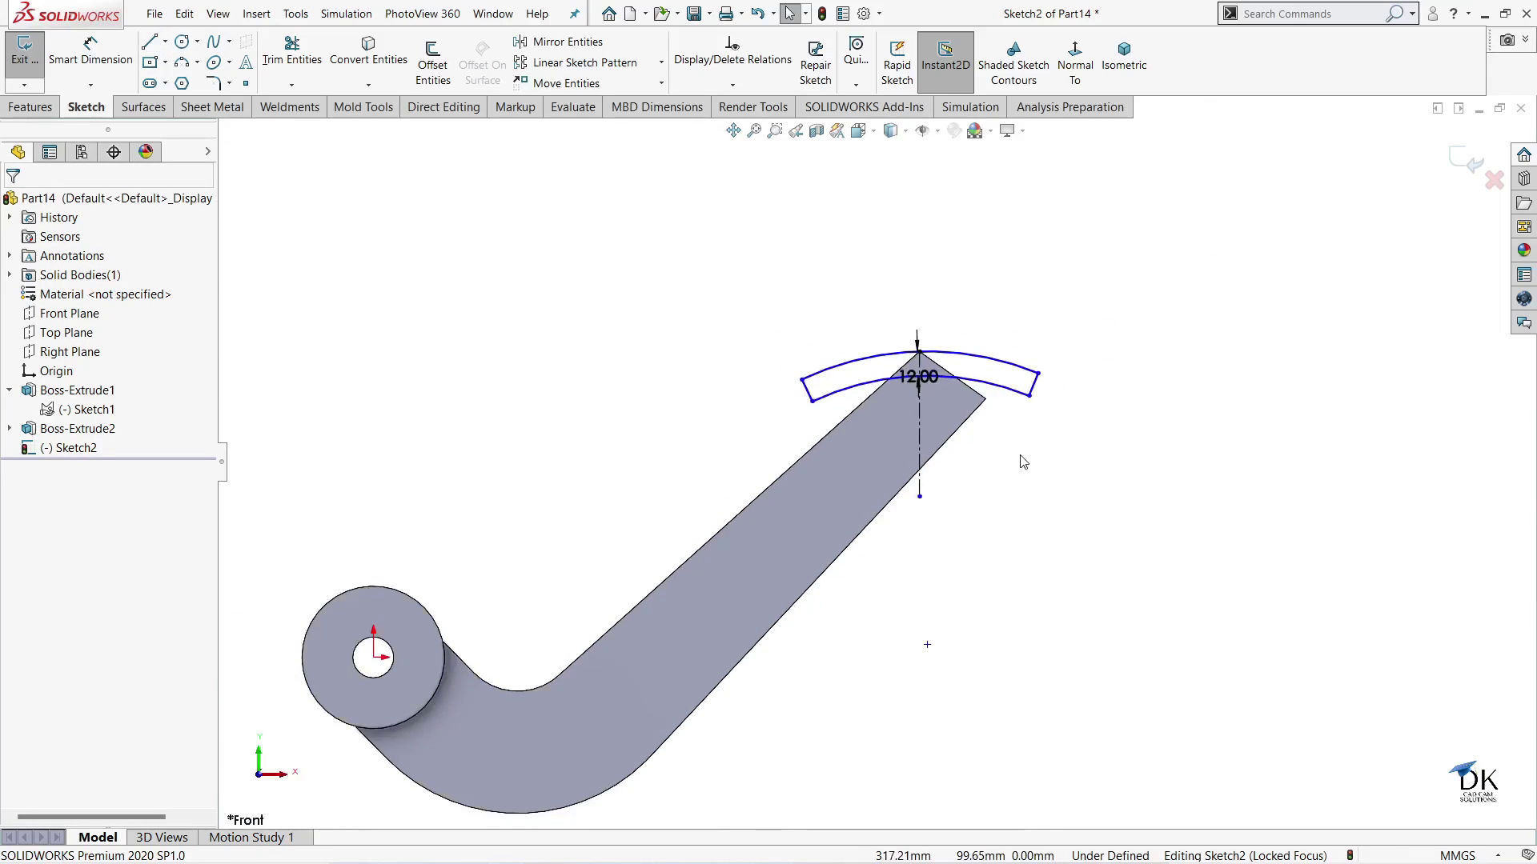
scroll(735, 424, "down", 2)
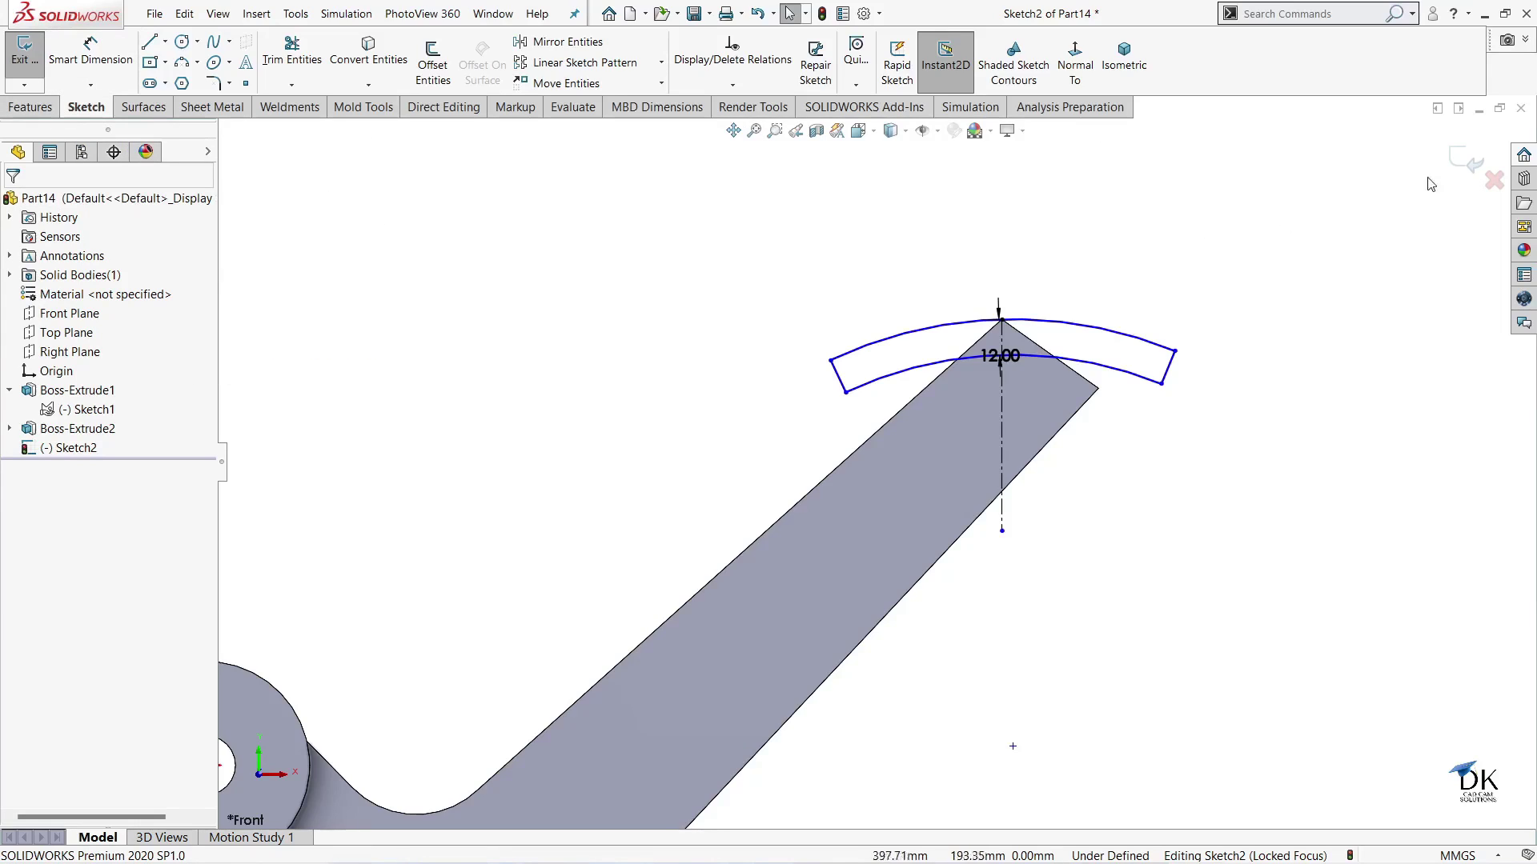
left_click(1468, 152)
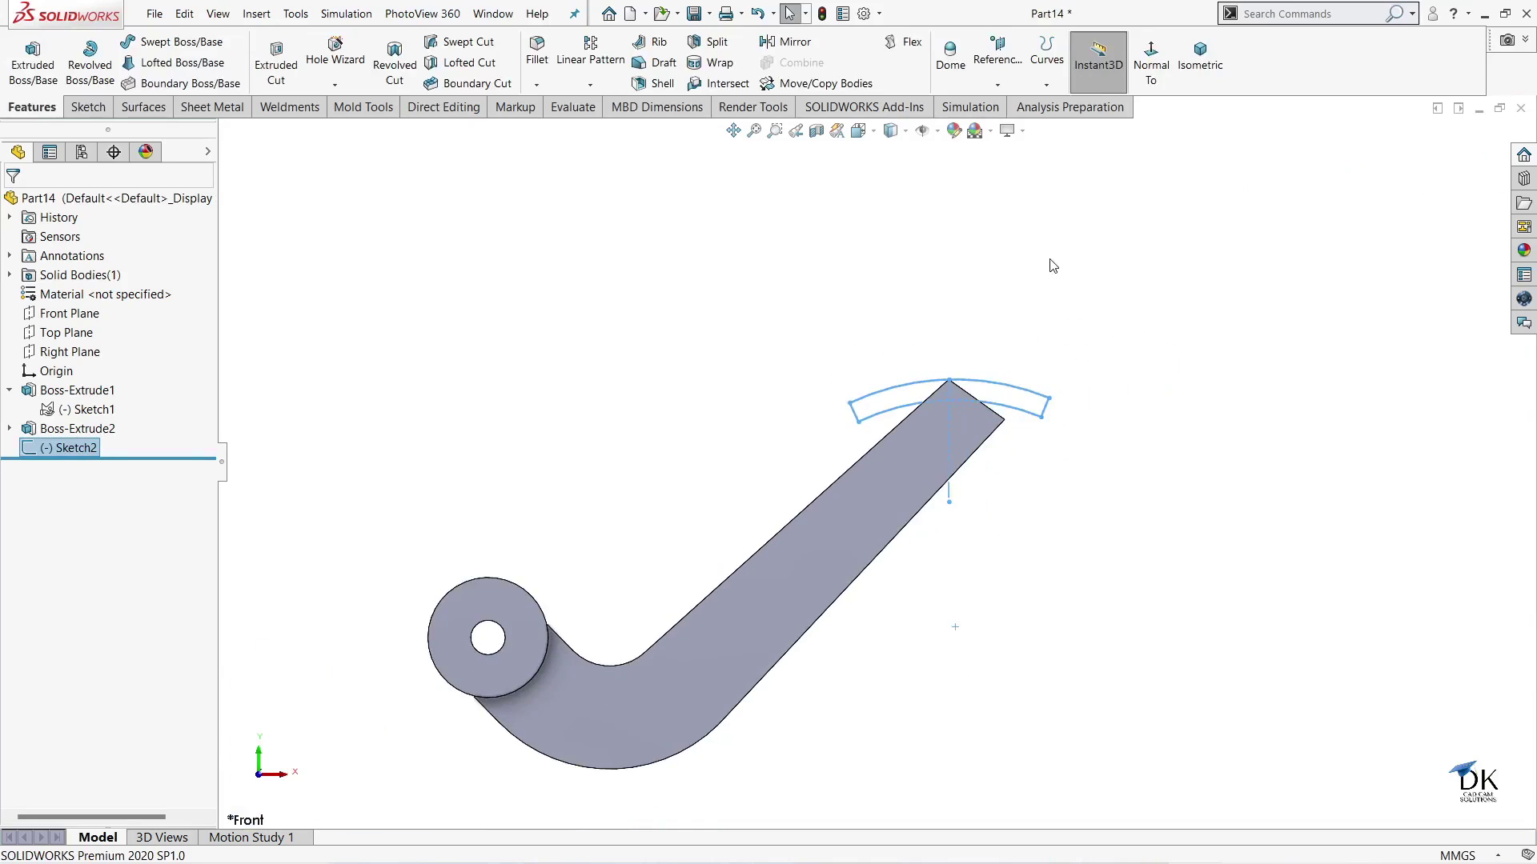
- Extrude Sketch2 Mid Plane at 70 mm into a curved pad across the arm tip
left_click(61, 78)
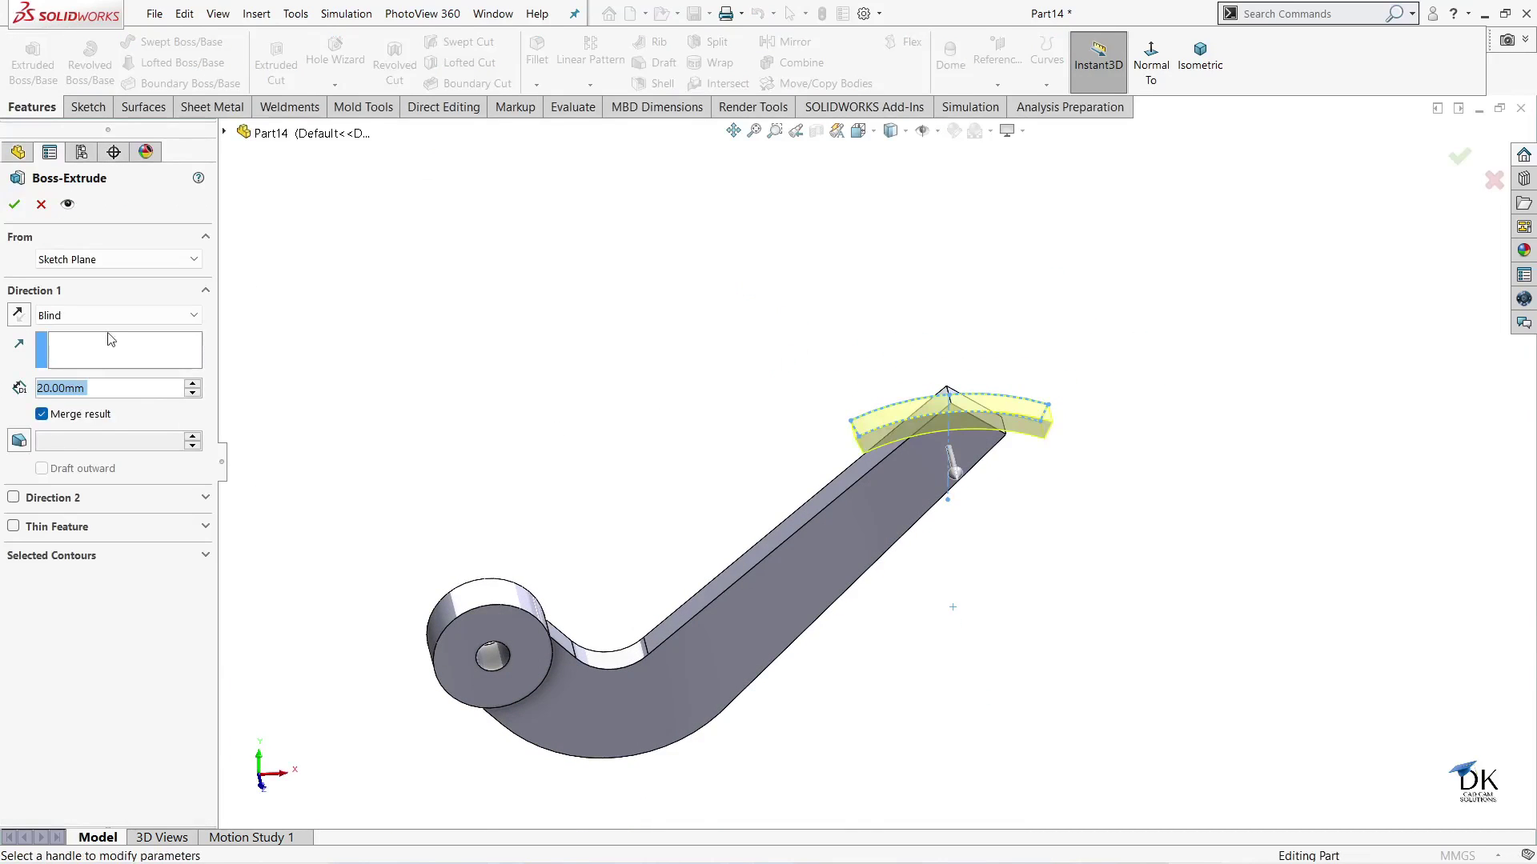
left_click(99, 314)
left_click(111, 416)
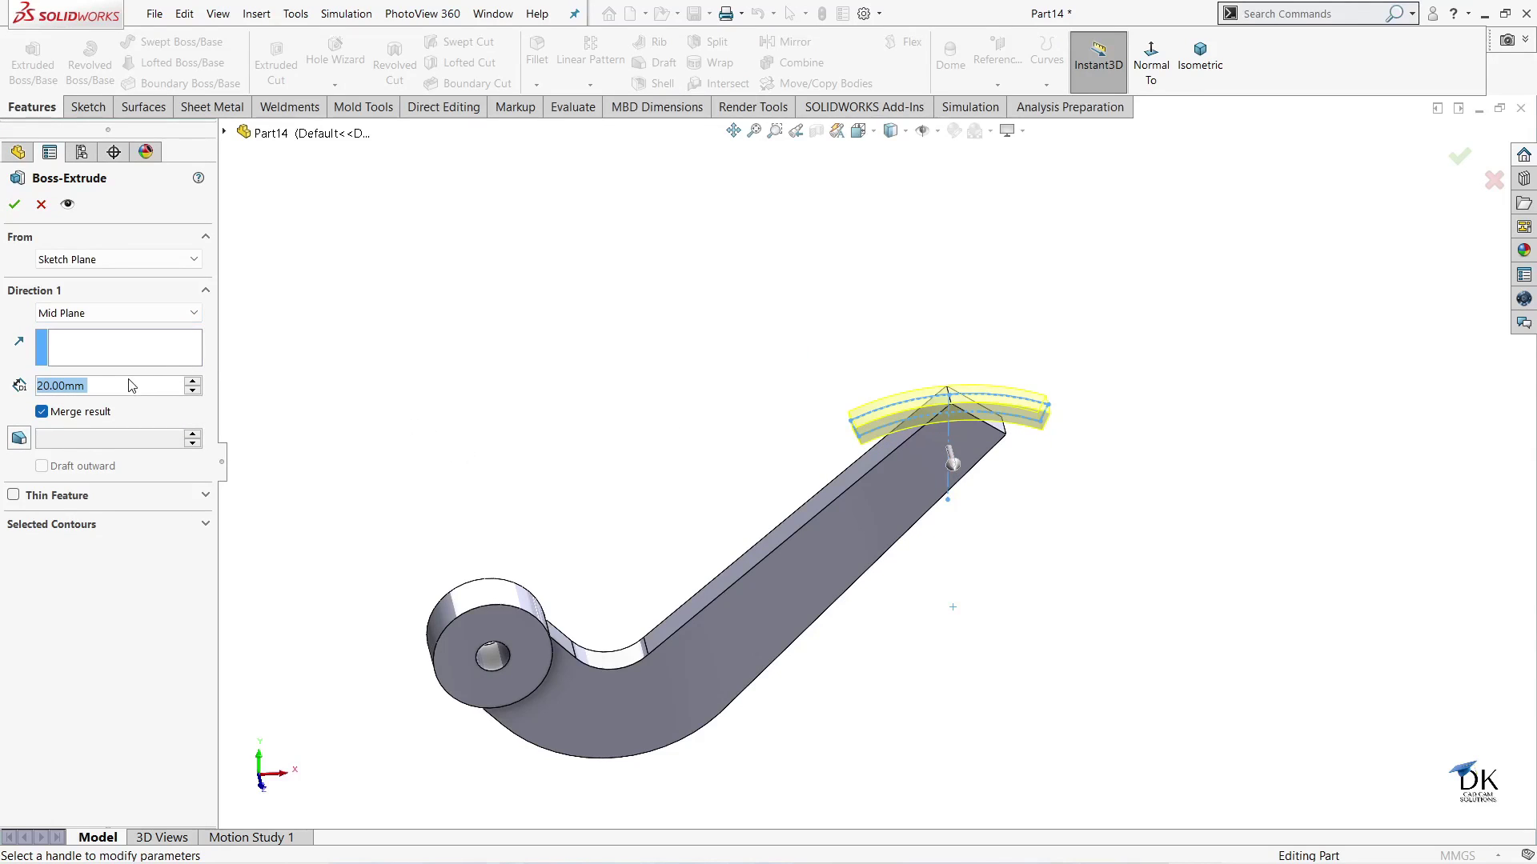
type("70")
key("Return")
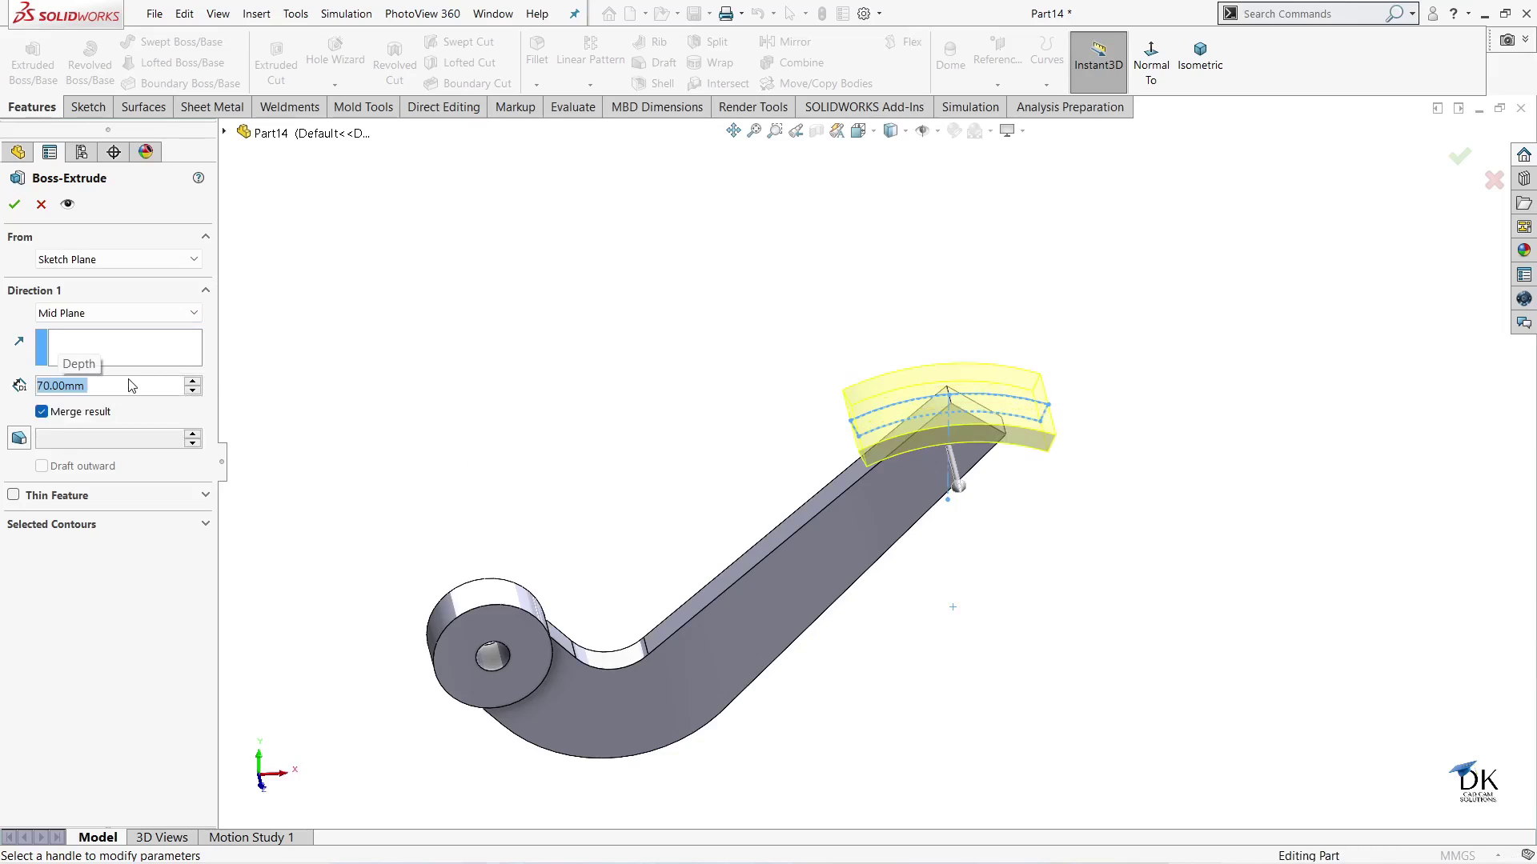
mouse_move(1328, 346)
middle_mouse_down()
mouse_move(1303, 627)
mouse_move(1321, 531)
middle_mouse_up()
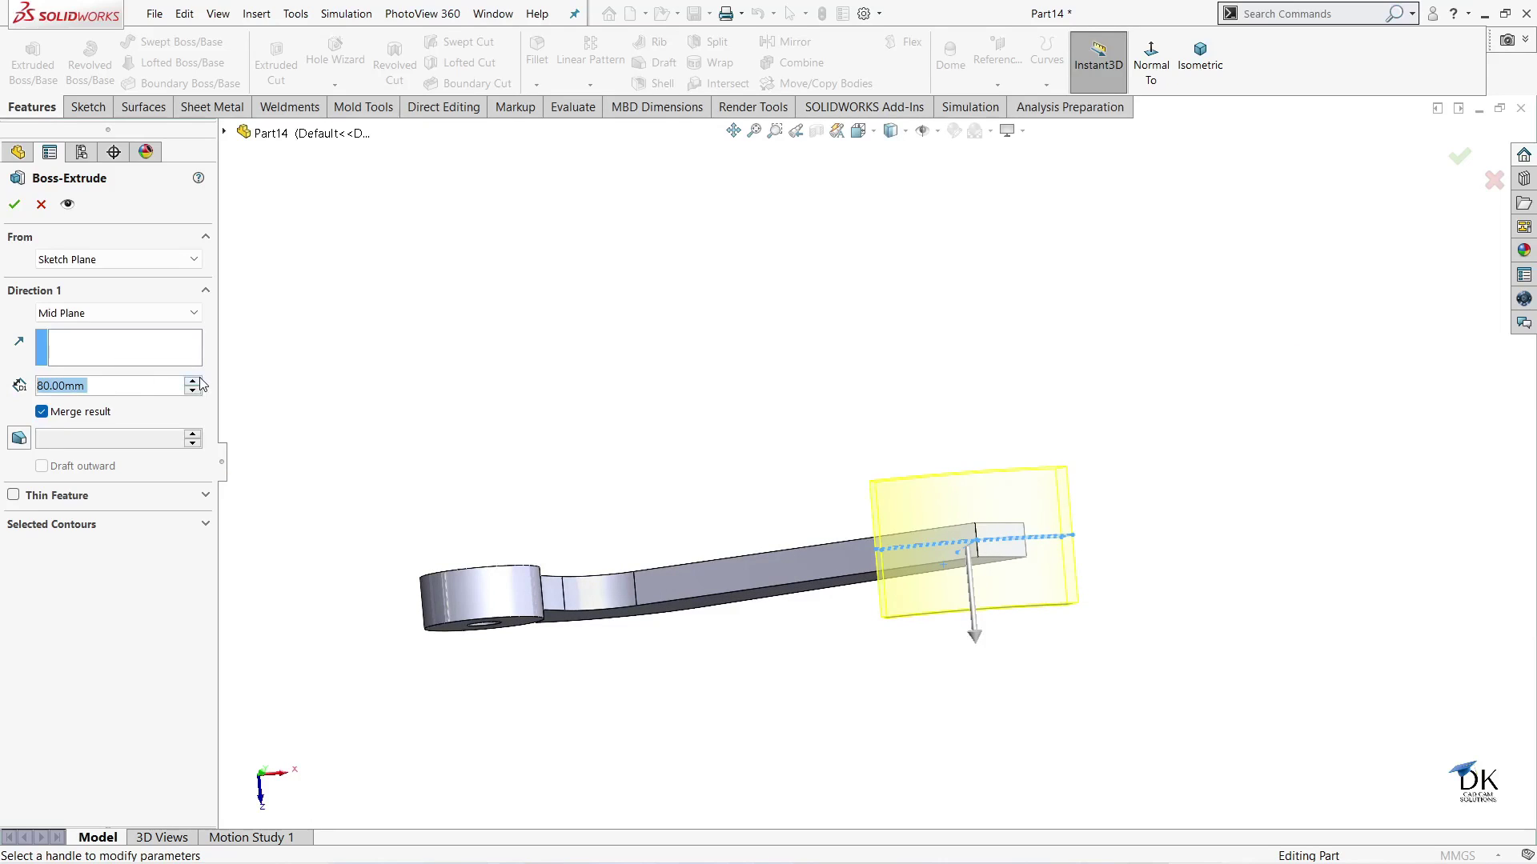
left_click(15, 204)
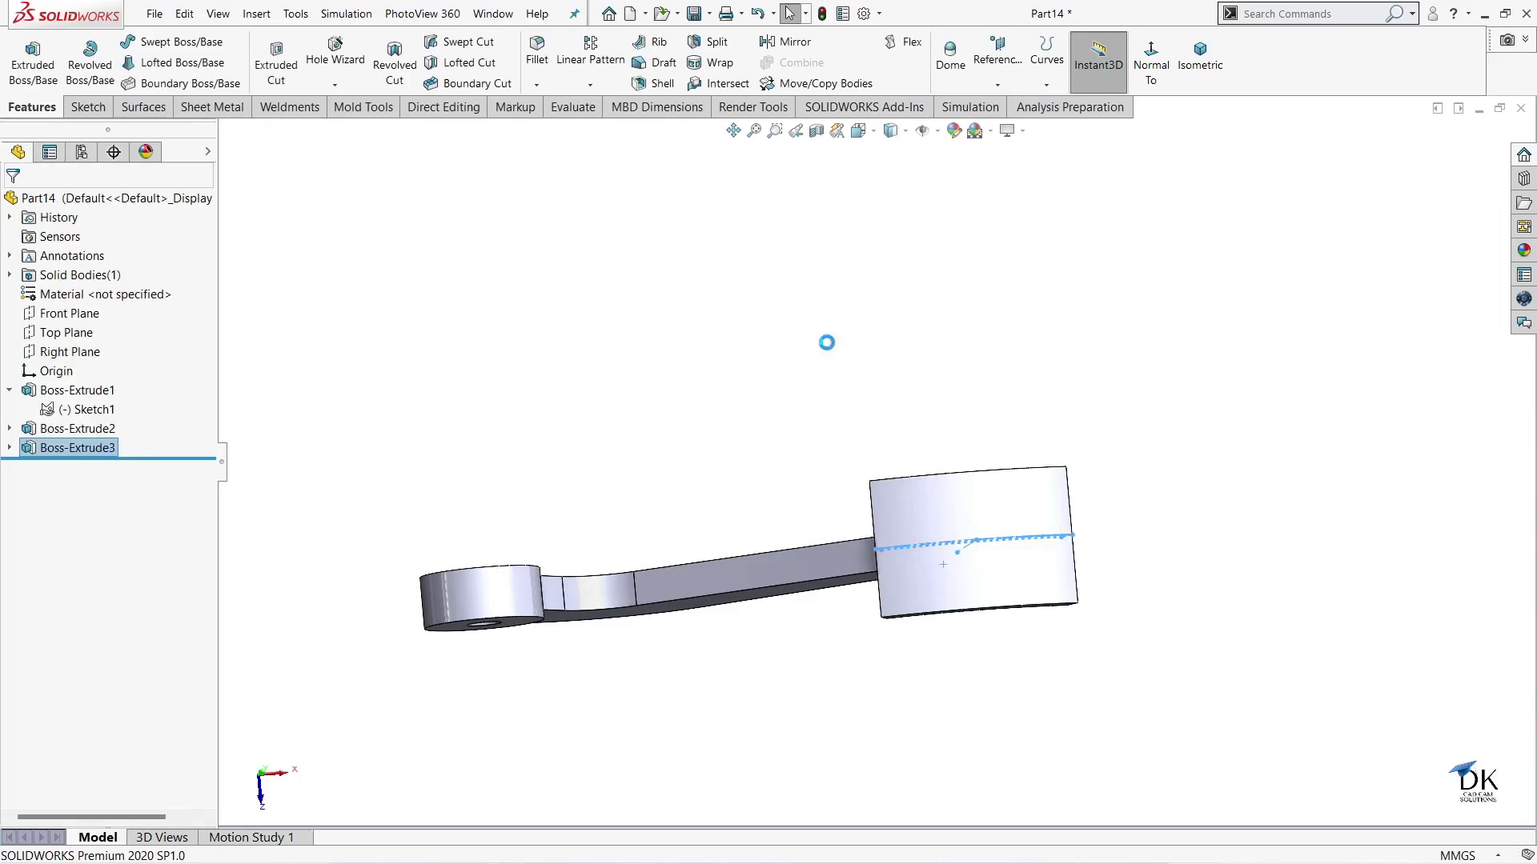
middle_click_drag(890, 260, 986, 577)
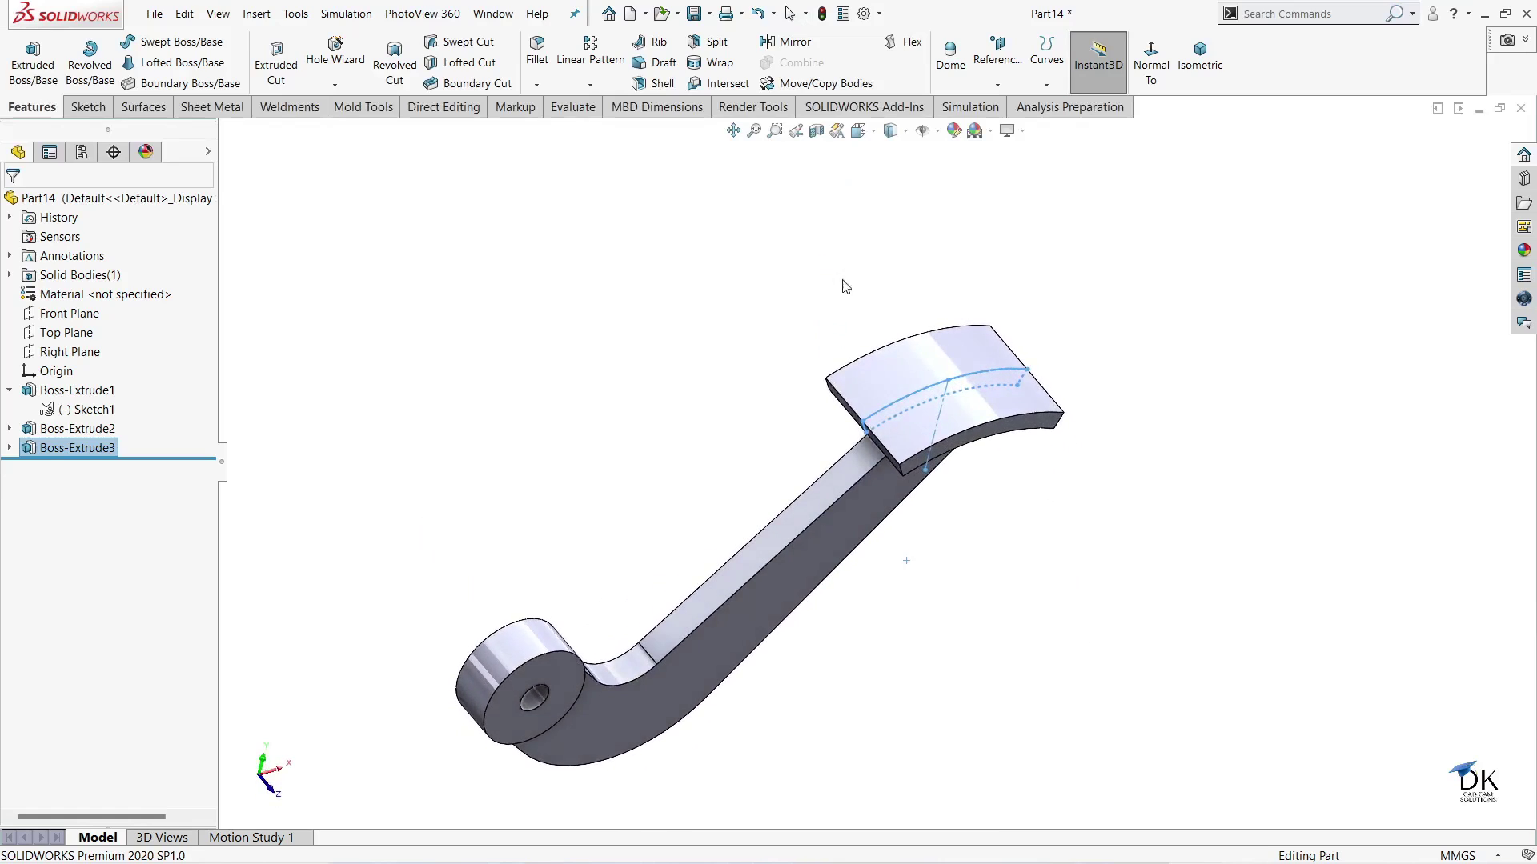
left_click(972, 499)
middle_click_drag(982, 474, 980, 329)
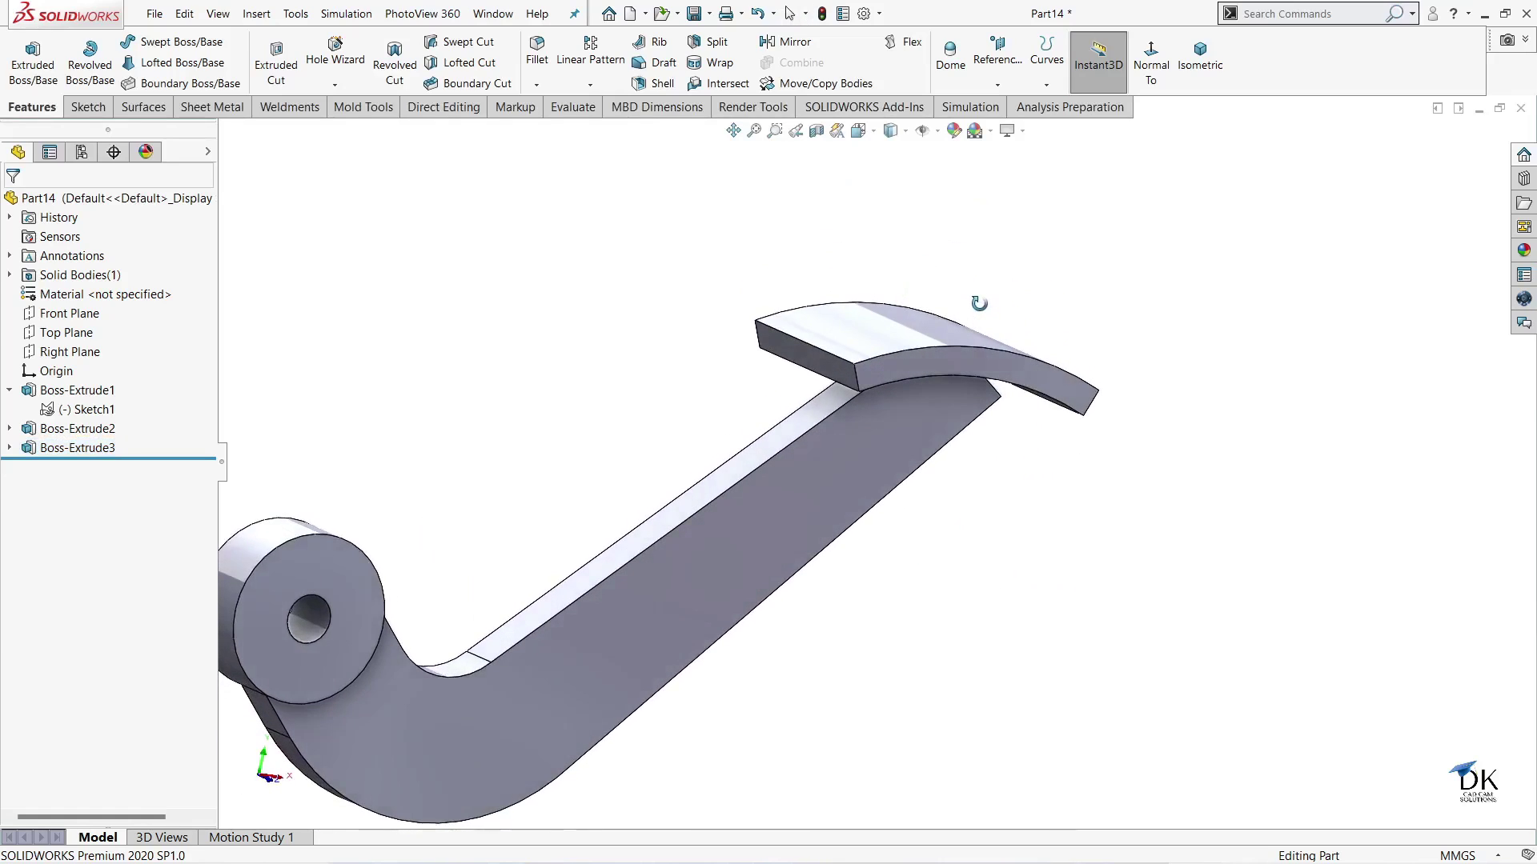
scroll(855, 389, "down", 2)
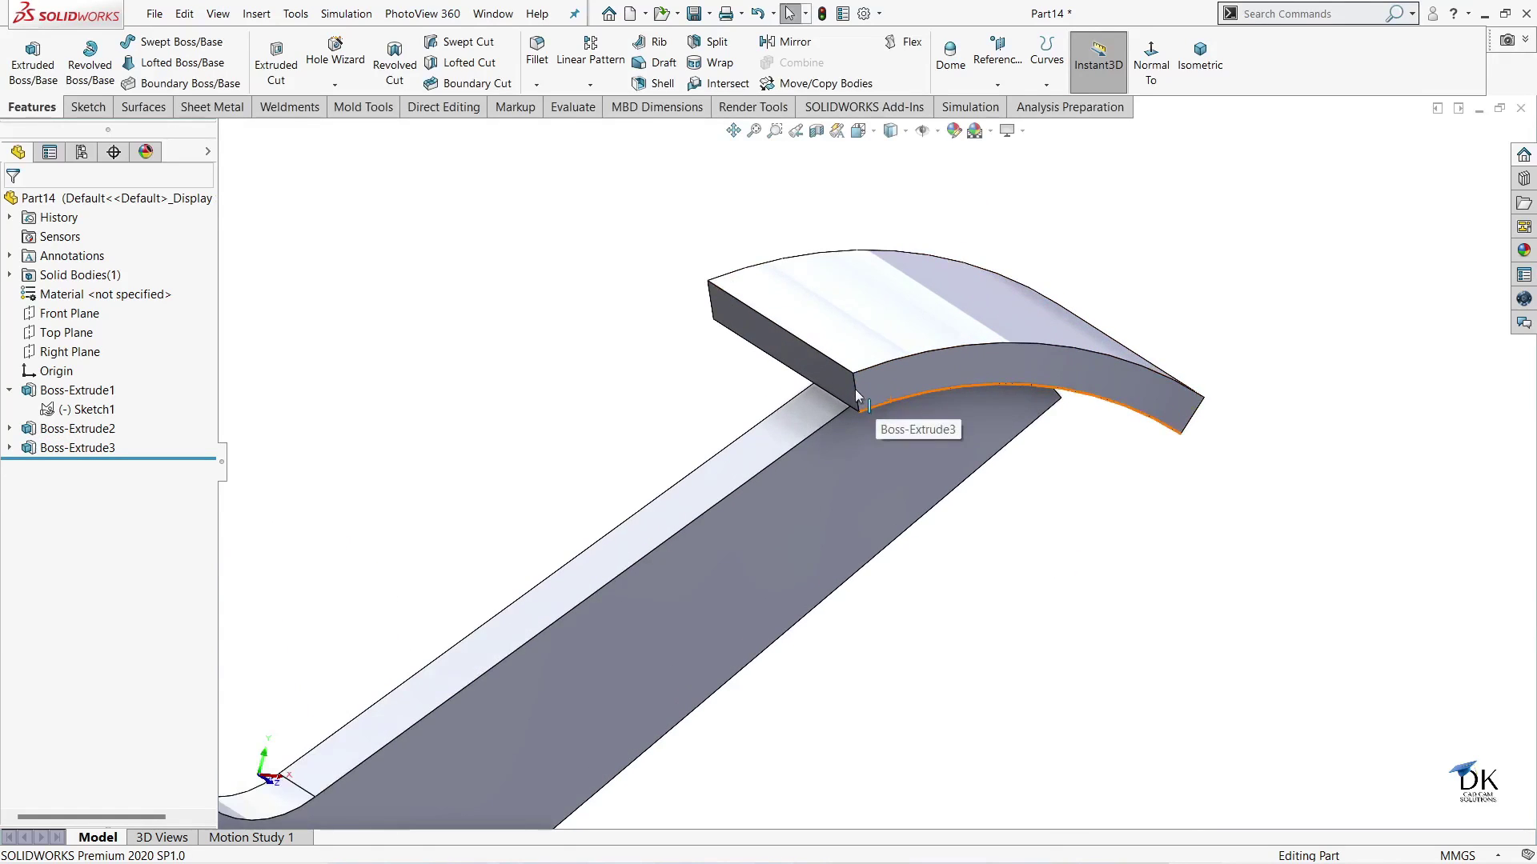
- Fillet the pad's four corner edges with a 20 mm radius
left_click(537, 50)
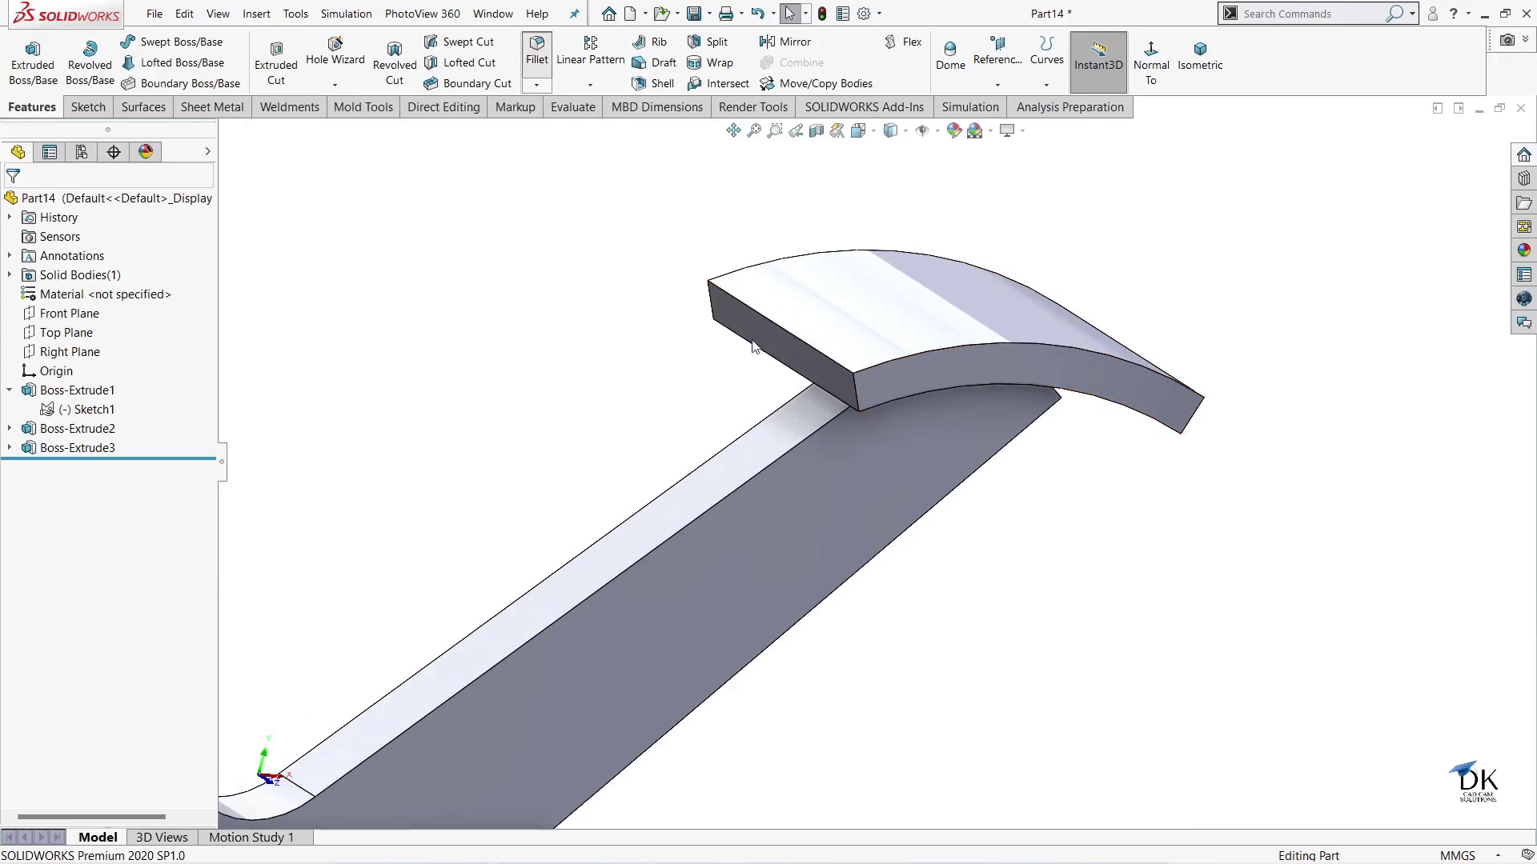
left_click(858, 393)
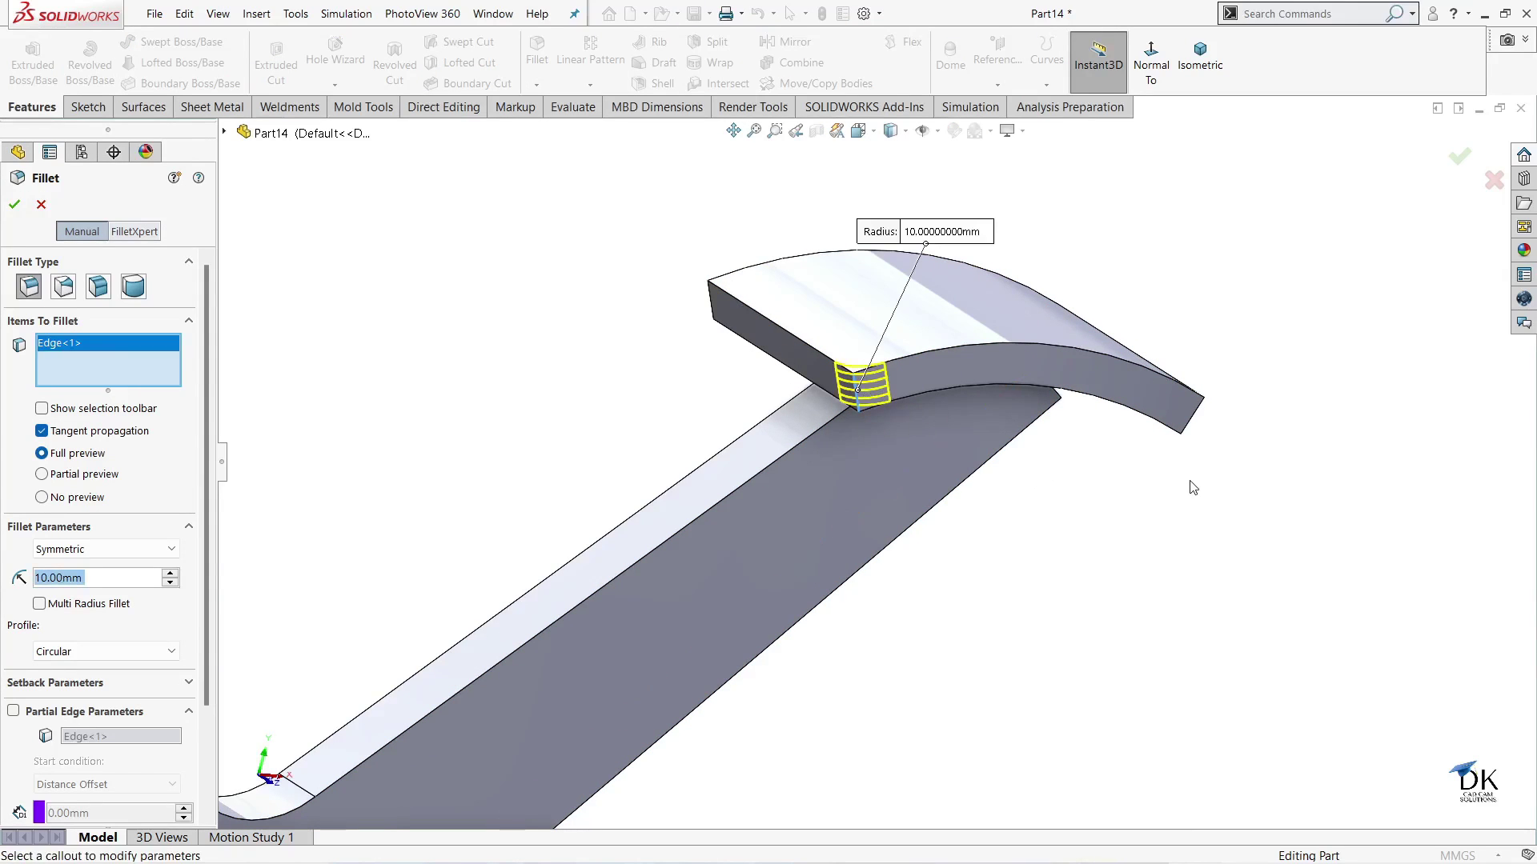
mouse_move(1192, 488)
middle_mouse_down()
mouse_move(1104, 558)
mouse_move(1007, 454)
middle_mouse_up()
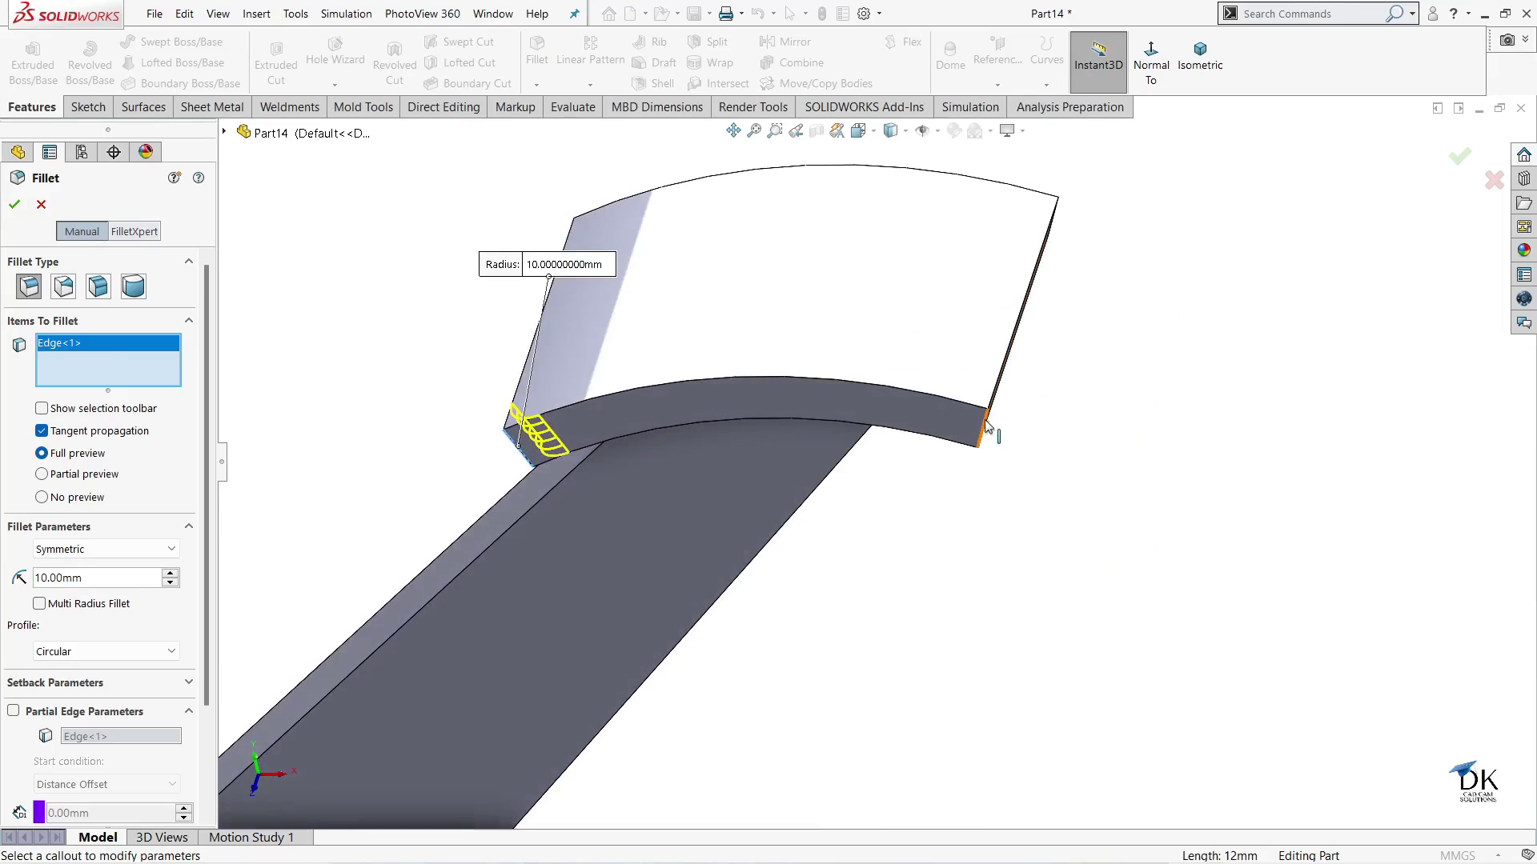
left_click(987, 428)
middle_click_drag(1115, 326, 1053, 425)
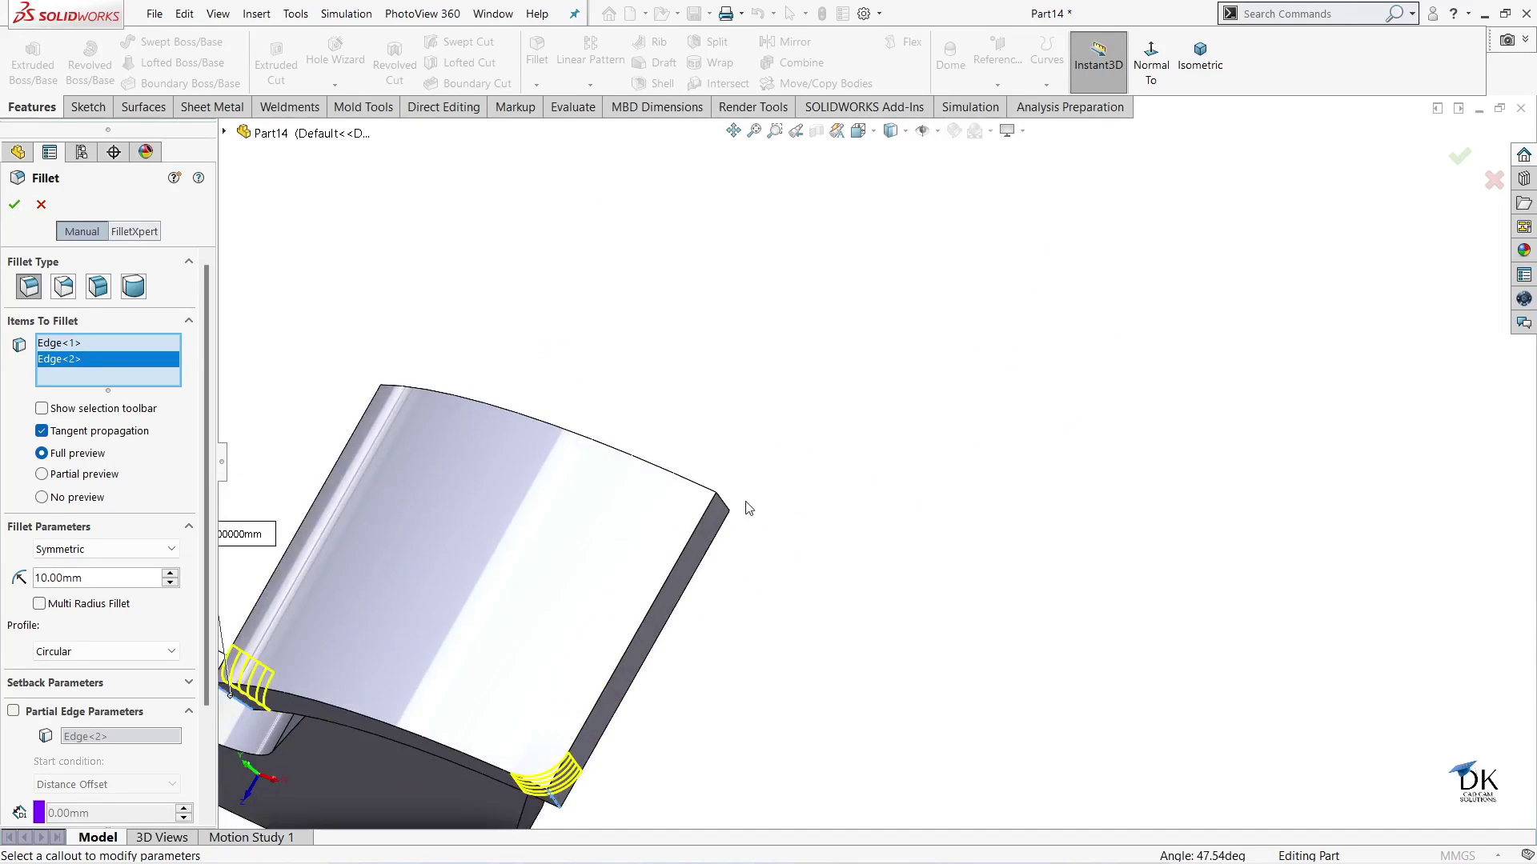
left_click(723, 501)
middle_click_drag(785, 464, 661, 547)
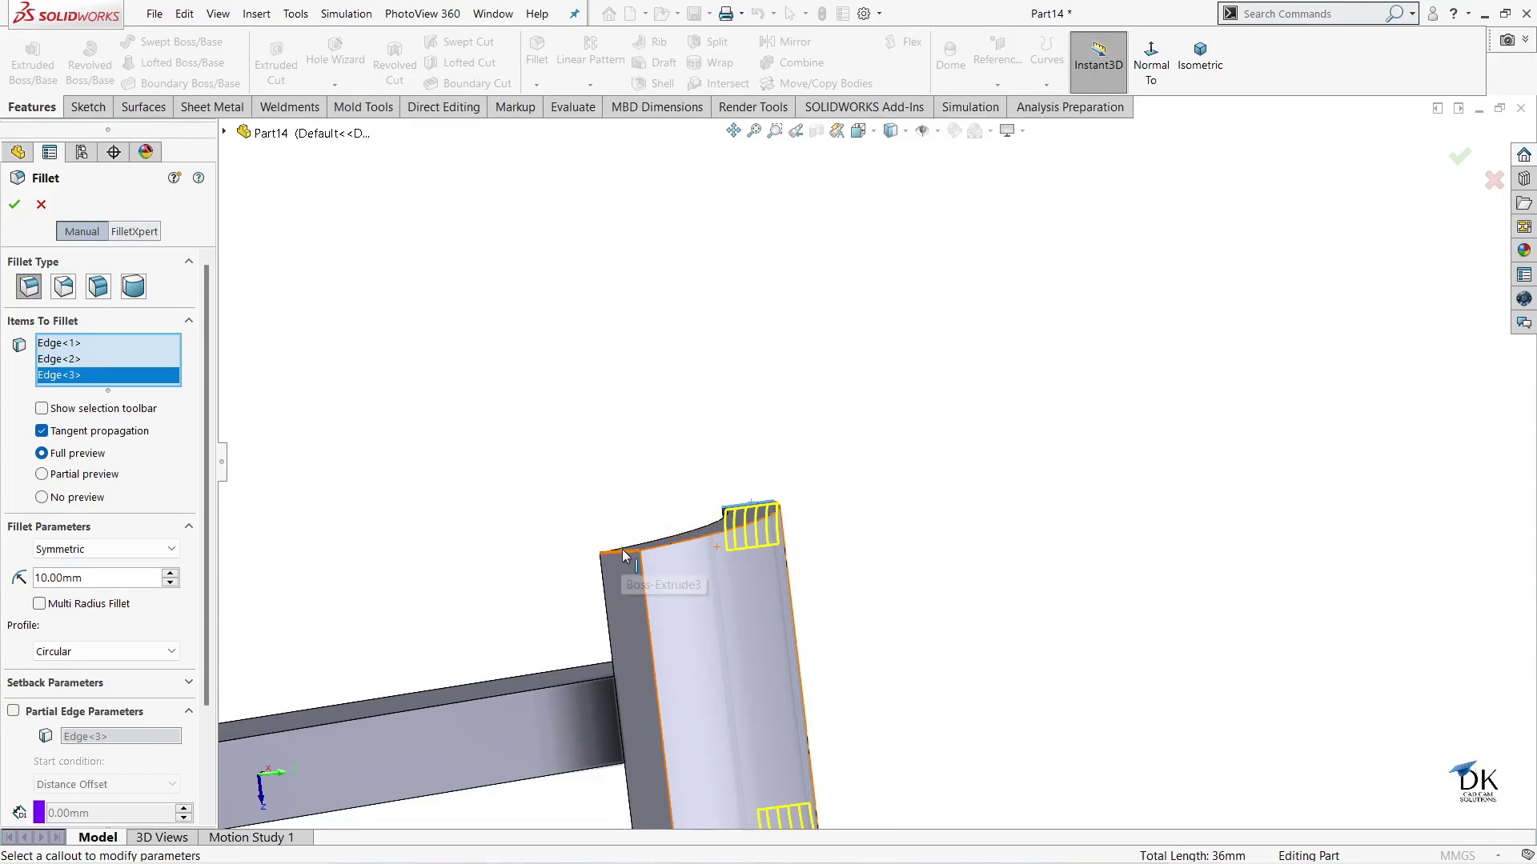
left_click(623, 553)
scroll(636, 565, "up", 4)
middle_click_drag(597, 428, 352, 504)
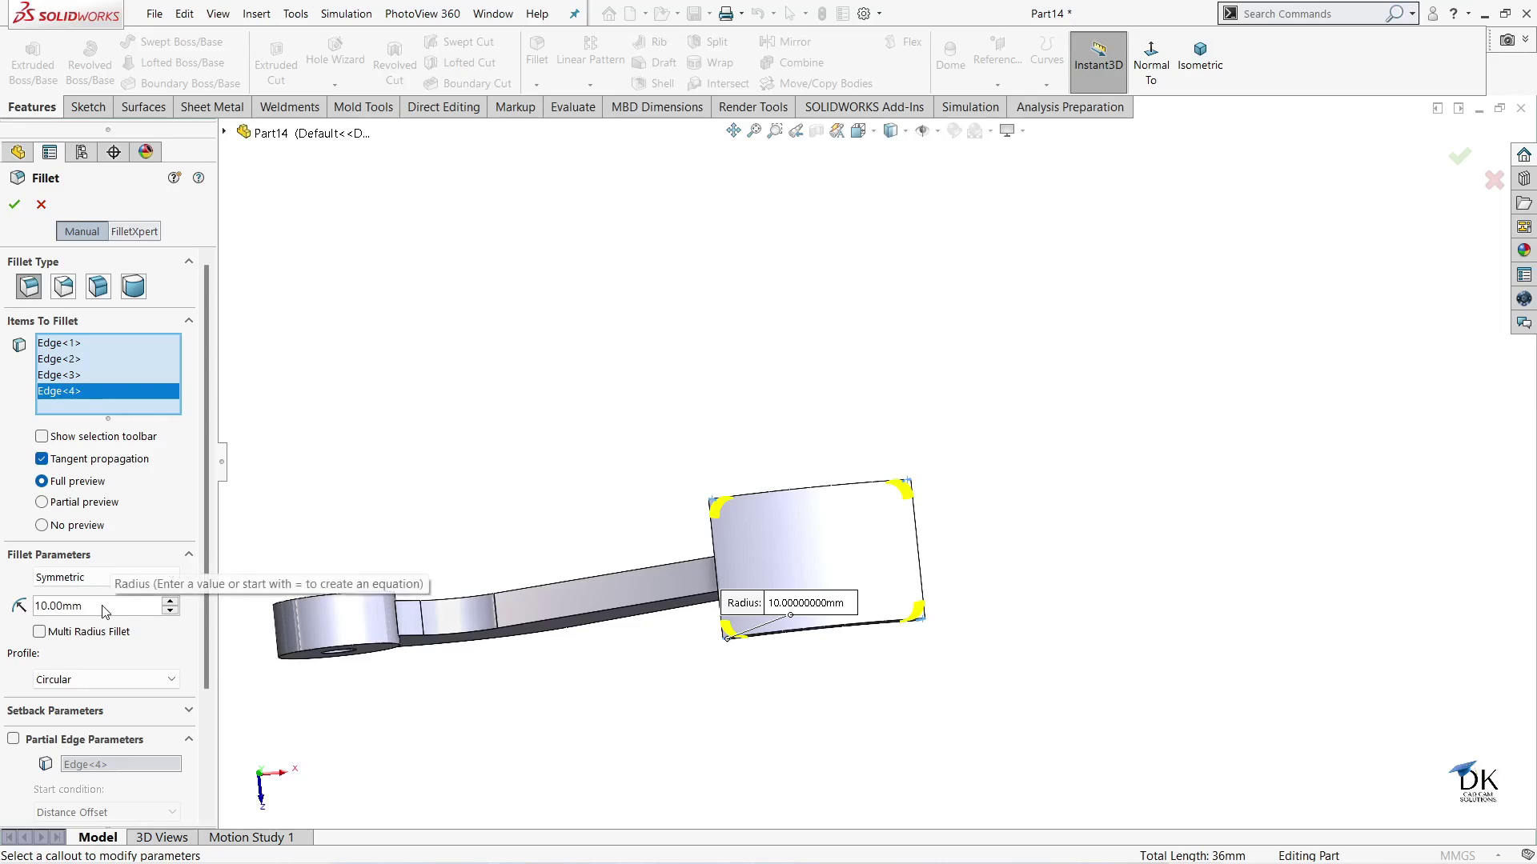
left_click(169, 601)
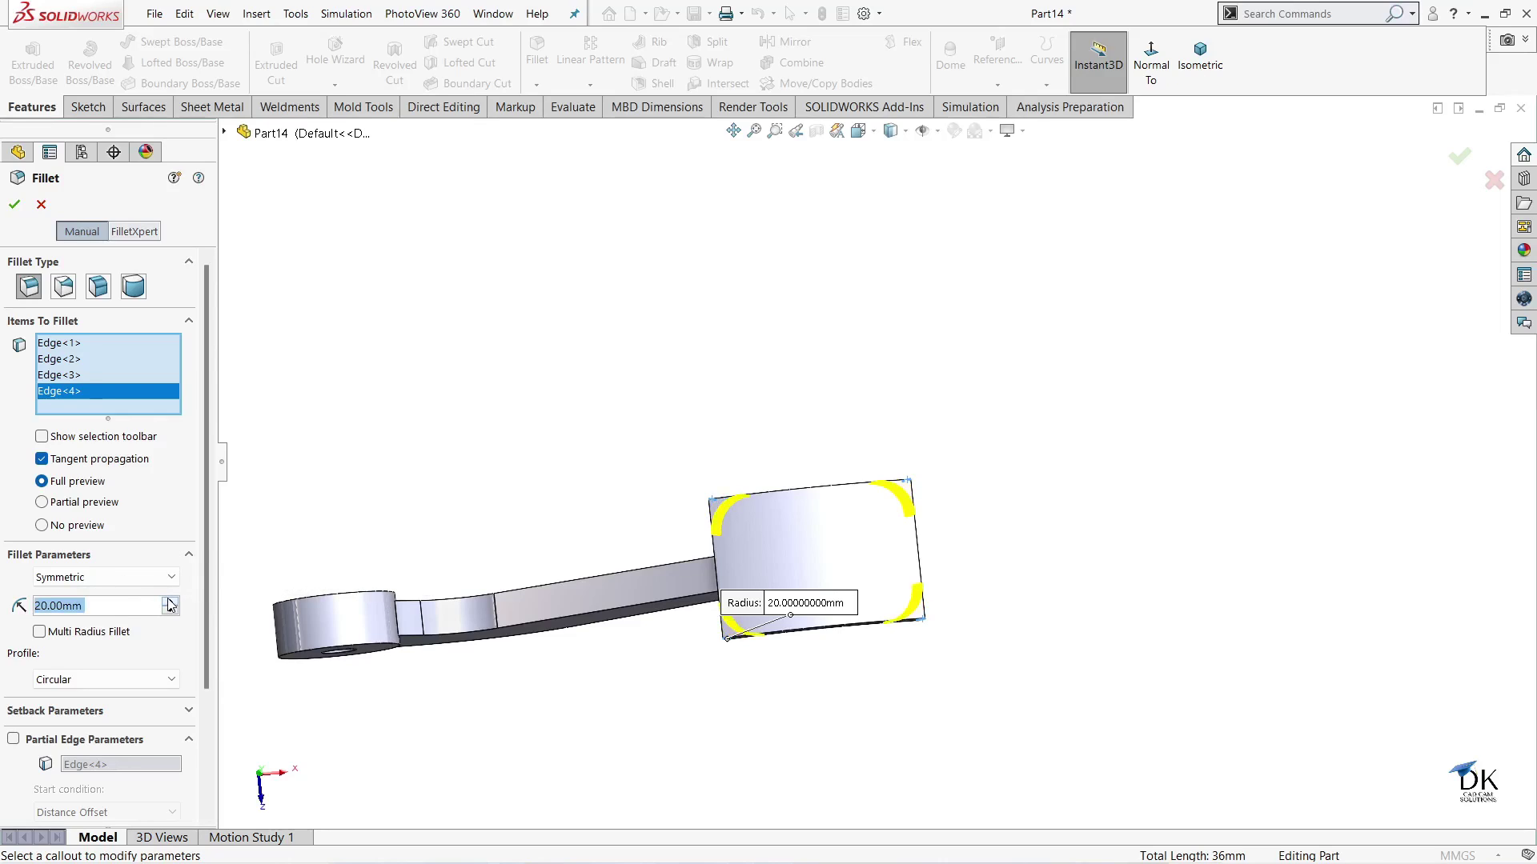
left_click(14, 204)
mouse_move(778, 329)
middle_mouse_down()
mouse_move(775, 309)
mouse_move(791, 552)
mouse_move(836, 565)
mouse_move(868, 301)
mouse_move(880, 418)
middle_mouse_up()
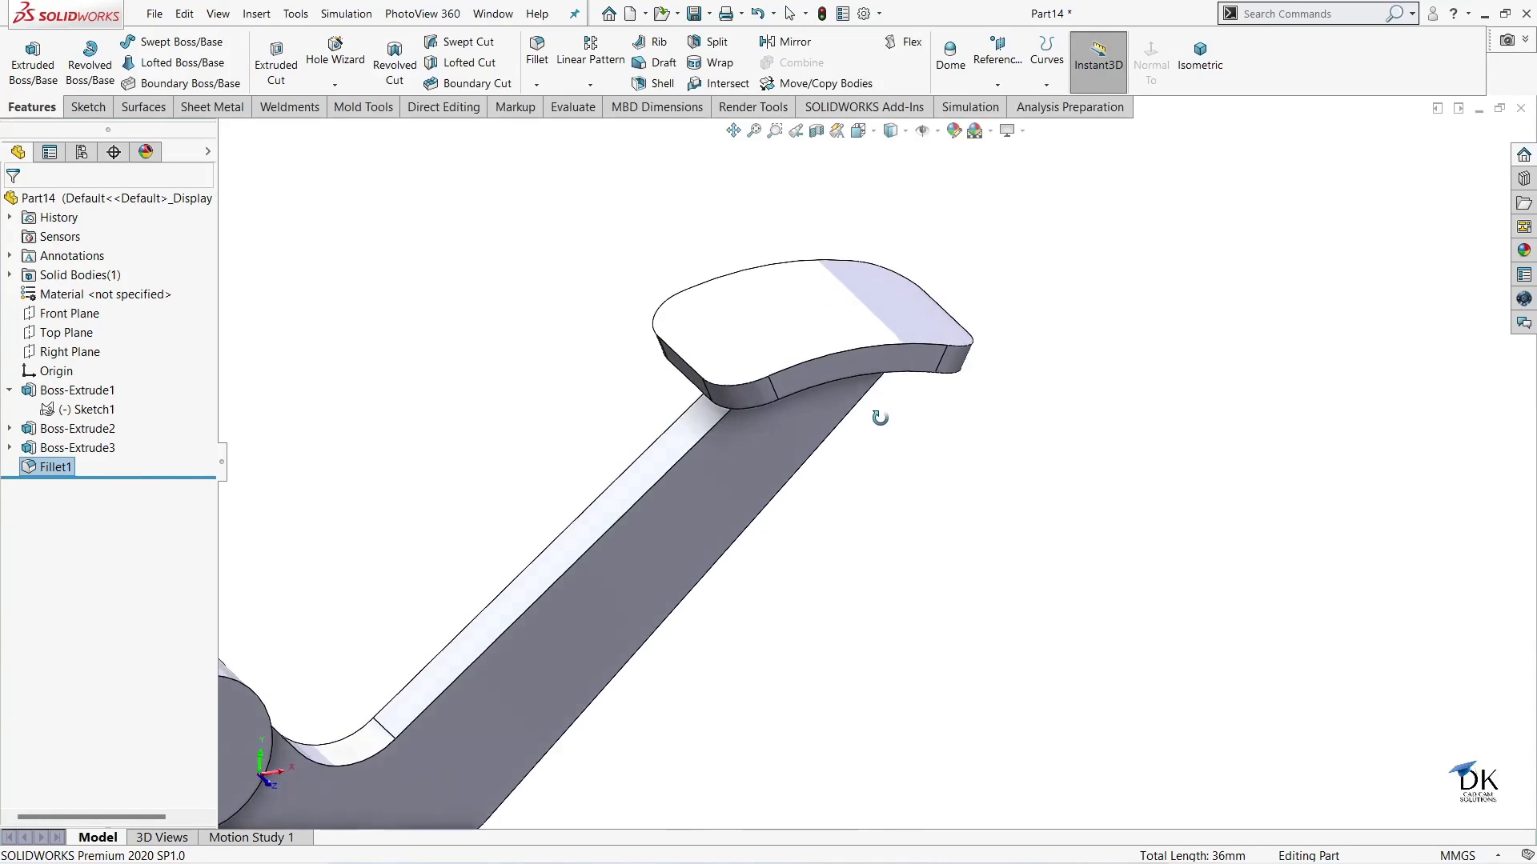
- Sketch on the arm's end face under the pad, converting its outline edges
scroll(885, 446, "up", 3)
middle_click_drag(915, 474, 905, 620)
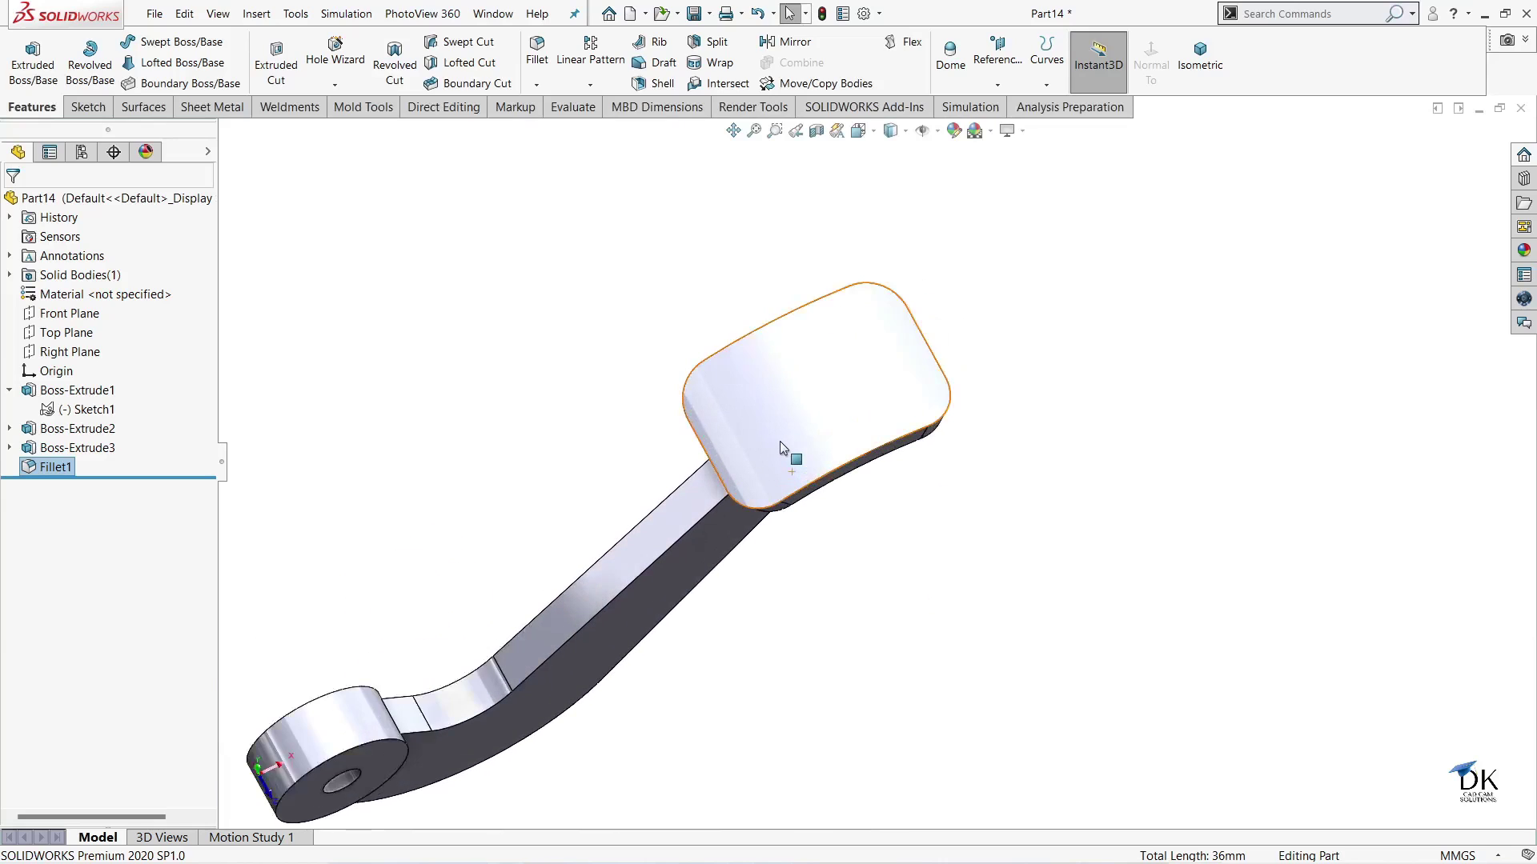
mouse_move(991, 508)
middle_mouse_down()
mouse_move(1019, 343)
mouse_move(1014, 245)
mouse_move(1047, 377)
mouse_move(994, 405)
middle_mouse_up()
scroll(878, 514, "down", 2)
scroll(959, 553, "down", 3)
middle_click_drag(960, 552, 947, 336)
scroll(932, 618, "down", 2)
mouse_move(936, 626)
middle_mouse_down()
mouse_move(782, 512)
mouse_move(895, 525)
mouse_move(933, 635)
mouse_move(964, 645)
mouse_move(851, 539)
middle_mouse_up()
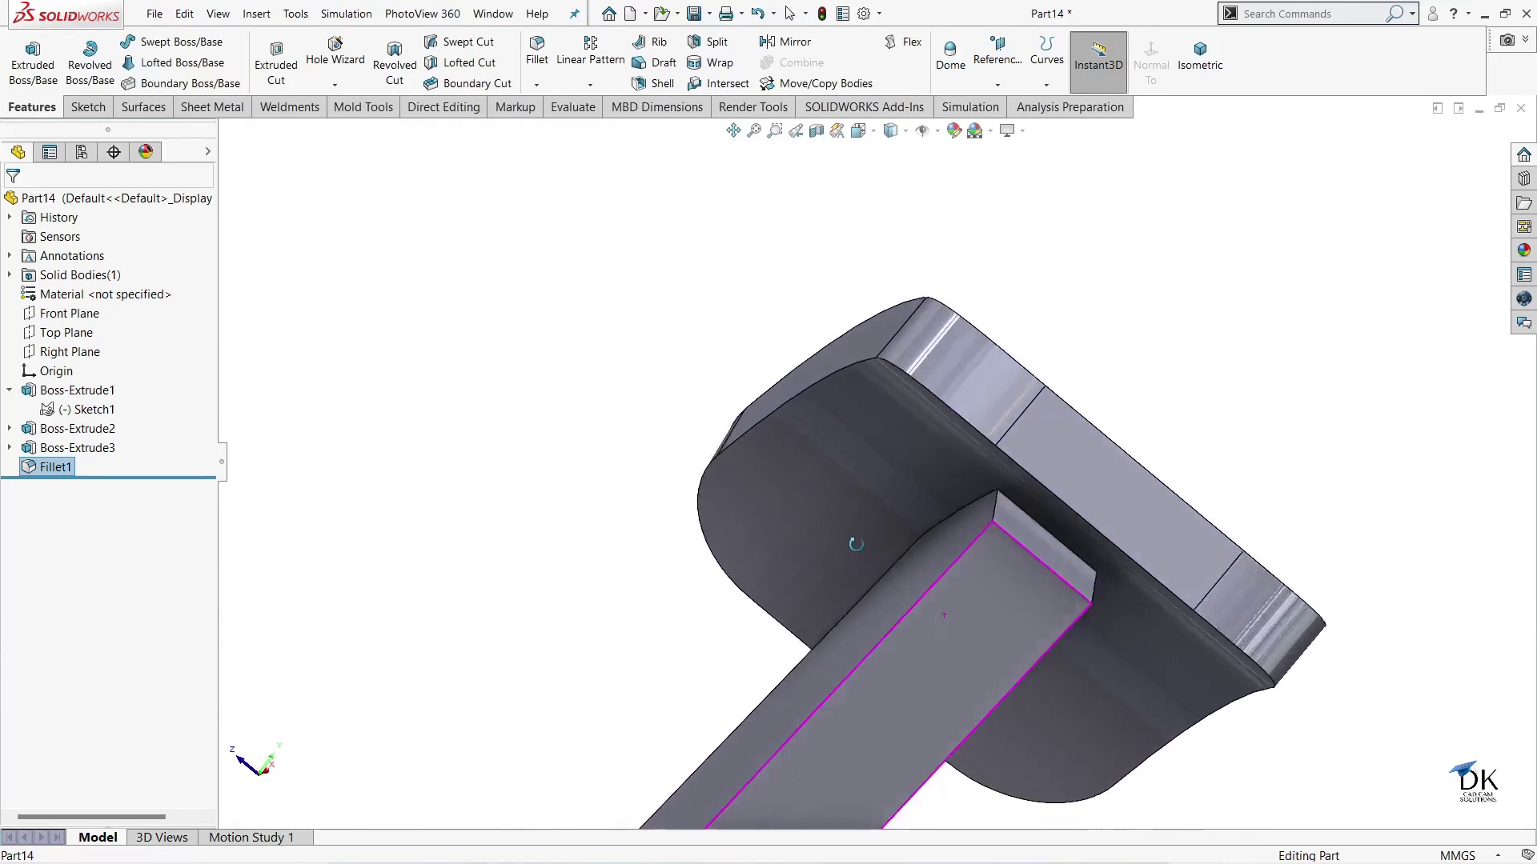
middle_click_drag(1145, 557, 1025, 555)
left_click(1021, 544)
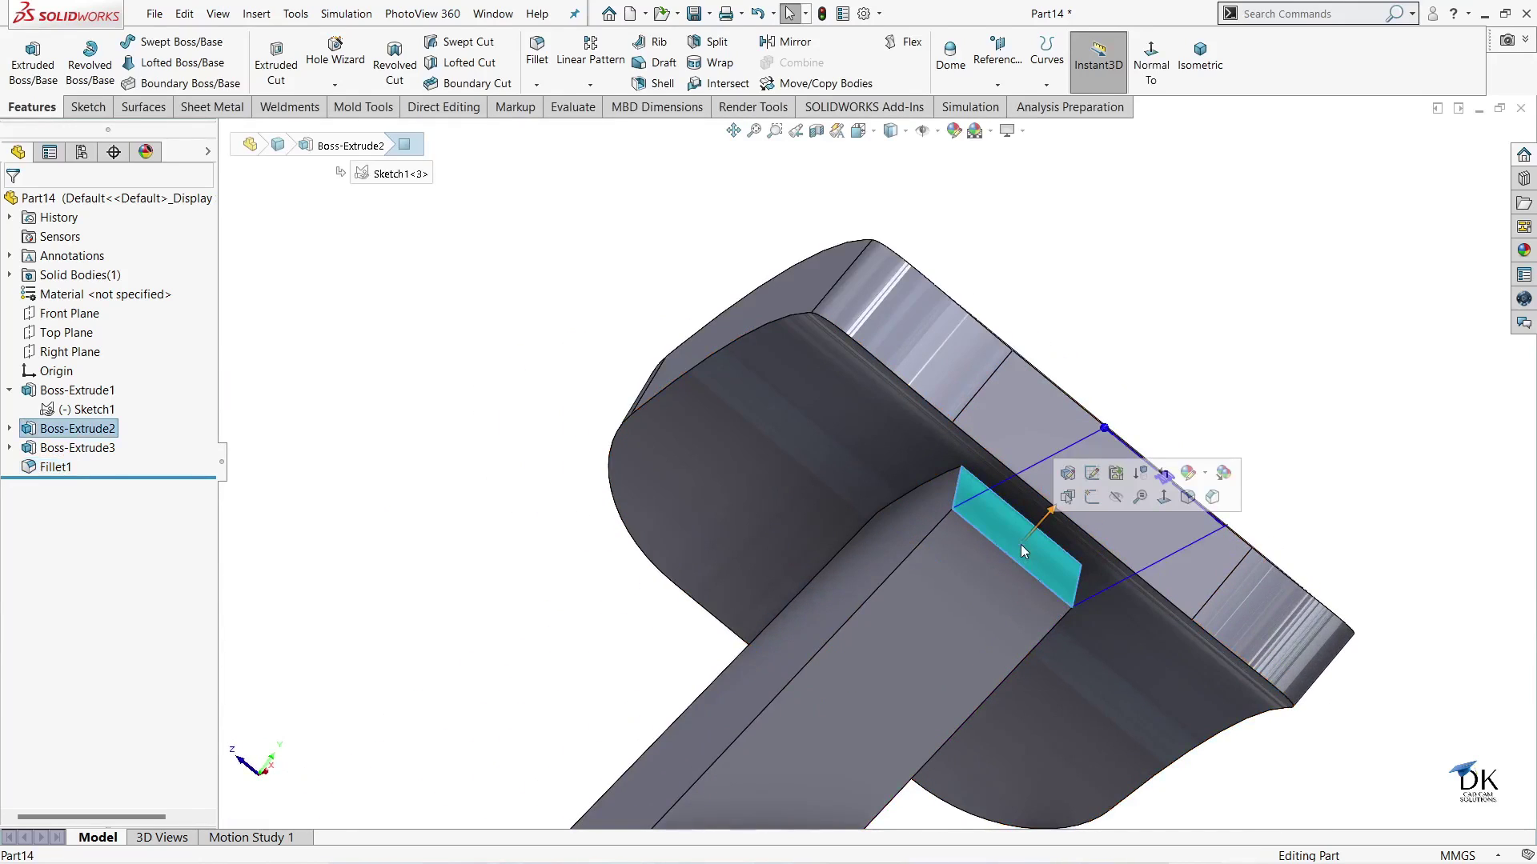
left_click(1092, 508)
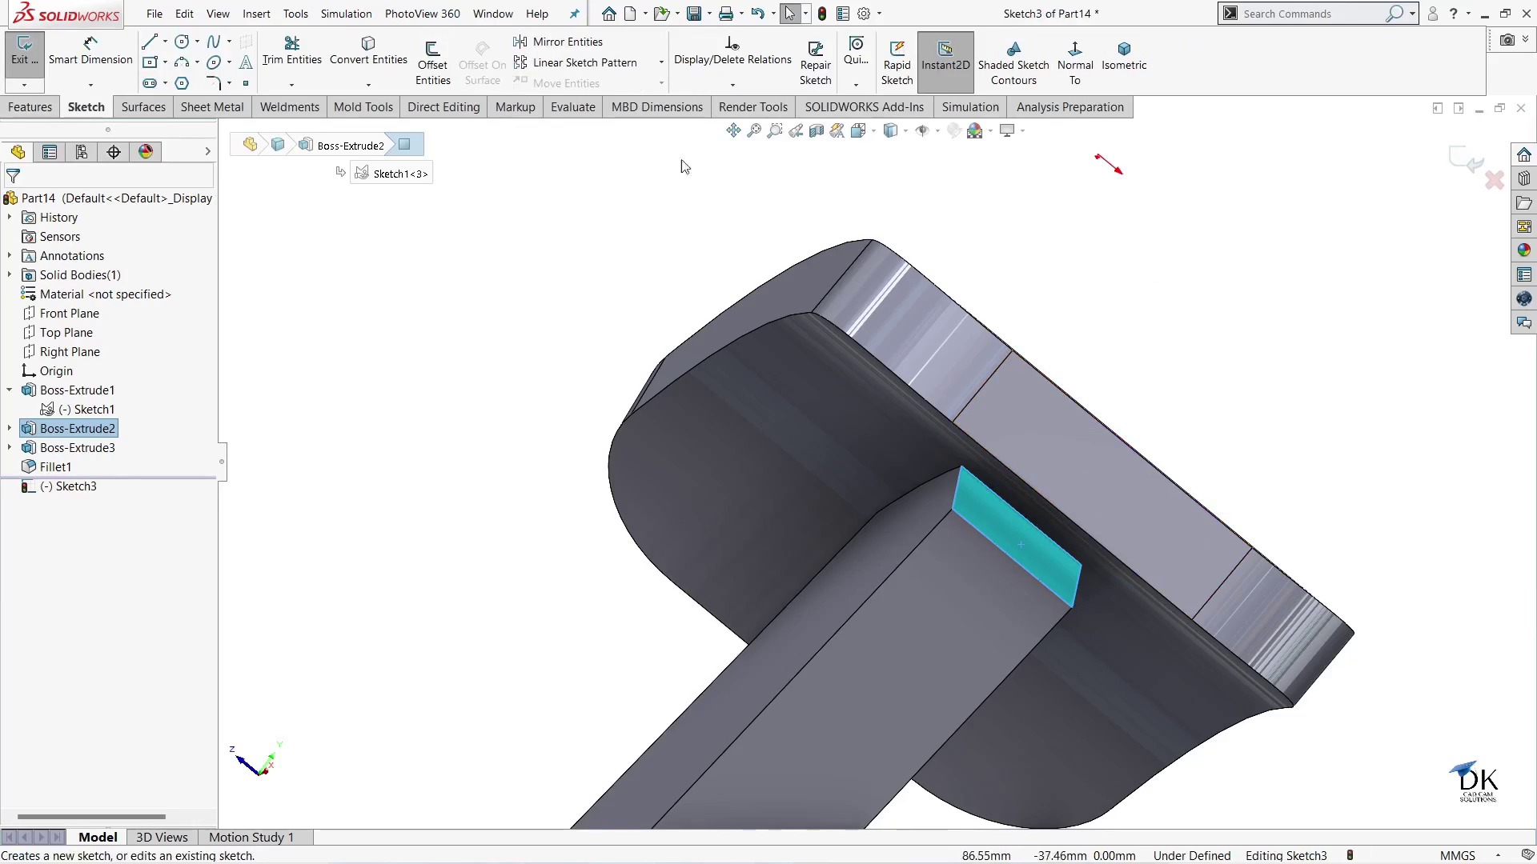
left_click(386, 48)
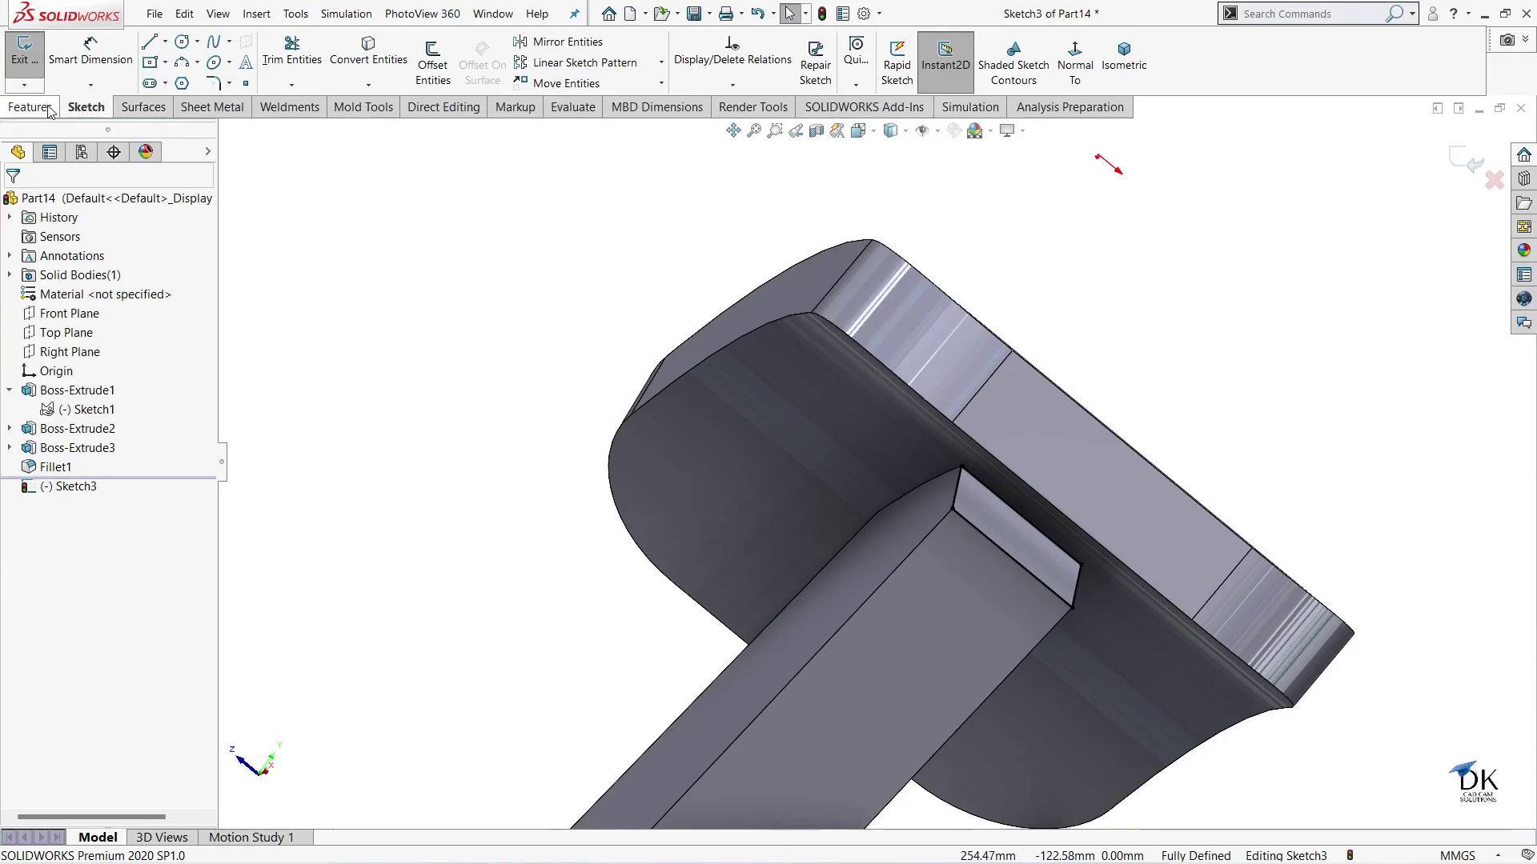
left_click(1475, 157)
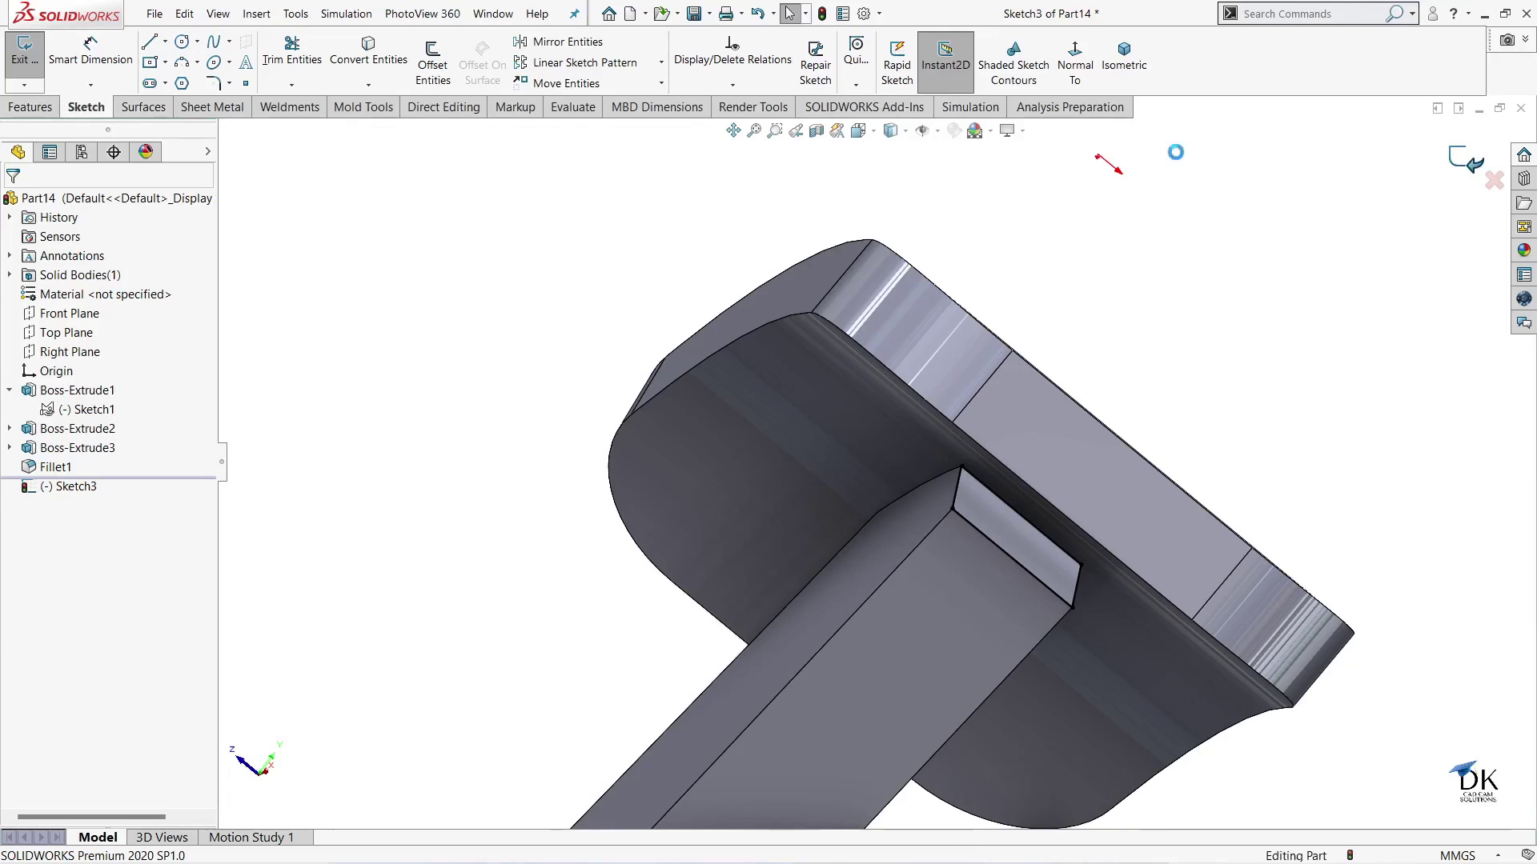
- Extrude that outline Up To Next so the arm meets the pad
left_click(33, 60)
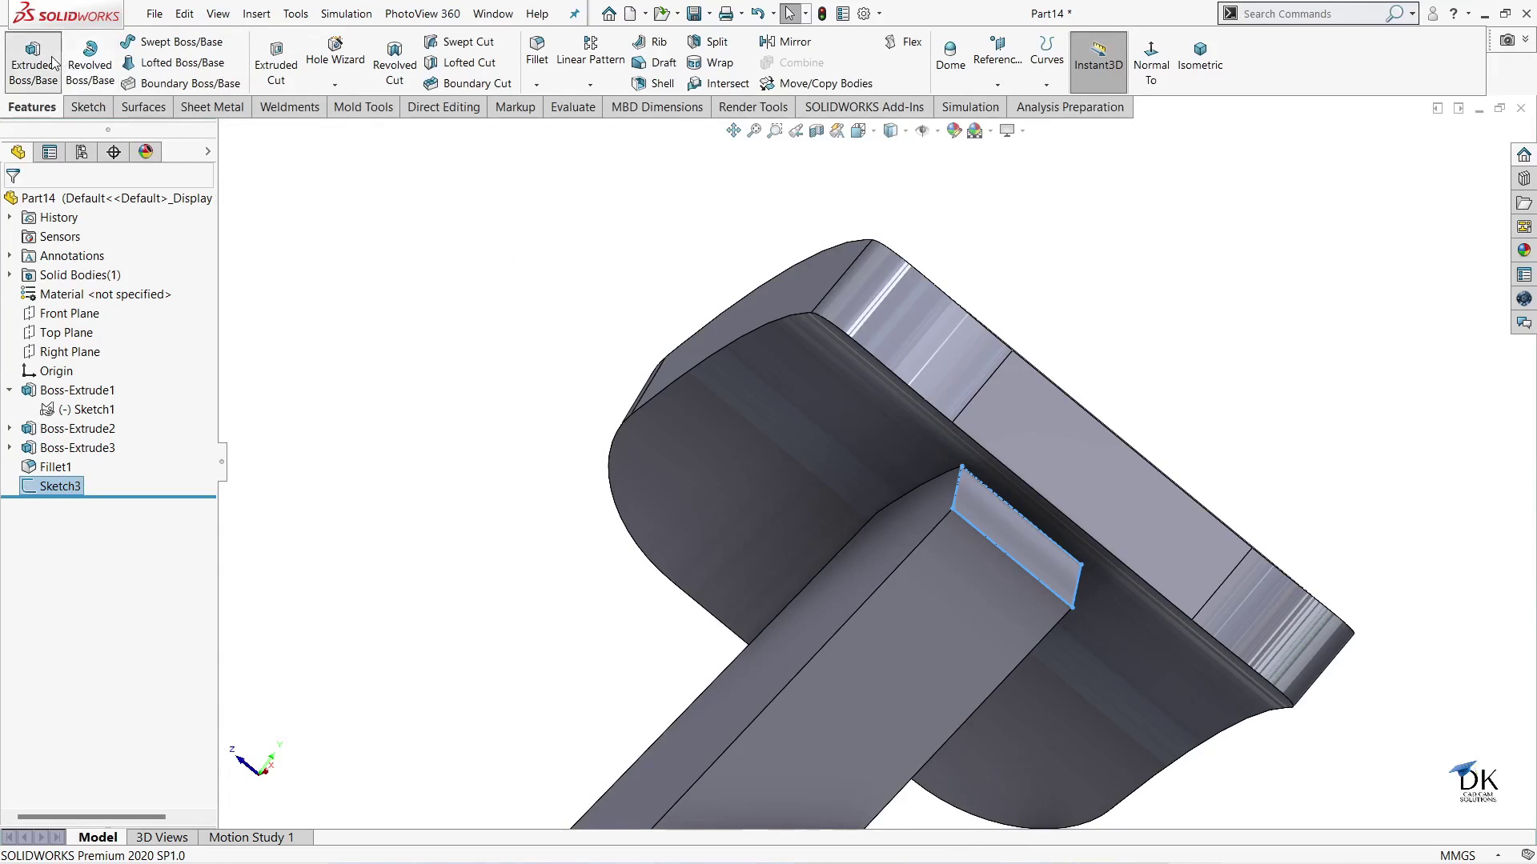
middle_click_drag(366, 368, 402, 370)
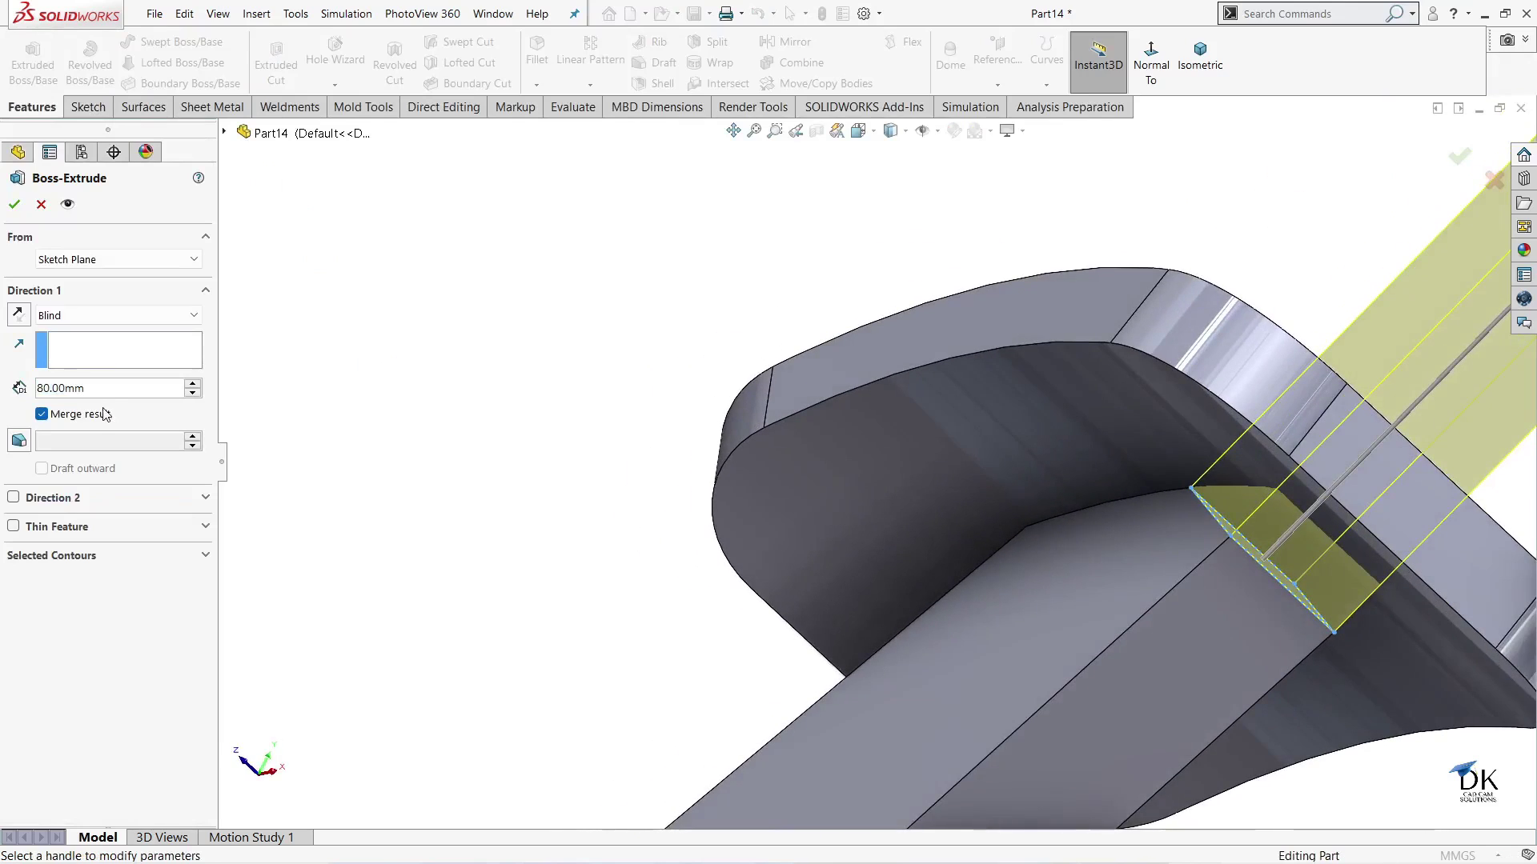
left_click(92, 317)
left_click(140, 372)
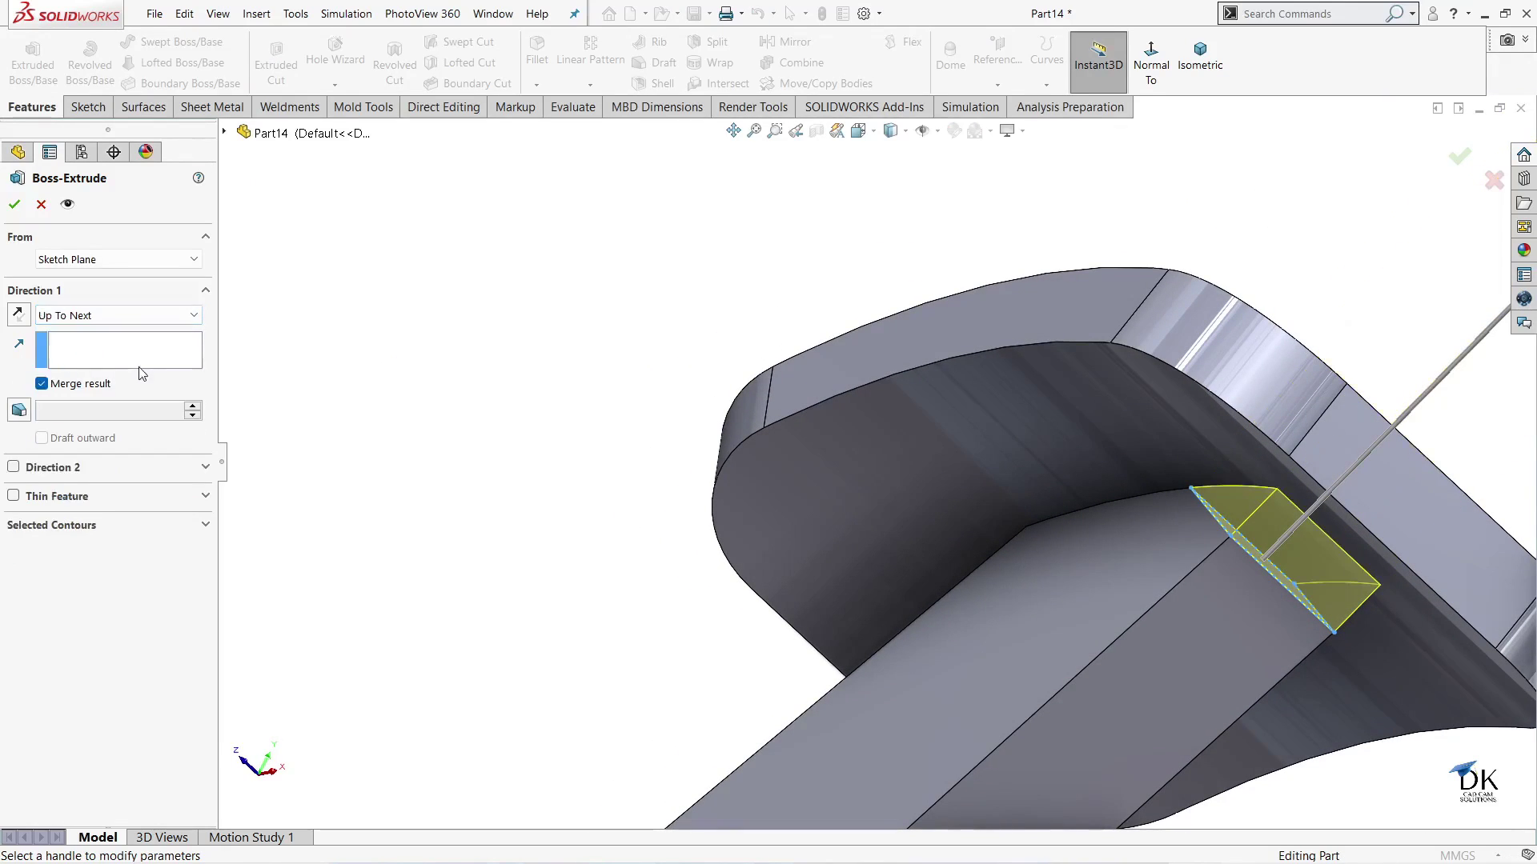
left_click(14, 204)
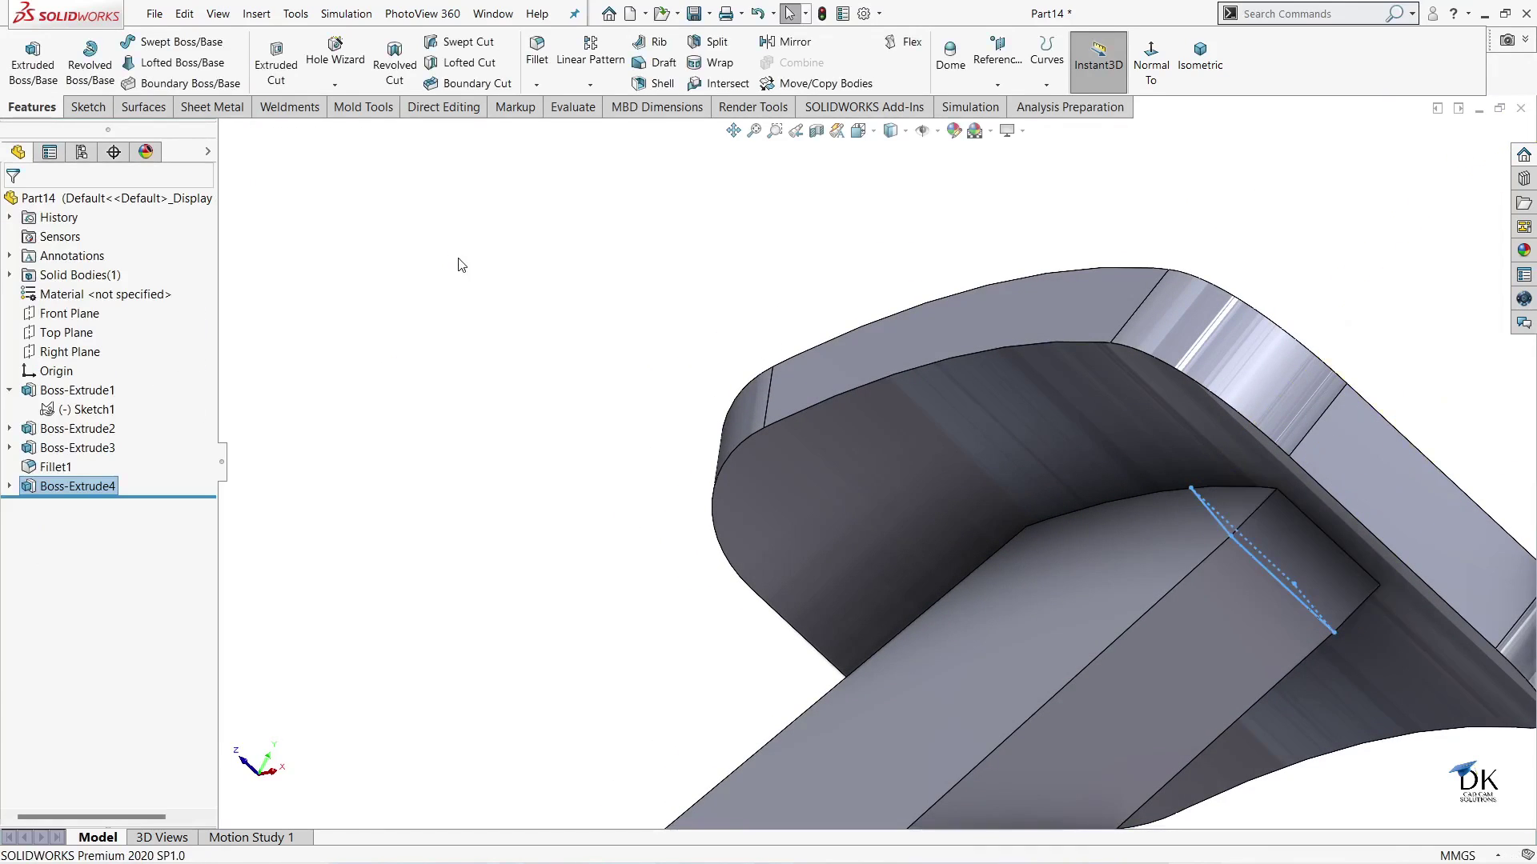
- Round the pad's inner edge with a 2 mm fillet
key("z")
mouse_move(481, 271)
middle_mouse_down()
mouse_move(576, 412)
mouse_move(1256, 669)
middle_mouse_up()
scroll(1129, 645, "down", 2)
mouse_move(1130, 645)
middle_mouse_down()
mouse_move(1064, 597)
mouse_move(1060, 648)
mouse_move(1046, 573)
mouse_move(1066, 492)
middle_mouse_up()
scroll(1049, 468, "down", 3)
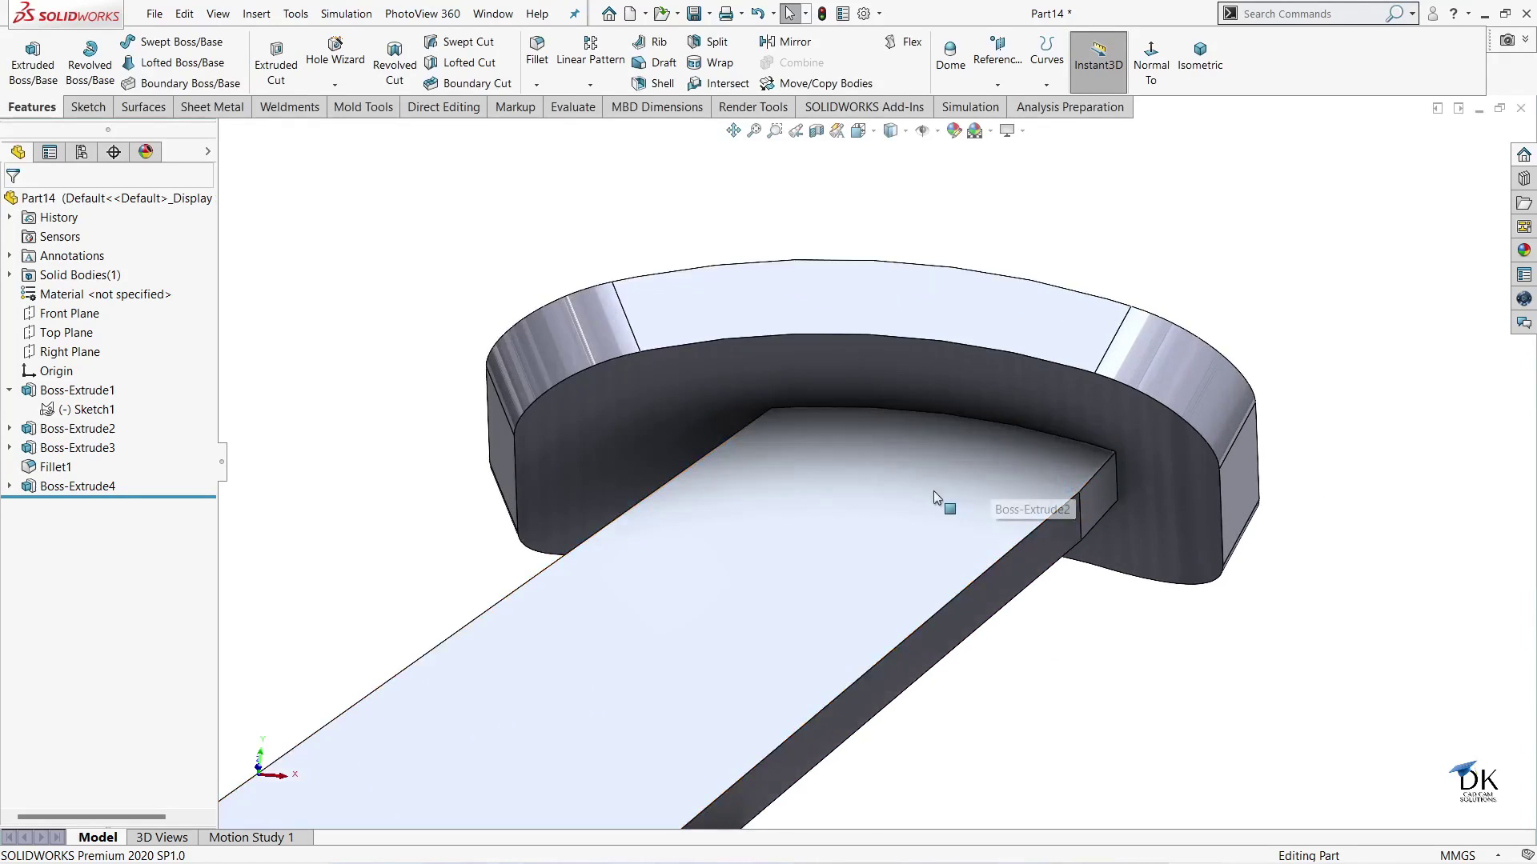
middle_click_drag(933, 491, 947, 432)
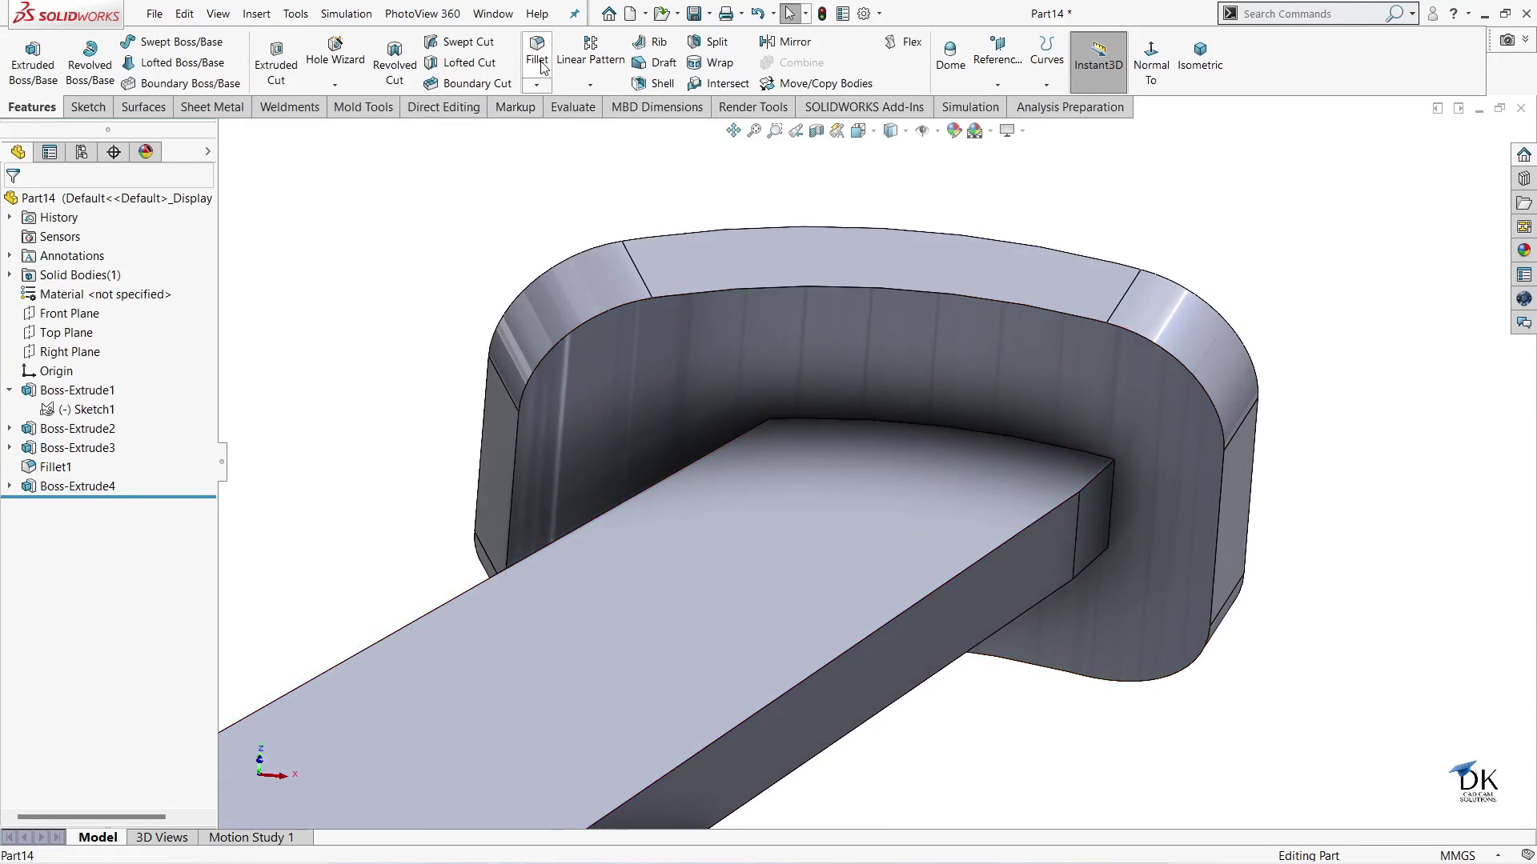
left_click(716, 292)
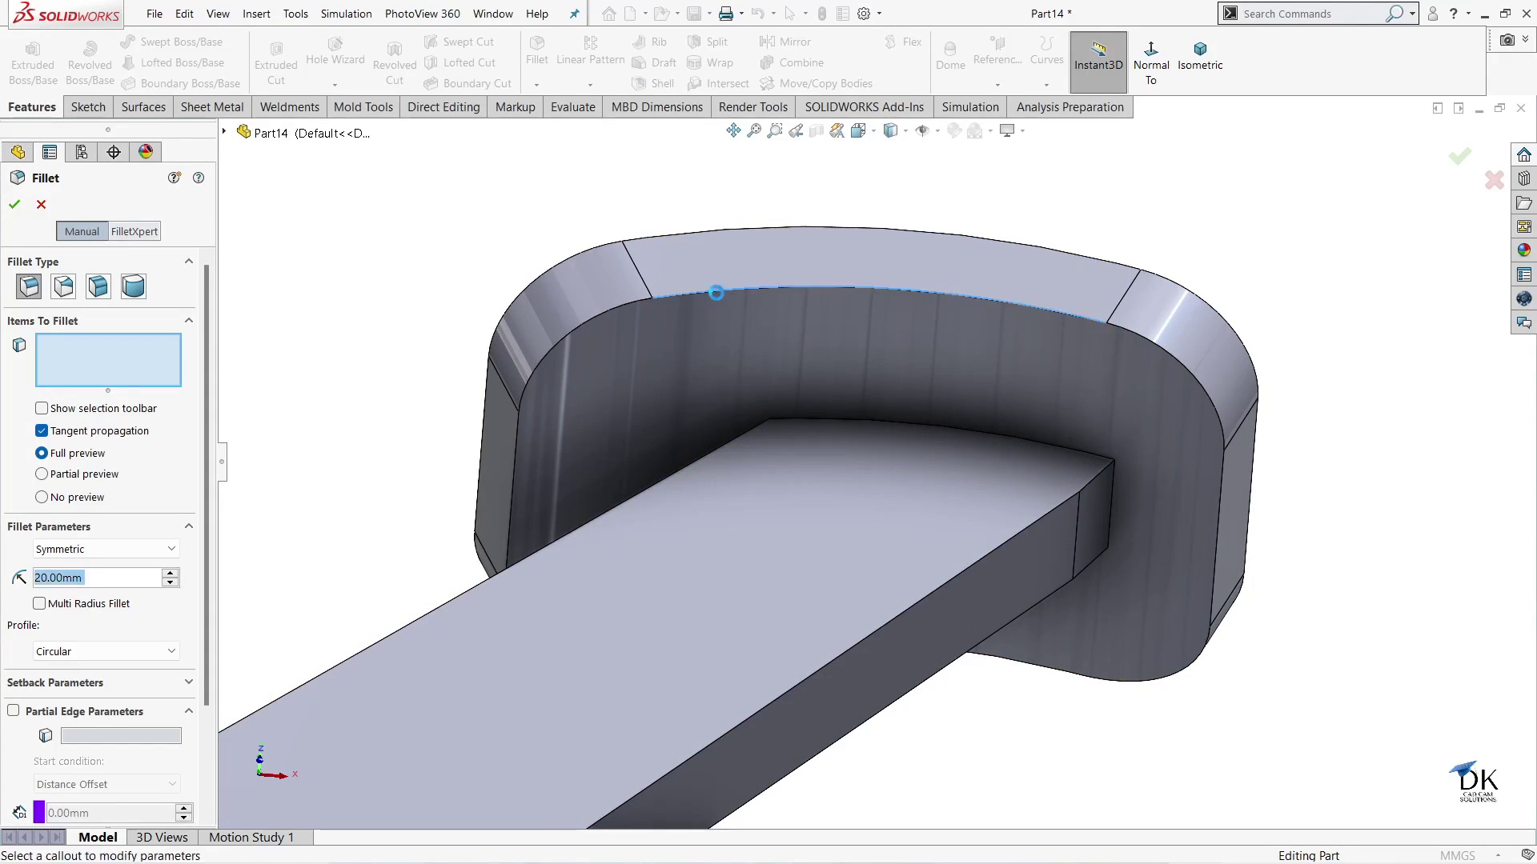
middle_click_drag(722, 353, 767, 534)
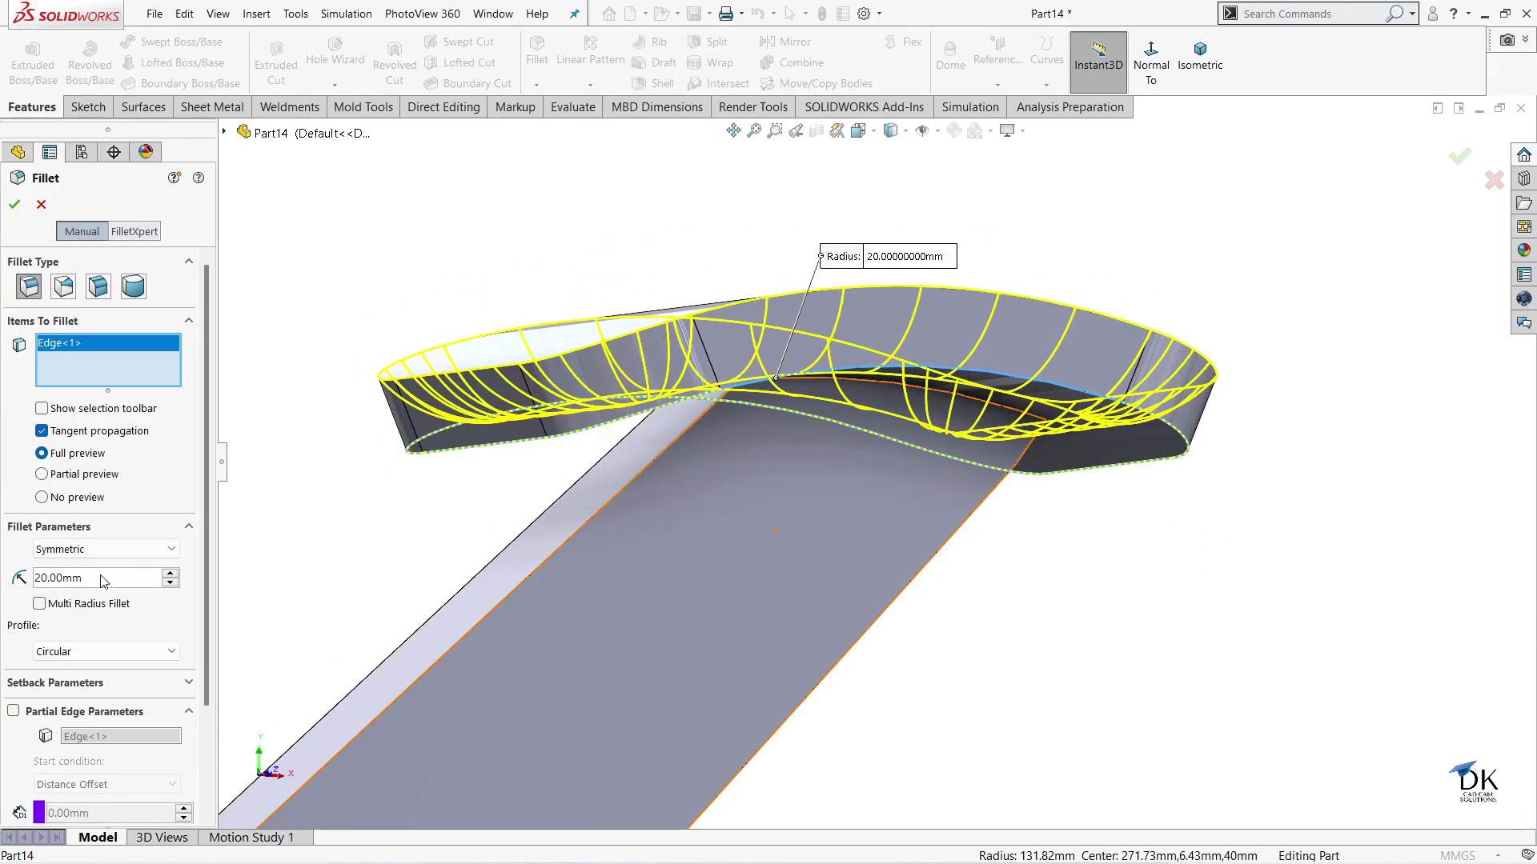
left_click(102, 577)
key("Return")
left_click(97, 577)
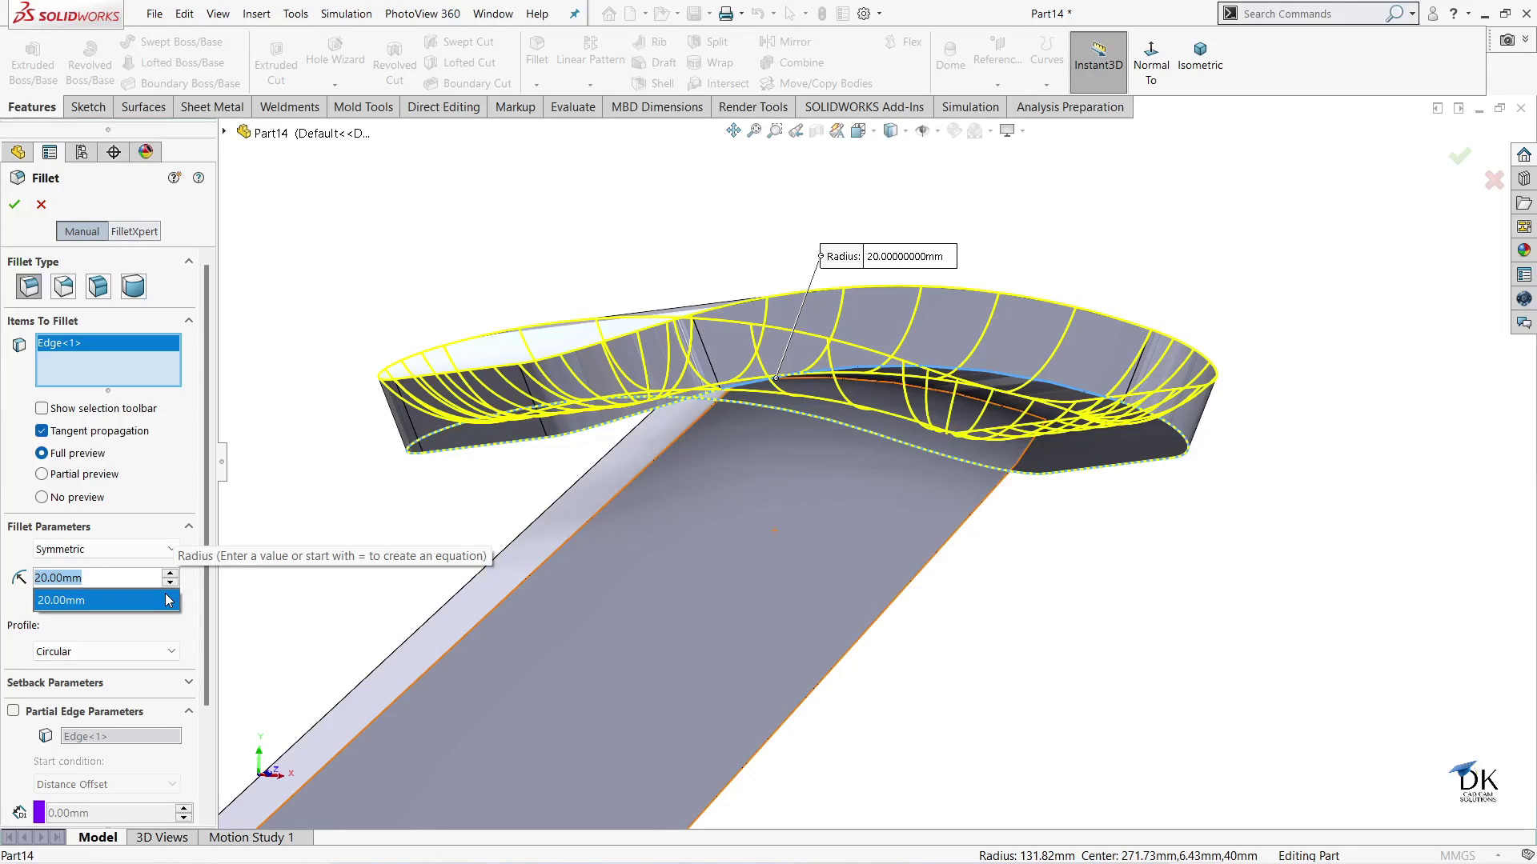
type("2")
key("Return")
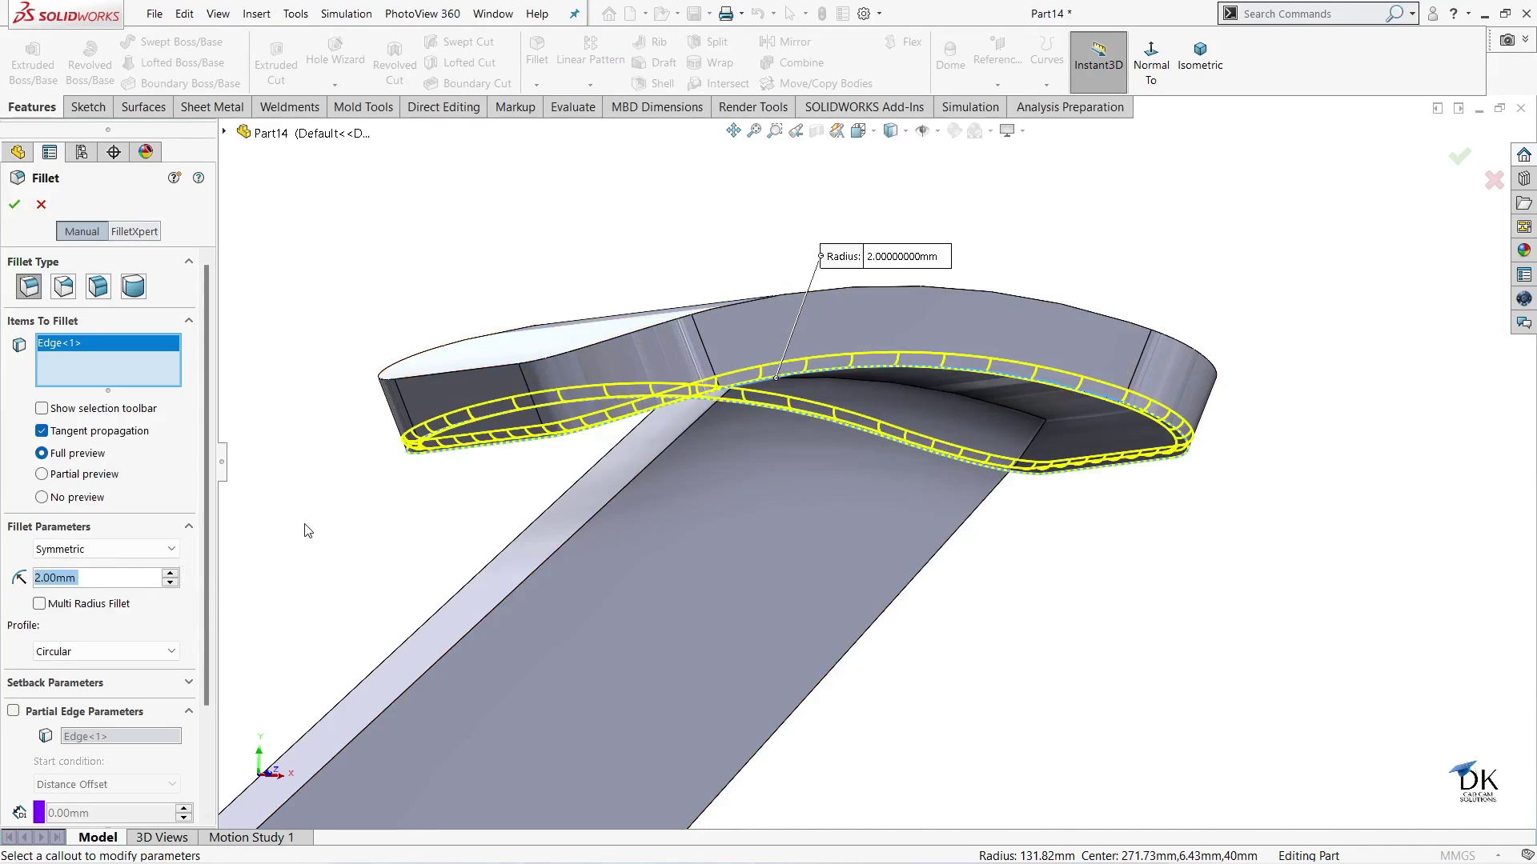
left_click(13, 207)
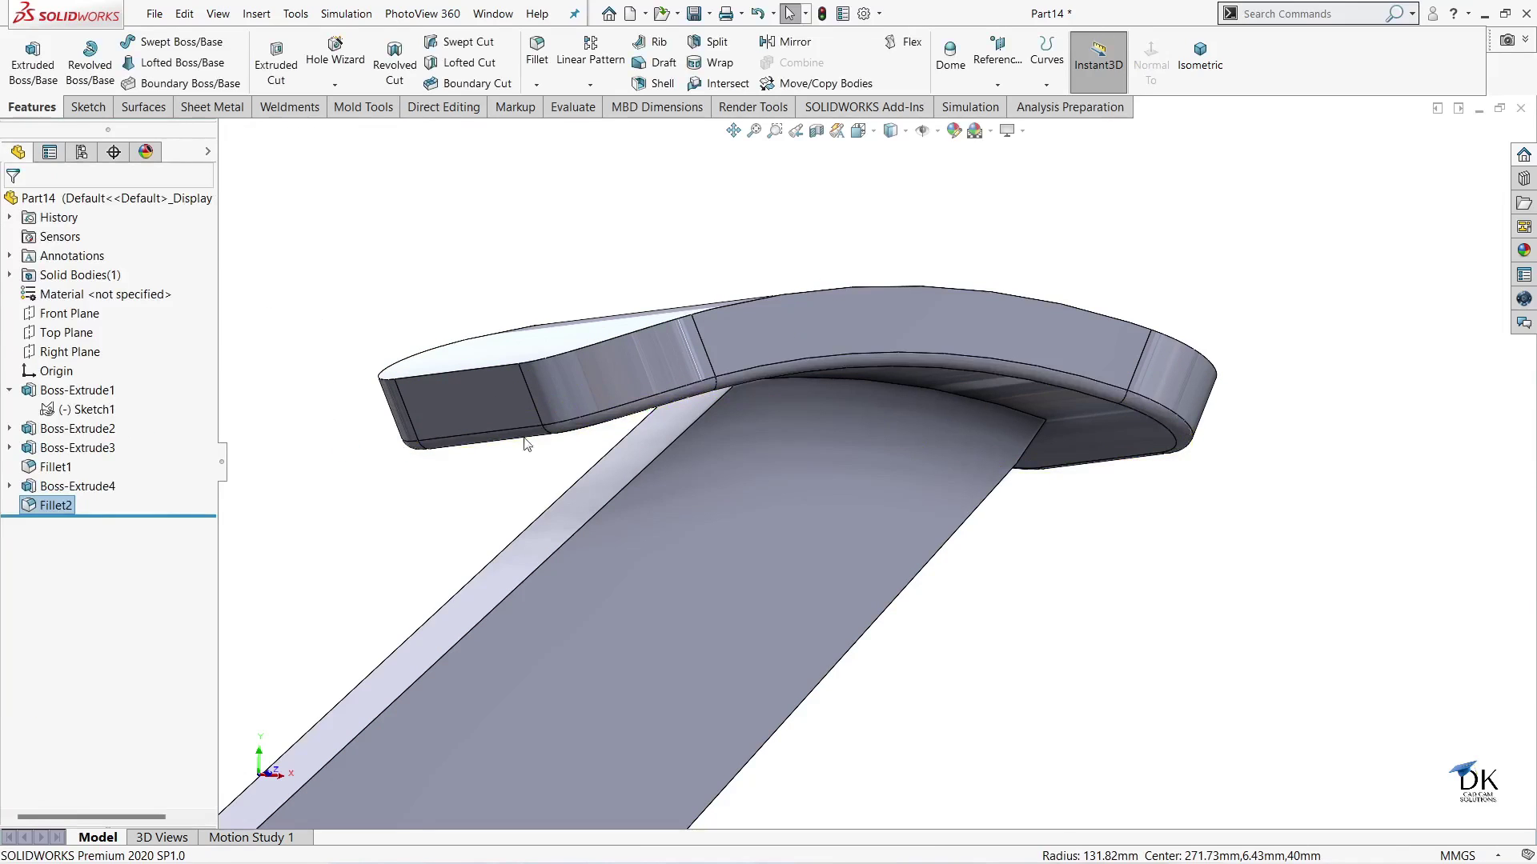
- Fillet the outer edge of the pad's top face at 2 mm
left_click(549, 354)
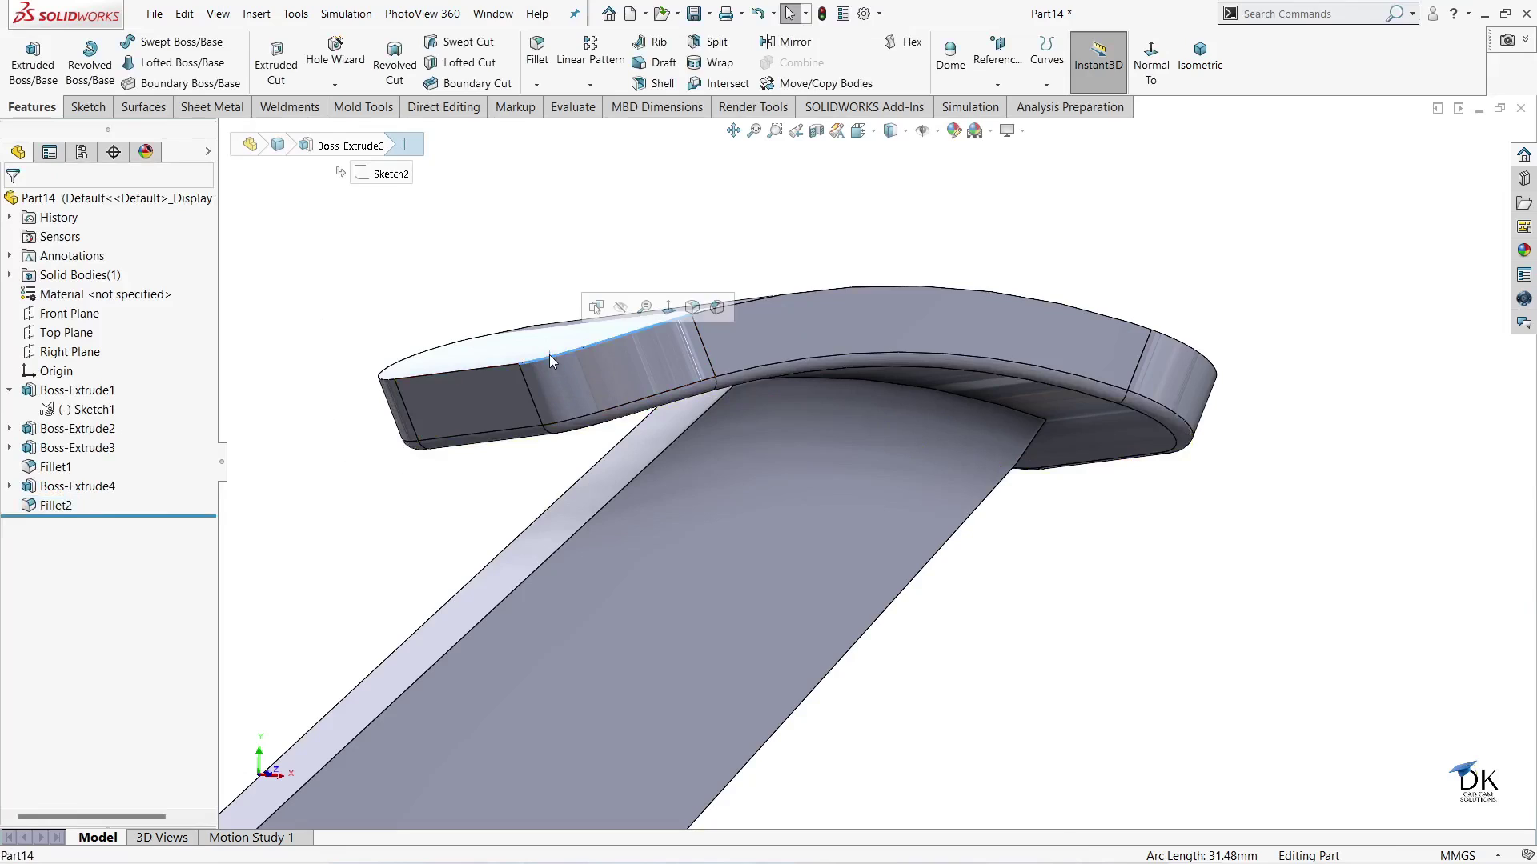
left_click(693, 307)
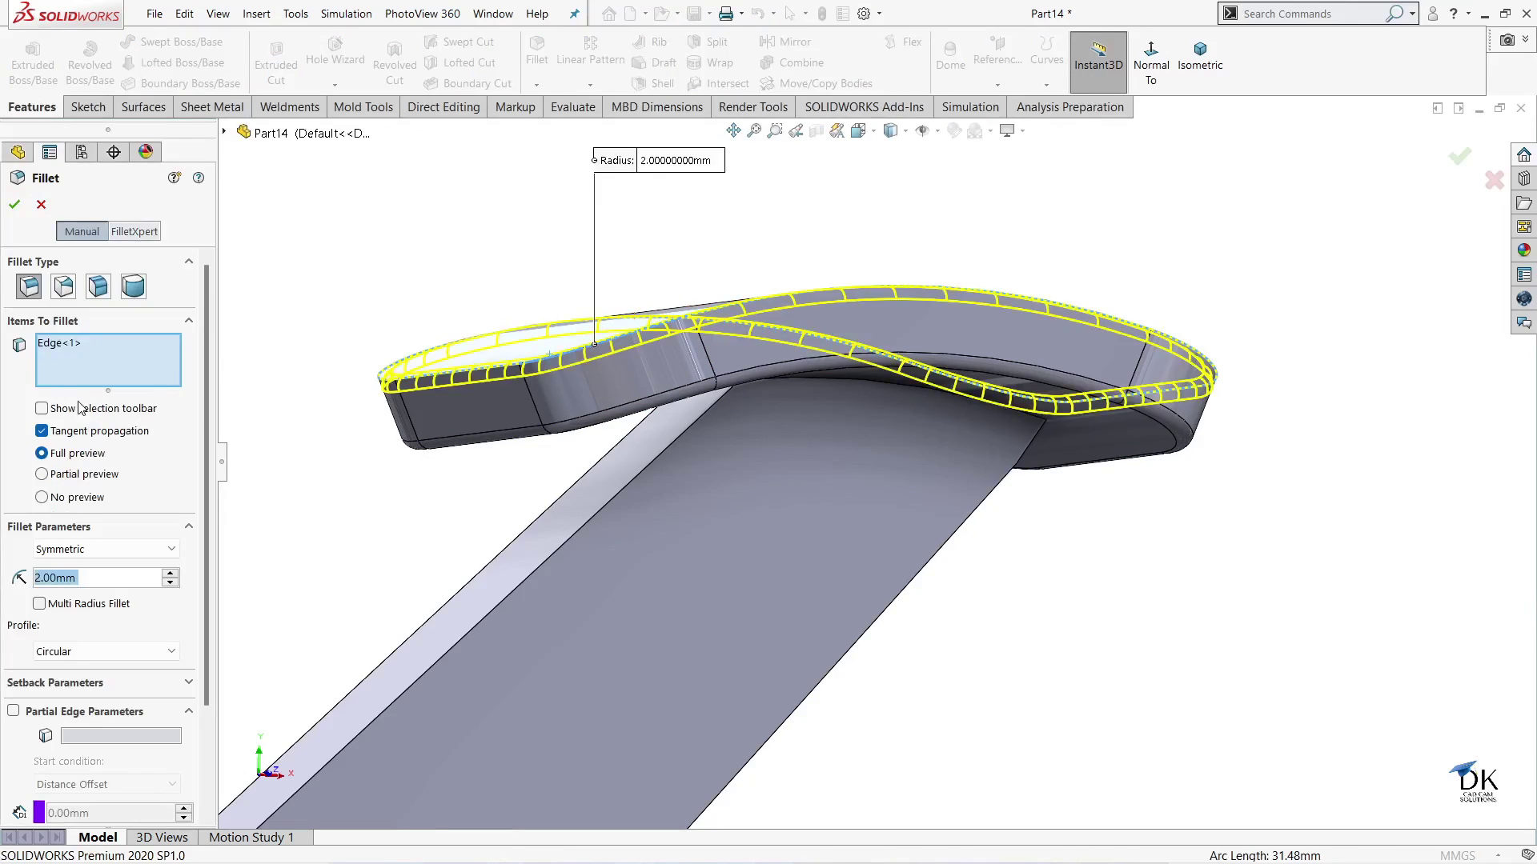
key("Return")
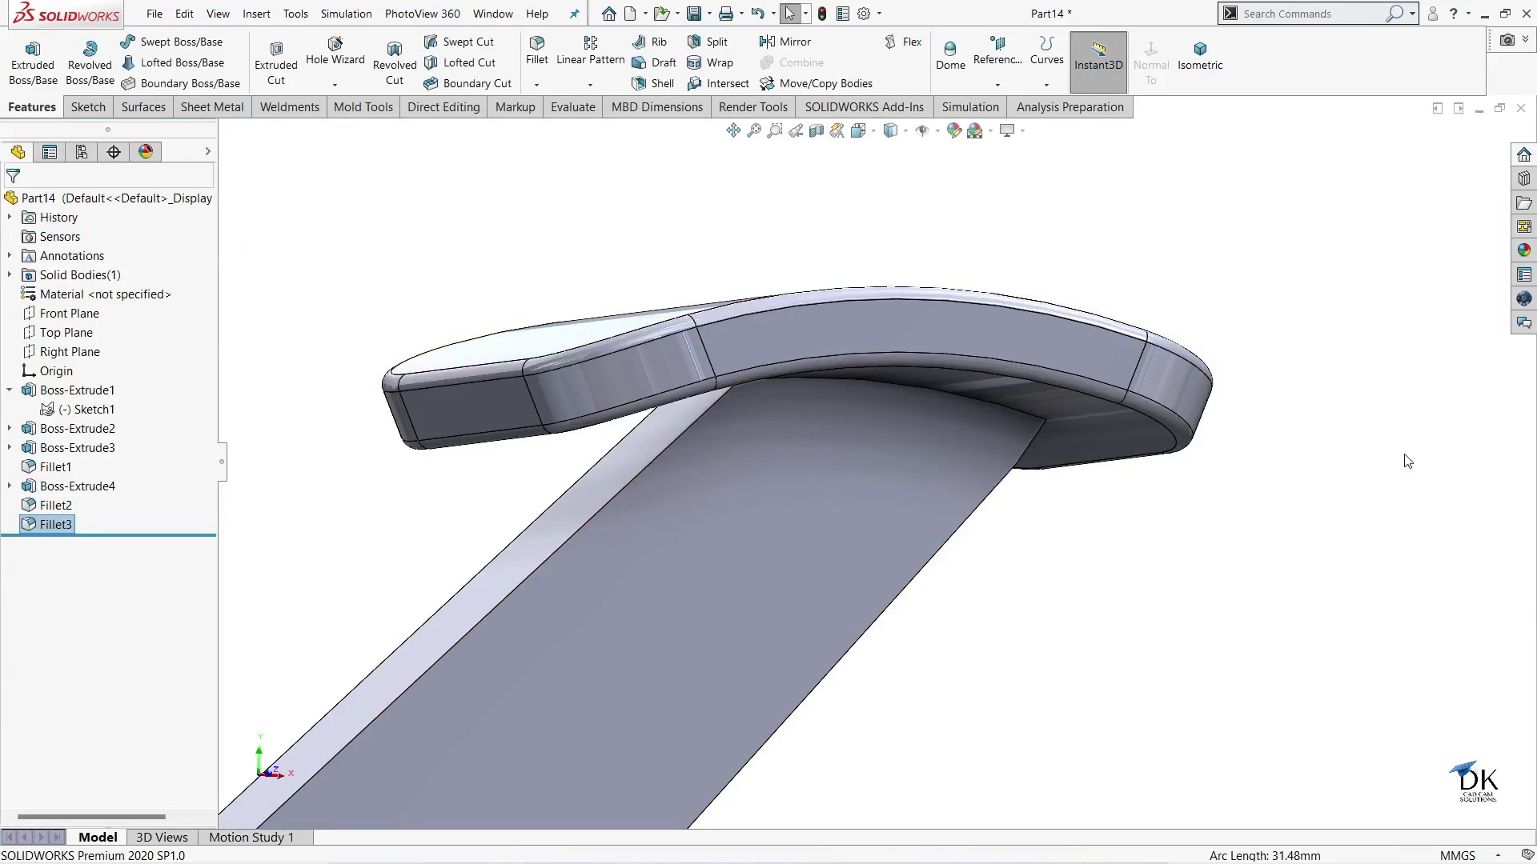
- Fillet the four arm-to-pad junction edges with a 5 mm radius
mouse_move(1373, 335)
middle_mouse_down()
mouse_move(1266, 573)
mouse_move(1328, 377)
mouse_move(1068, 580)
mouse_move(940, 597)
mouse_move(945, 440)
middle_mouse_up()
scroll(945, 440, "down", 2)
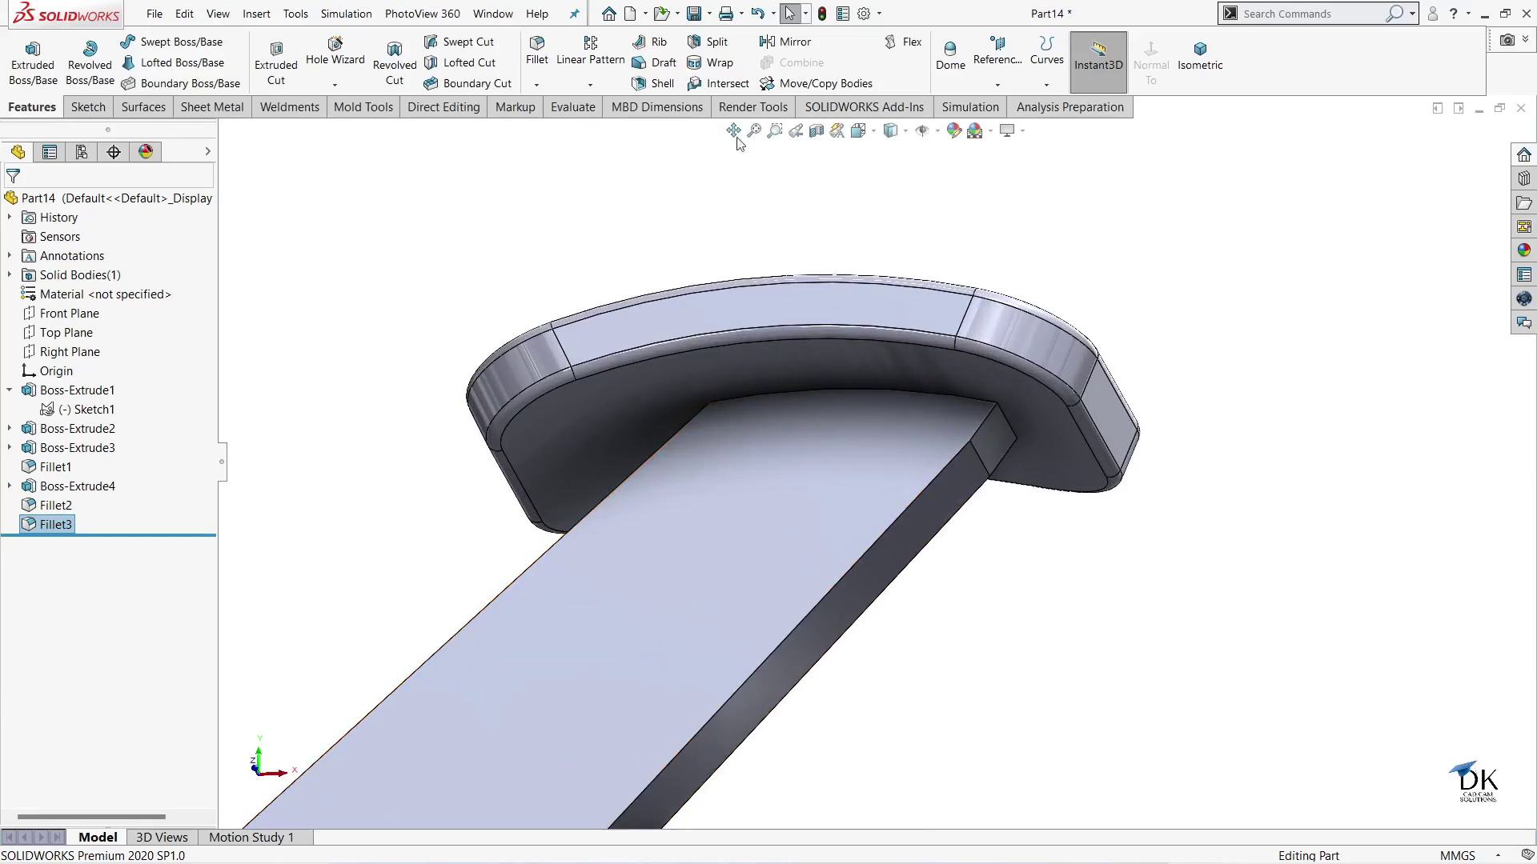
left_click(536, 50)
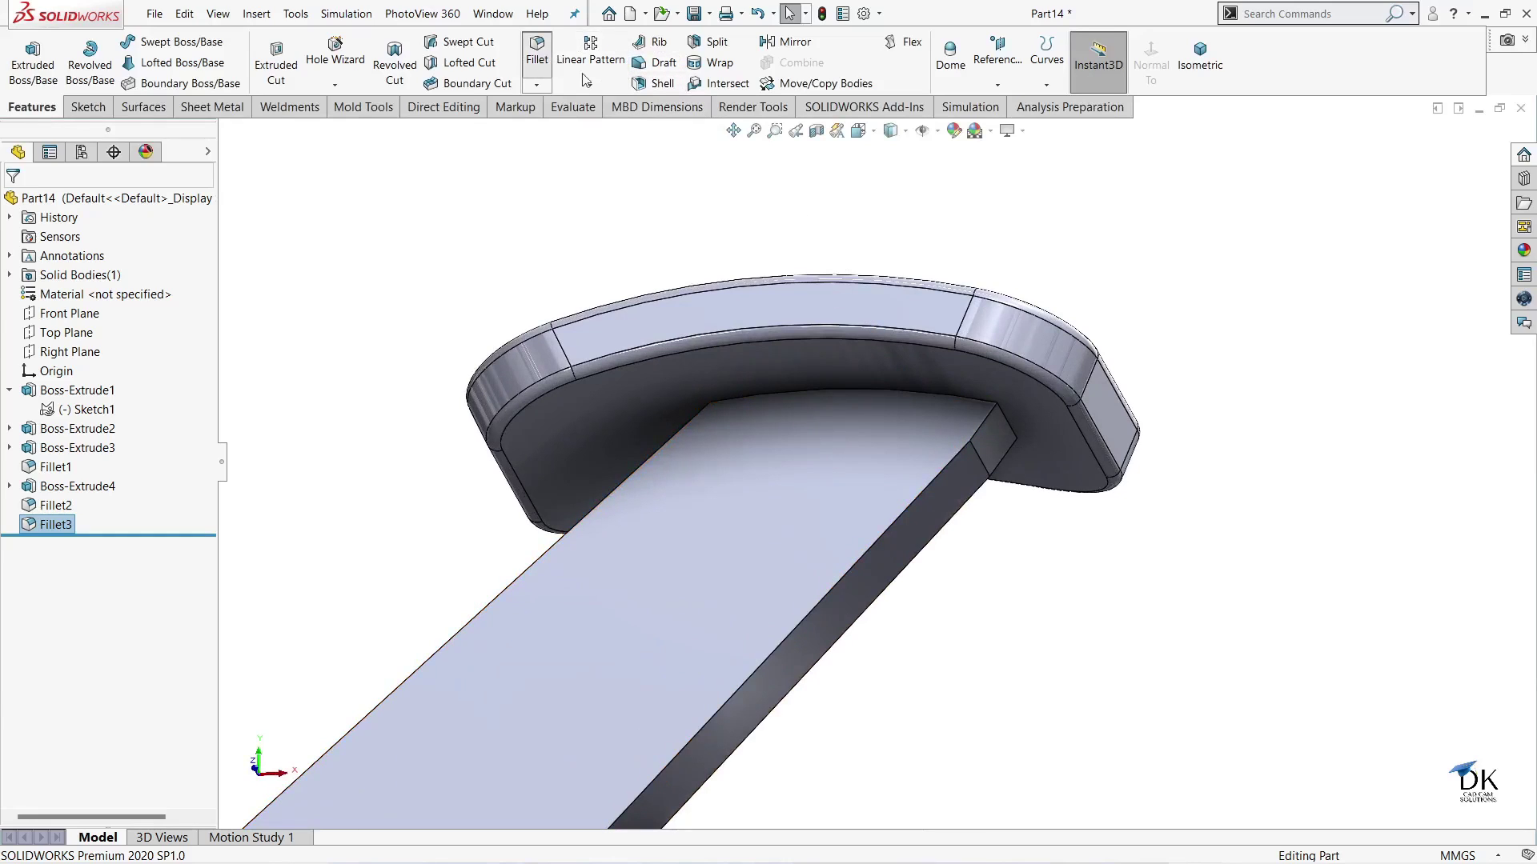
left_click(844, 391)
middle_click_drag(1049, 523, 912, 401)
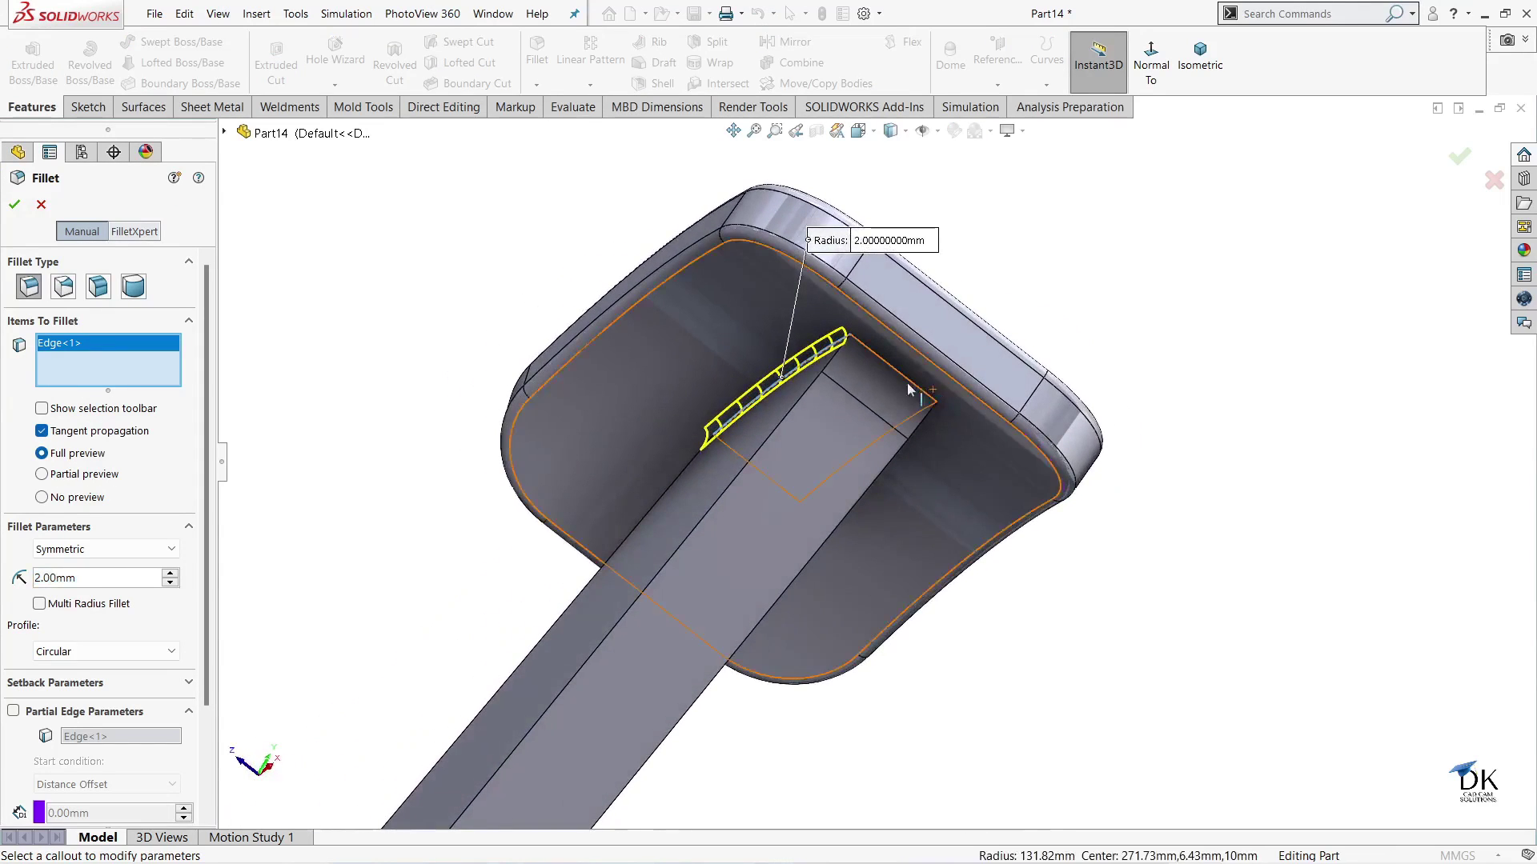
left_click(896, 375)
middle_click_drag(1041, 590, 1017, 353)
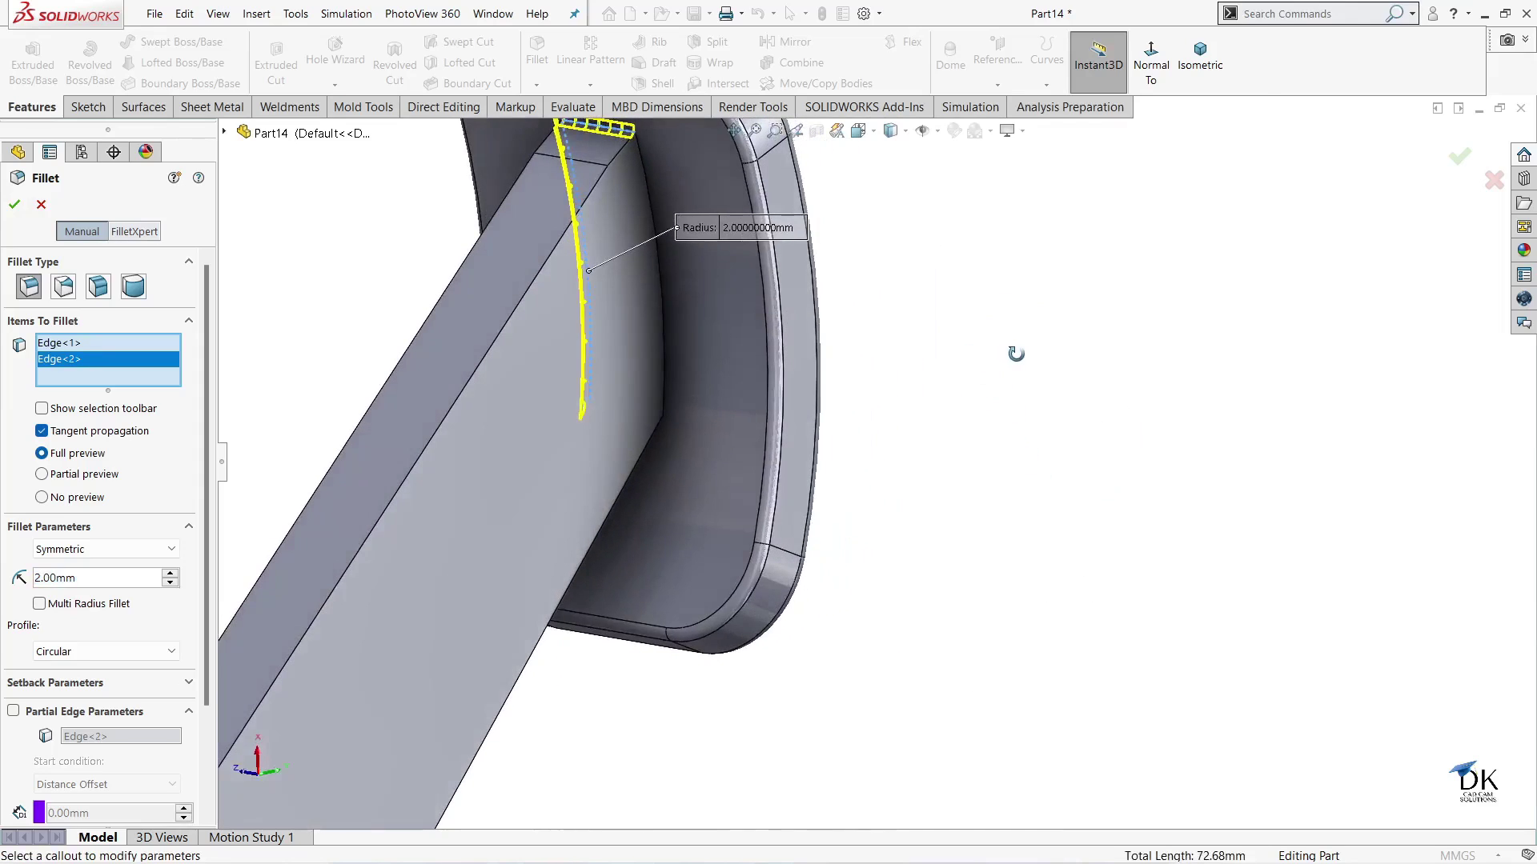
left_click(661, 272)
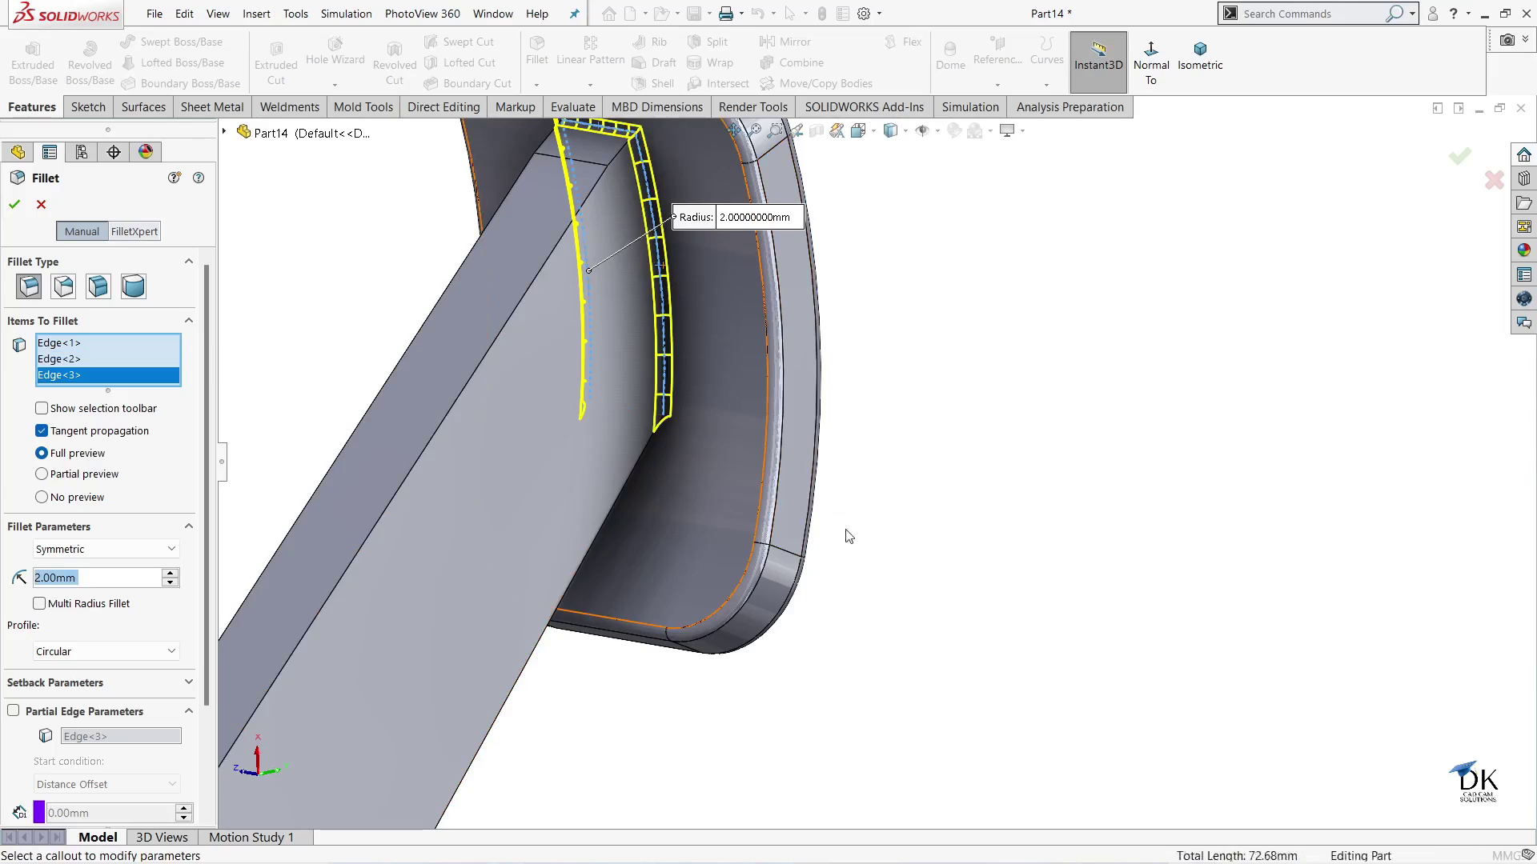
mouse_move(848, 537)
middle_mouse_down()
mouse_move(817, 240)
mouse_move(851, 189)
middle_mouse_up()
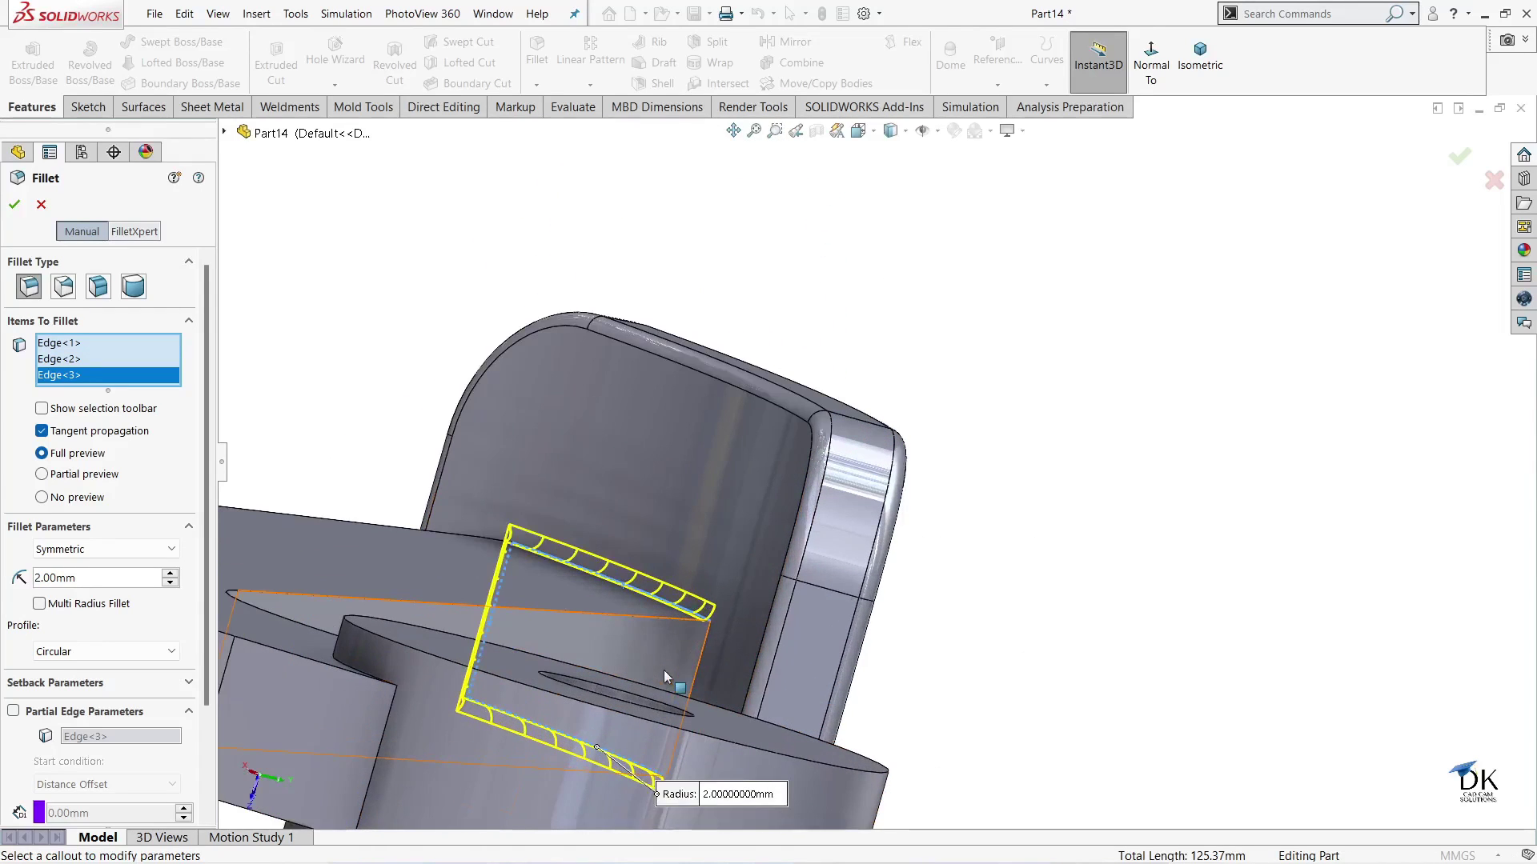
left_click(706, 646)
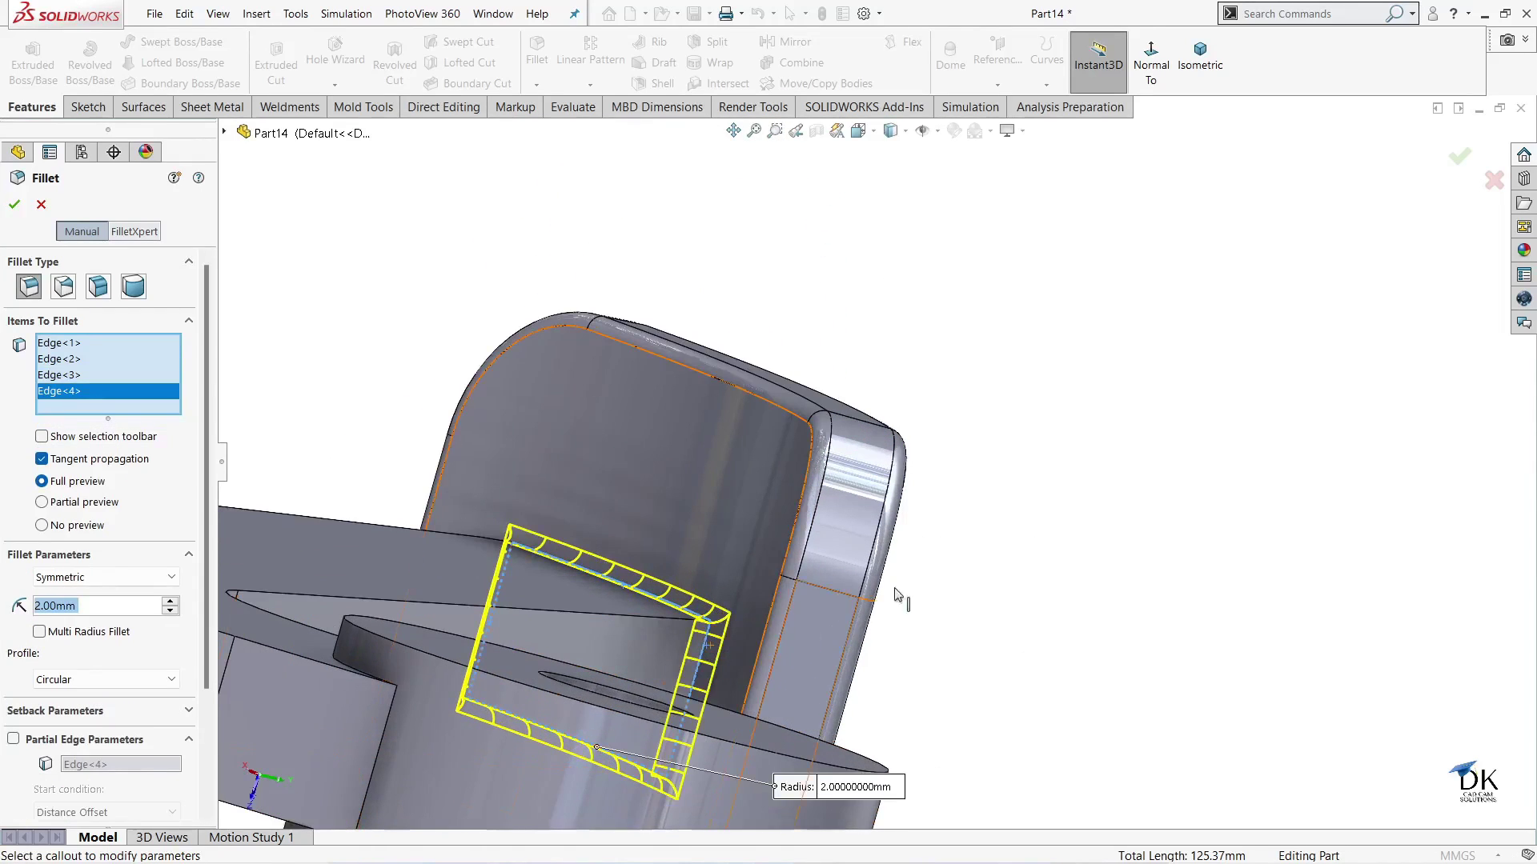
mouse_move(898, 596)
middle_mouse_down()
mouse_move(936, 617)
mouse_move(508, 428)
middle_mouse_up()
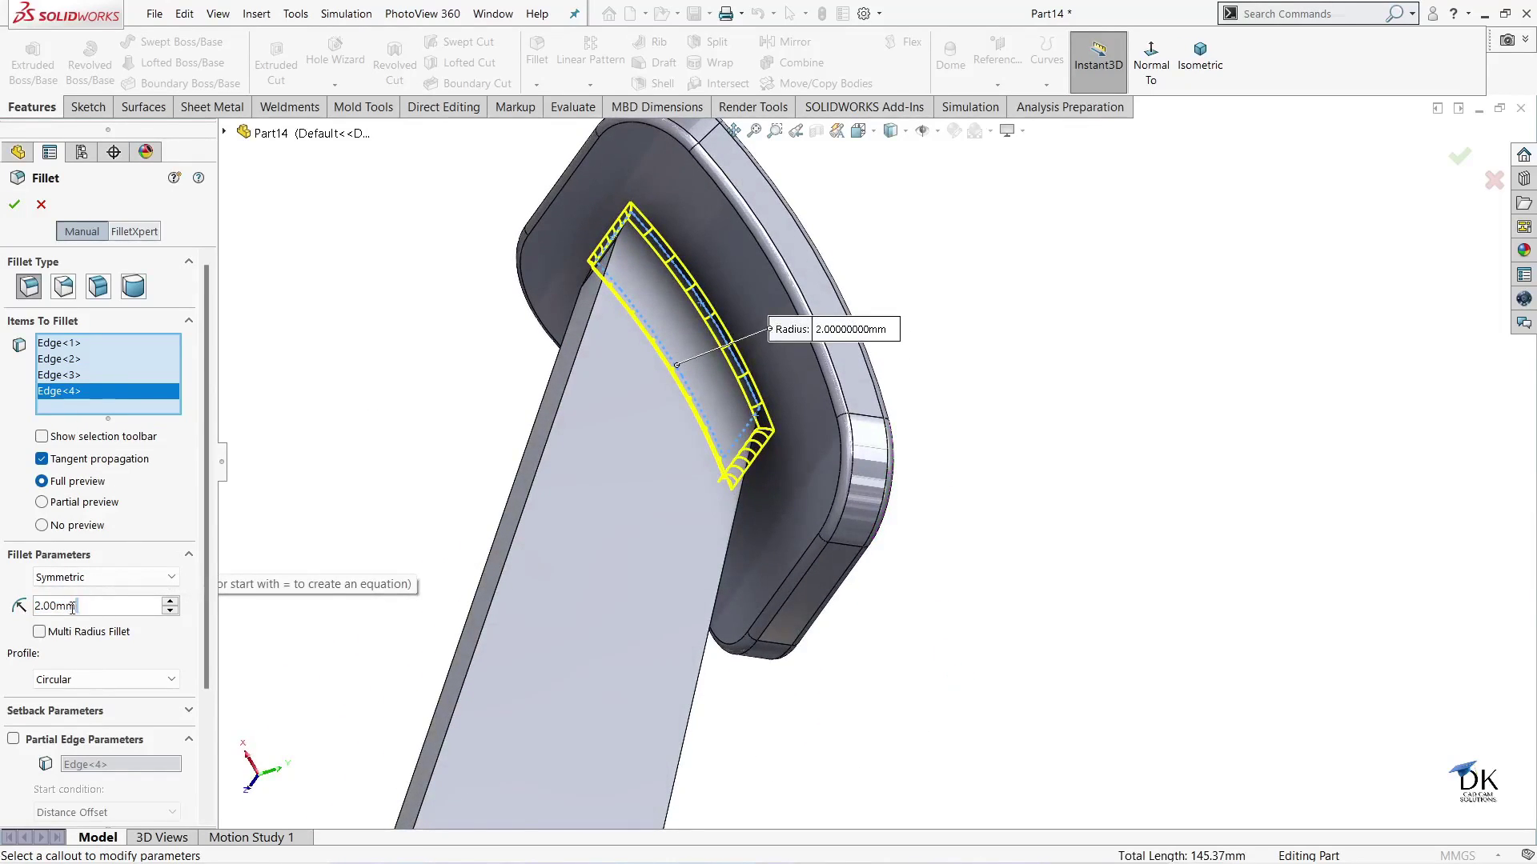
type("5")
key("Return")
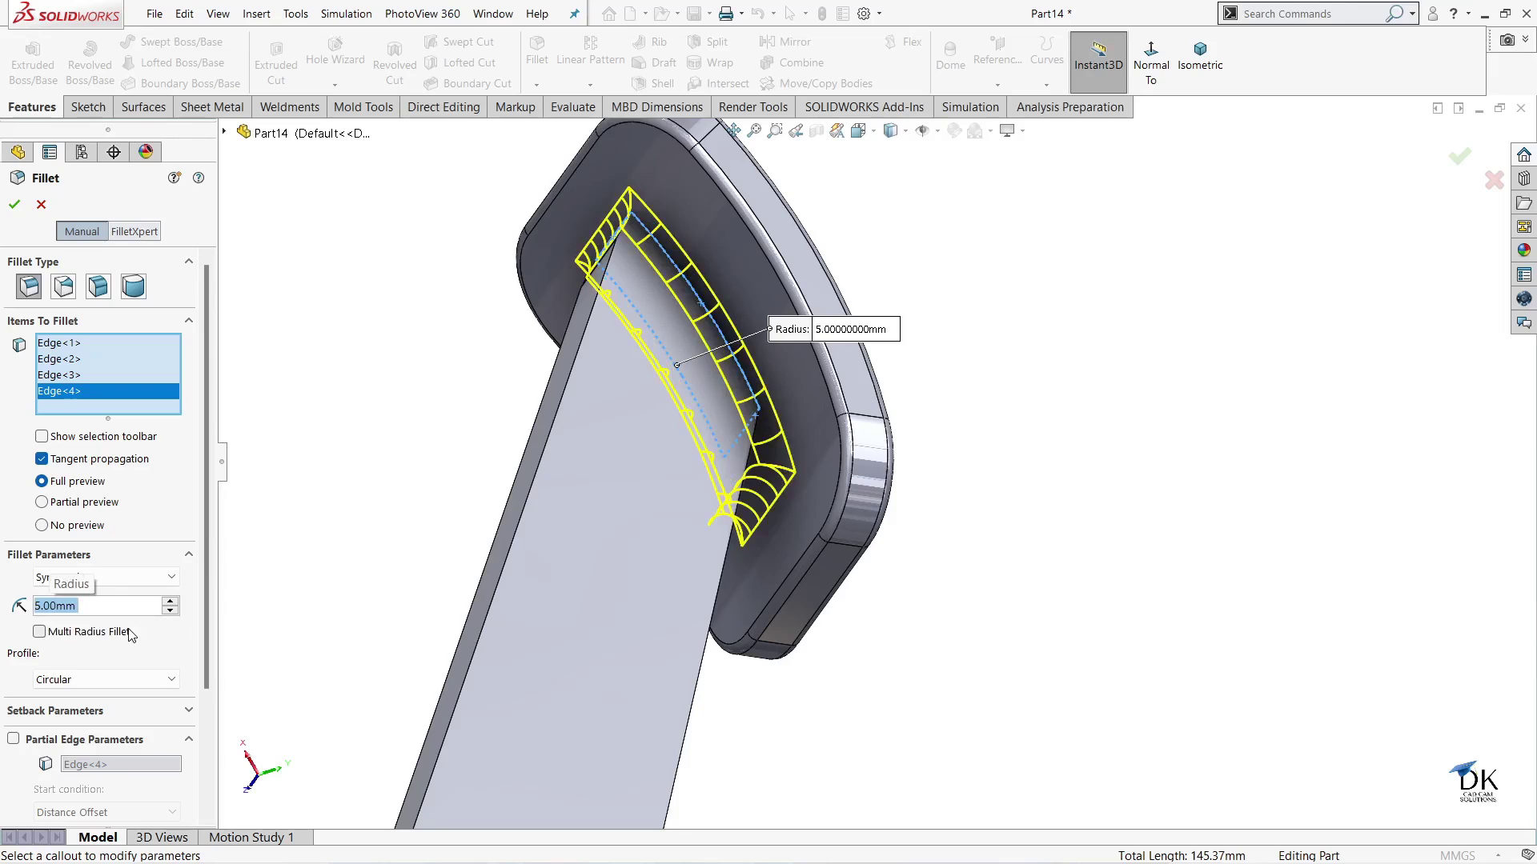
left_click(14, 204)
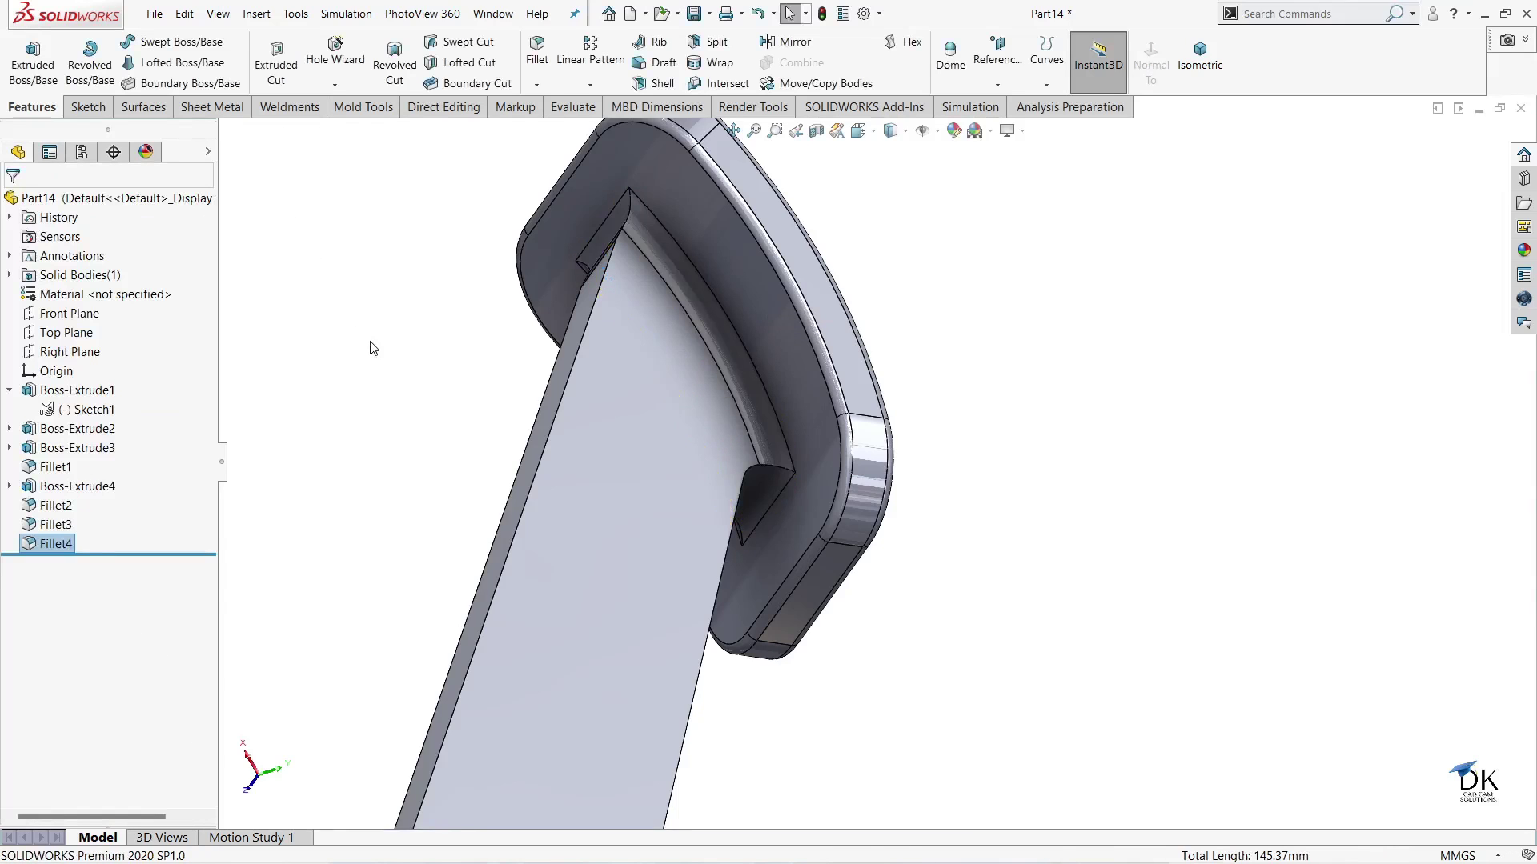
- Open Sketch4 on the arm's flat top face and convert its edges into it
mouse_move(858, 495)
middle_mouse_down()
mouse_move(971, 597)
mouse_move(957, 700)
mouse_move(857, 378)
mouse_move(957, 665)
mouse_move(813, 496)
mouse_move(871, 457)
mouse_move(892, 491)
mouse_move(721, 662)
mouse_move(902, 617)
mouse_move(1097, 734)
mouse_move(996, 501)
mouse_move(896, 608)
middle_mouse_up()
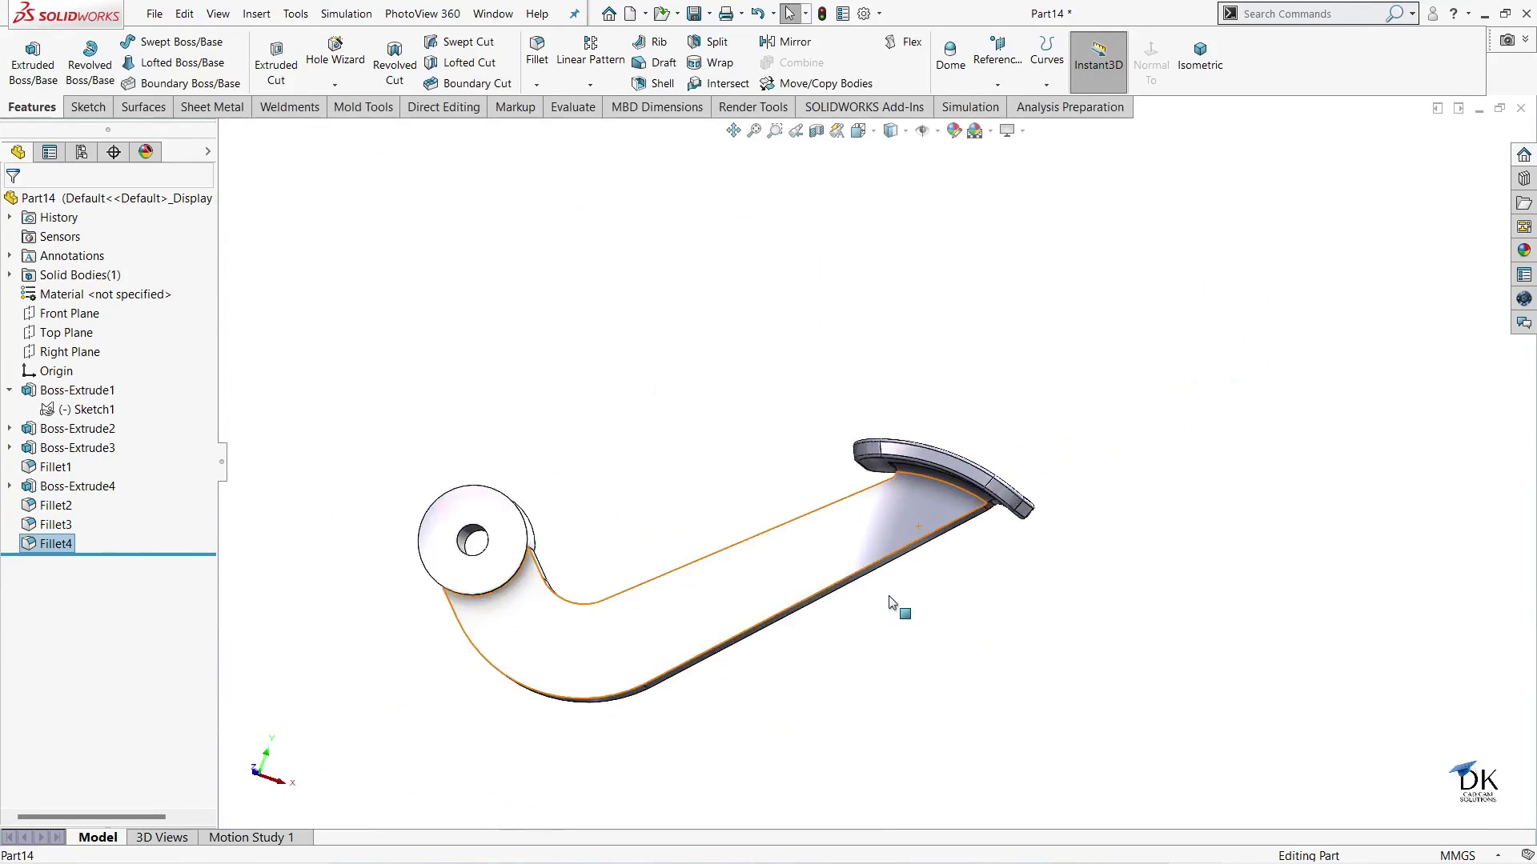
left_click(754, 565)
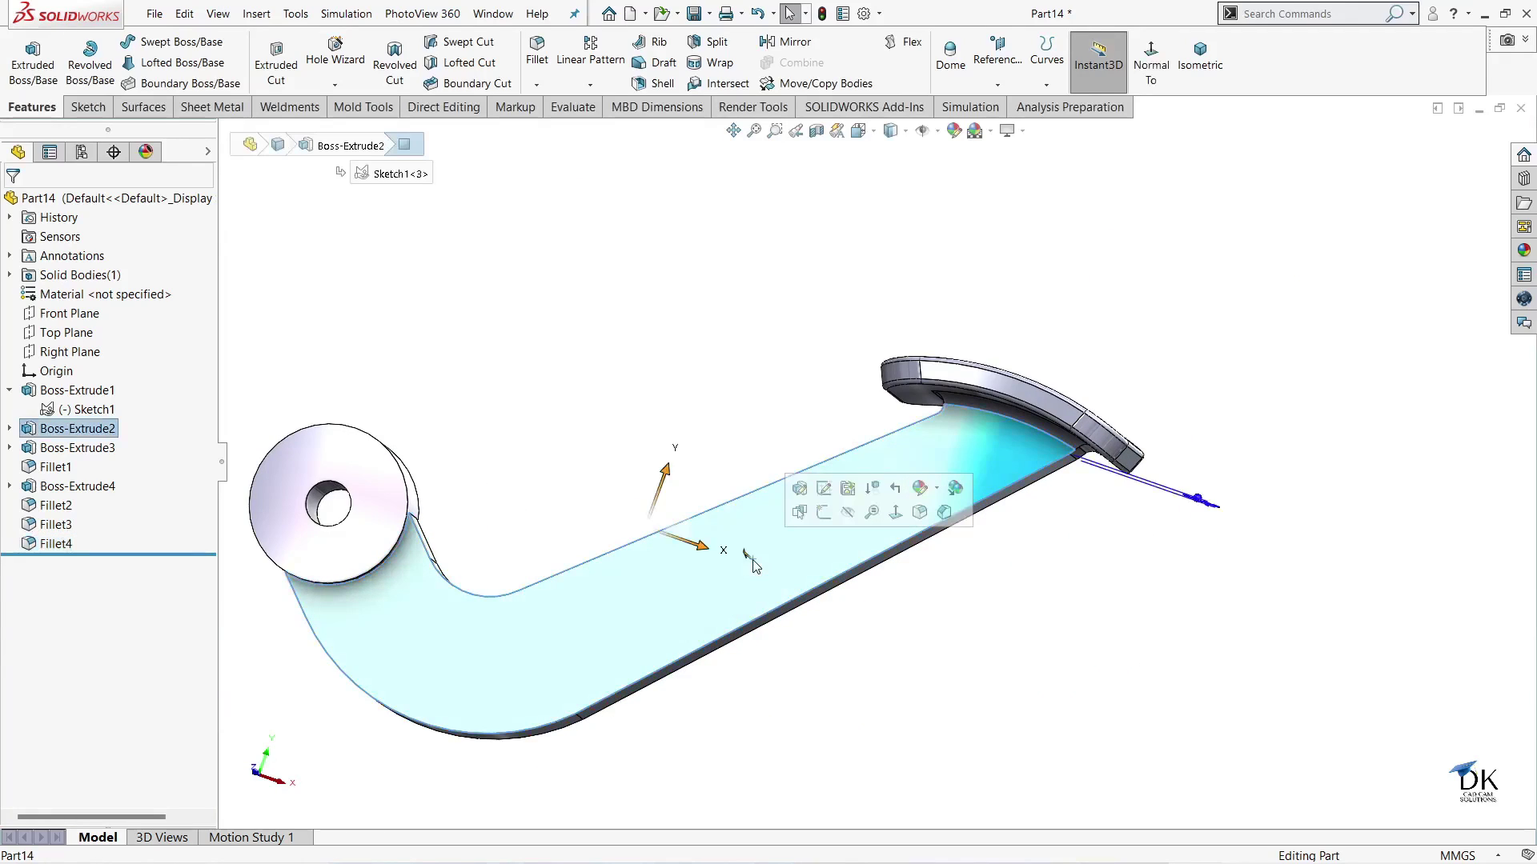
left_click(824, 512)
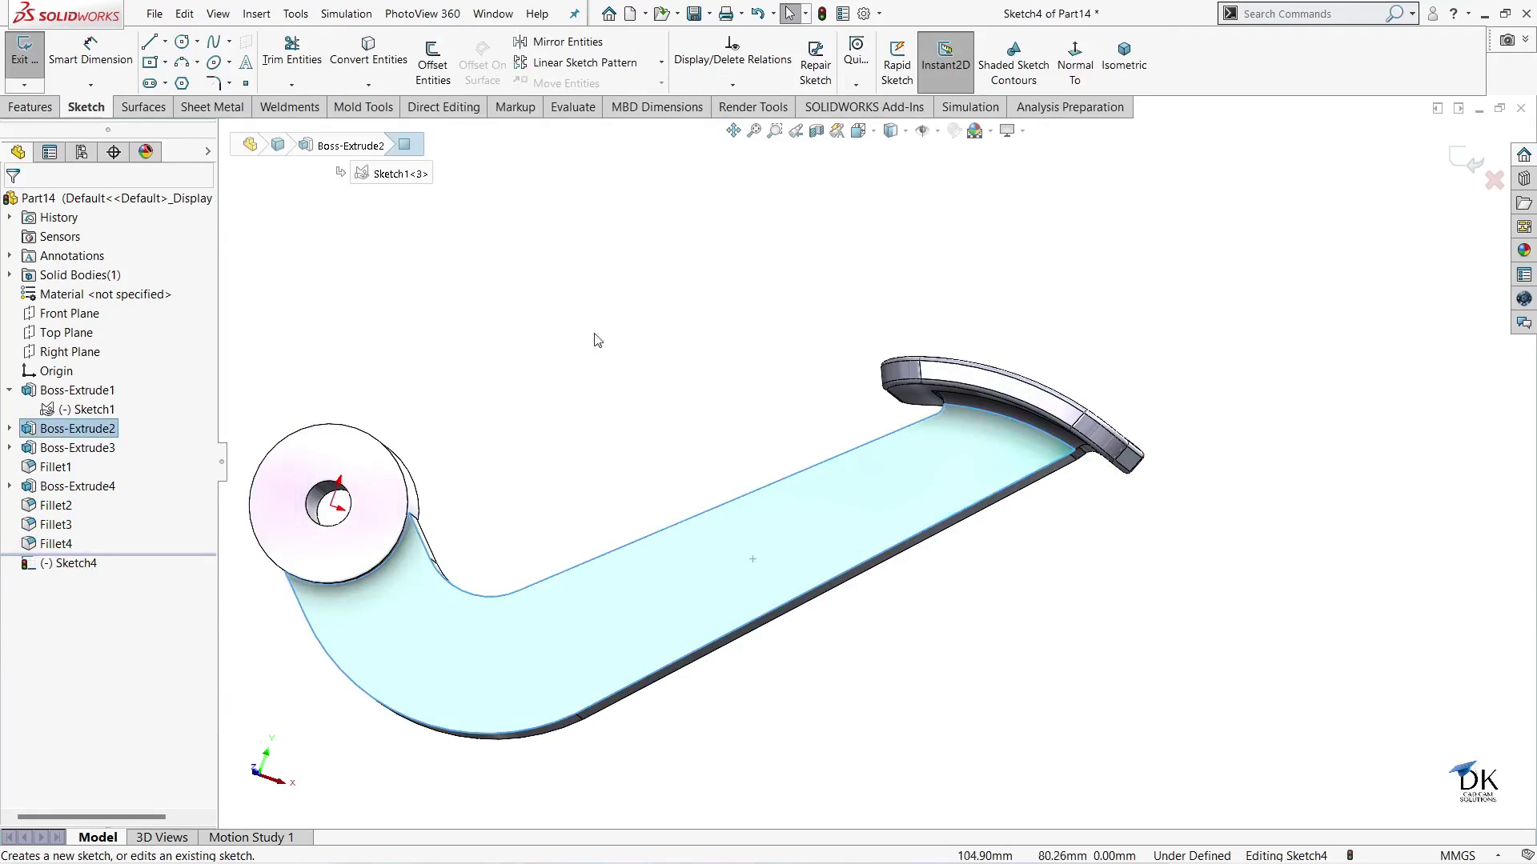
left_click(367, 54)
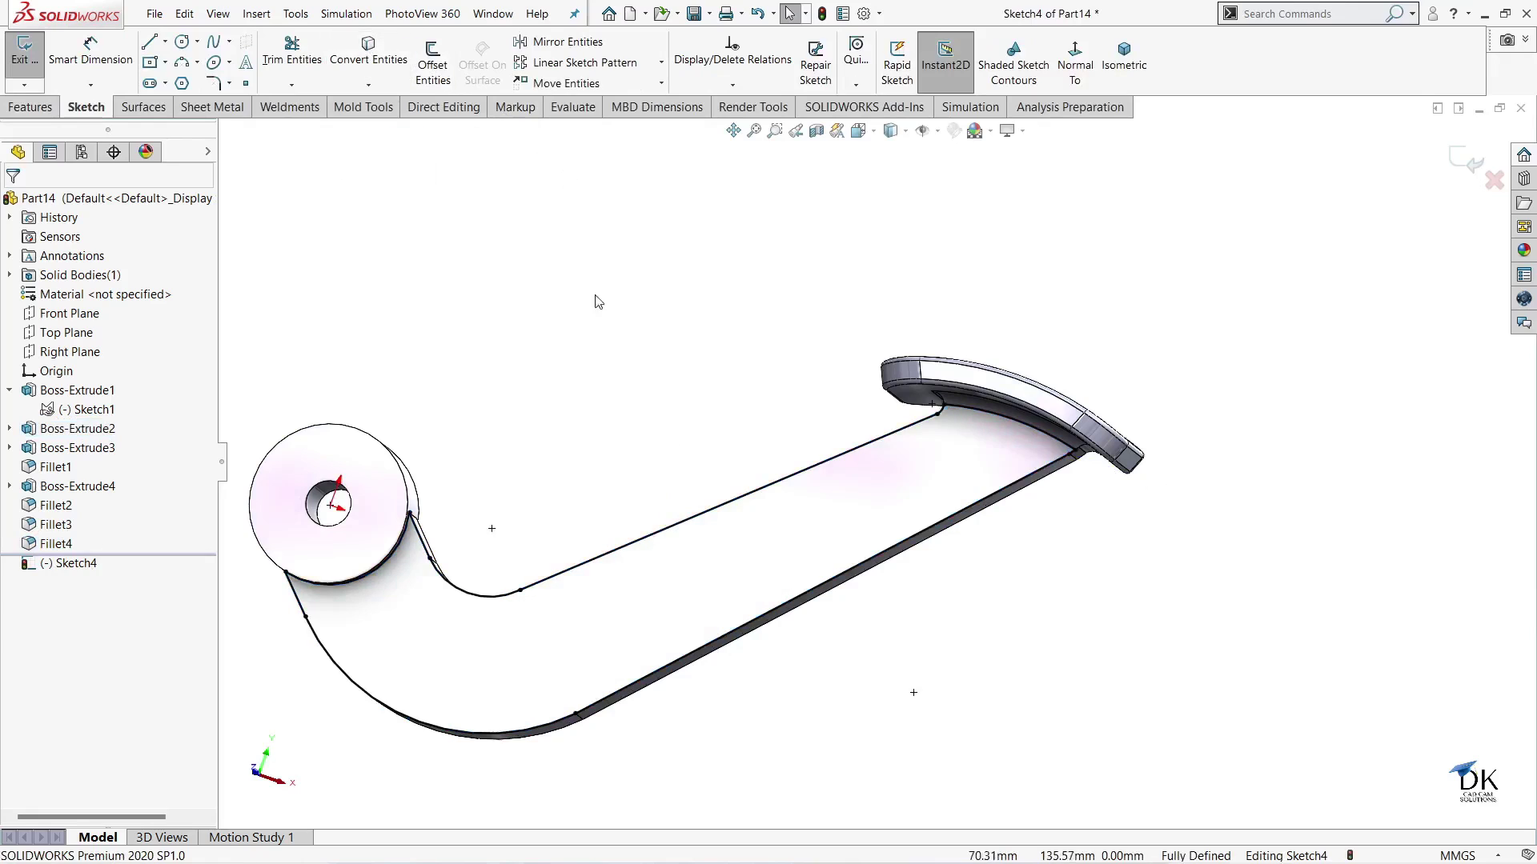
mouse_move(593, 299)
middle_mouse_down()
mouse_move(631, 395)
mouse_move(627, 316)
middle_mouse_up()
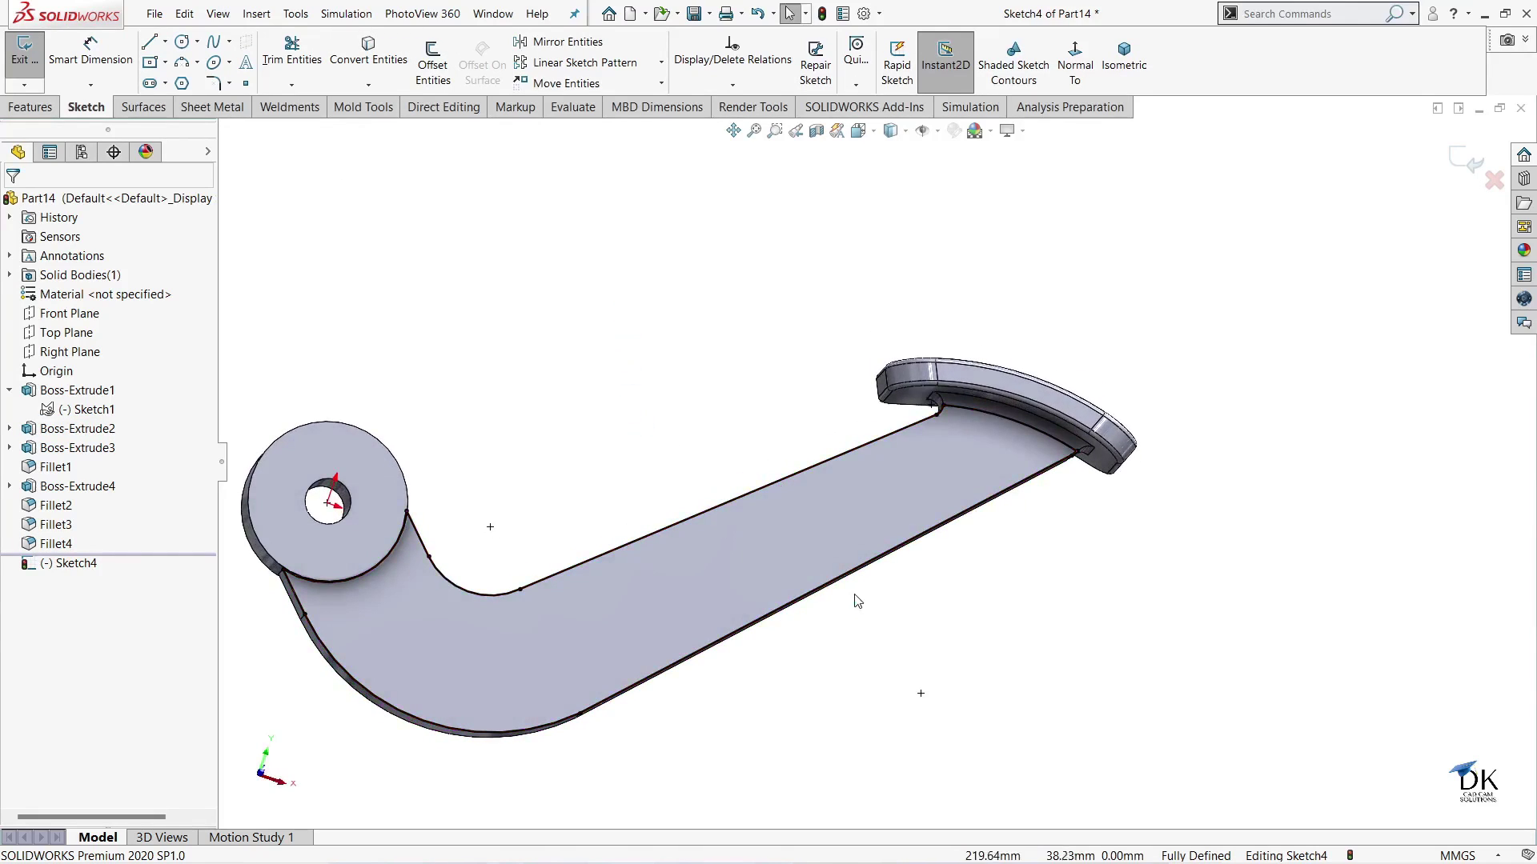
middle_click_drag(824, 651, 832, 655, "ctrl")
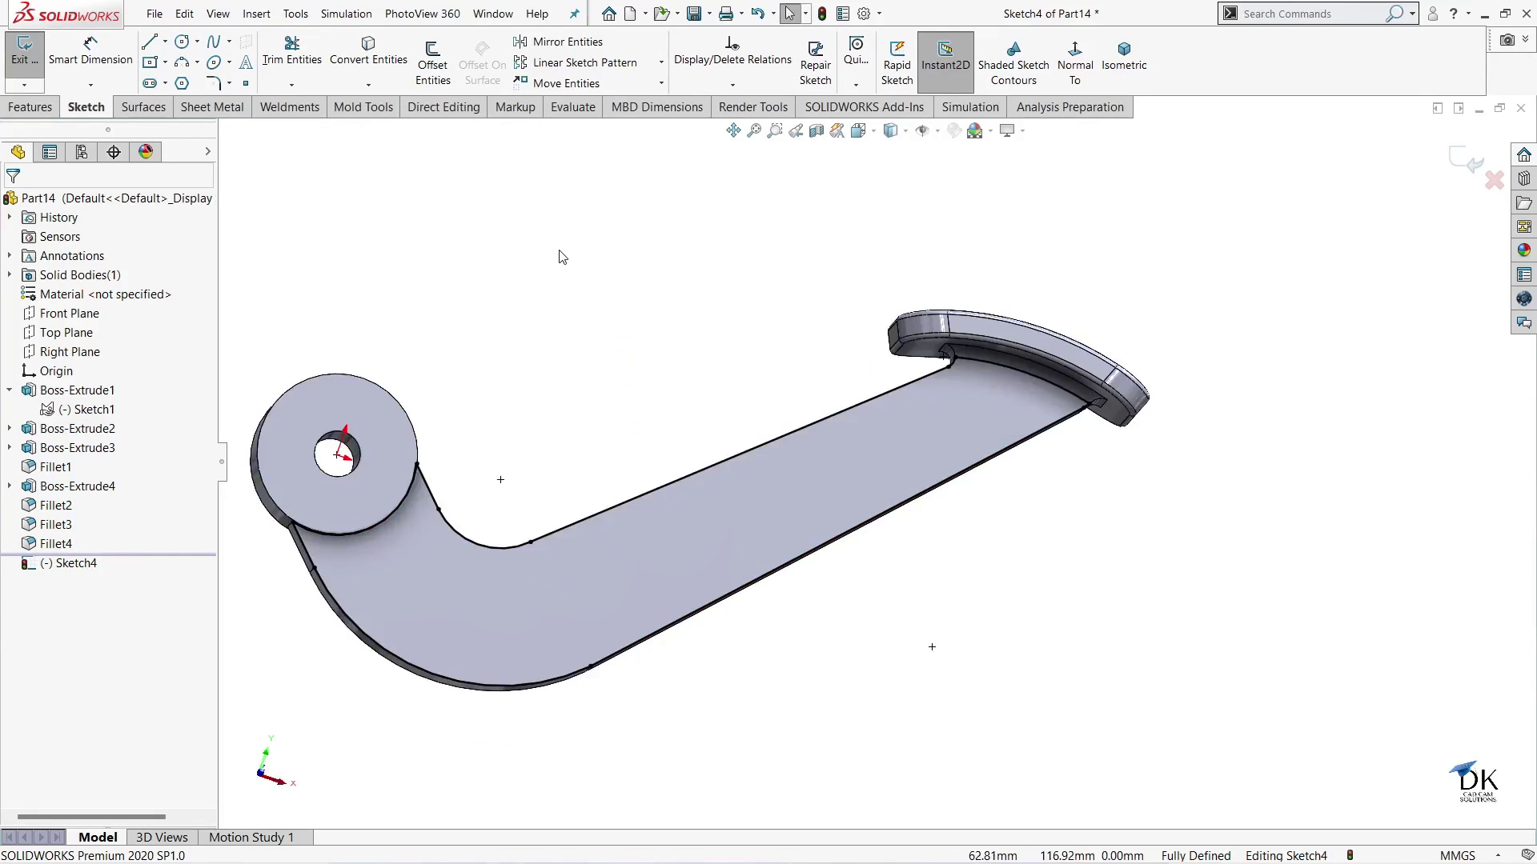
- Offset the arm's edge chain 12 mm inward (reversed), then exit Sketch4
left_click(442, 84)
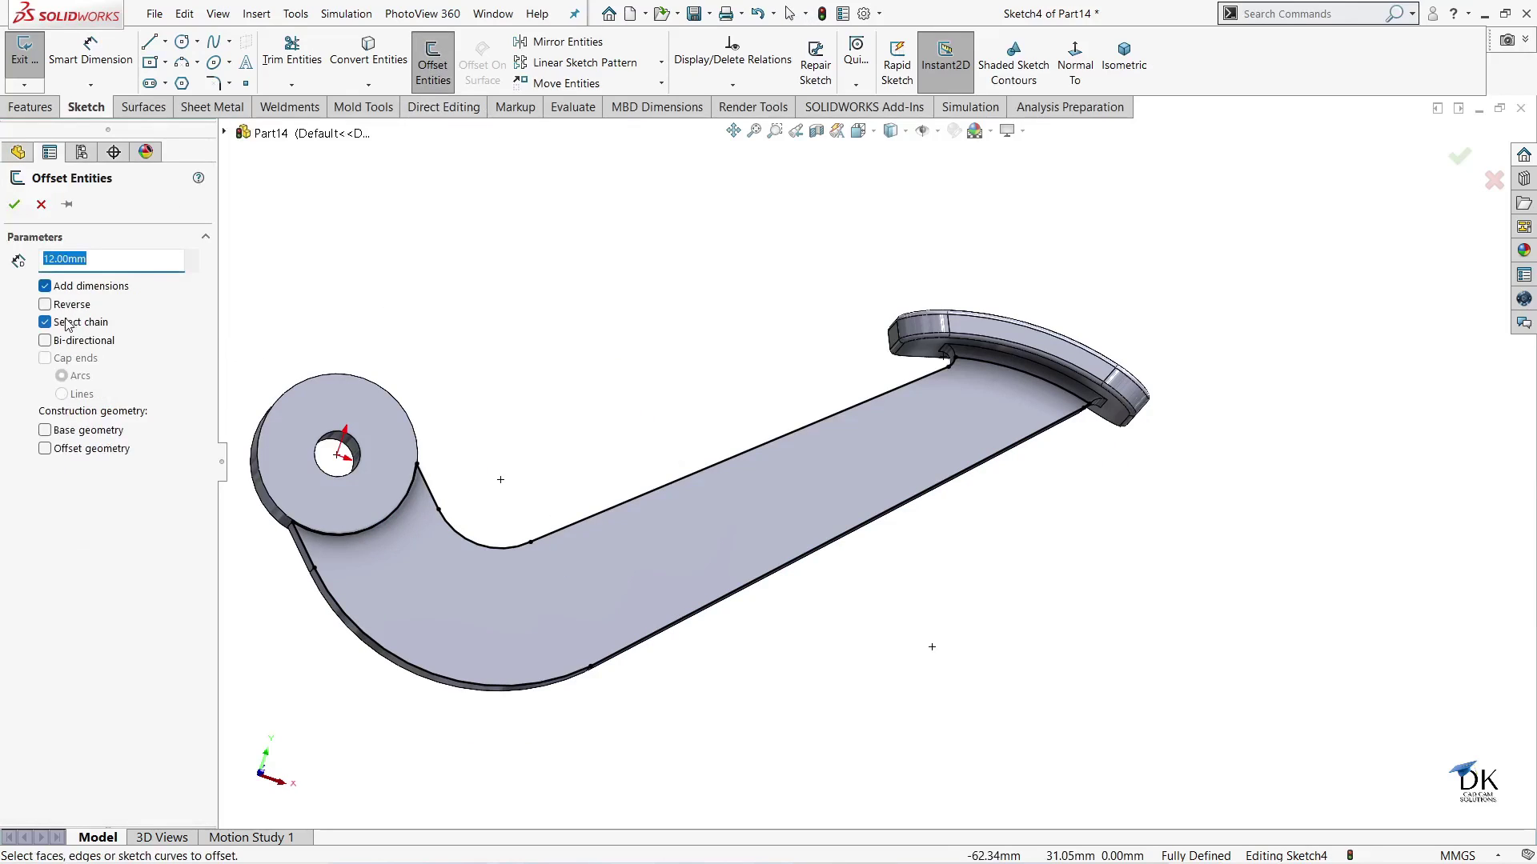
left_click(549, 539)
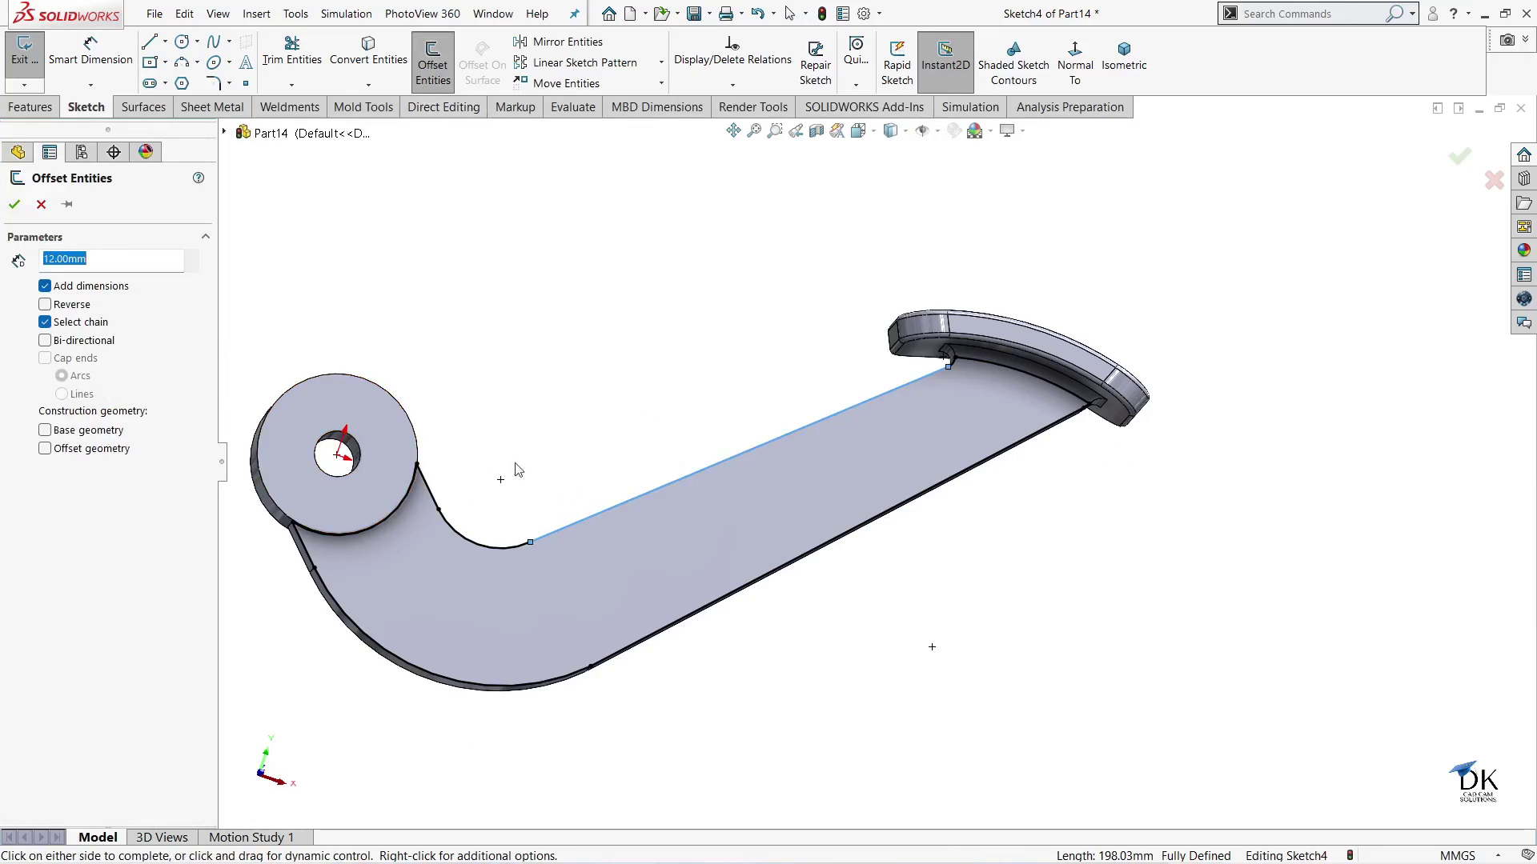
left_click(50, 306)
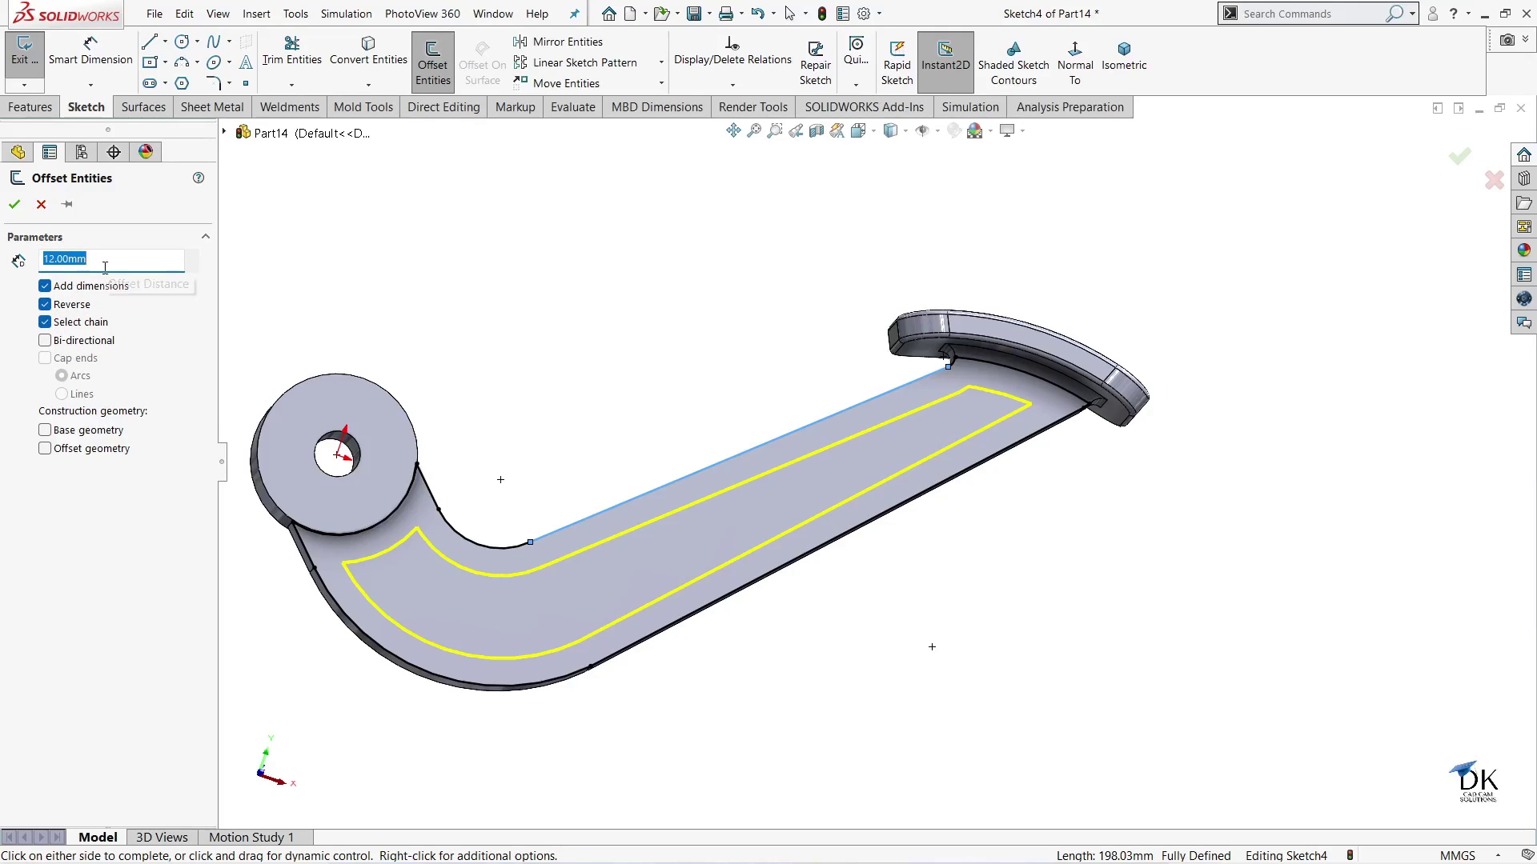
left_click(15, 205)
mouse_move(604, 281)
middle_mouse_down()
mouse_move(583, 456)
mouse_move(558, 407)
middle_mouse_up()
left_click(1457, 160)
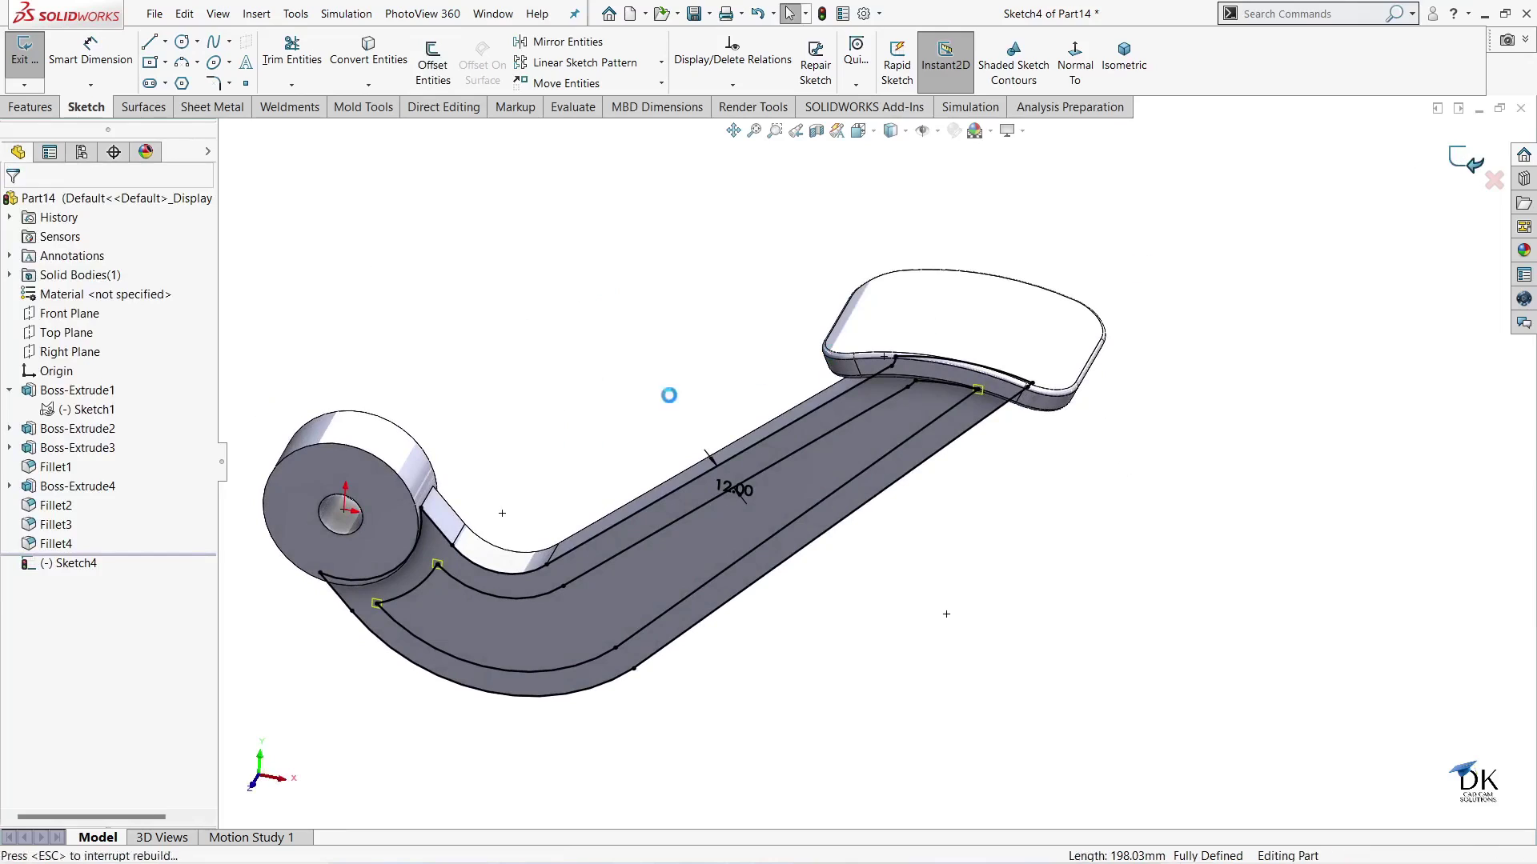
- Cut-extrude the inner Sketch4 region 3 mm blind into the arm face
middle_click_drag(581, 396, 581, 353)
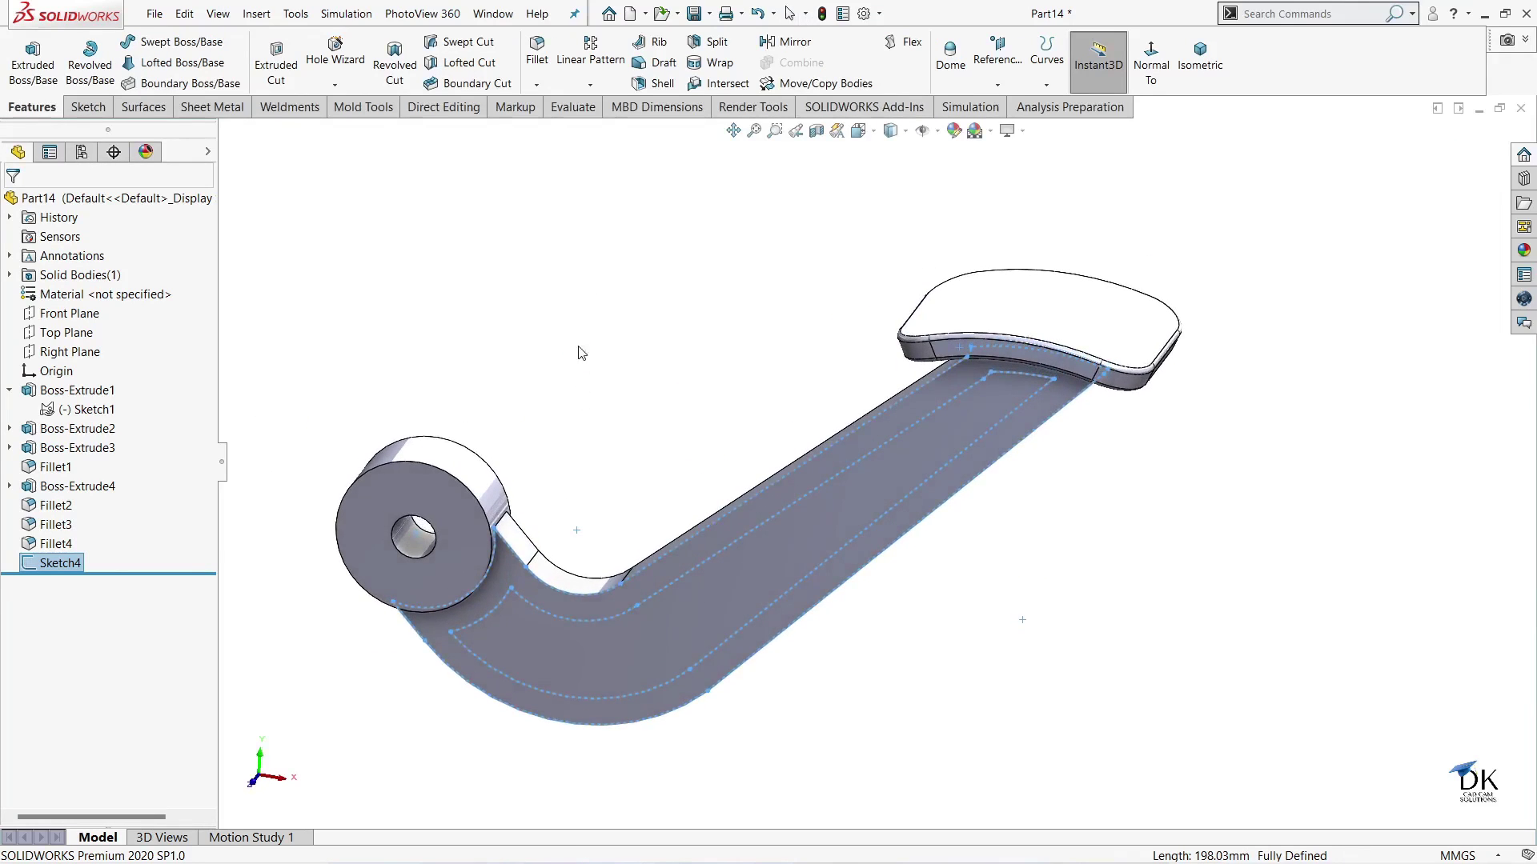
left_click(275, 54)
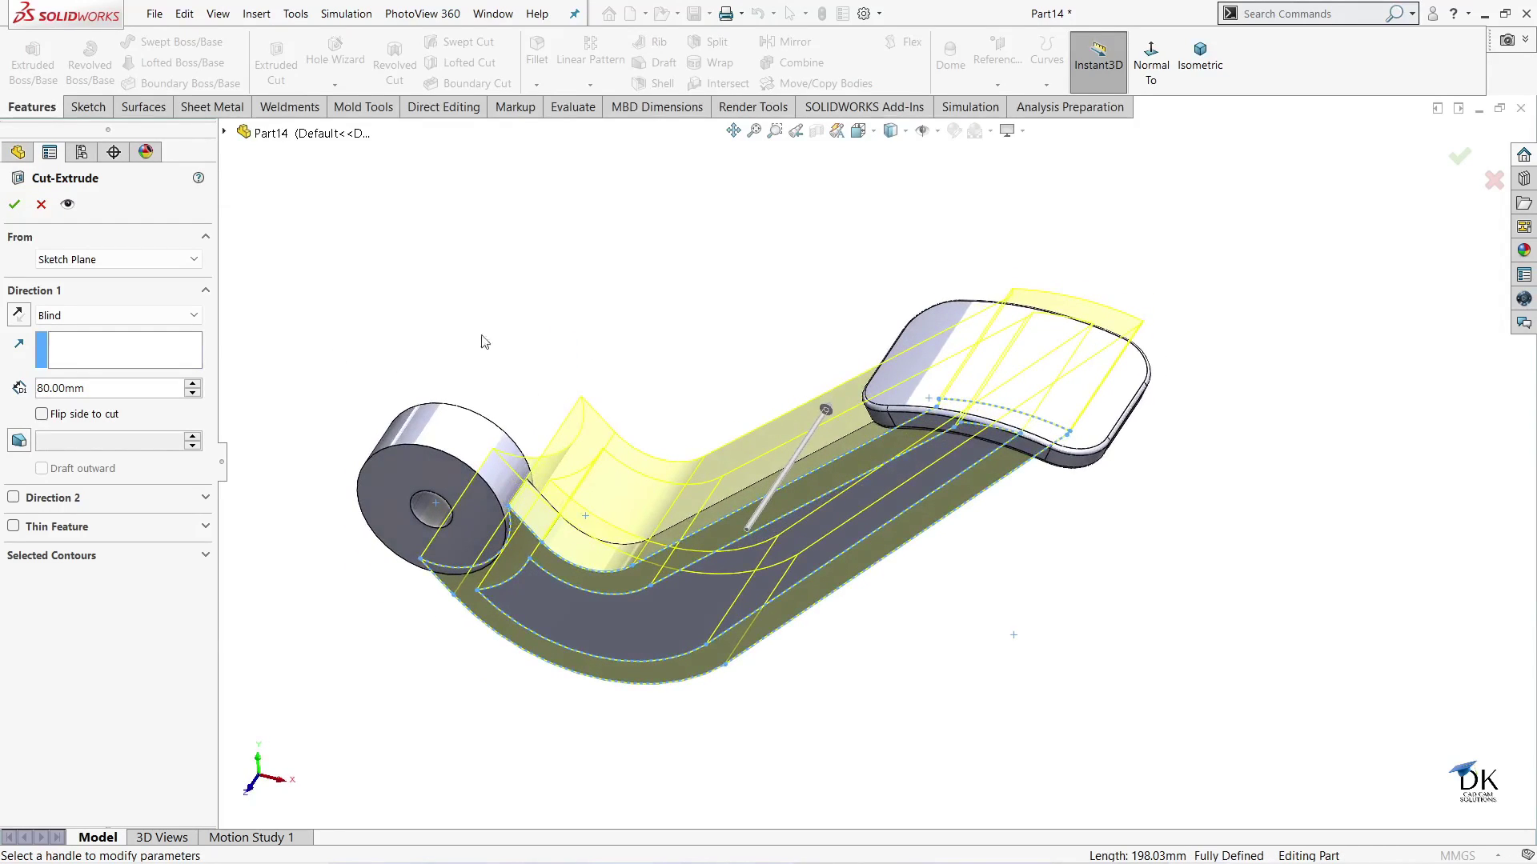
mouse_move(485, 342)
middle_mouse_down()
mouse_move(549, 394)
mouse_move(549, 308)
mouse_move(424, 336)
middle_mouse_up()
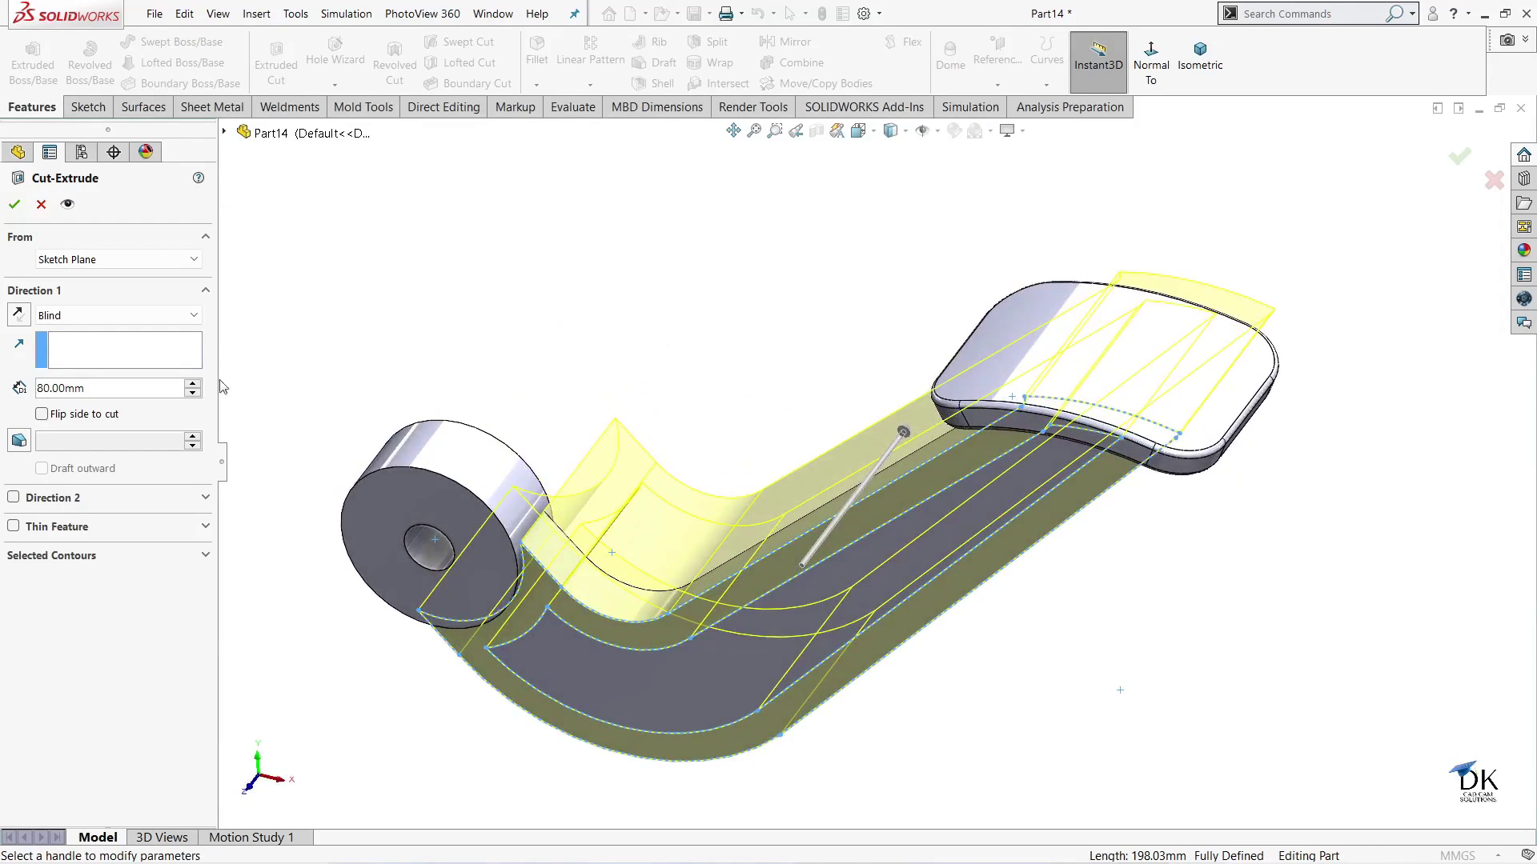
left_click(171, 558)
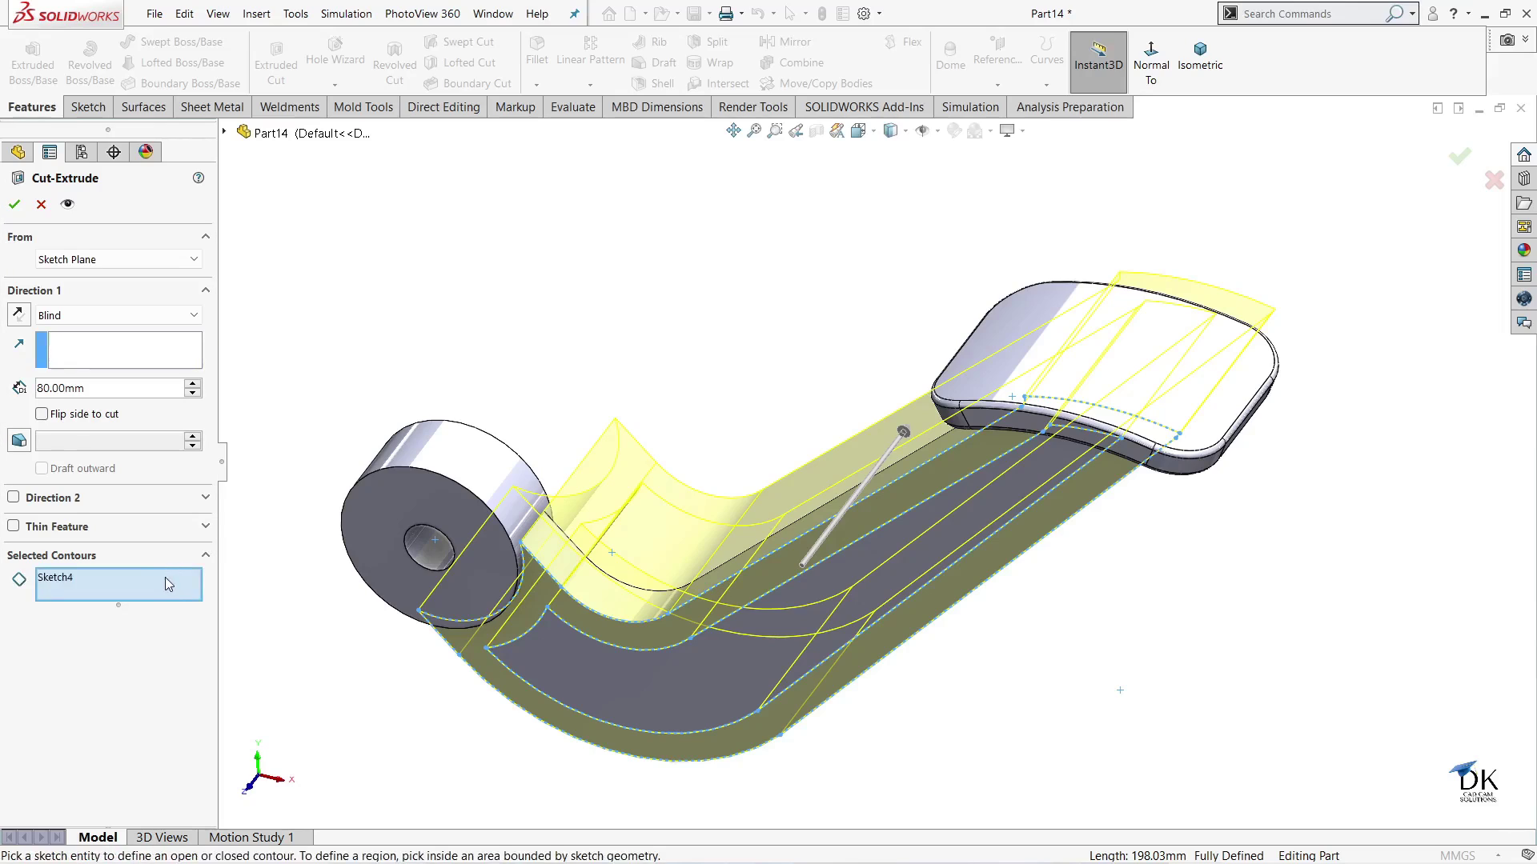
left_click(661, 687)
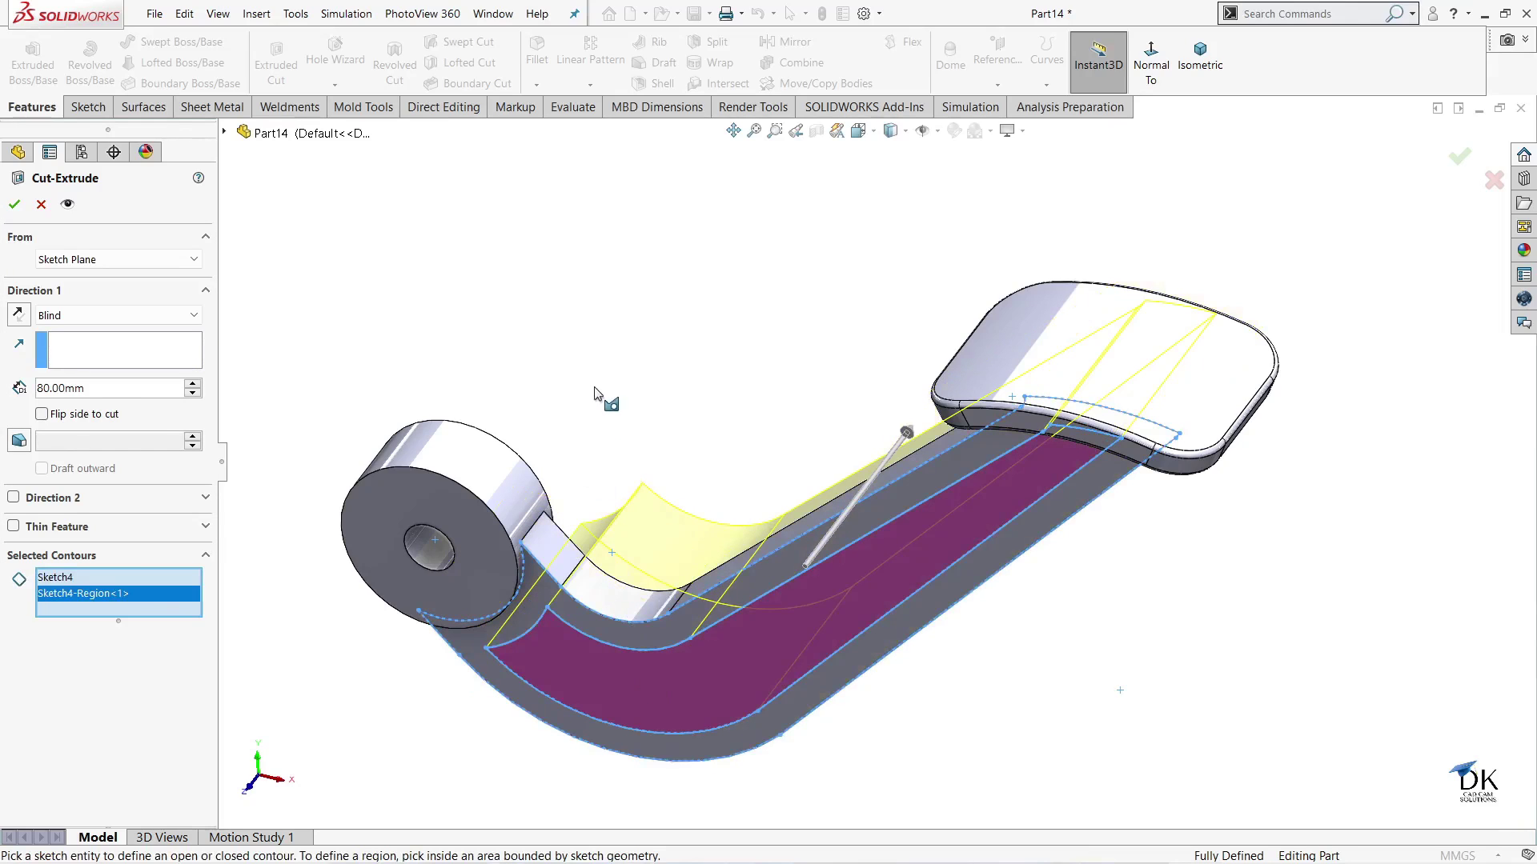
mouse_move(602, 400)
middle_mouse_down()
mouse_move(587, 421)
mouse_move(564, 418)
middle_mouse_up()
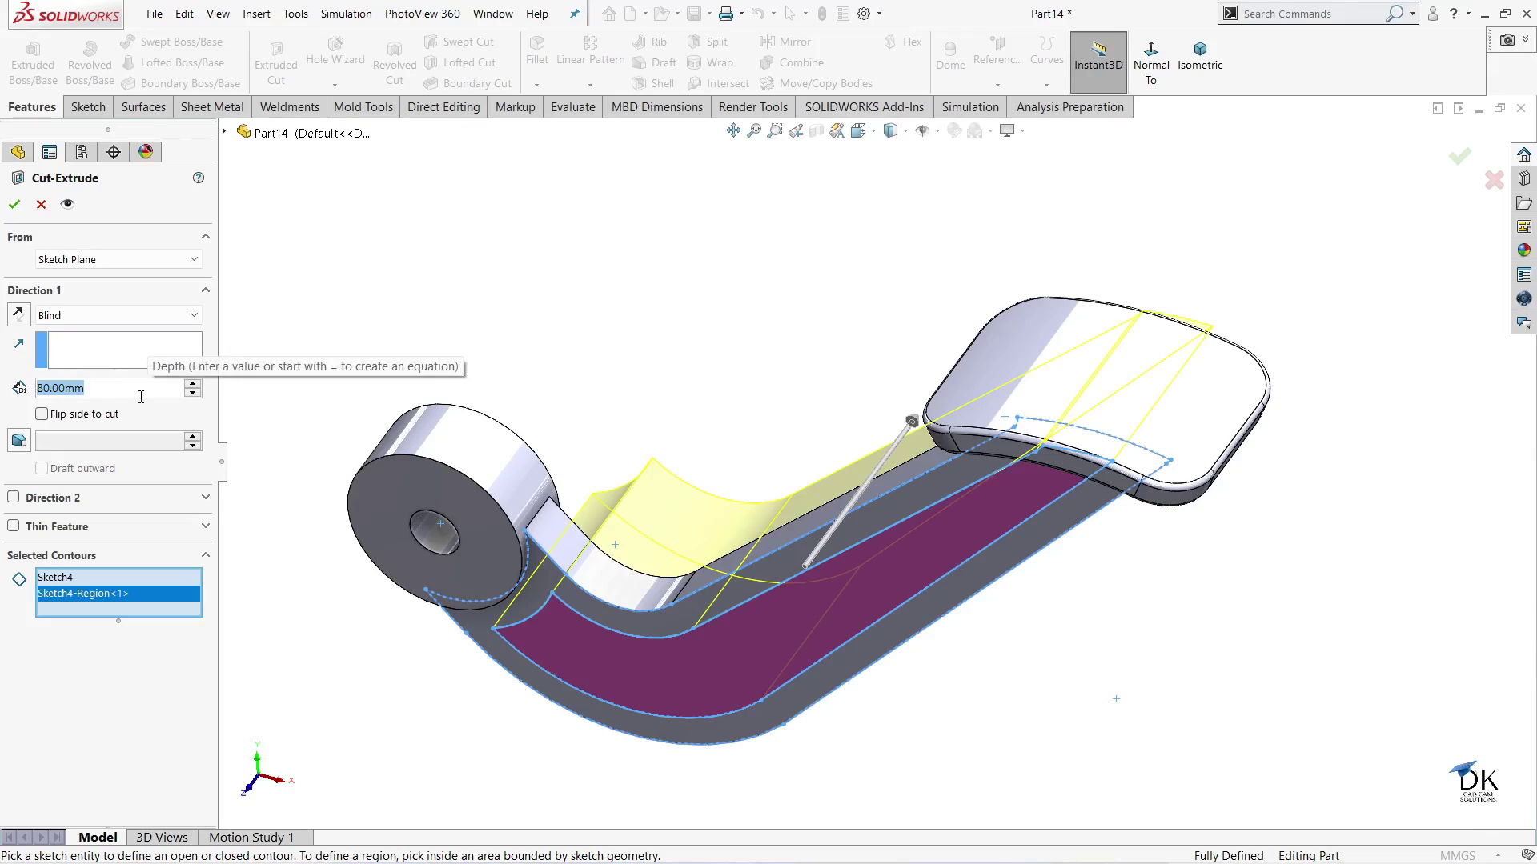
type("3")
key("Return")
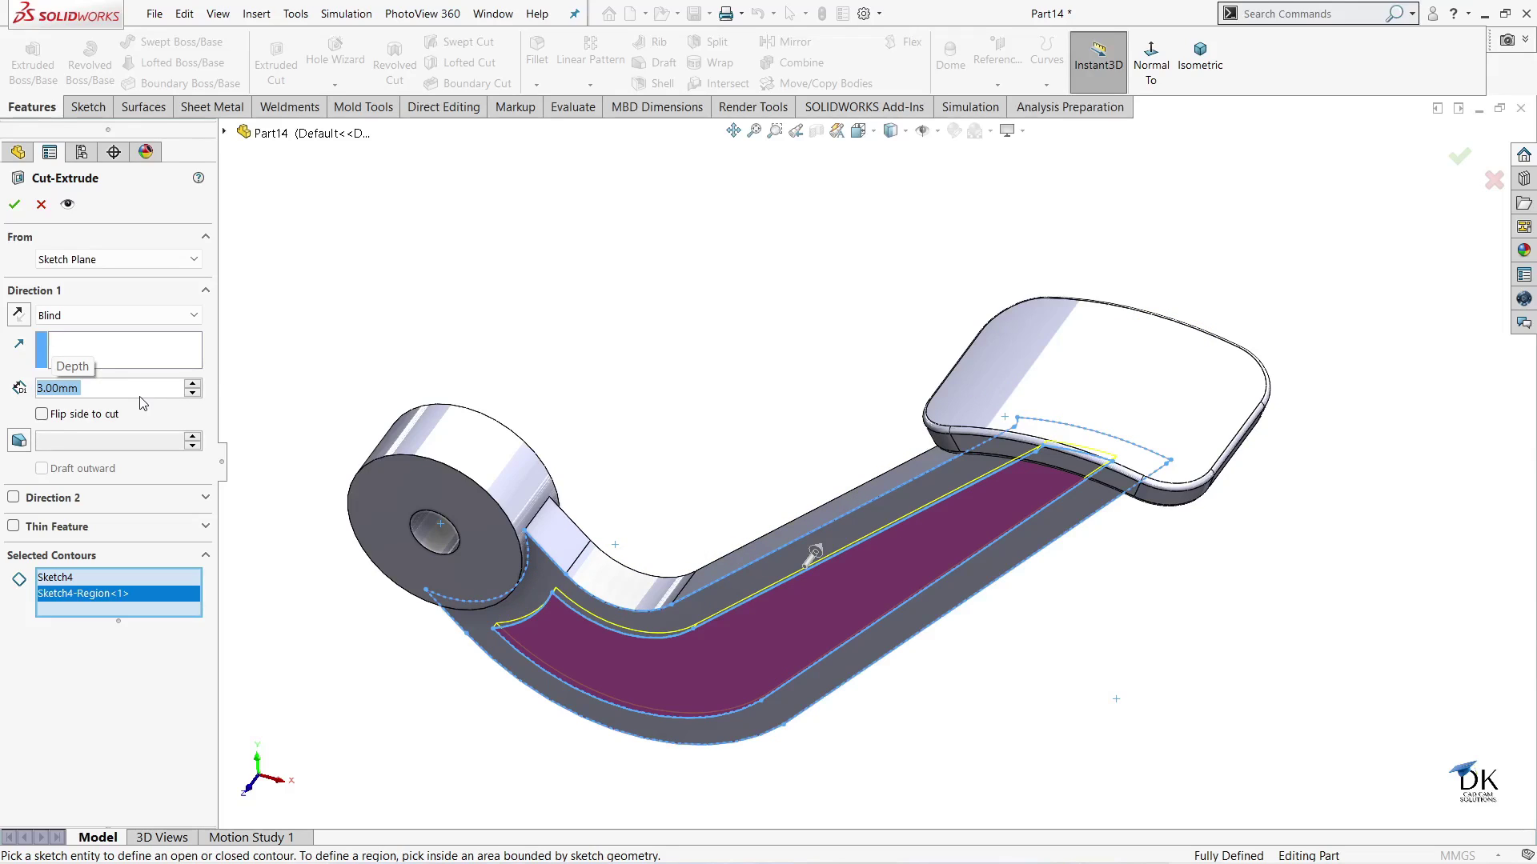
left_click(14, 205)
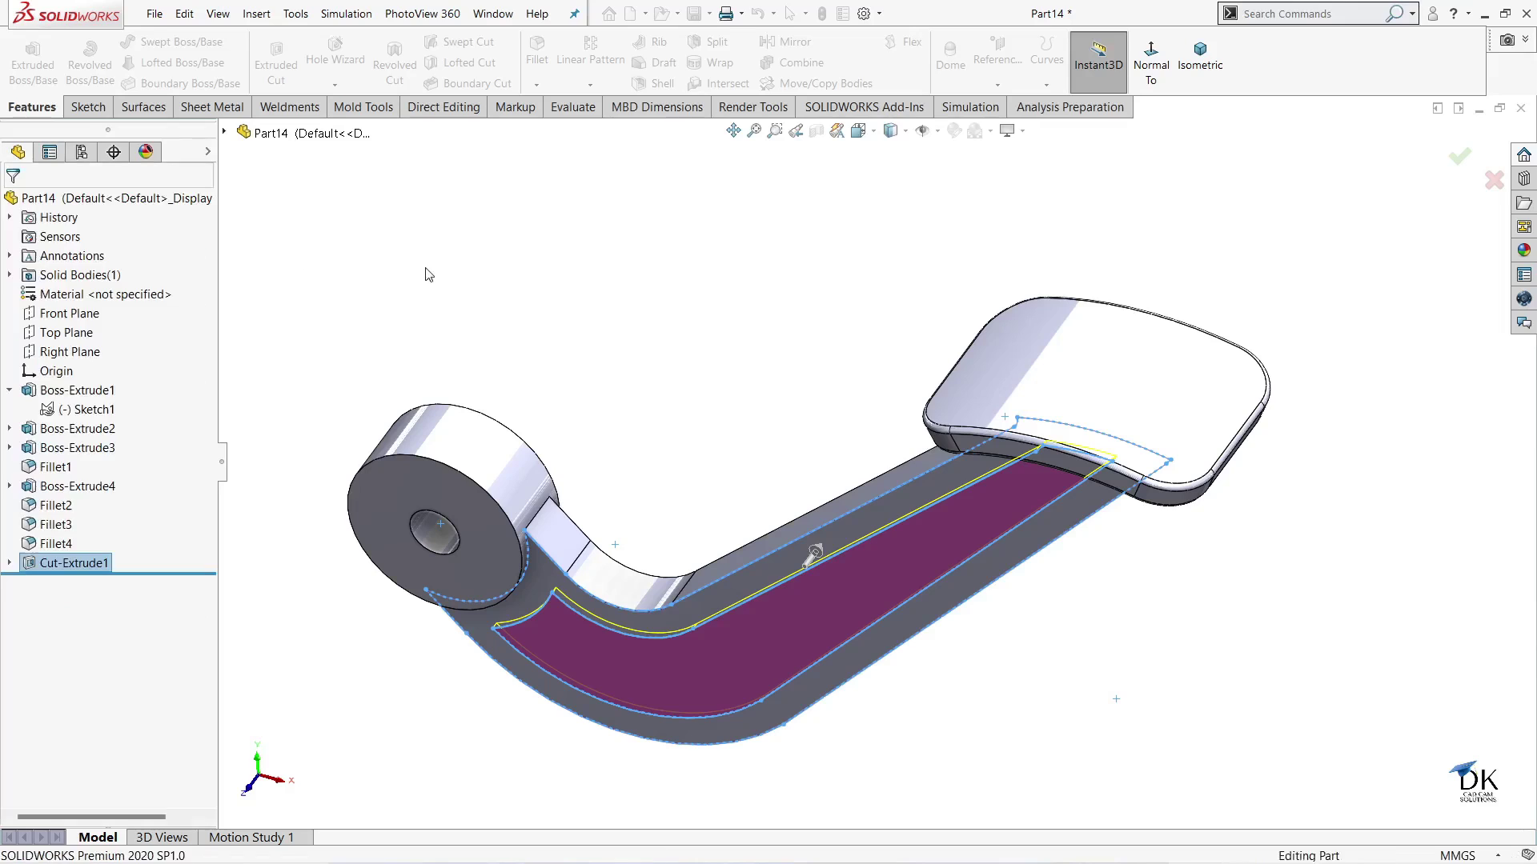
mouse_move(539, 288)
middle_mouse_down()
mouse_move(531, 192)
mouse_move(581, 265)
mouse_move(617, 498)
mouse_move(738, 440)
mouse_move(791, 377)
mouse_move(820, 233)
mouse_move(782, 539)
mouse_move(739, 408)
middle_mouse_up()
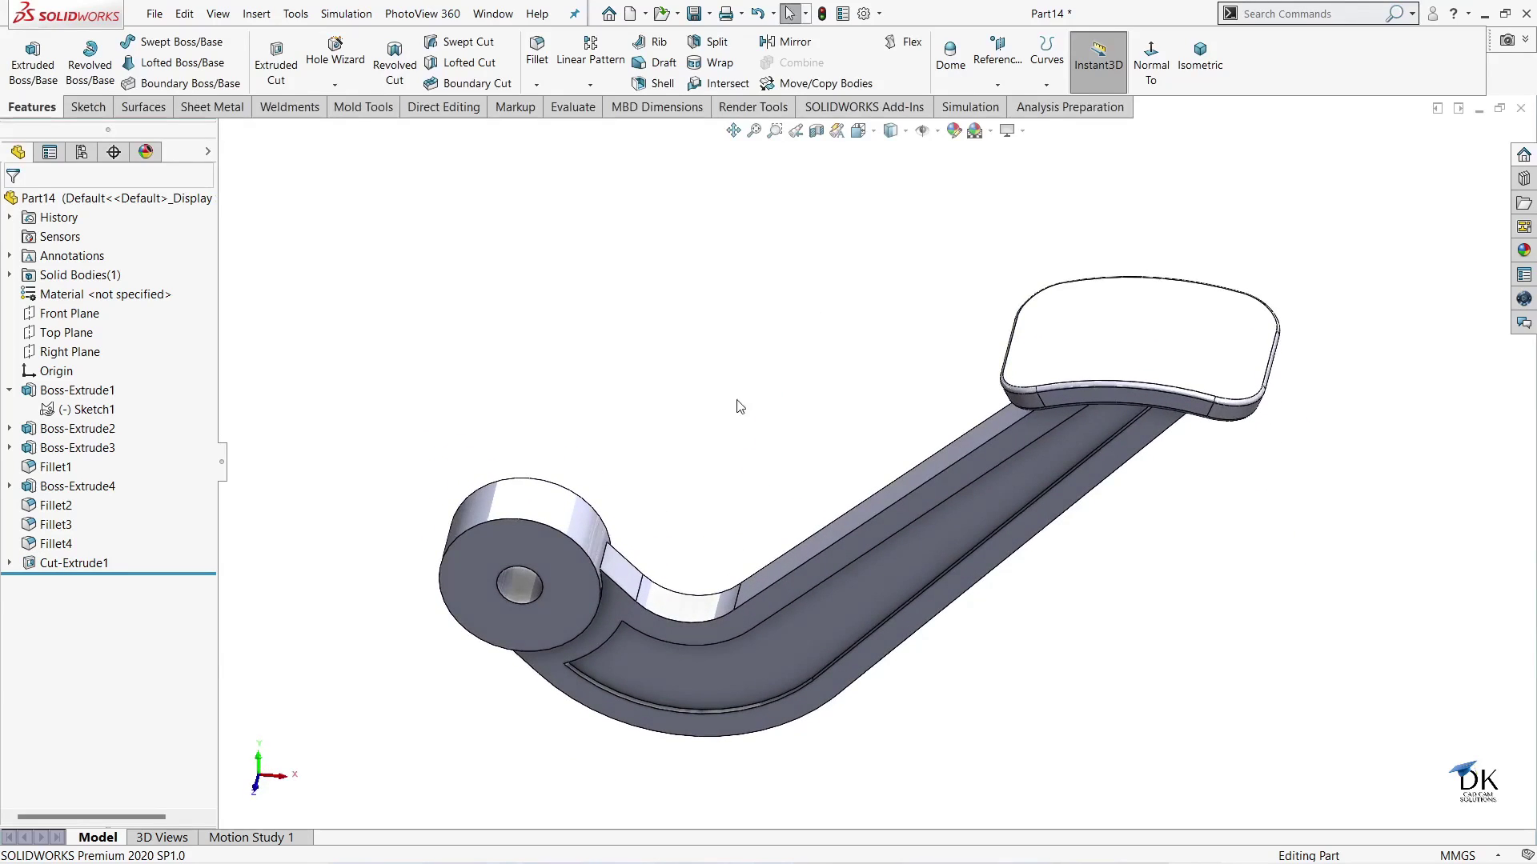
- Mirror Cut-Extrude1 across the Front Plane to pocket the arm's opposite face
left_click(795, 44)
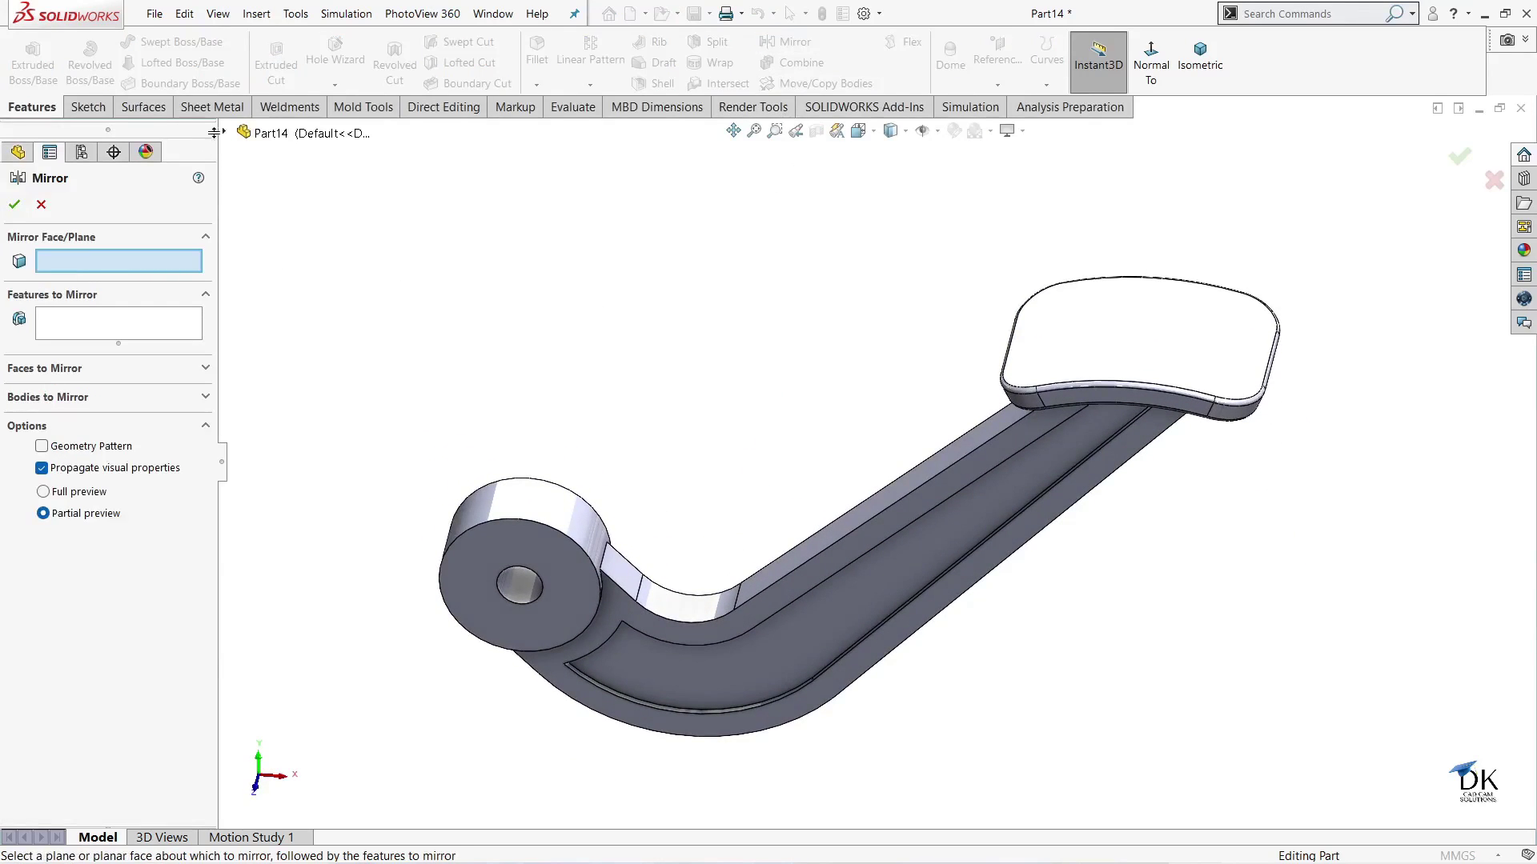
left_click(225, 134)
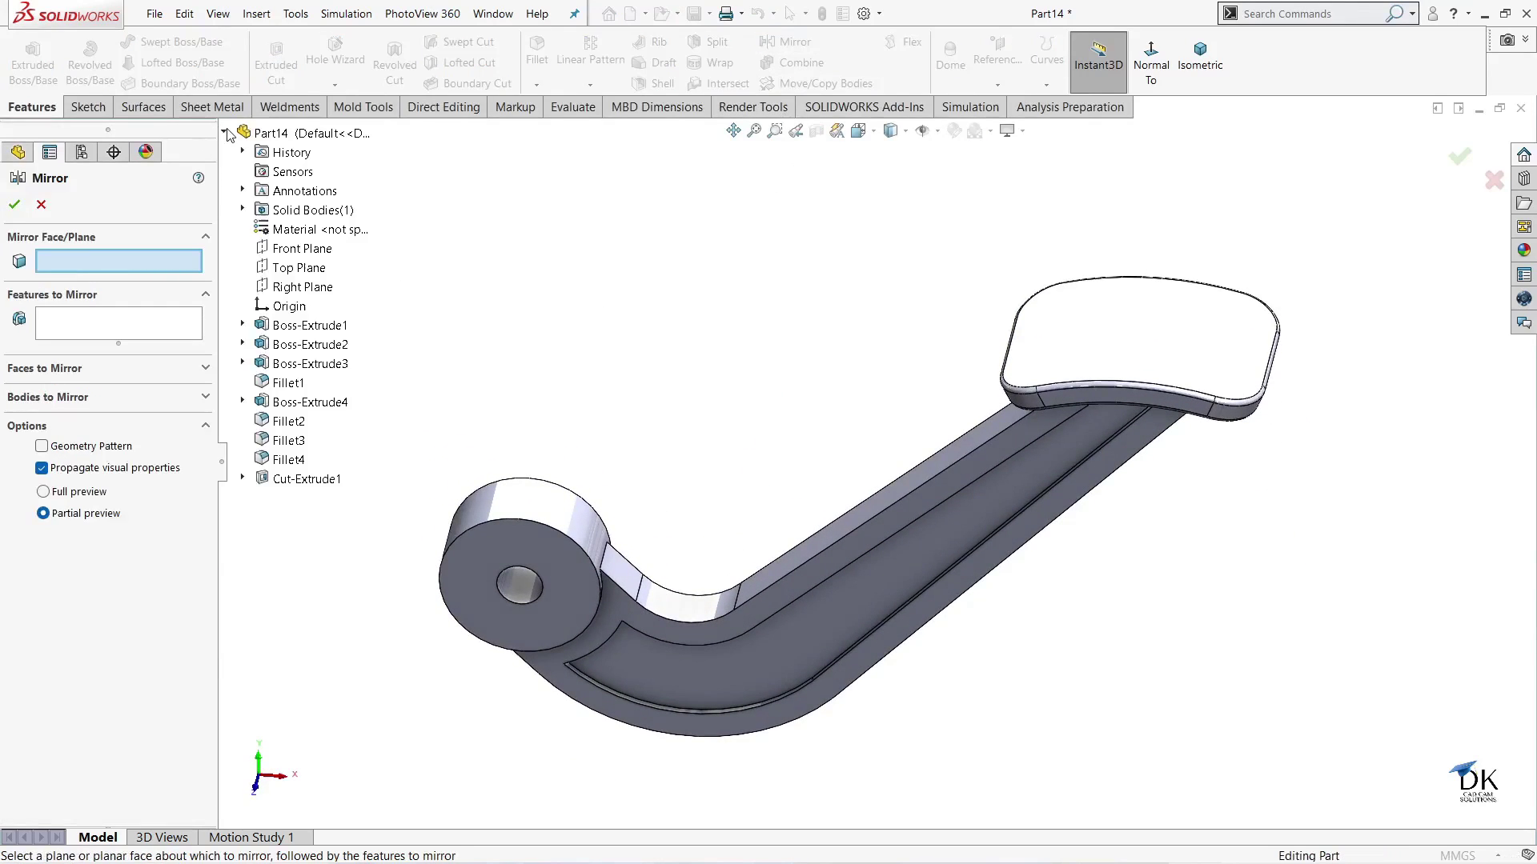
left_click(278, 250)
middle_click_drag(544, 388, 633, 412)
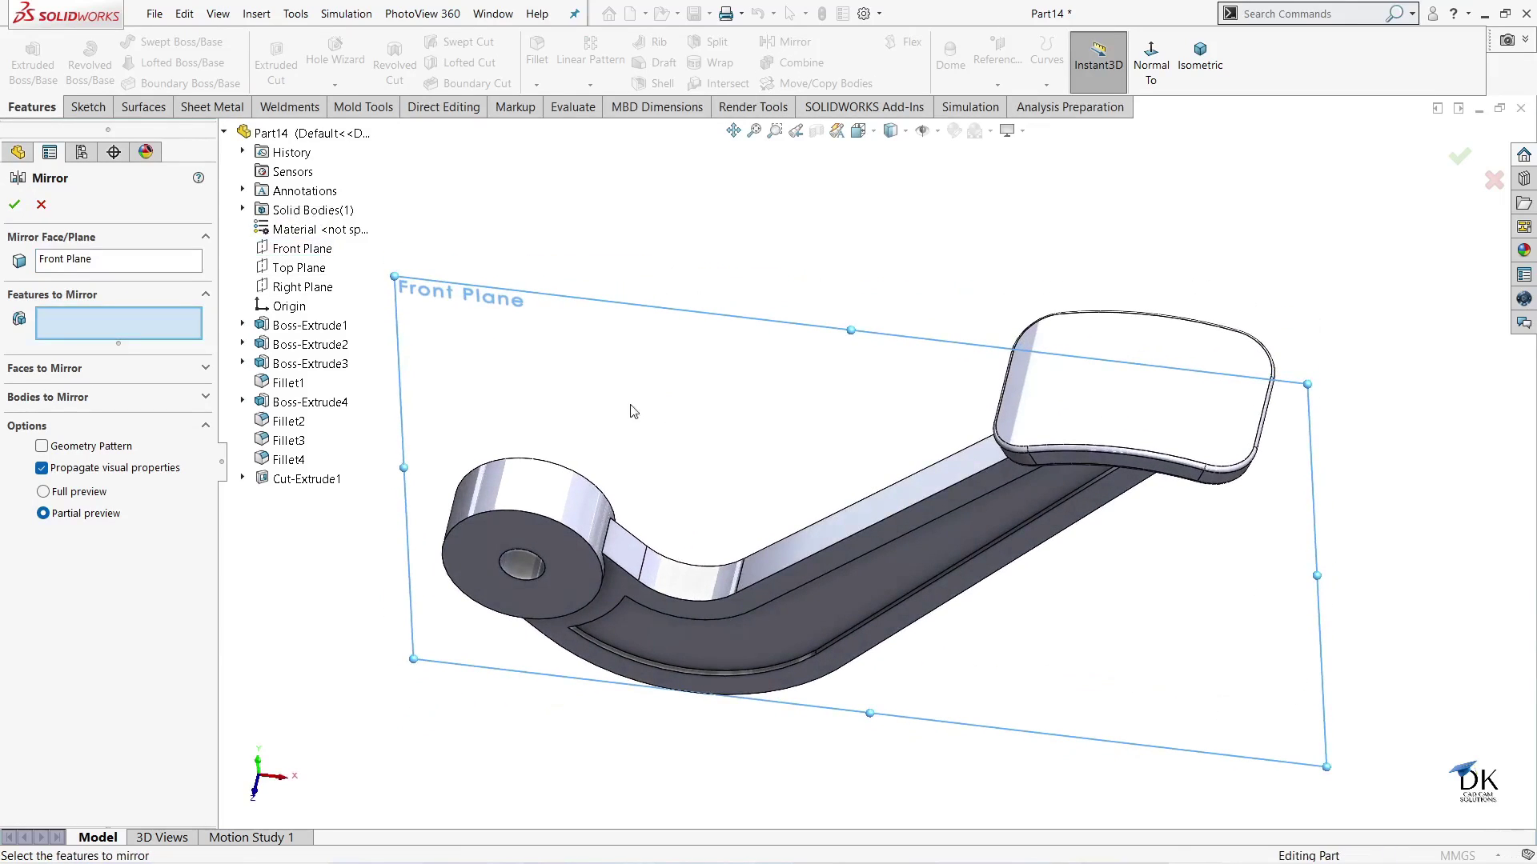
left_click(634, 626)
middle_click_drag(635, 626, 489, 525)
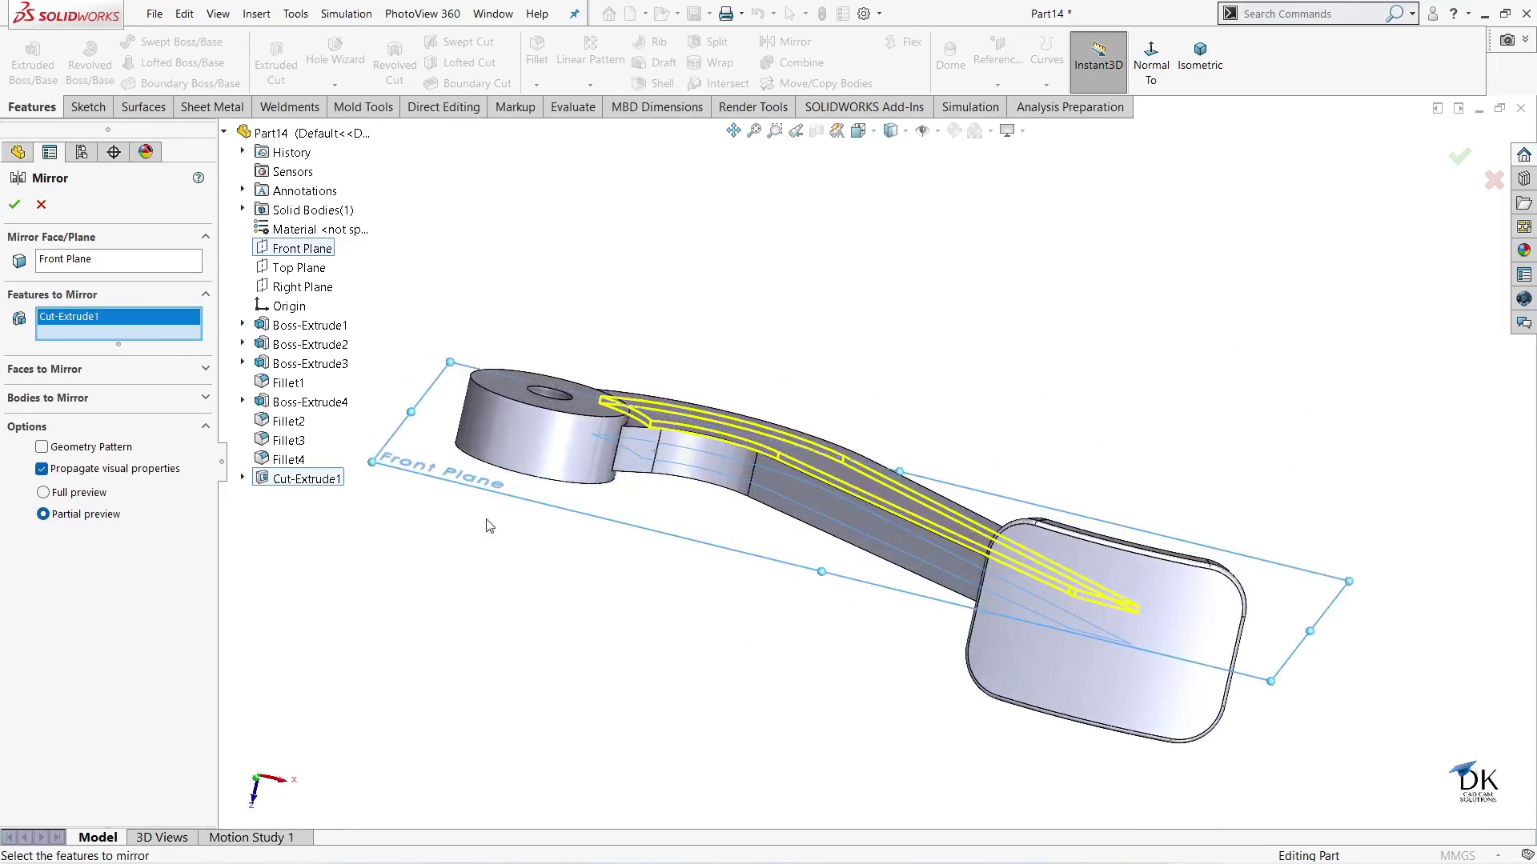
left_click(15, 207)
mouse_move(665, 240)
middle_mouse_down()
mouse_move(737, 199)
mouse_move(819, 445)
mouse_move(800, 236)
mouse_move(1016, 662)
mouse_move(851, 477)
mouse_move(790, 377)
mouse_move(810, 575)
mouse_move(730, 542)
mouse_move(635, 618)
middle_mouse_up()
scroll(632, 631, "down", 4)
scroll(633, 632, "down", 2)
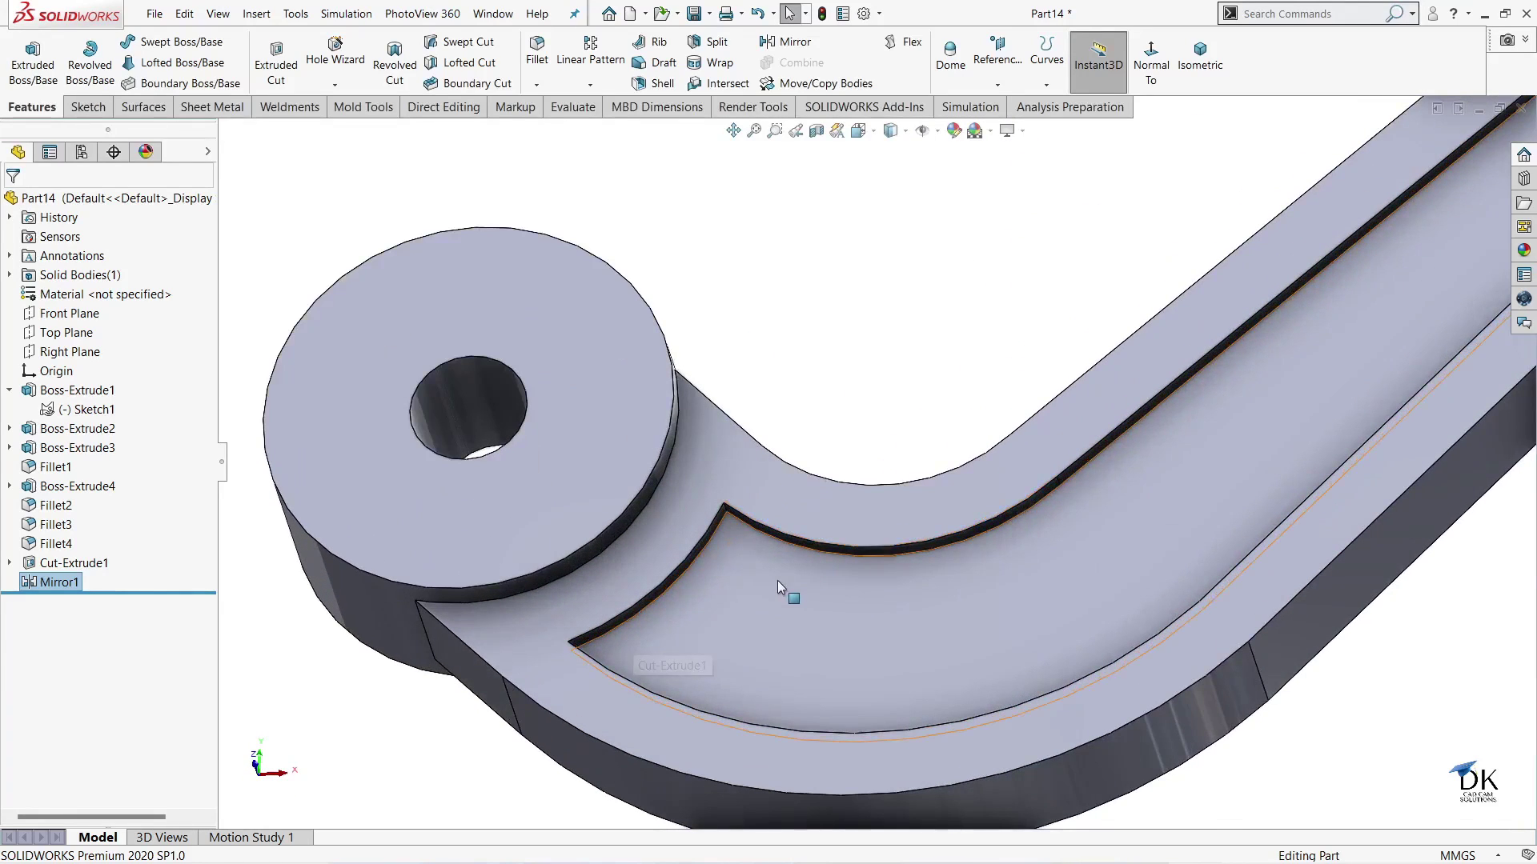
scroll(776, 579, "down", 3)
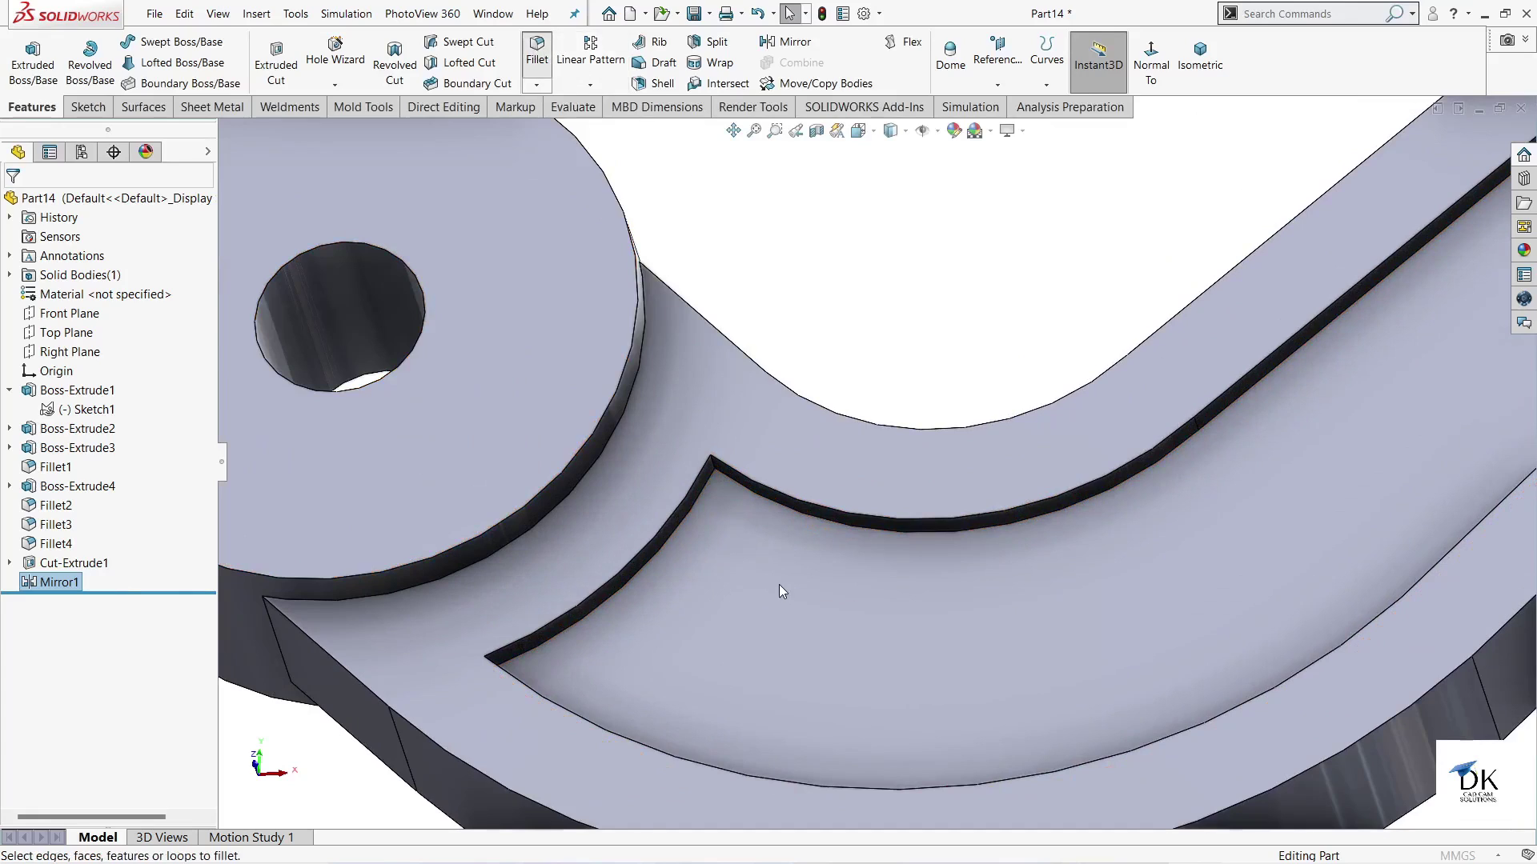
- Select the first four pocket corner edges for a 5 mm fillet
mouse_move(783, 591)
middle_mouse_down()
mouse_move(771, 508)
mouse_move(718, 482)
middle_mouse_up()
left_click(715, 478)
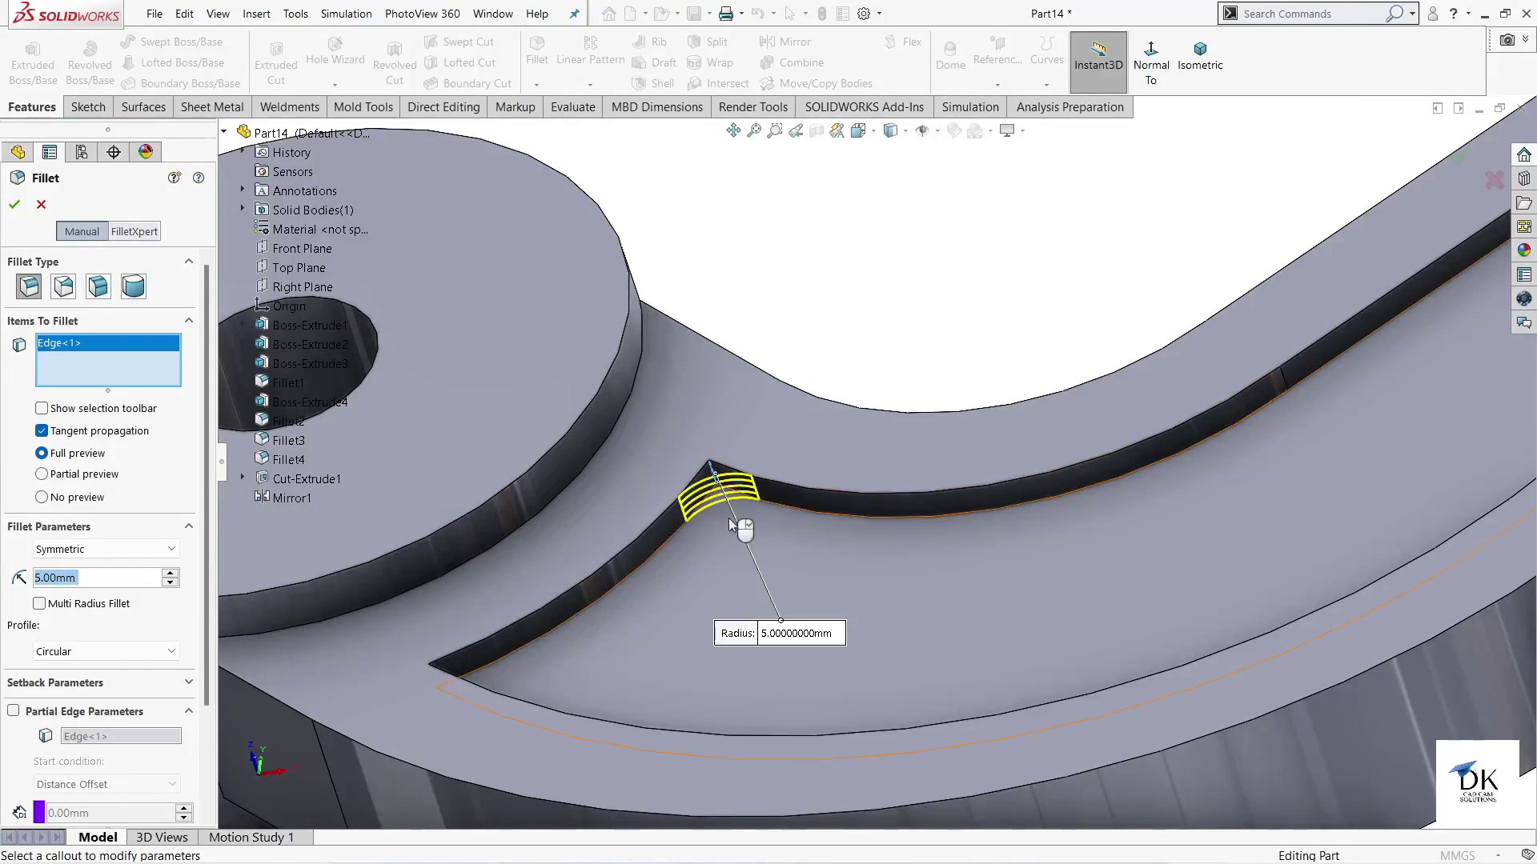
mouse_move(721, 632)
middle_mouse_down()
mouse_move(688, 688)
mouse_move(534, 719)
middle_mouse_up()
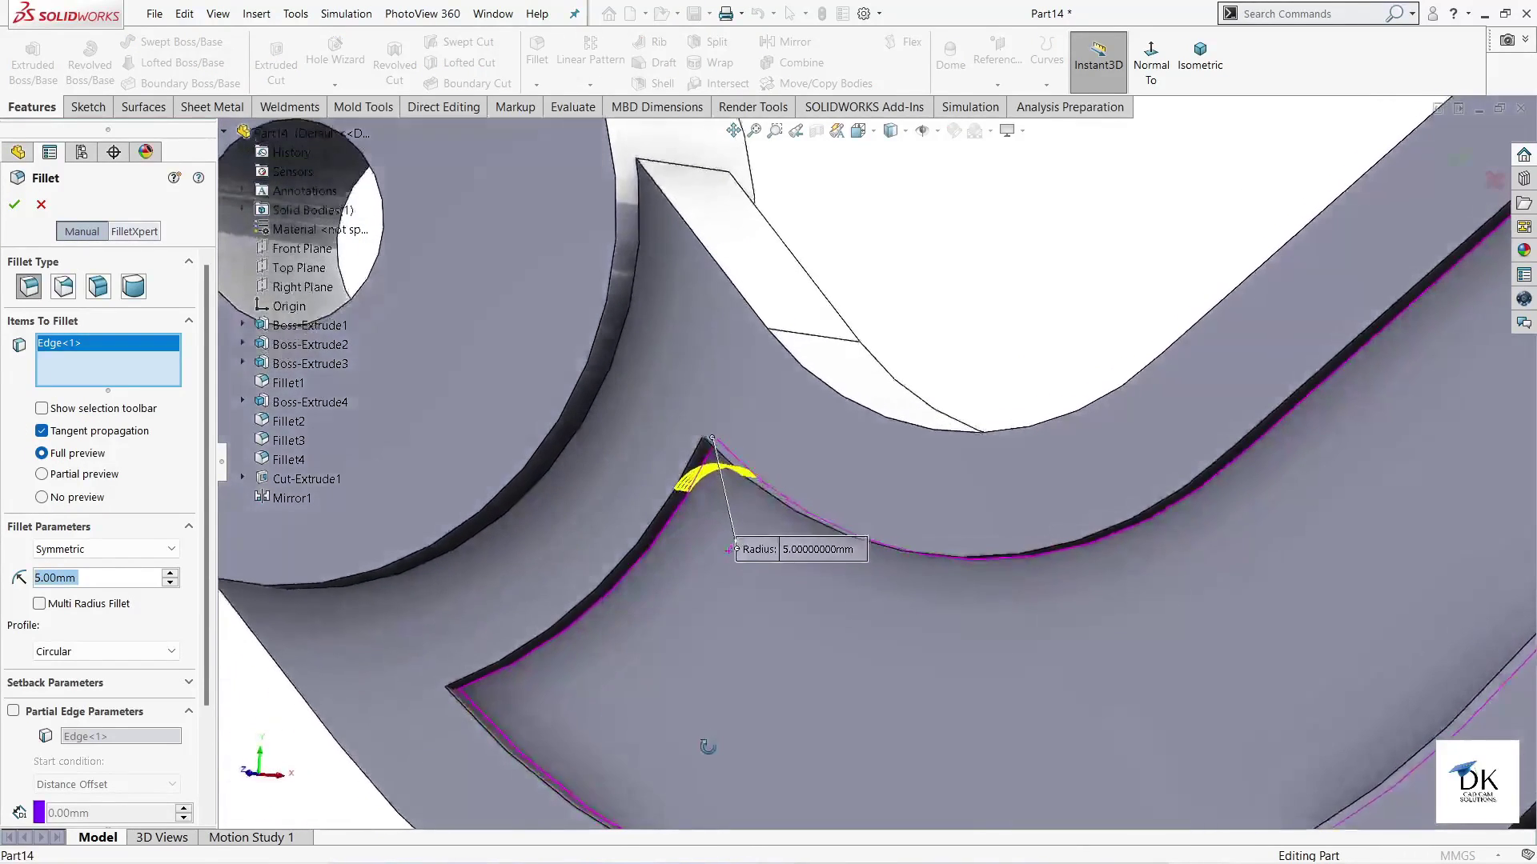
left_click(463, 688)
scroll(466, 685, "up", 5)
mouse_move(466, 685)
middle_mouse_down()
mouse_move(1195, 515)
mouse_move(1197, 261)
middle_mouse_up()
scroll(1203, 252, "down", 3)
scroll(1203, 253, "down", 3)
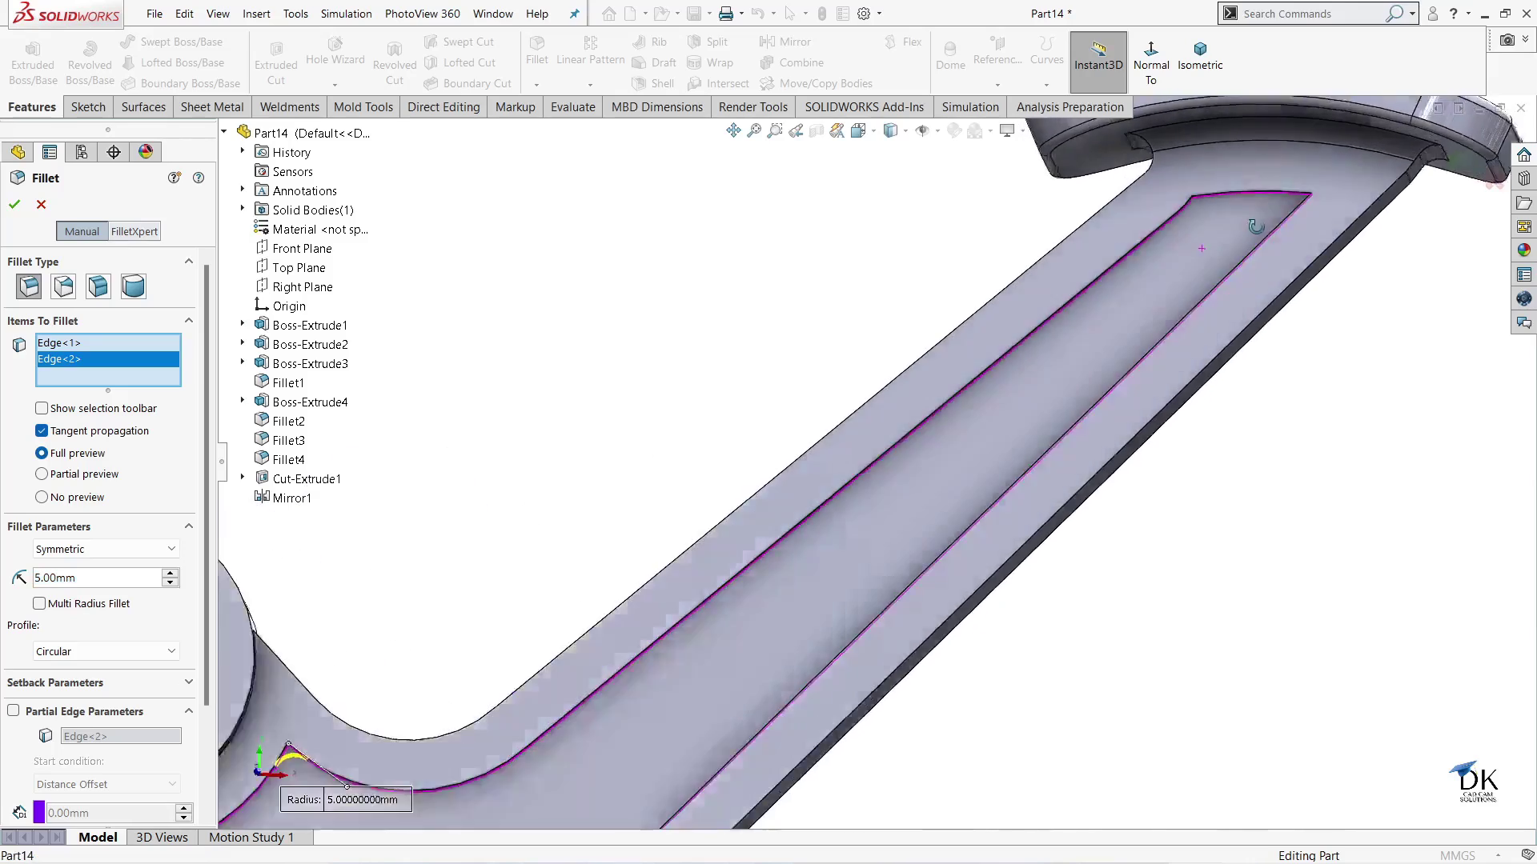
scroll(1256, 227, "up", 5)
scroll(1318, 171, "down", 5)
mouse_move(1318, 172)
middle_mouse_down()
mouse_move(1079, 292)
mouse_move(1100, 252)
mouse_move(1404, 565)
mouse_move(1334, 527)
middle_mouse_up()
left_click(1099, 248)
scroll(1269, 453, "down", 2)
scroll(1177, 468, "down", 3)
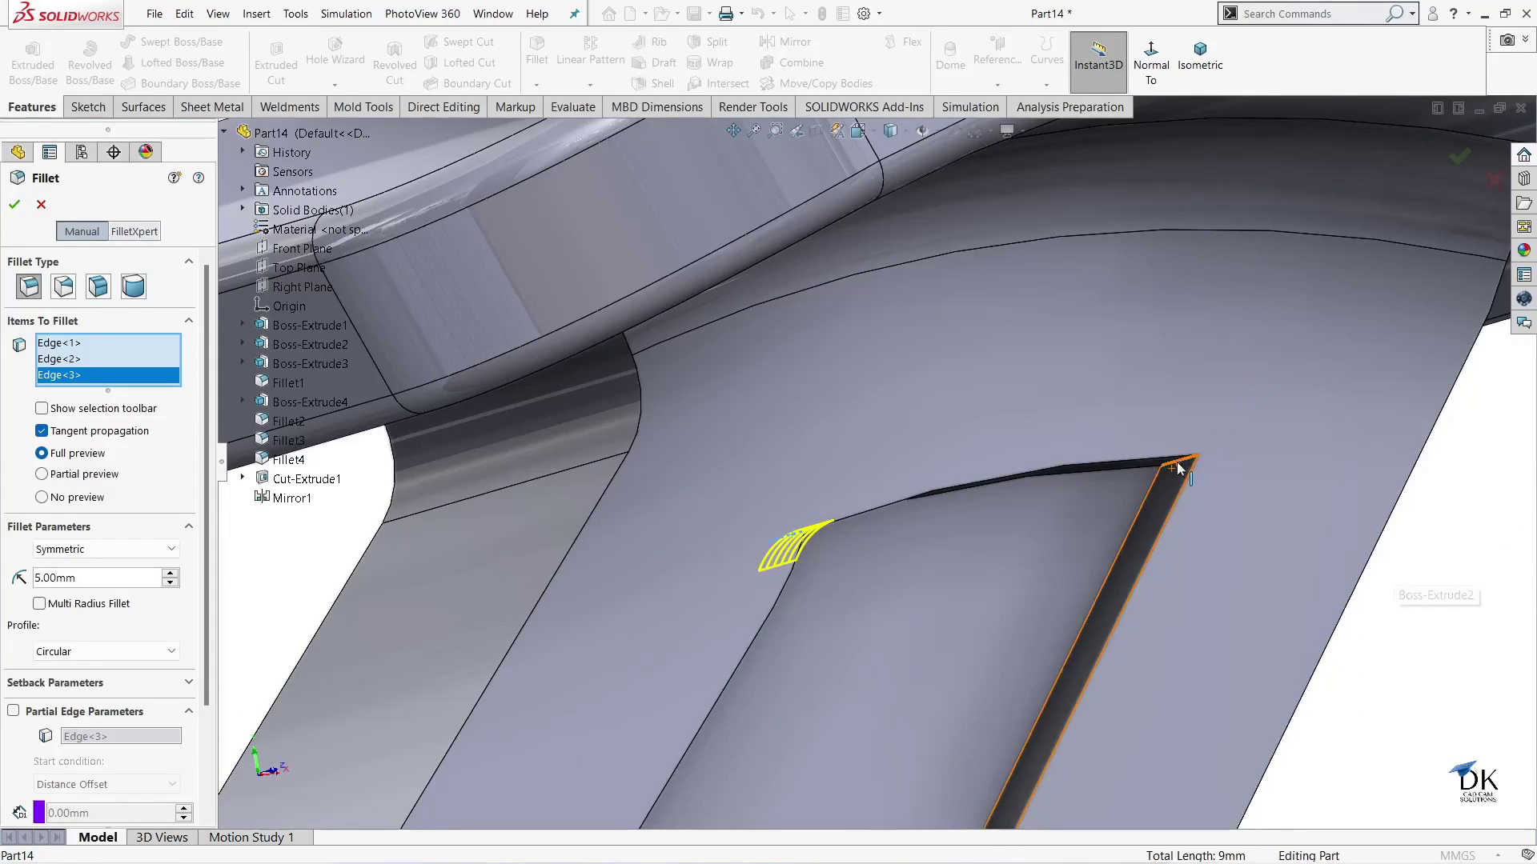
left_click(1177, 469)
- Add the remaining four pocket corner edges and apply the 5 mm Fillet5
scroll(1177, 481, "up", 5)
mouse_move(1079, 545)
middle_mouse_down()
mouse_move(850, 589)
mouse_move(934, 619)
mouse_move(1105, 583)
mouse_move(1077, 560)
middle_mouse_up()
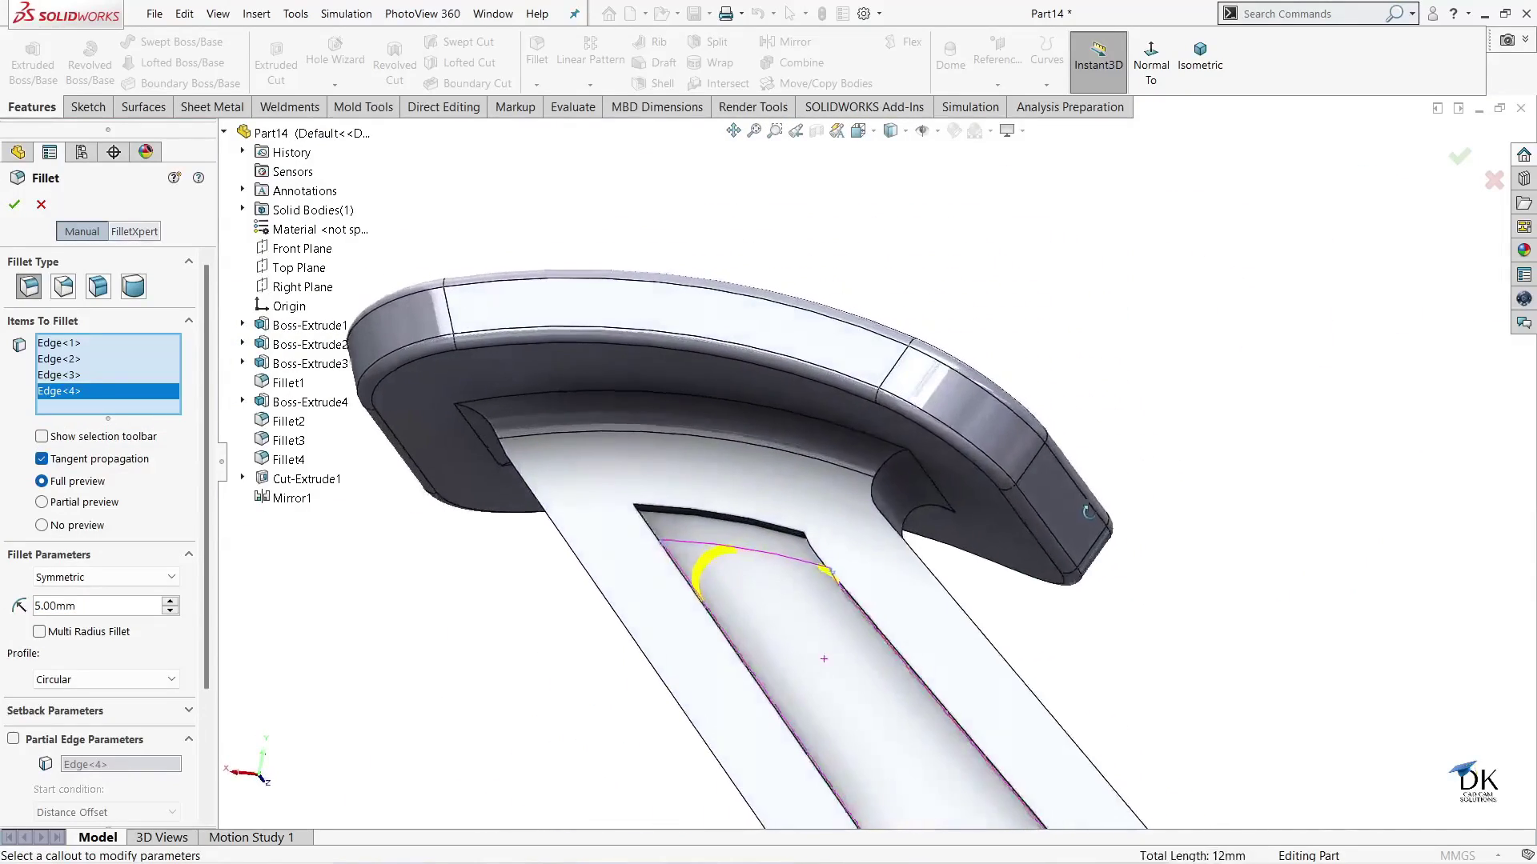
scroll(784, 578, "down", 2)
scroll(784, 578, "down", 2)
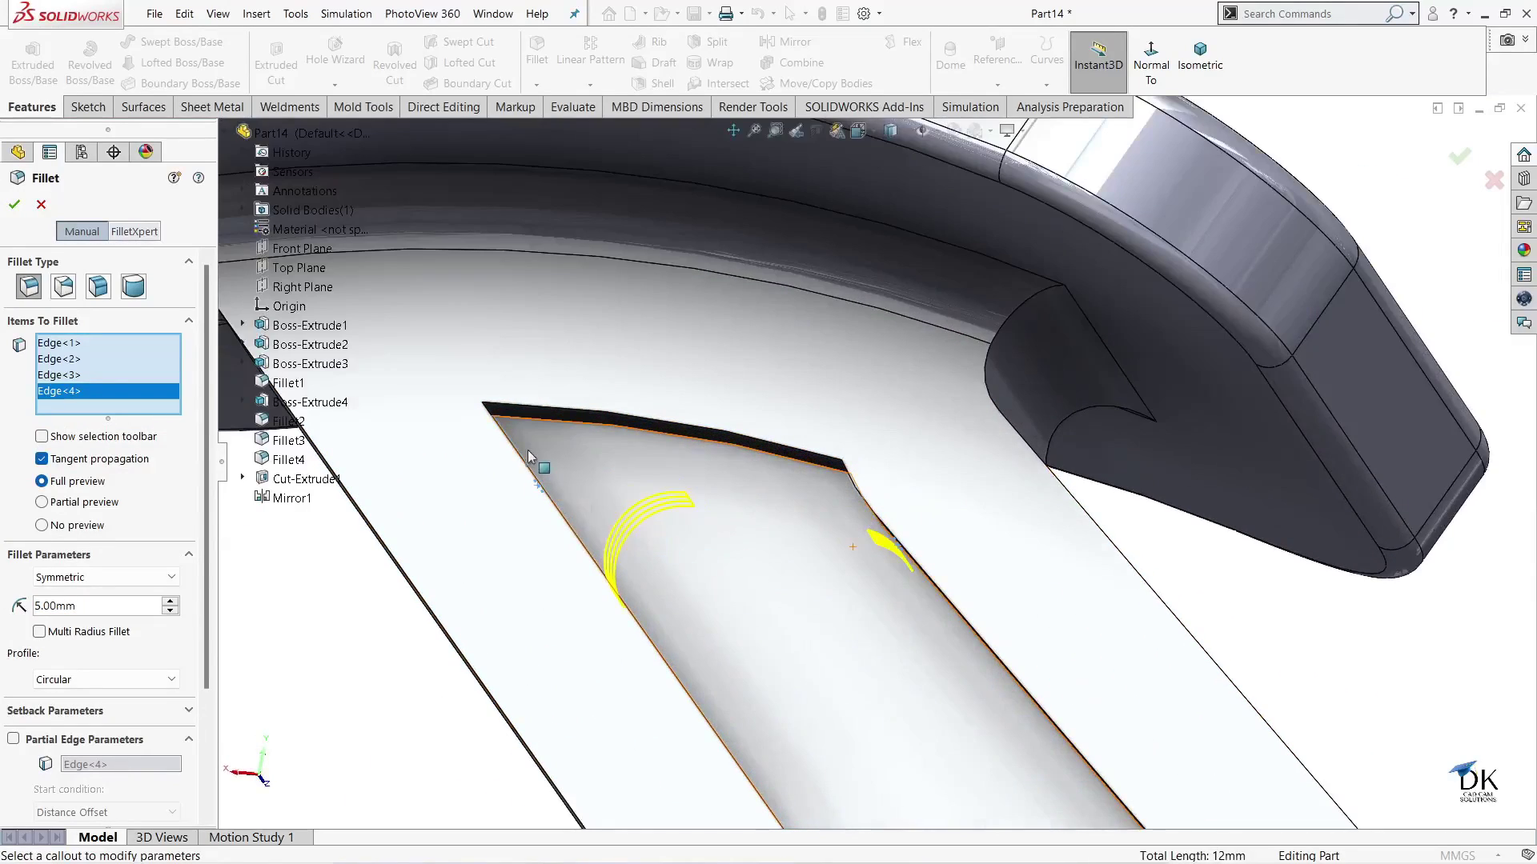
left_click(853, 478)
middle_click_drag(804, 554, 708, 559)
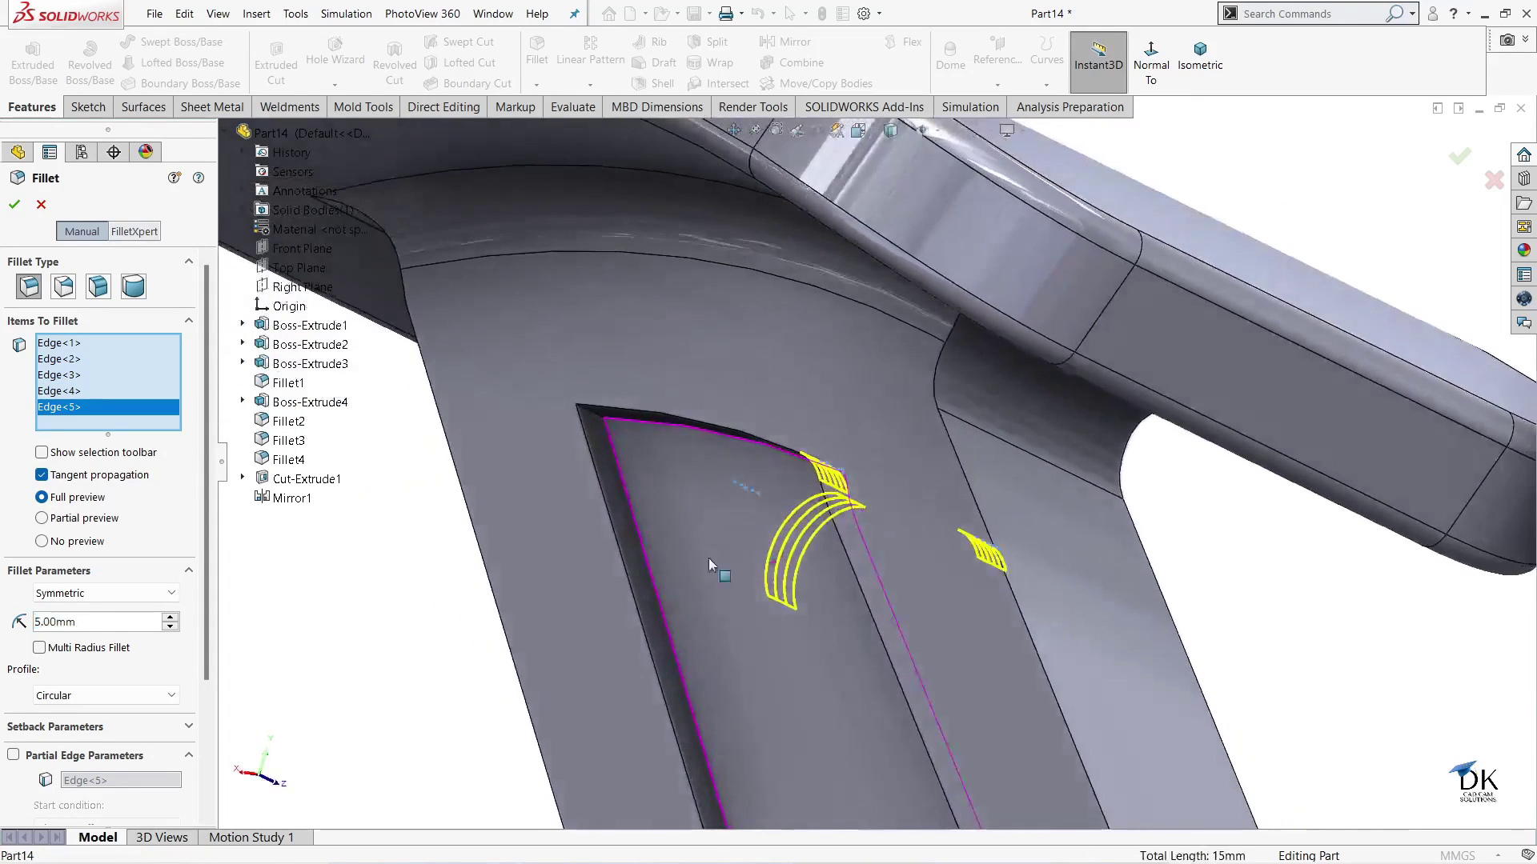
left_click(596, 419)
scroll(626, 430, "up", 3)
scroll(740, 531, "up", 2)
scroll(920, 589, "up", 1)
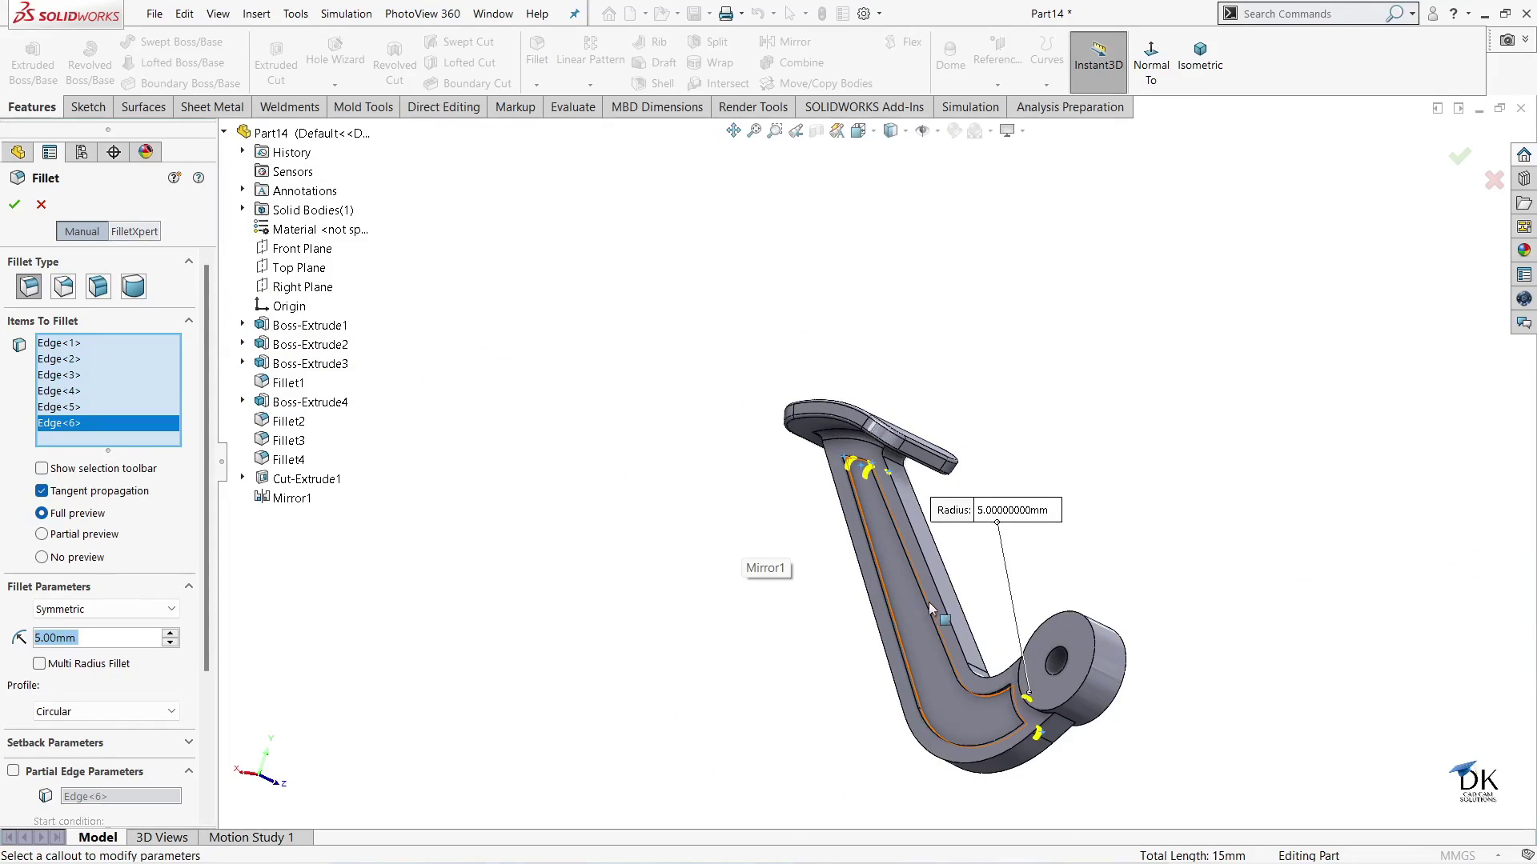
middle_click_drag(930, 609, 1113, 654)
scroll(1031, 594, "down", 3)
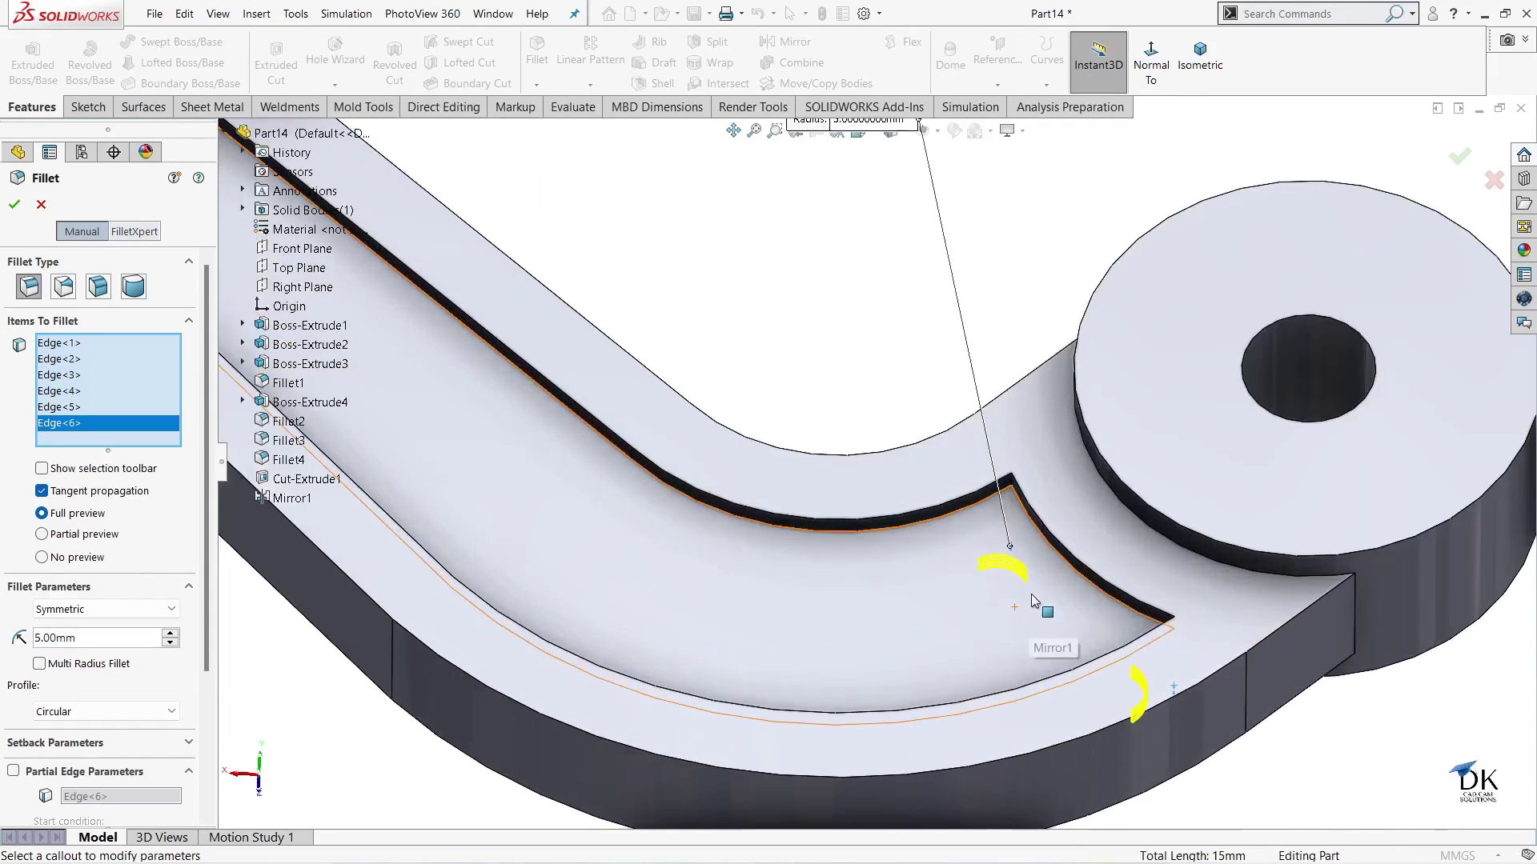
scroll(1031, 594, "down", 3)
left_click(989, 430)
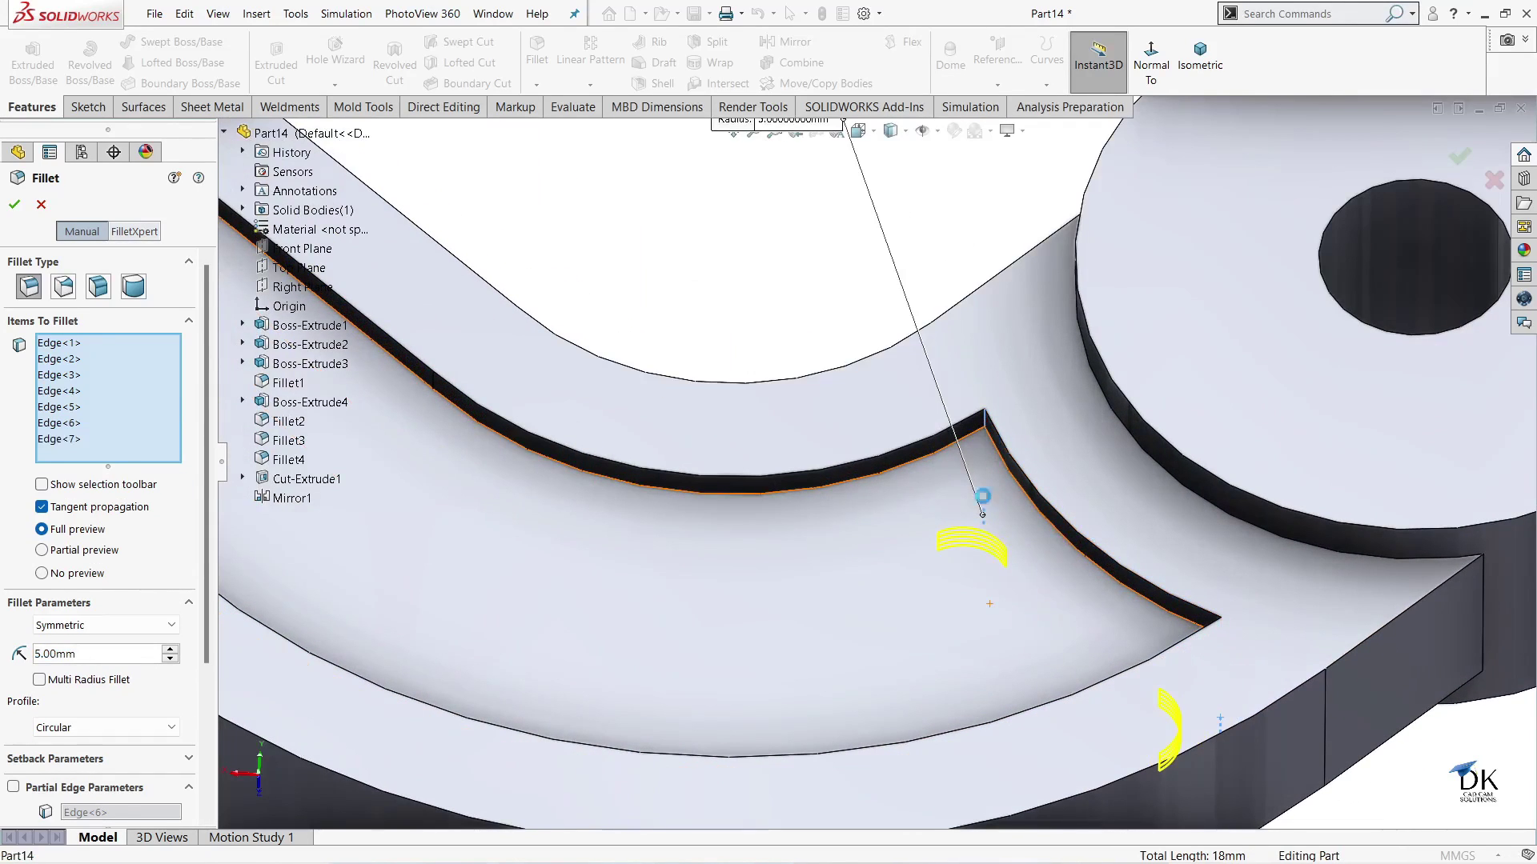
middle_click_drag(1028, 560, 1177, 627)
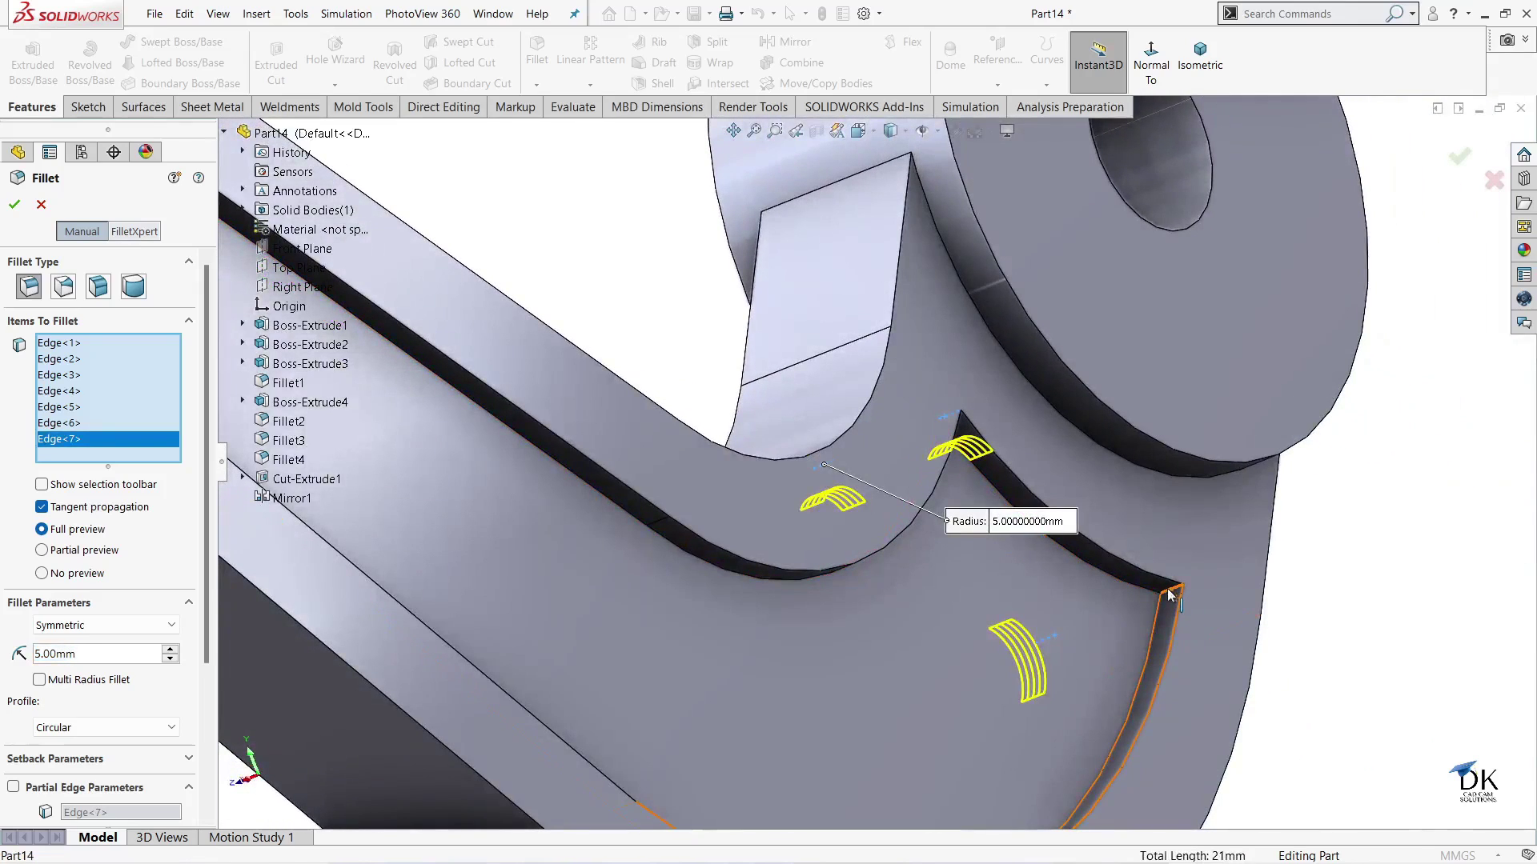
left_click(1170, 594)
scroll(1140, 625, "up", 5)
scroll(1129, 621, "up", 3)
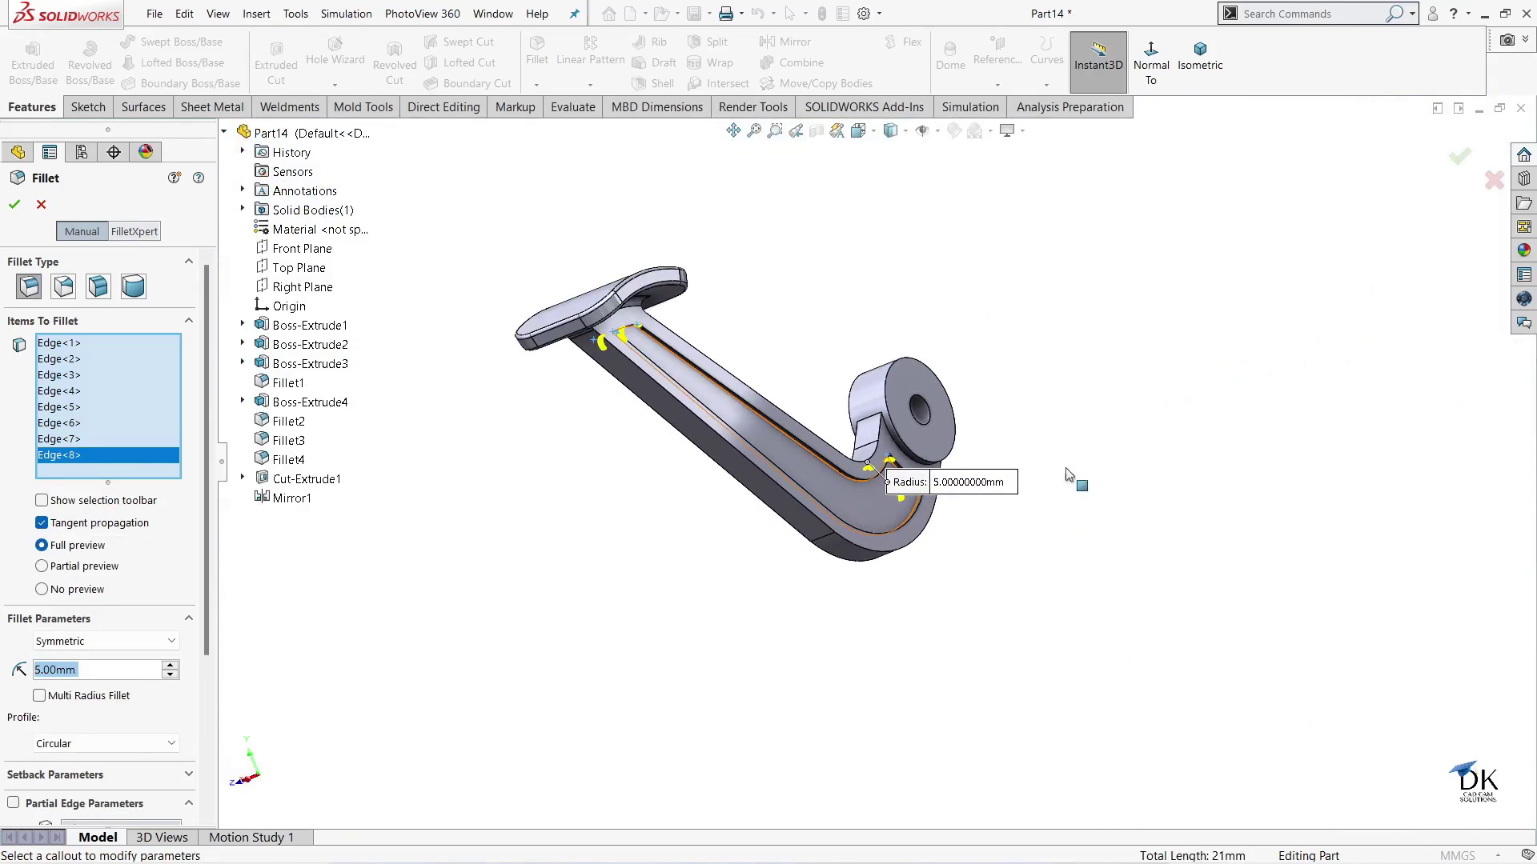
middle_click_drag(1066, 475, 921, 416)
left_click(15, 206)
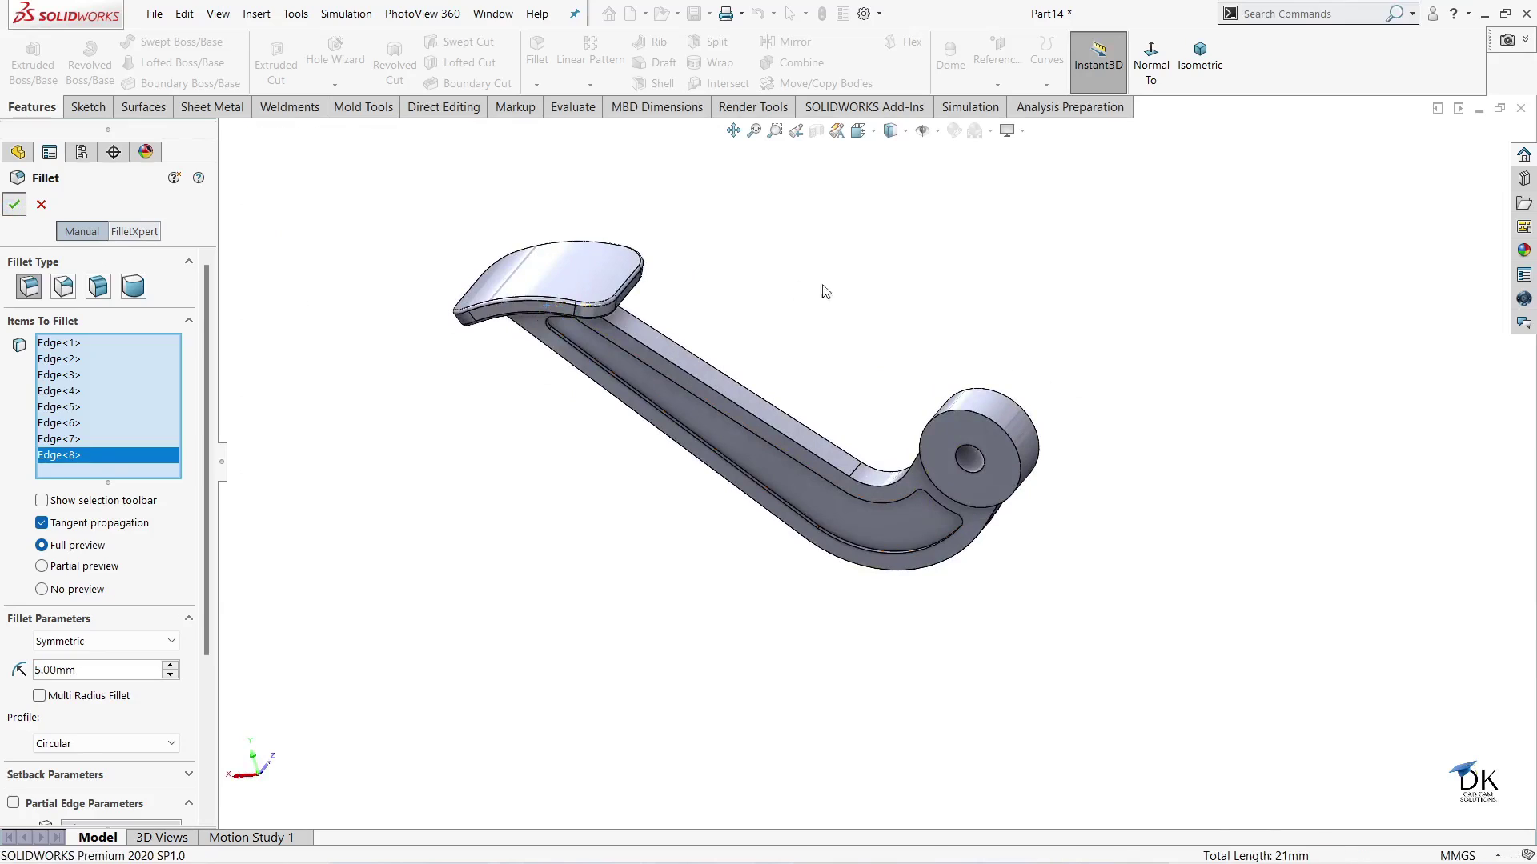
mouse_move(1049, 309)
middle_mouse_down()
mouse_move(786, 347)
mouse_move(750, 425)
middle_mouse_up()
scroll(748, 448, "down", 3)
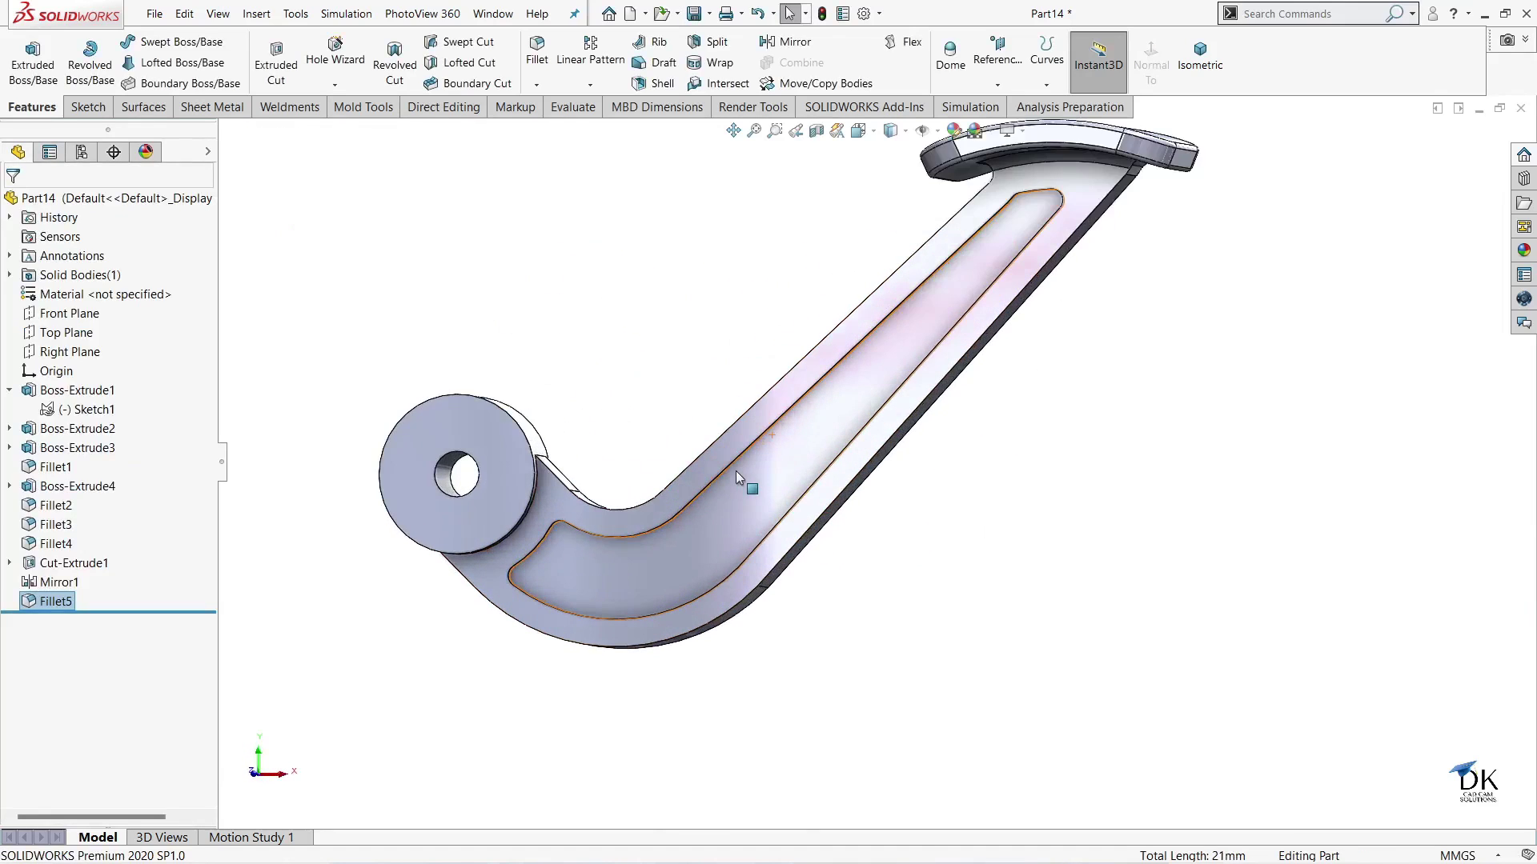
middle_click_drag(748, 481, 590, 483)
scroll(591, 482, "down", 2)
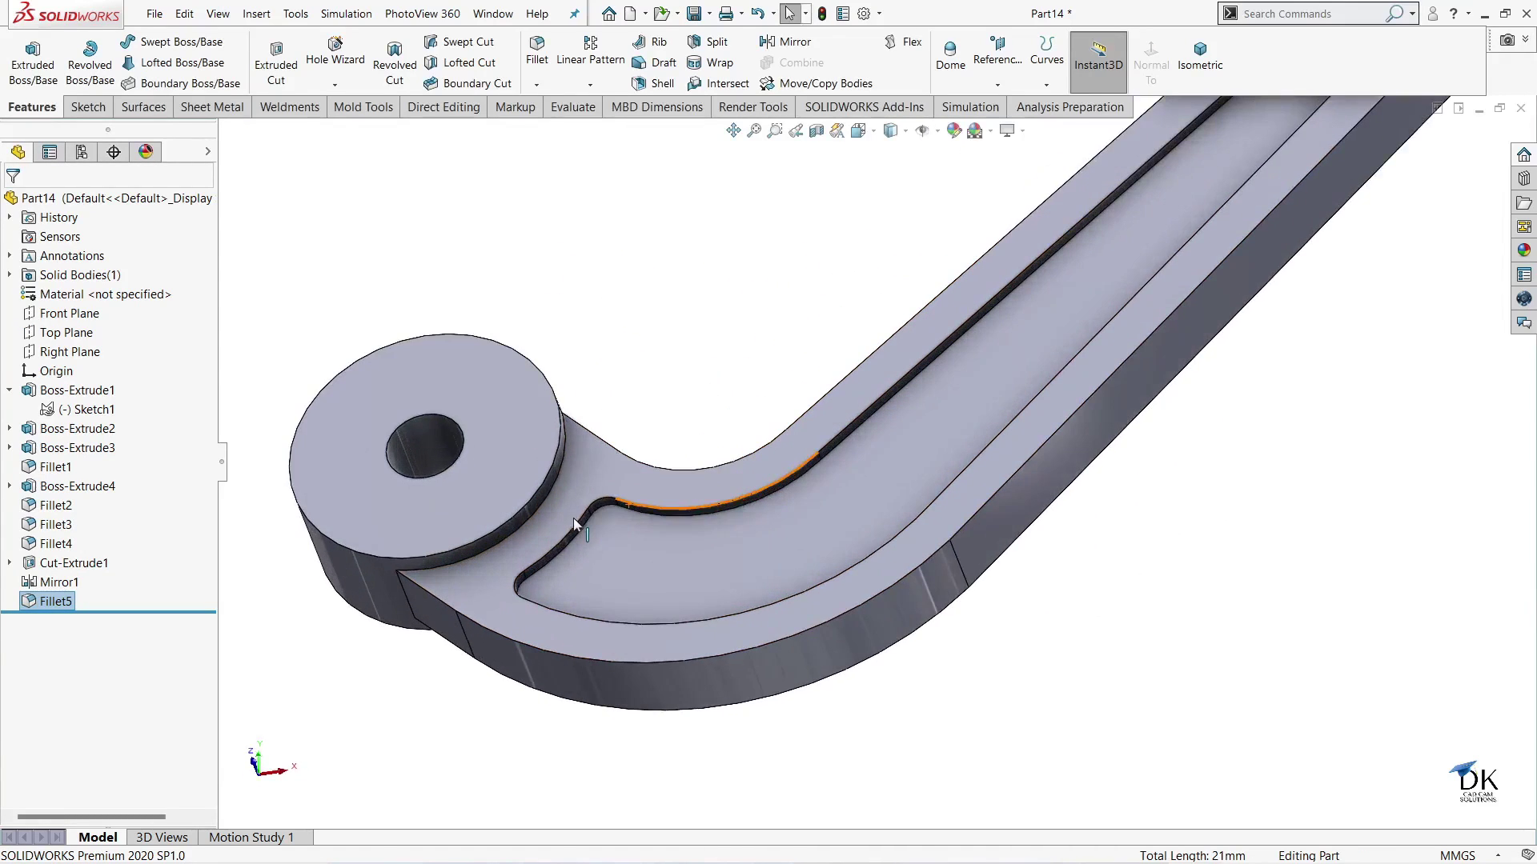
scroll(671, 358, "down", 3)
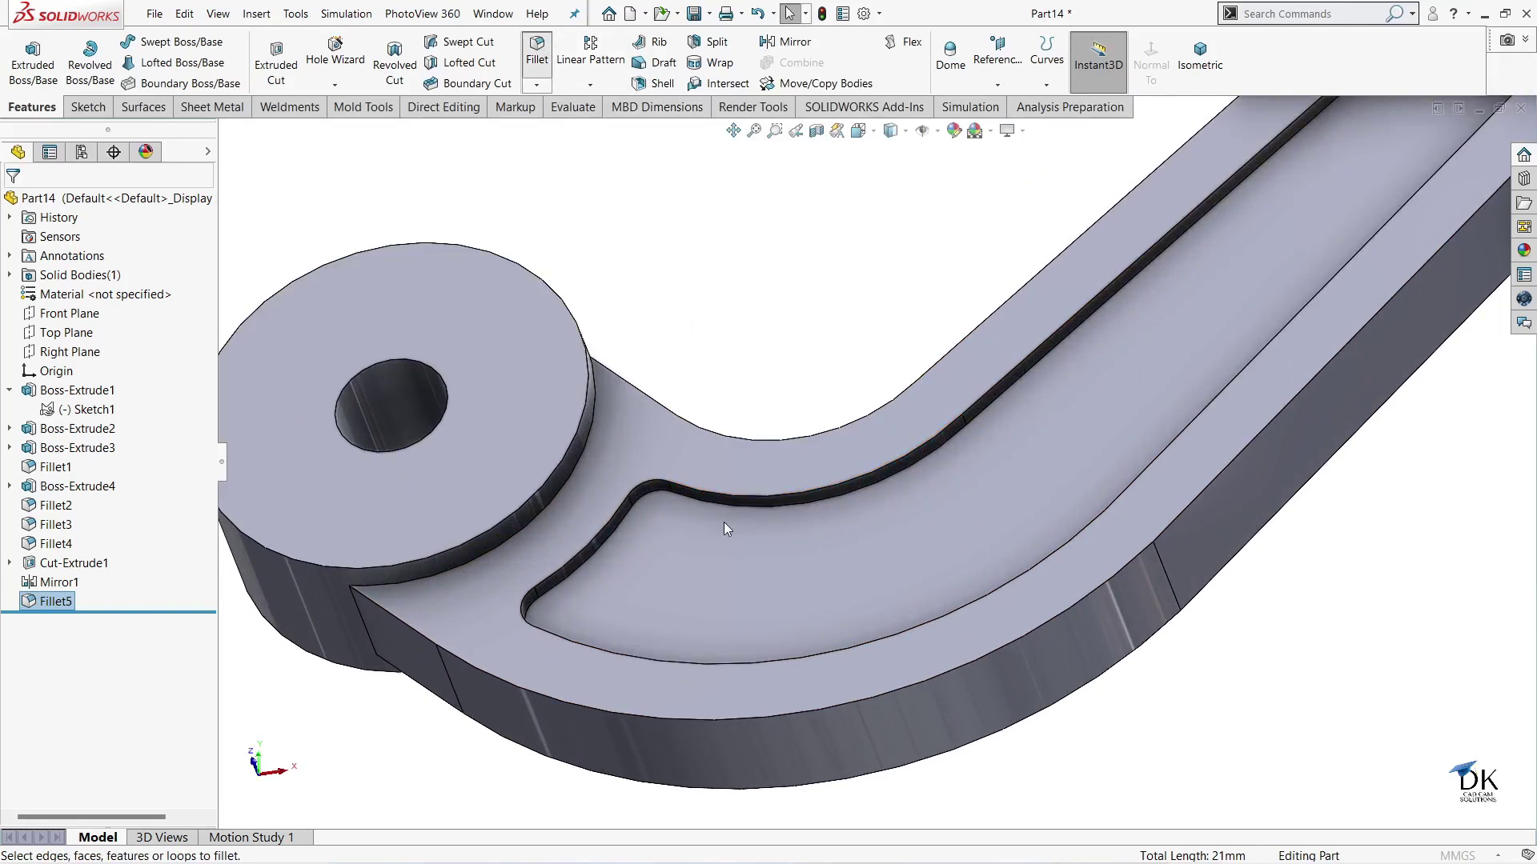
- Clear the mistakenly picked Edge<1> and Face<1> from the new fillet selection
left_click(699, 544)
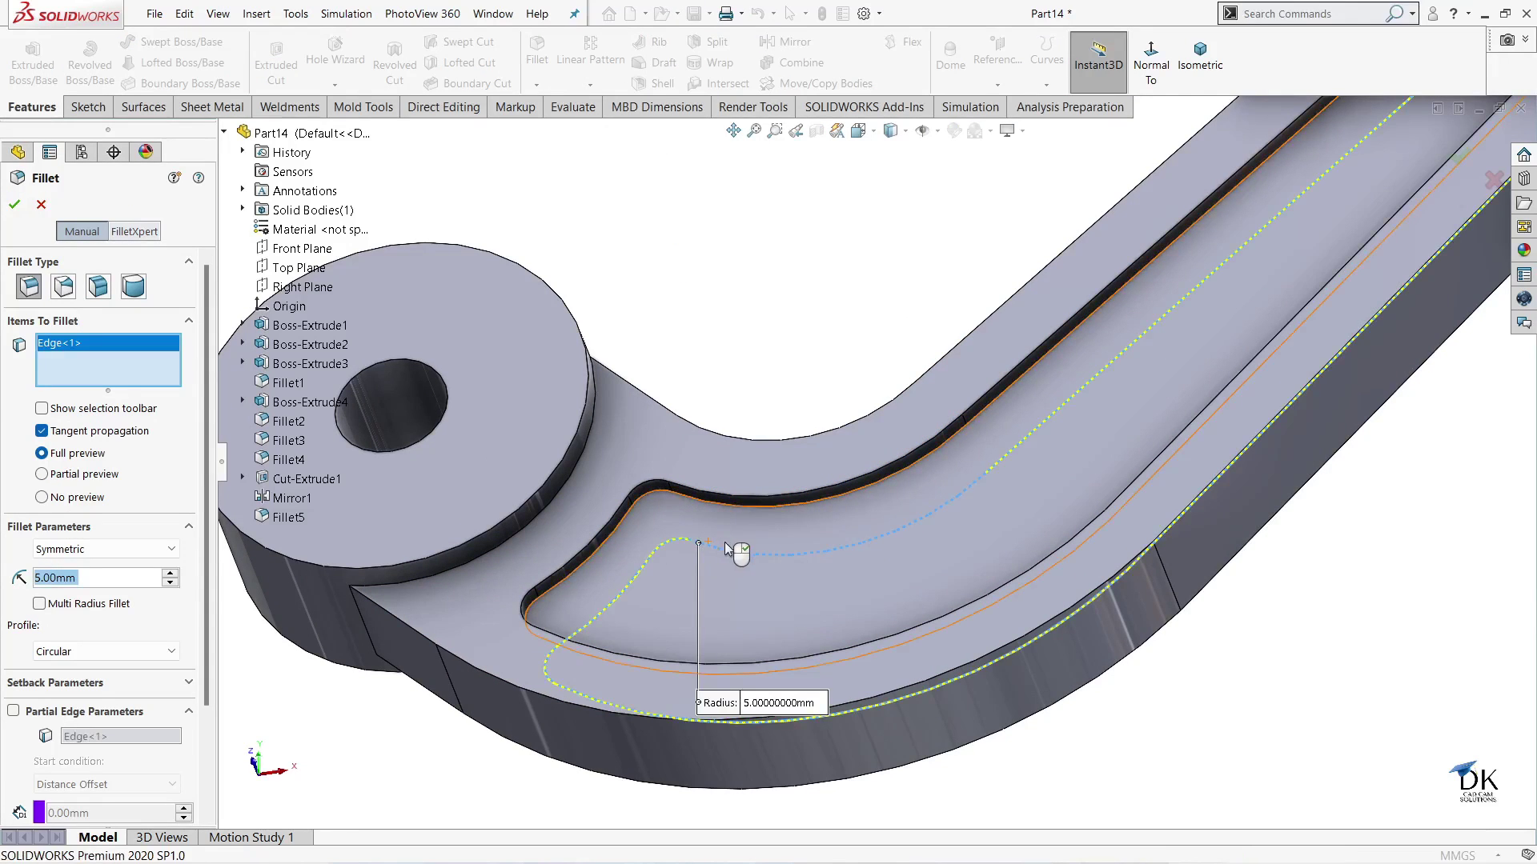
middle_click_drag(726, 549, 725, 586)
left_click(652, 508)
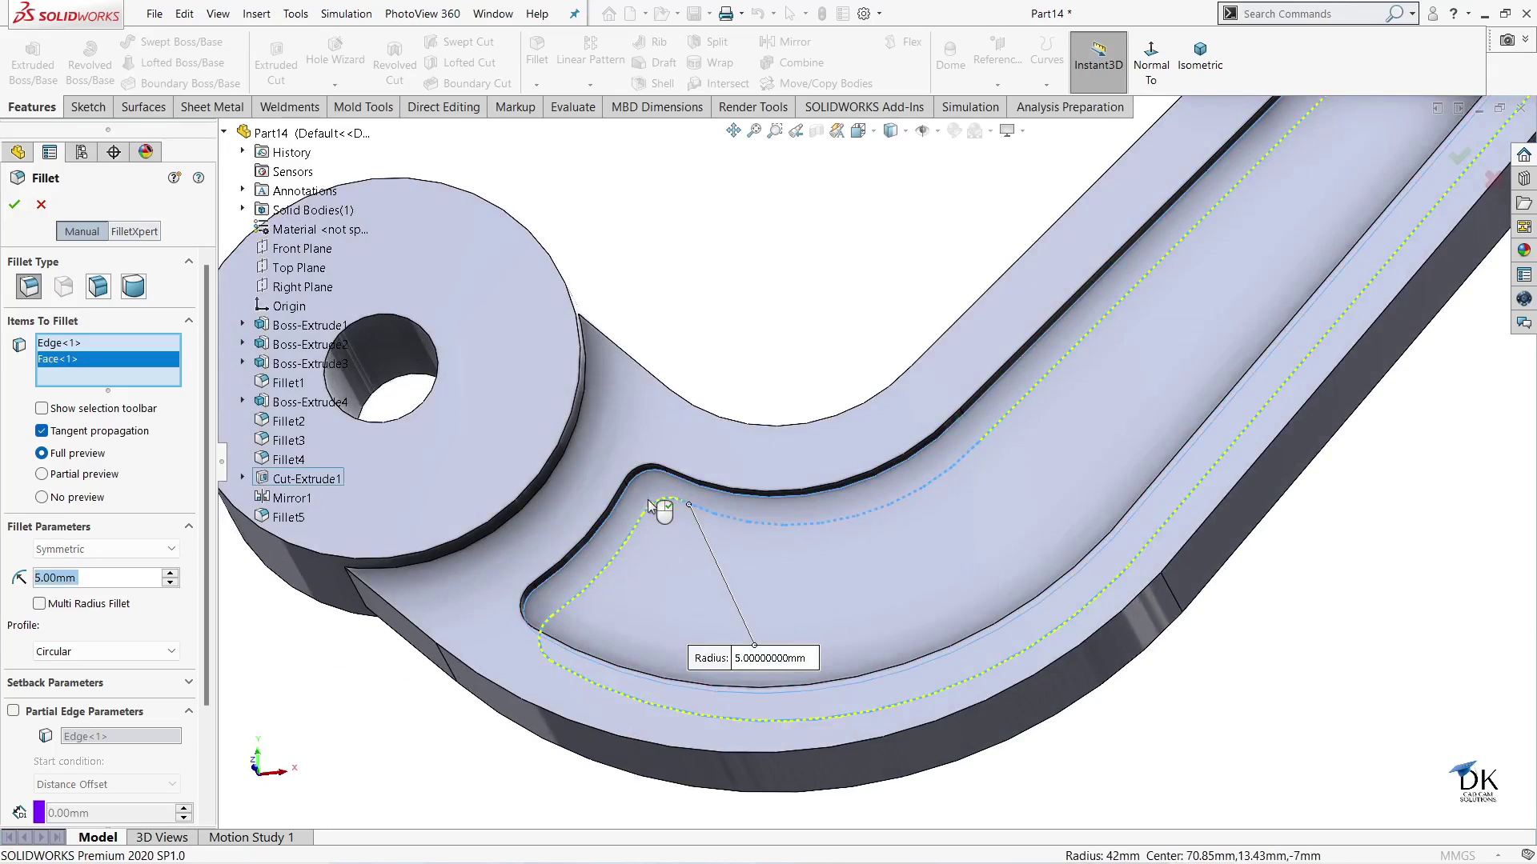
scroll(693, 506, "down", 1)
scroll(707, 502, "down", 1)
scroll(707, 501, "down", 1)
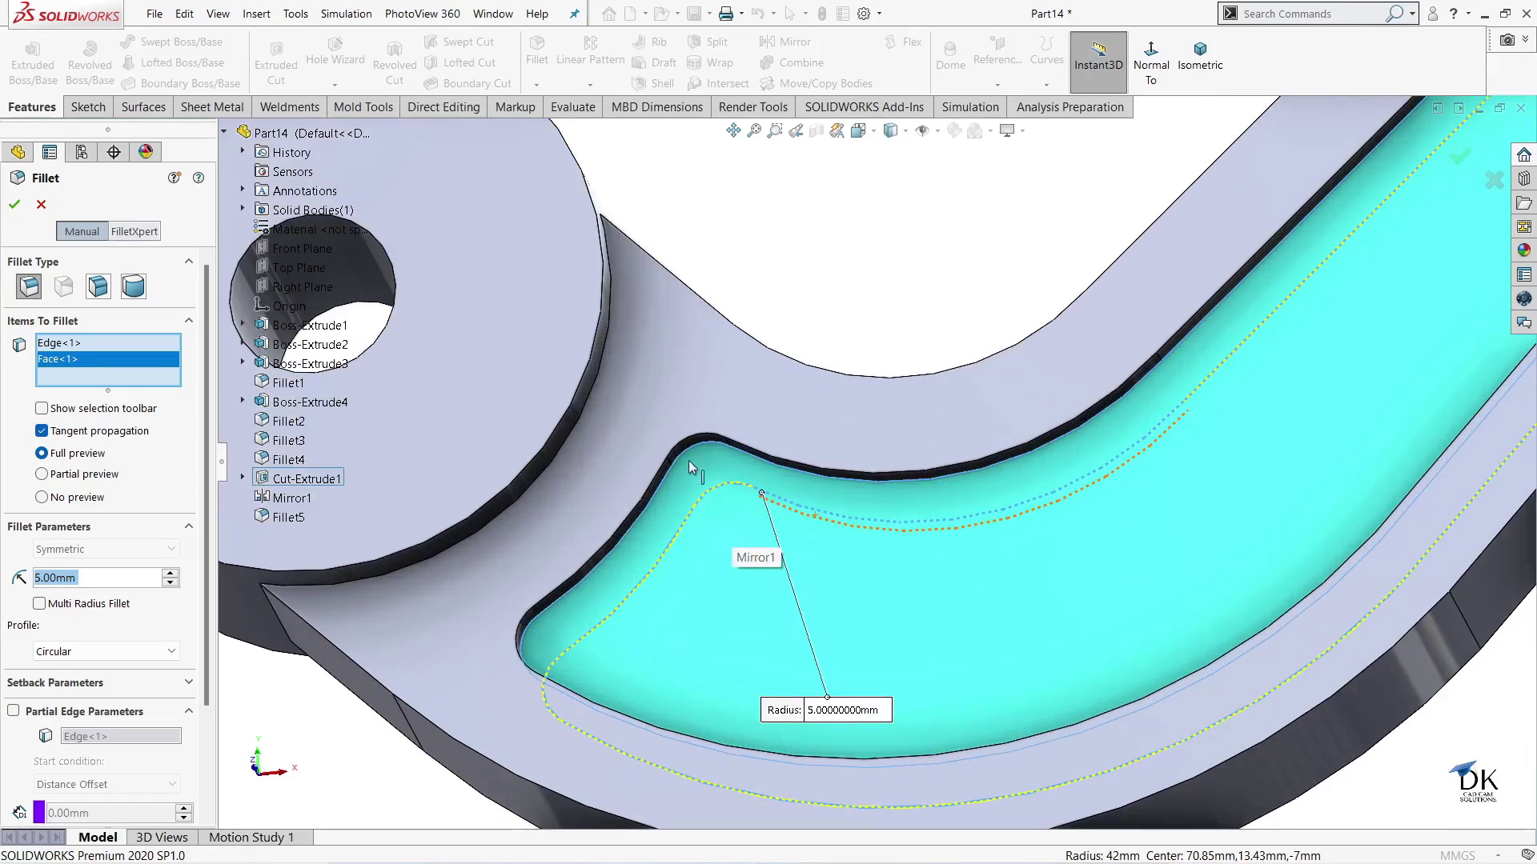
right_click(71, 351)
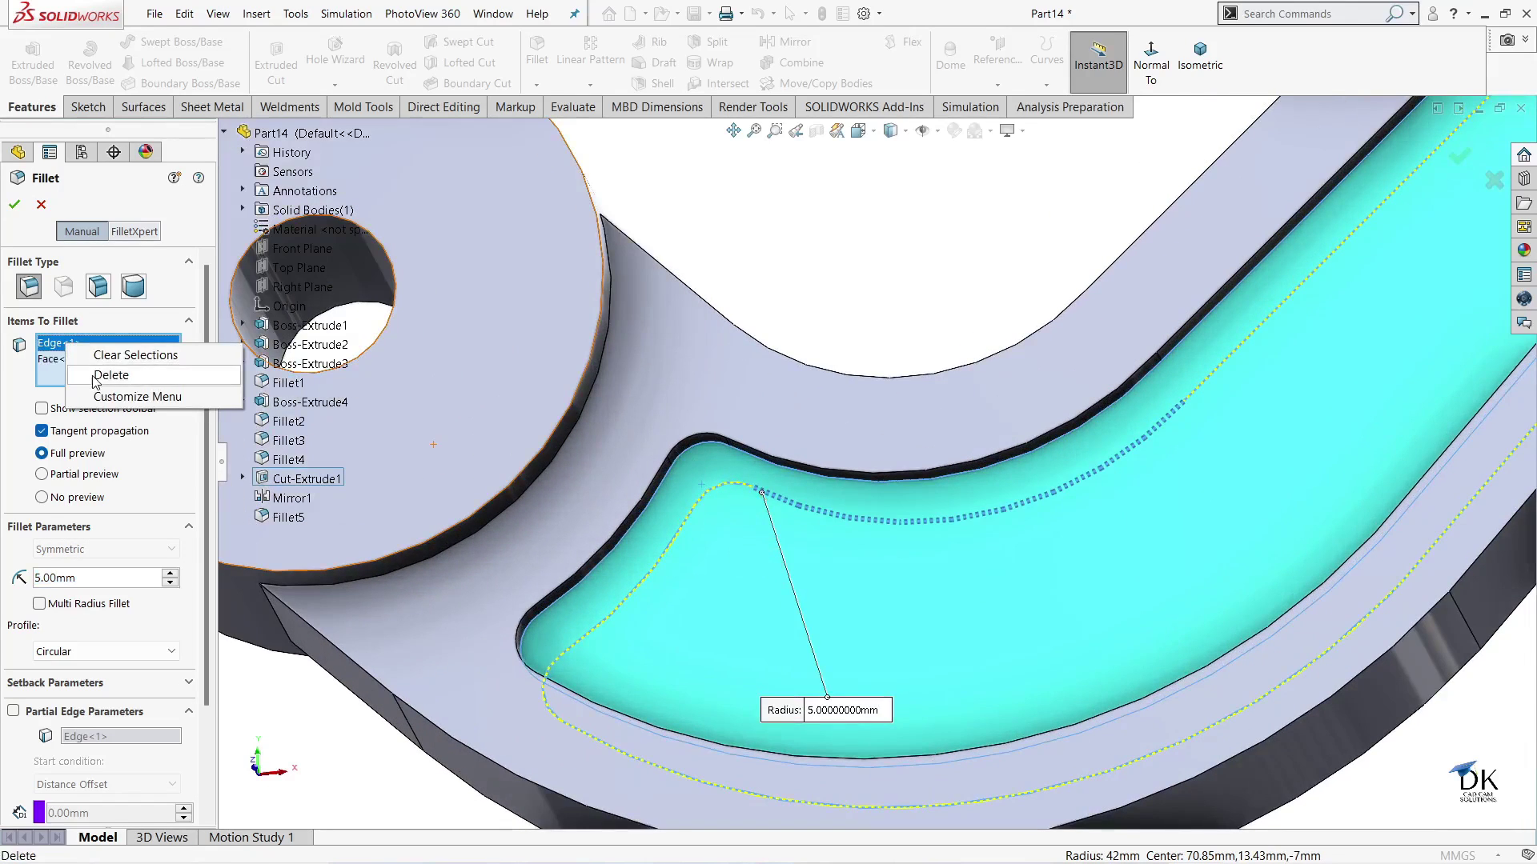
left_click(86, 372)
right_click(66, 350)
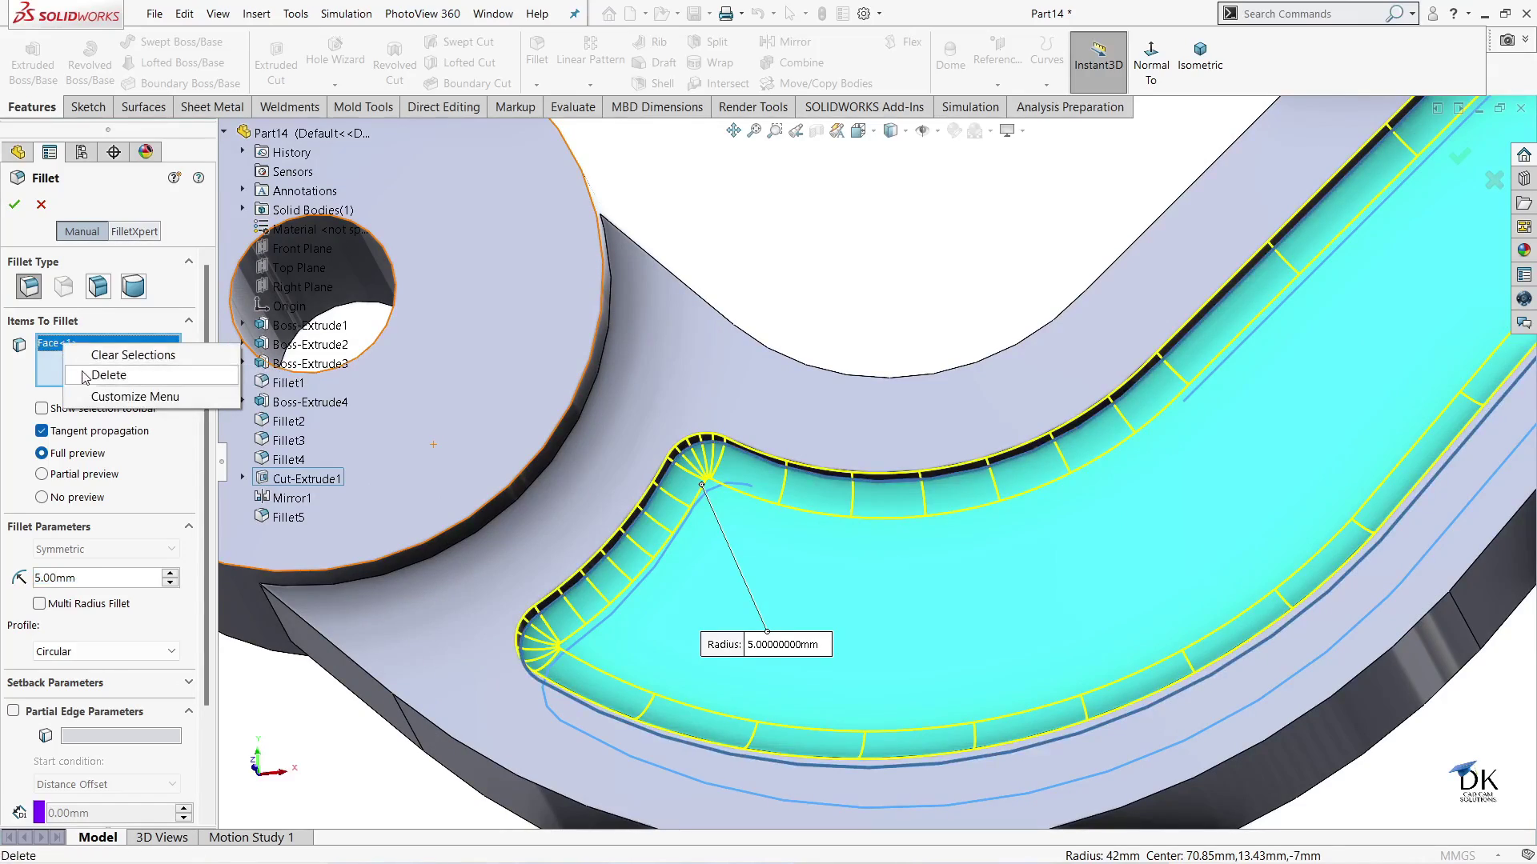
left_click(84, 374)
- Select the pocket floor faces on both sides of the arm for the 5 mm fillet
left_click(741, 398)
scroll(758, 405, "up", 3)
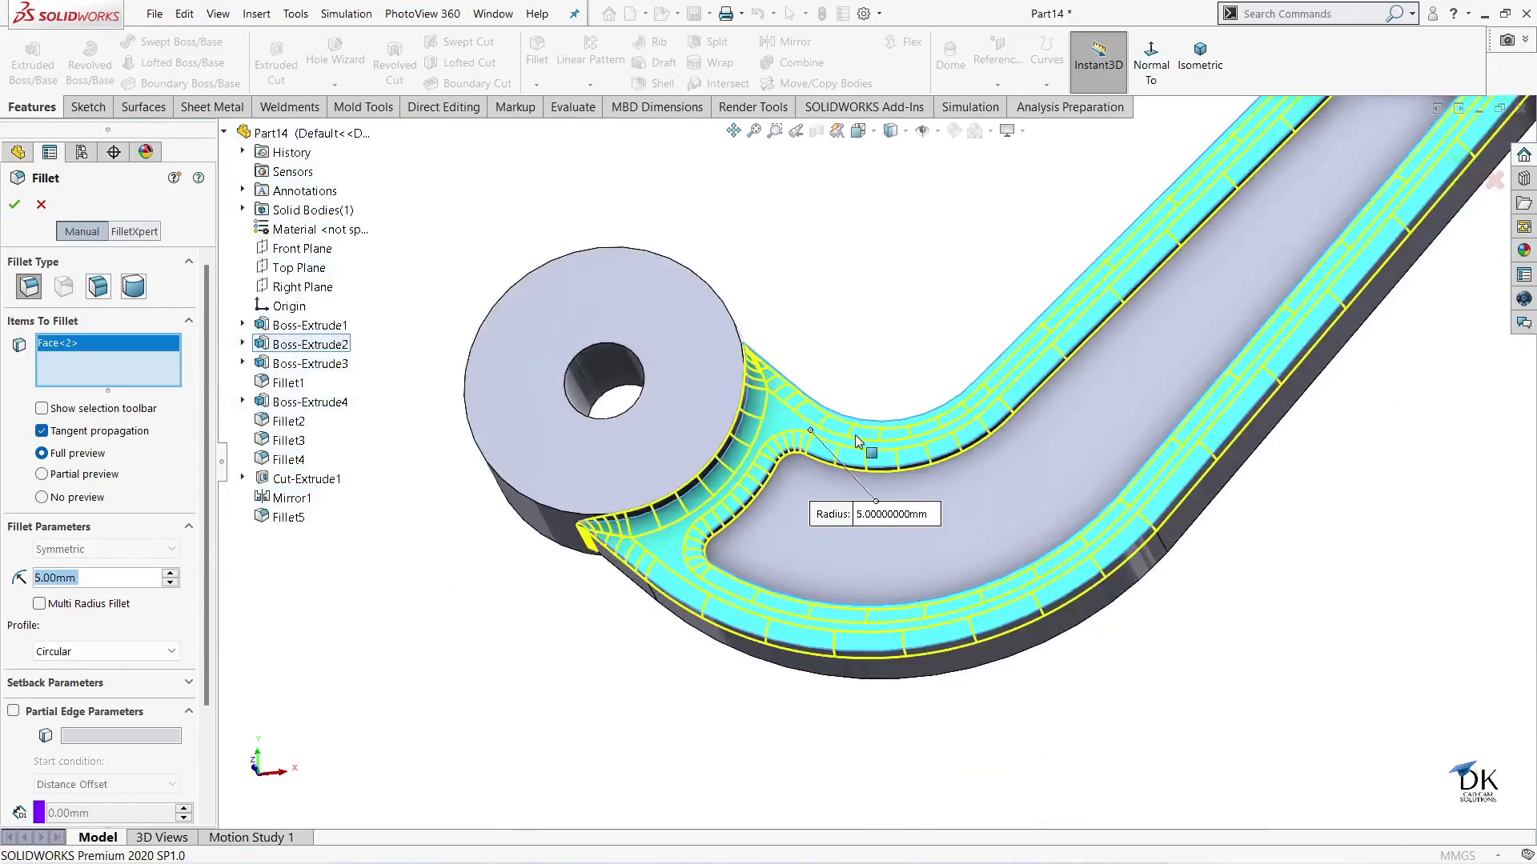
mouse_move(1071, 436)
middle_mouse_down()
mouse_move(1030, 339)
mouse_move(1288, 634)
mouse_move(1103, 436)
mouse_move(949, 415)
middle_mouse_up()
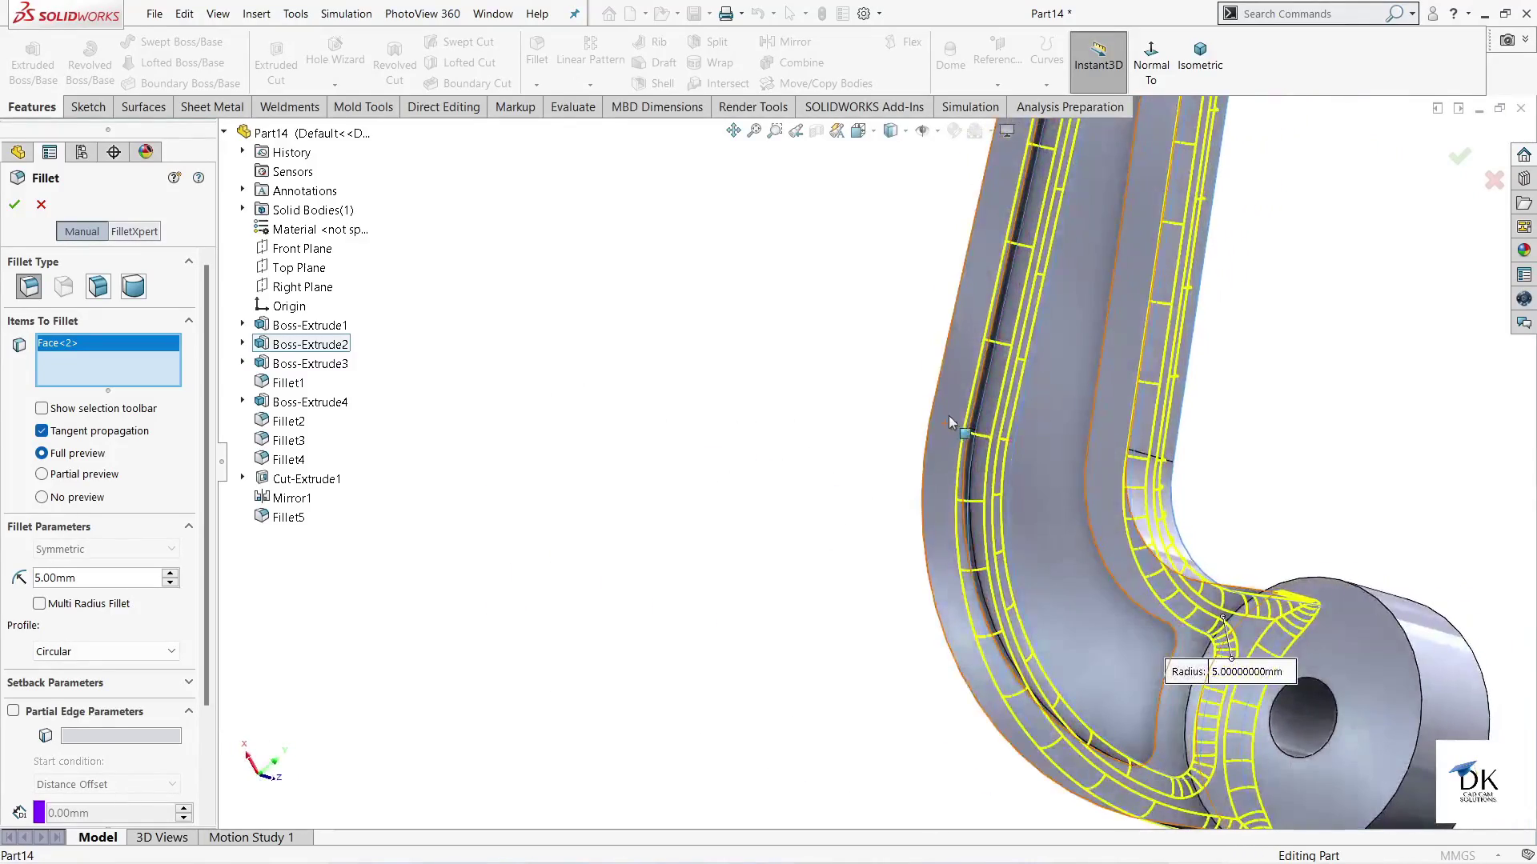
left_click(948, 413)
scroll(884, 525, "up", 3)
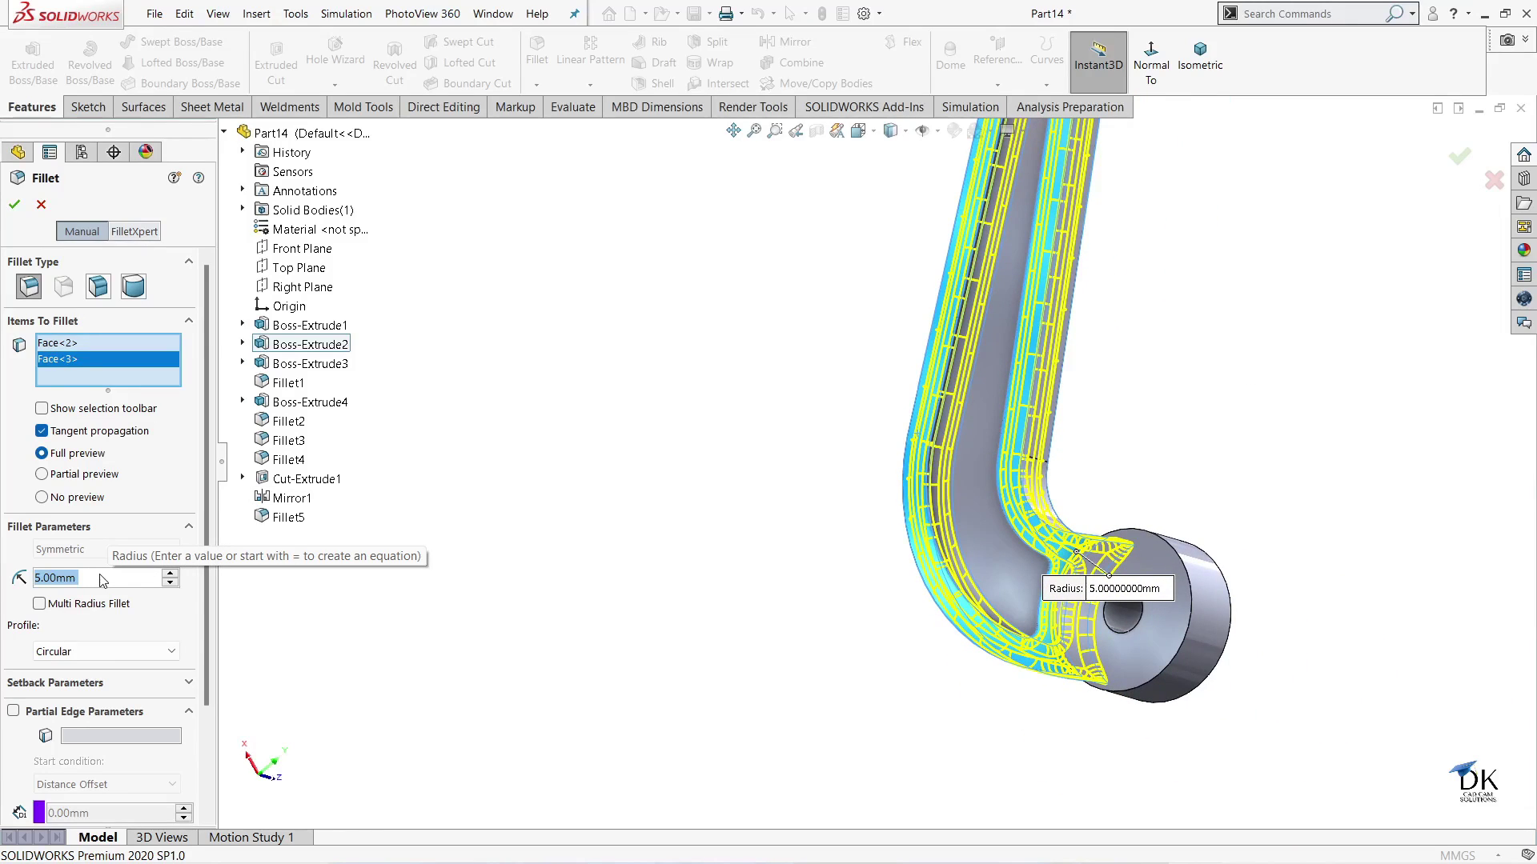
- Apply the 5 mm pocket-face fillet as Fillet6
key("Return")
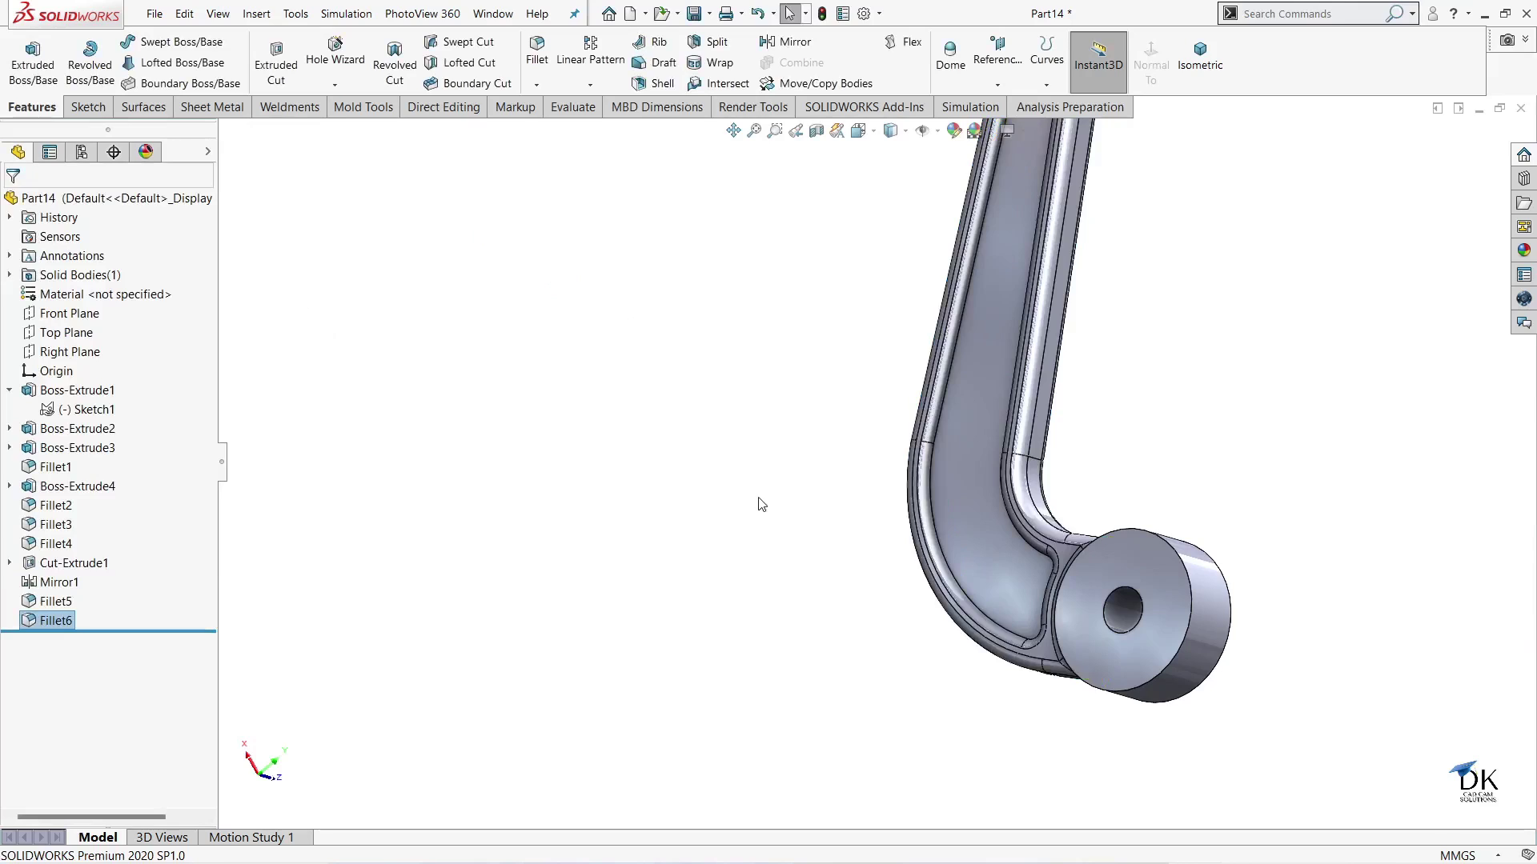
mouse_move(758, 504)
middle_mouse_down()
mouse_move(641, 488)
mouse_move(477, 504)
mouse_move(813, 446)
mouse_move(1007, 194)
mouse_move(964, 469)
mouse_move(847, 467)
mouse_move(796, 353)
mouse_move(908, 366)
mouse_move(800, 257)
mouse_move(867, 347)
mouse_move(782, 377)
mouse_move(803, 357)
mouse_move(741, 434)
middle_mouse_up()
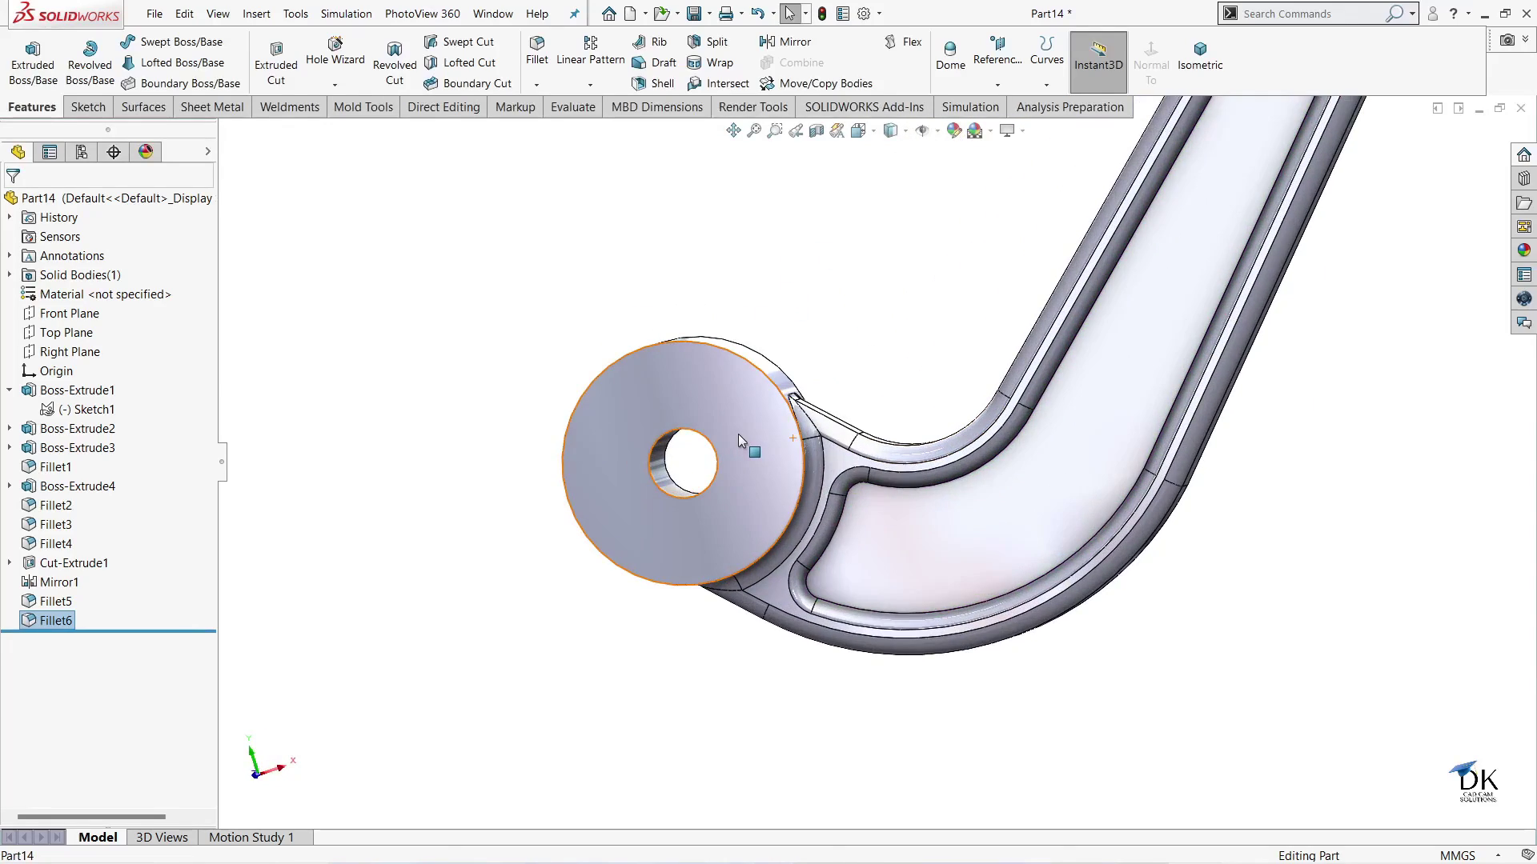
scroll(738, 434, "down", 2)
- Chamfer the four hub outer and hole rim edges at 1 mm × 45°
left_click(536, 83)
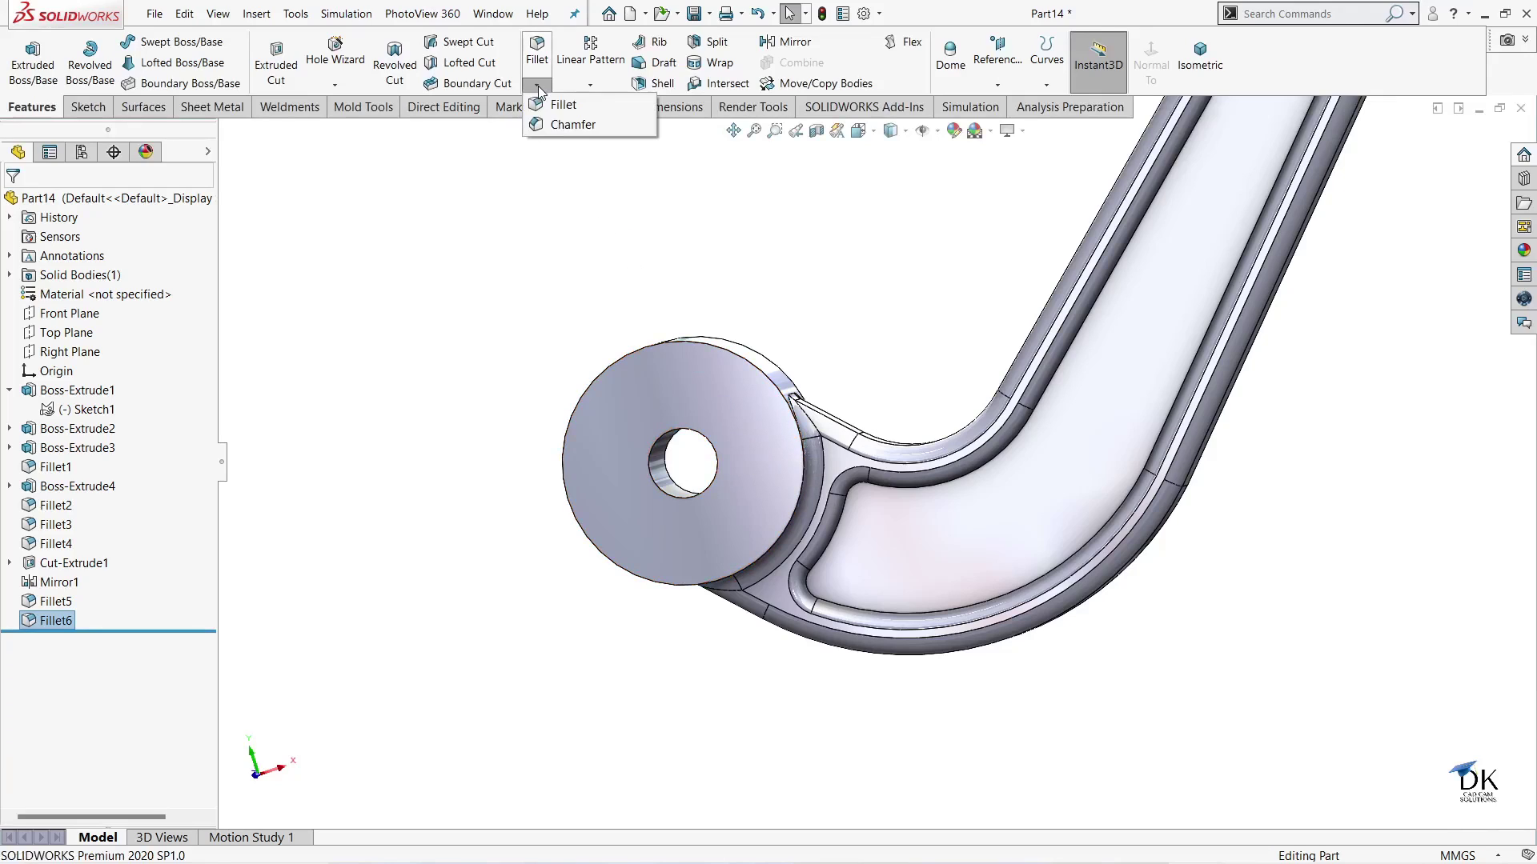
left_click(560, 126)
left_click(686, 436)
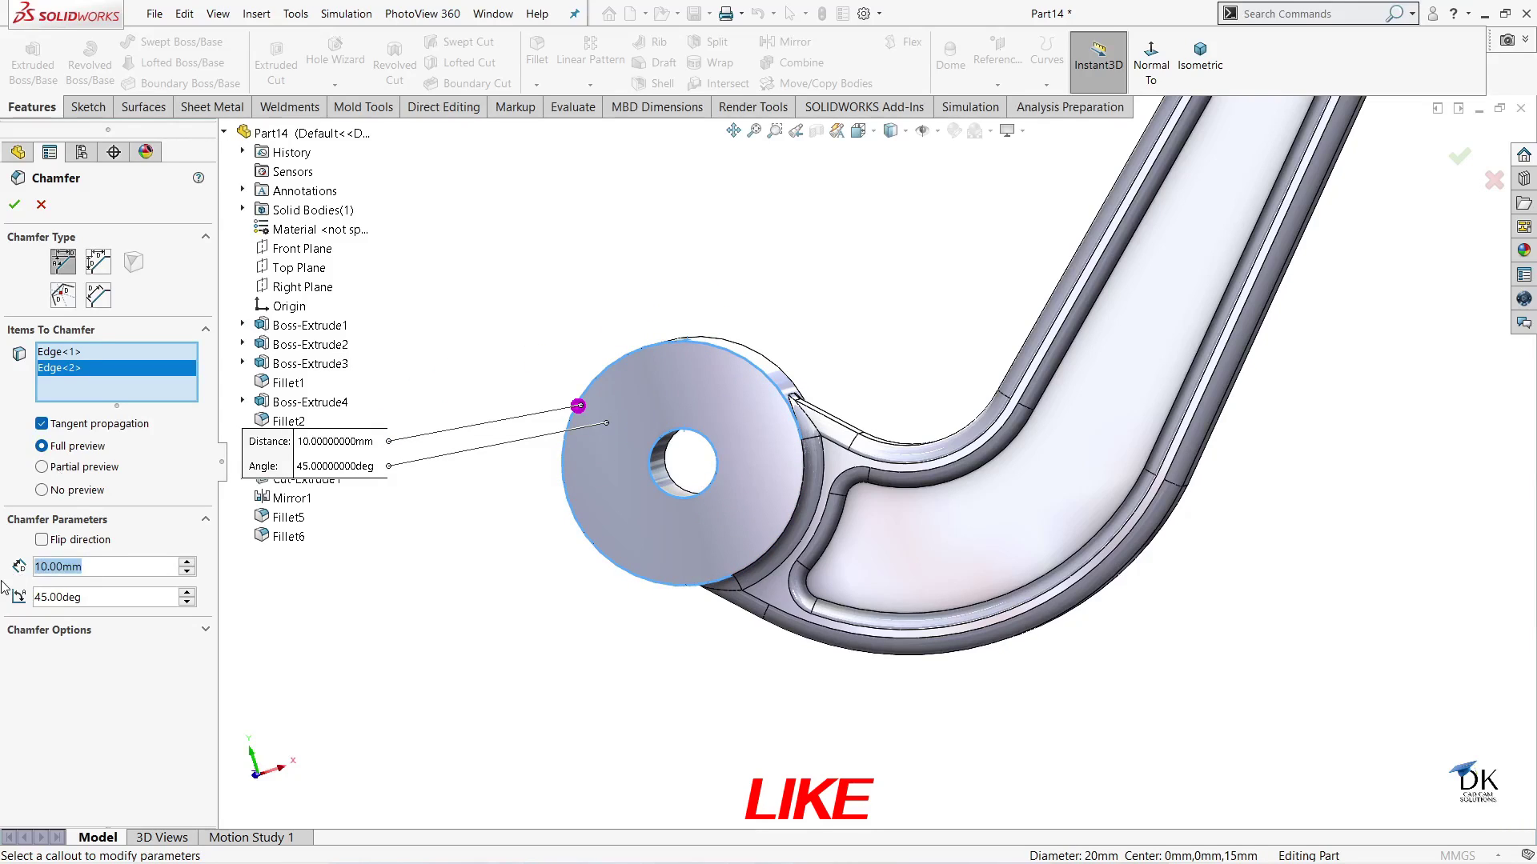
type("1")
key("Return")
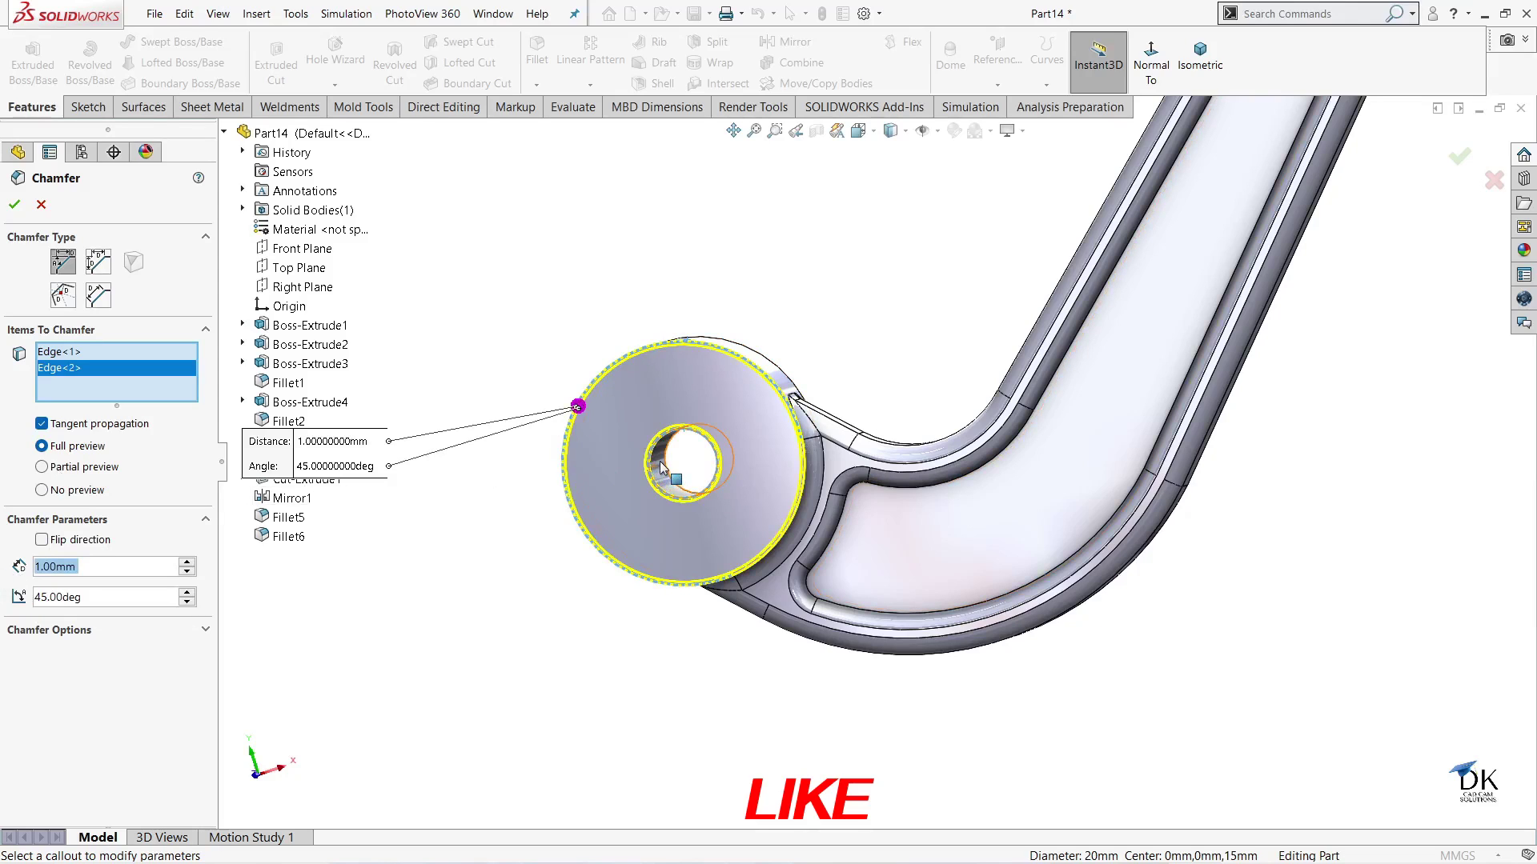
left_click(665, 455)
middle_click_drag(824, 233, 728, 275)
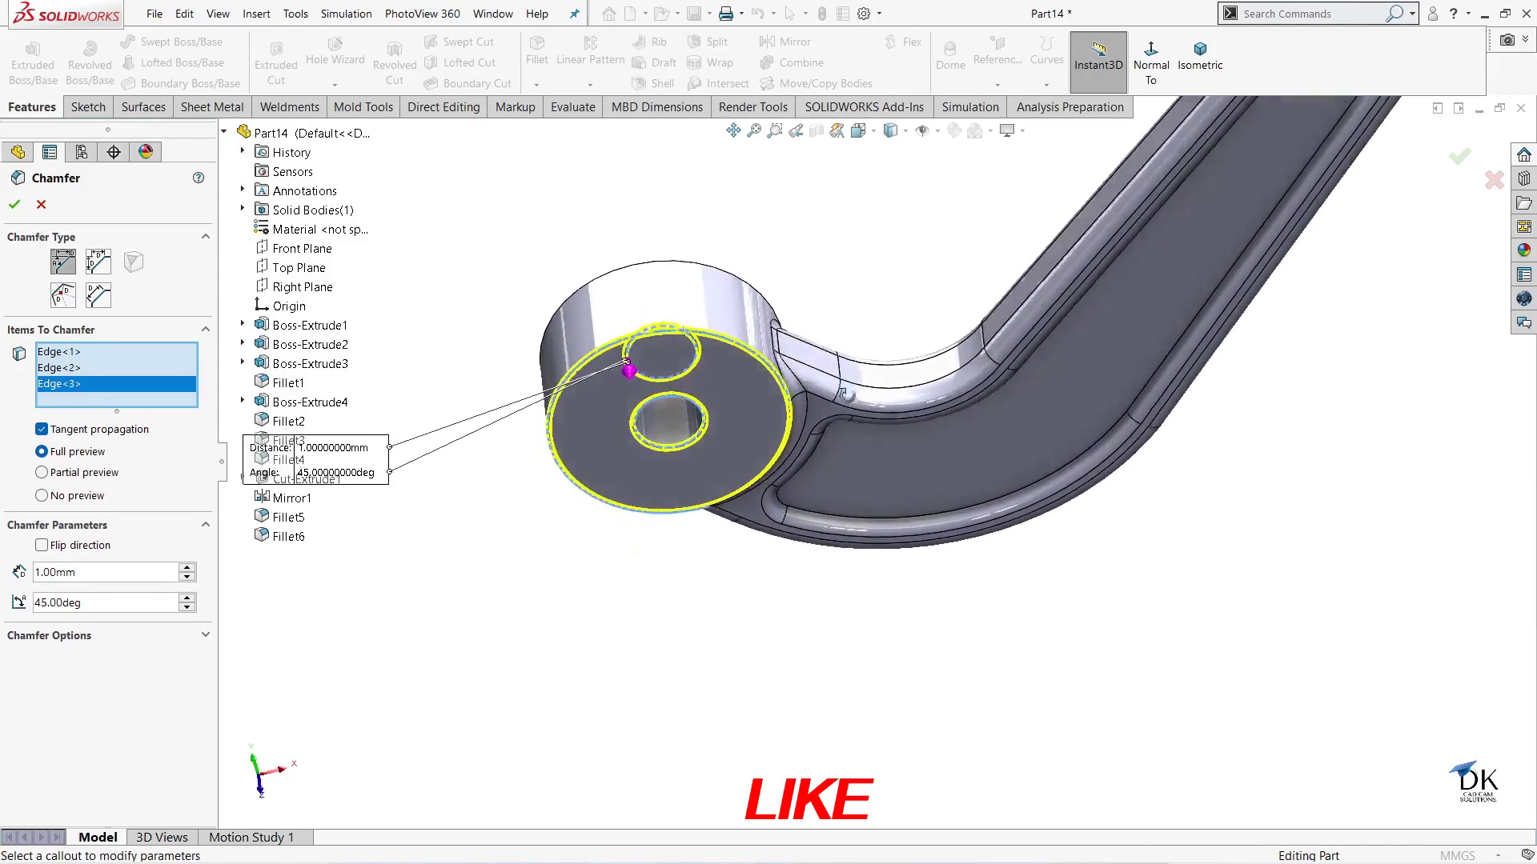
left_click(724, 272)
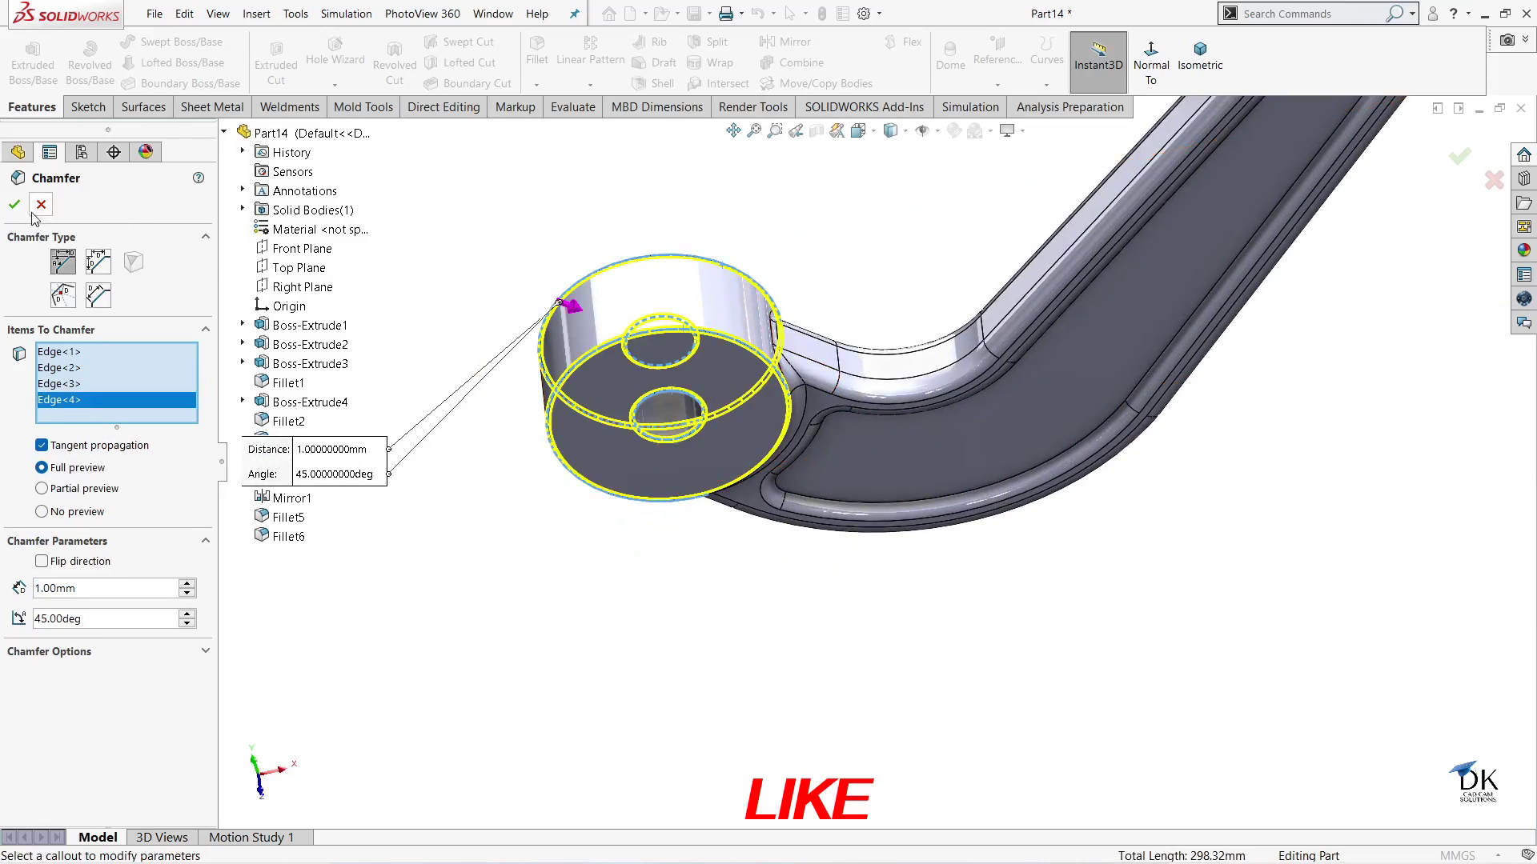
key("Return")
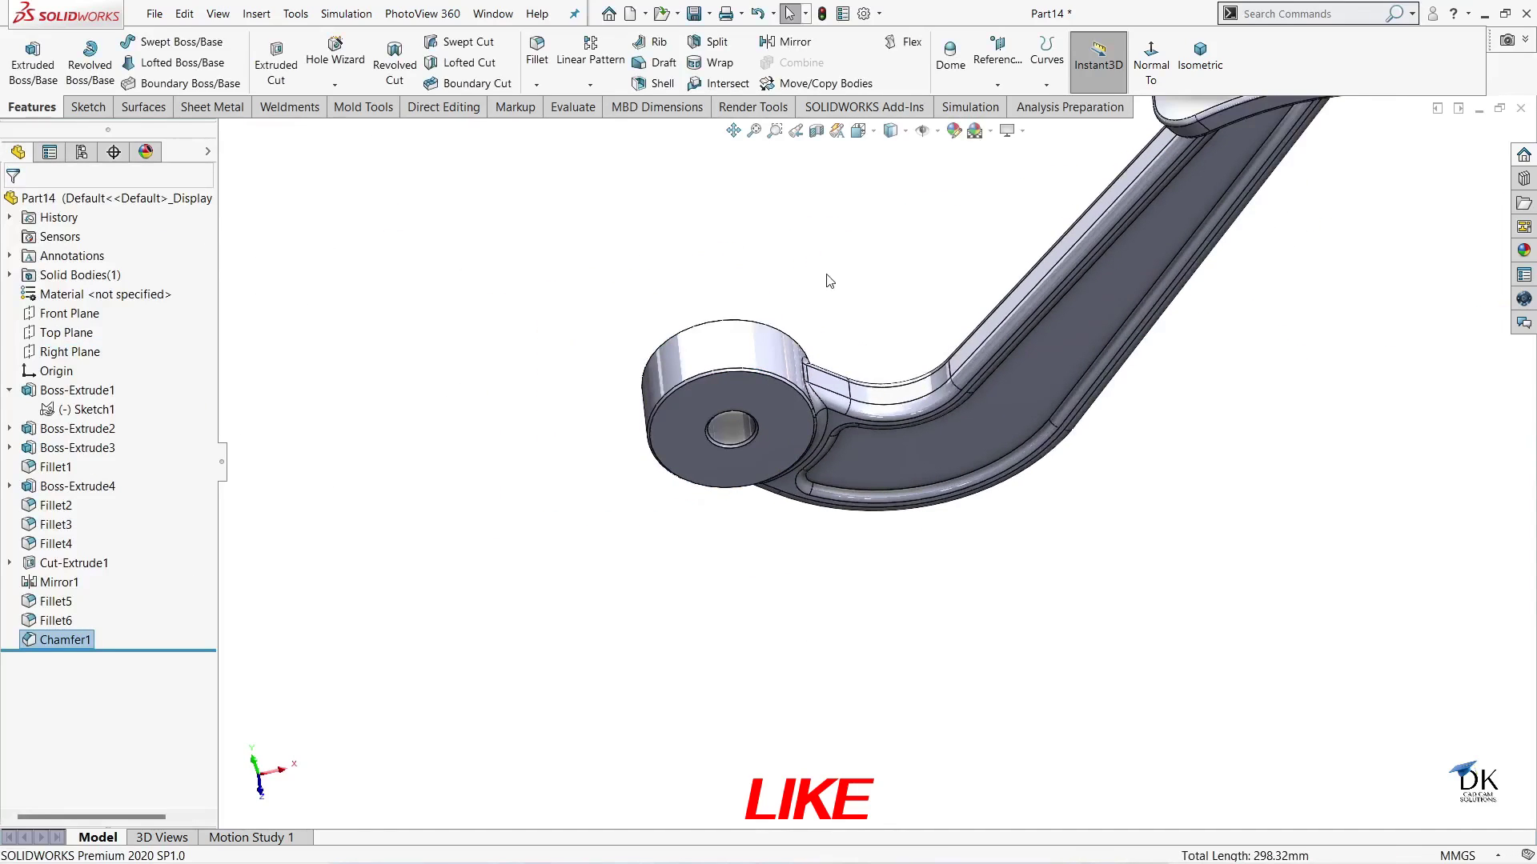
- Inspect the pedal pad face and corner arc, orbiting the finished lever from several angles
mouse_move(824, 274)
middle_mouse_down()
mouse_move(941, 226)
mouse_move(1316, 329)
mouse_move(1345, 433)
mouse_move(1153, 315)
mouse_move(1104, 353)
mouse_move(1098, 398)
mouse_move(1223, 385)
mouse_move(1176, 440)
mouse_move(1187, 415)
mouse_move(1120, 416)
middle_mouse_up()
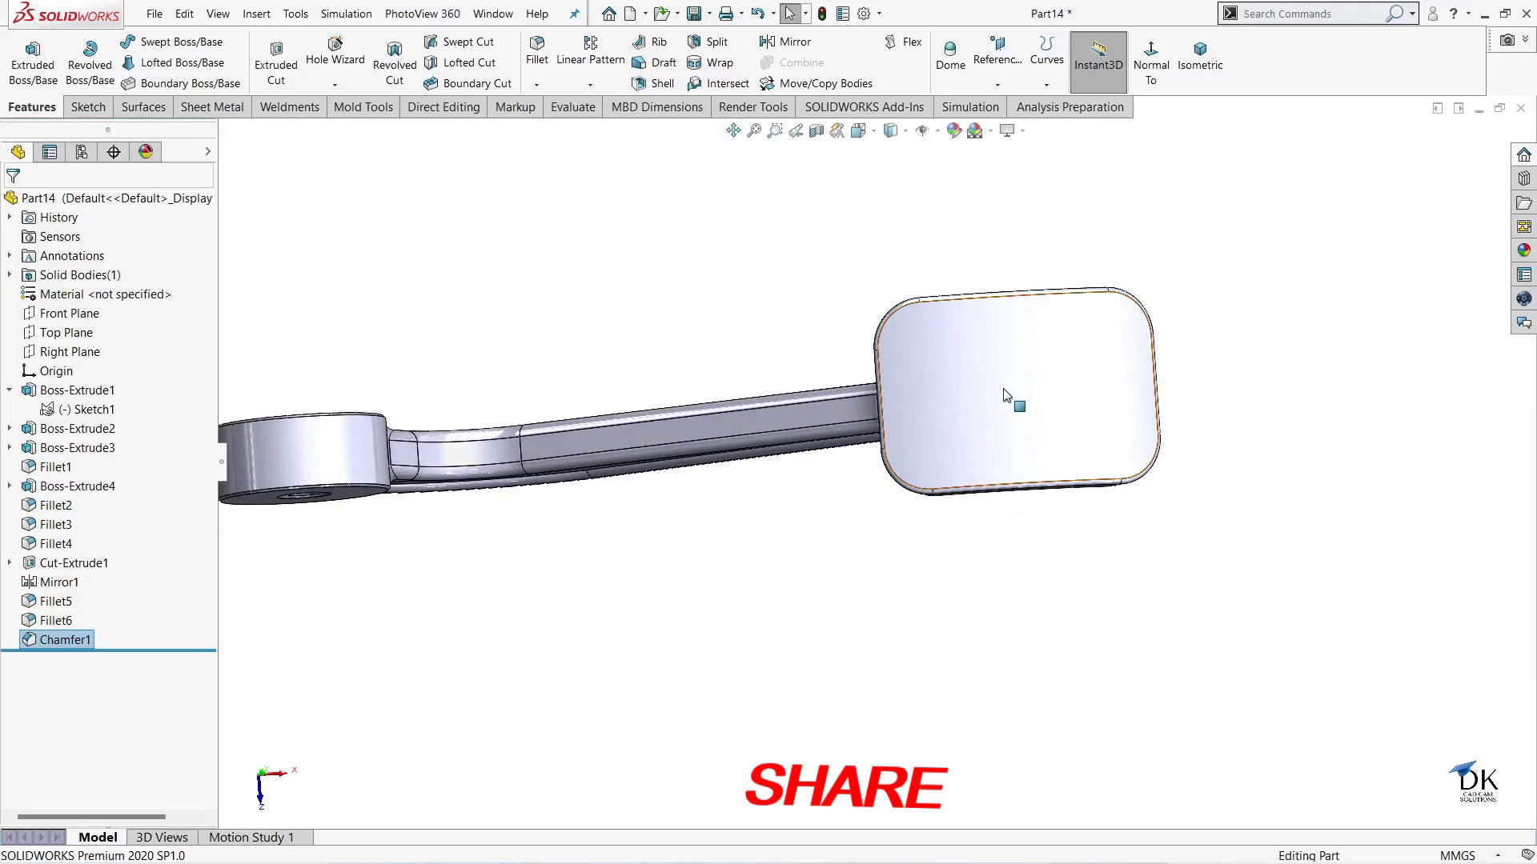
left_click(1006, 395)
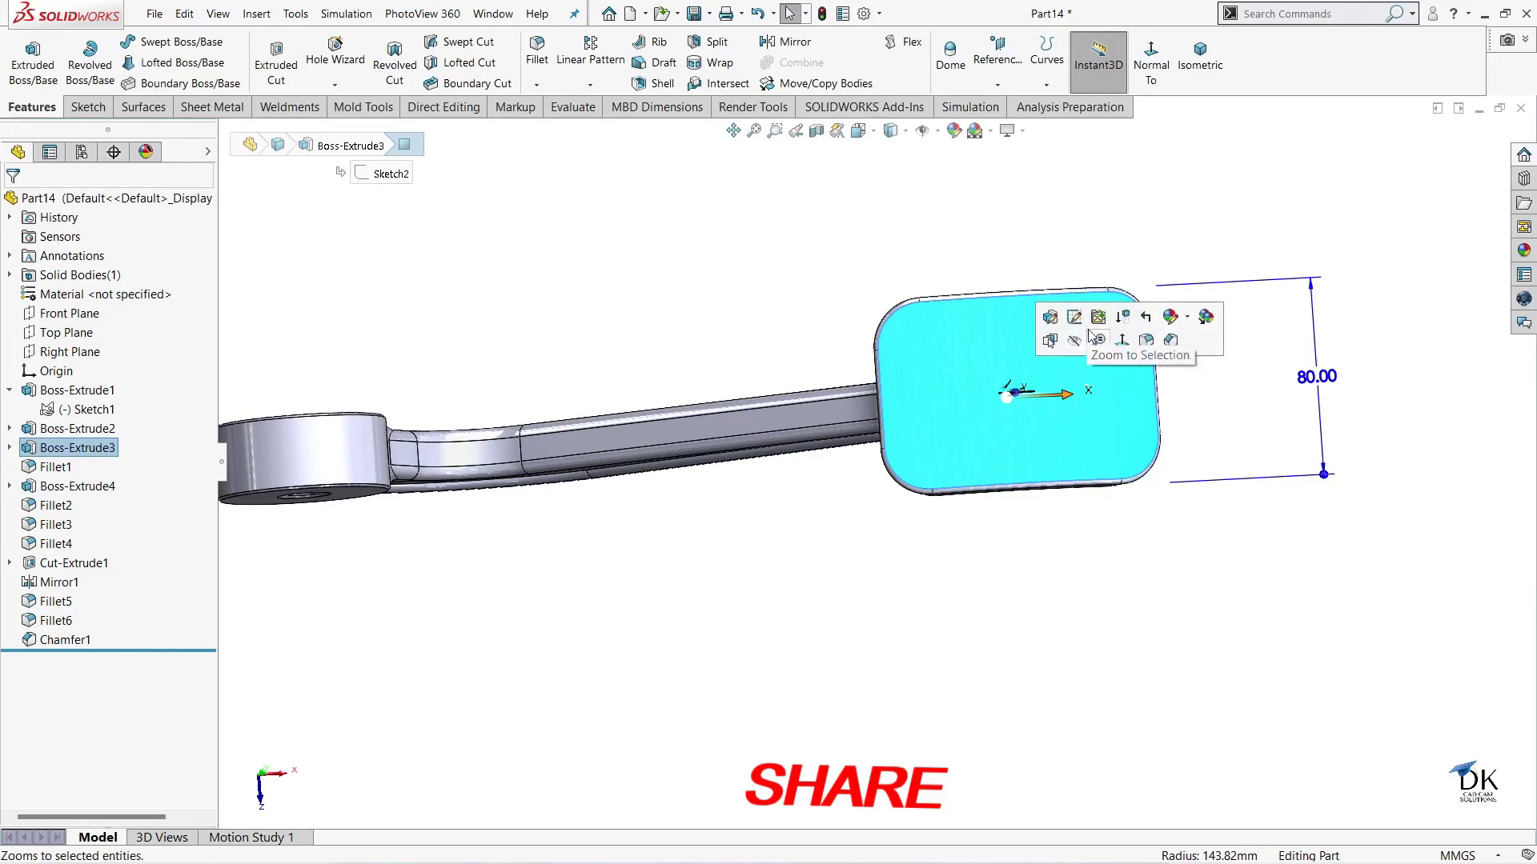
left_click(913, 243)
mouse_move(913, 243)
middle_mouse_down()
mouse_move(994, 201)
mouse_move(869, 337)
middle_mouse_up()
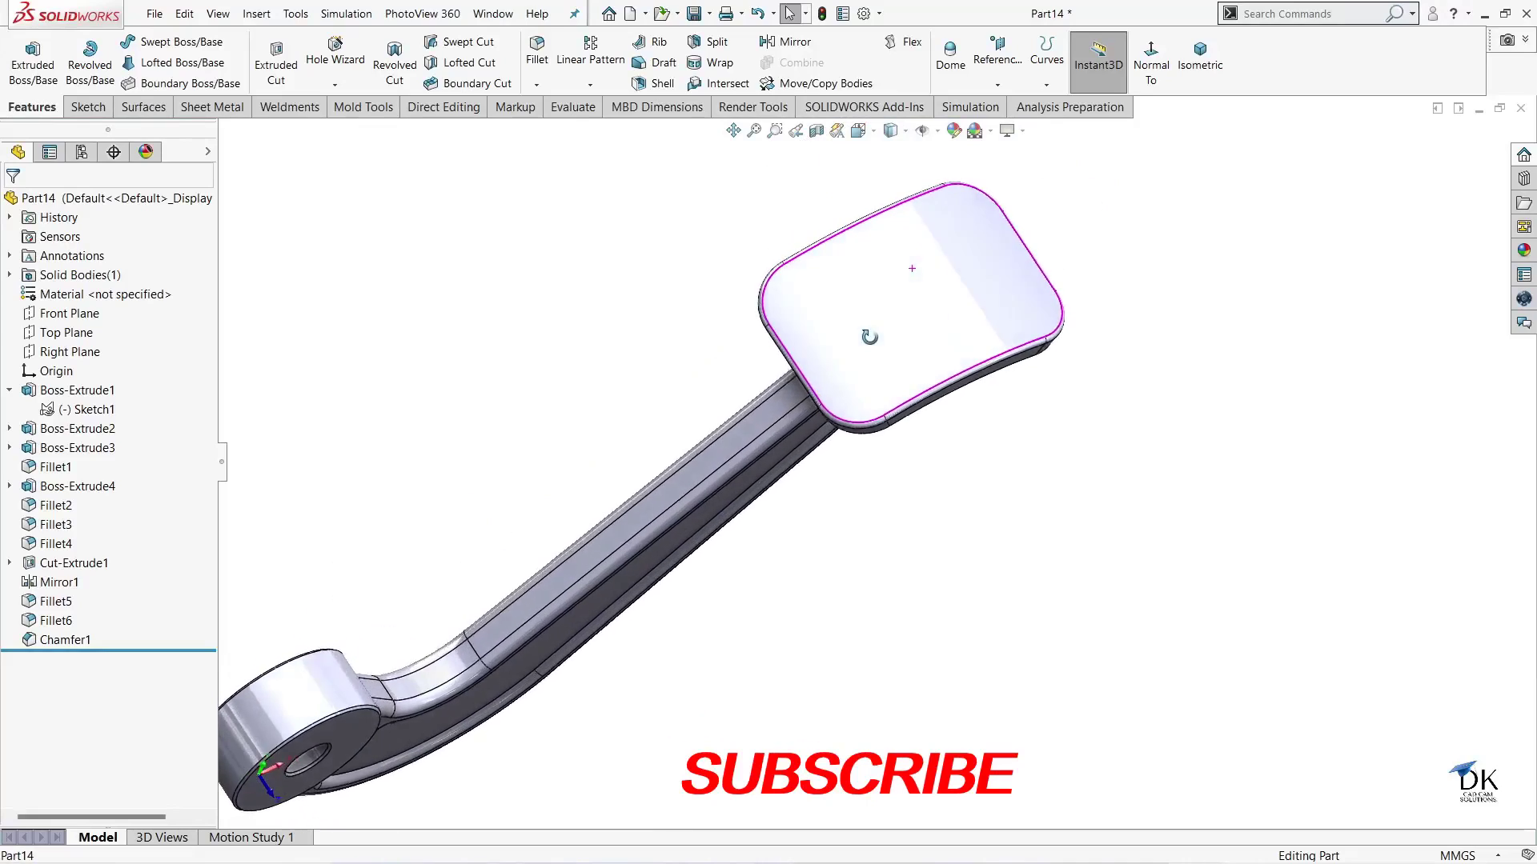
scroll(788, 289, "down", 2)
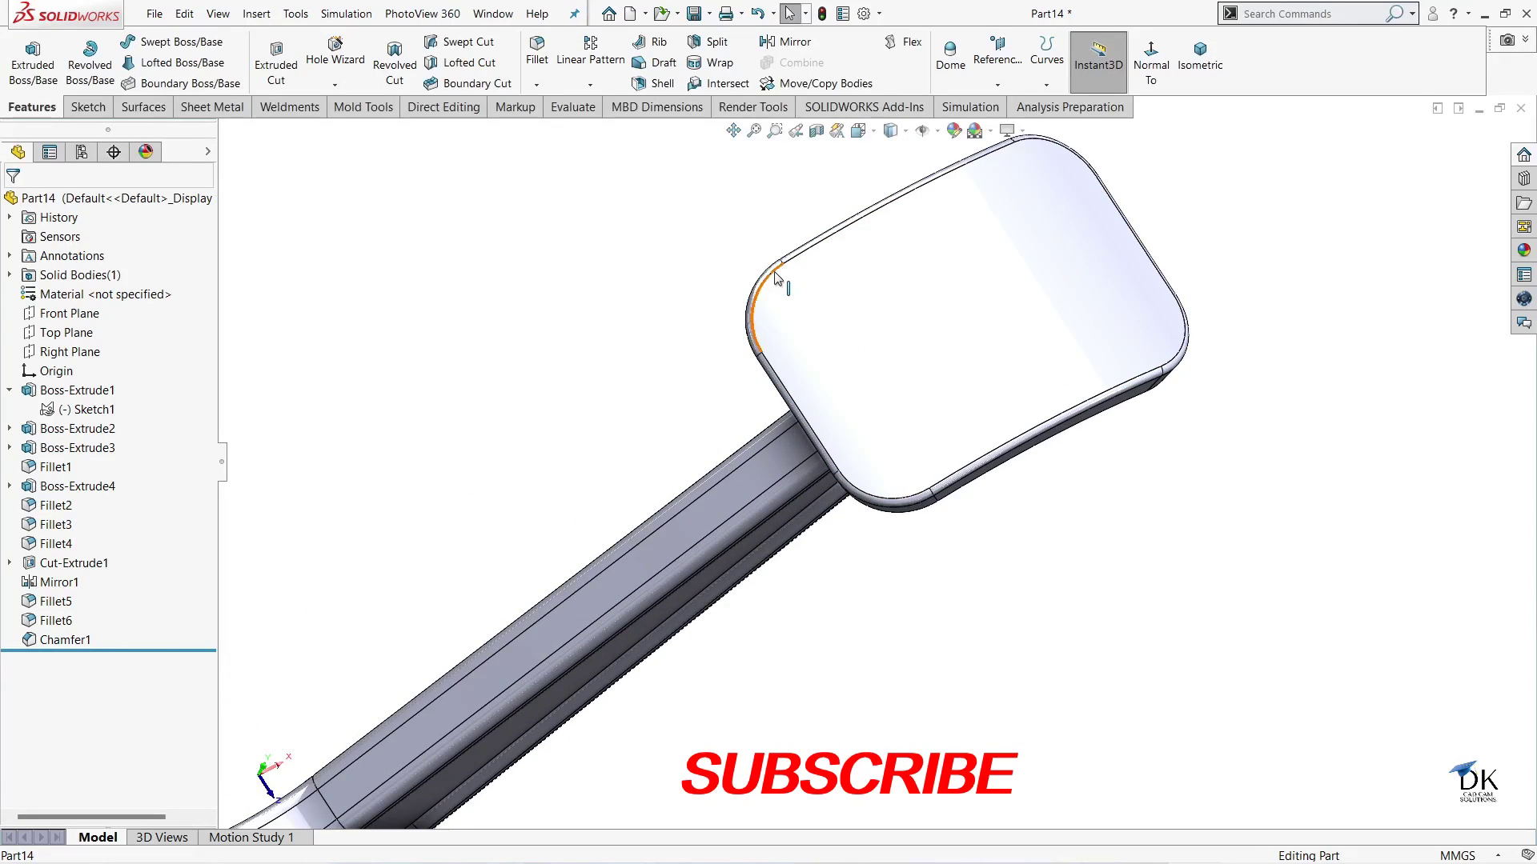
left_click(776, 278)
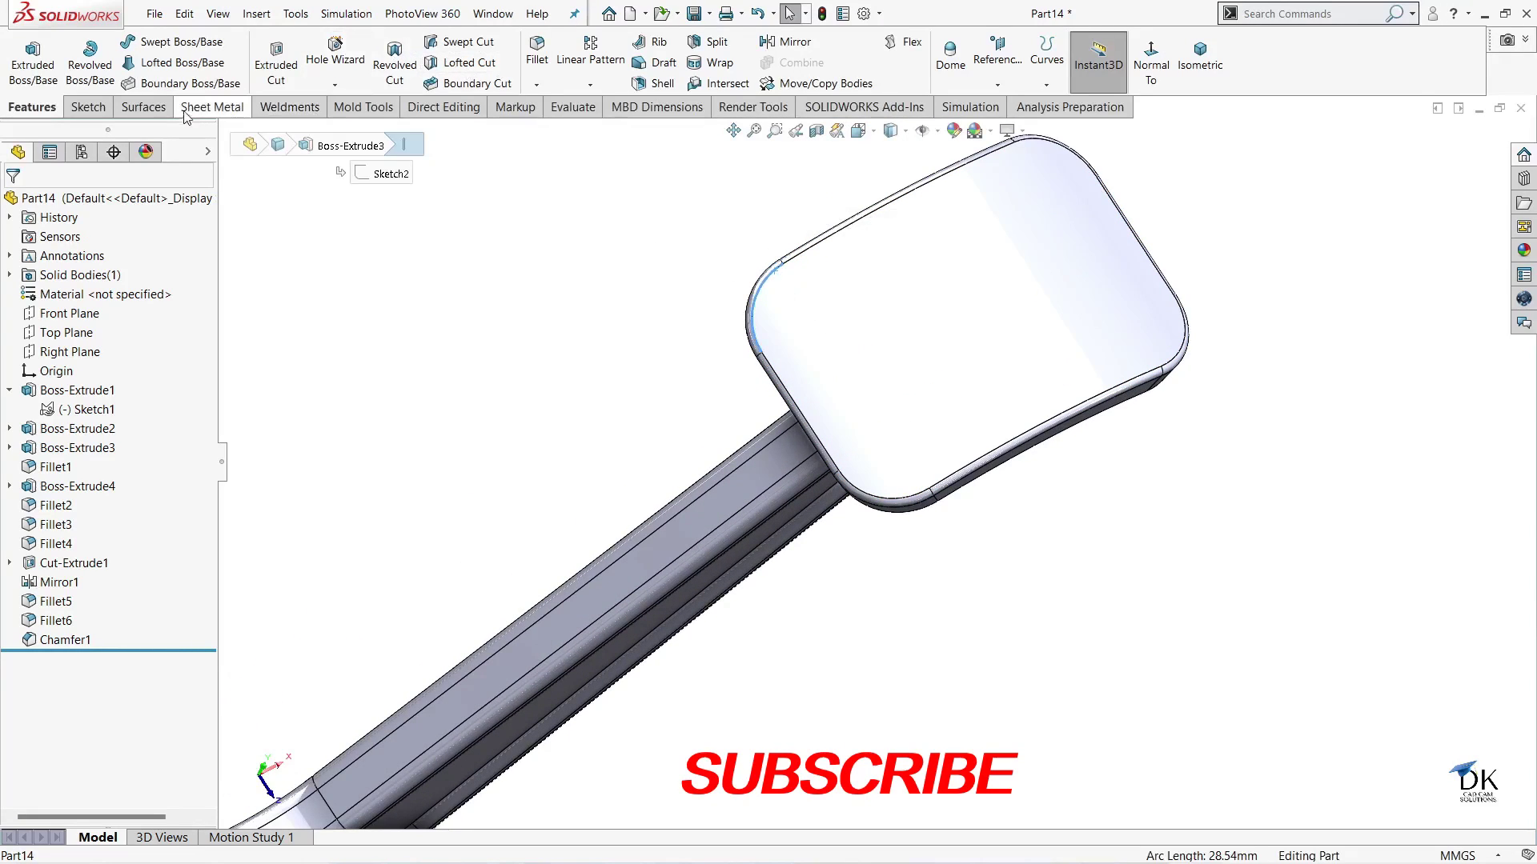
left_click(88, 107)
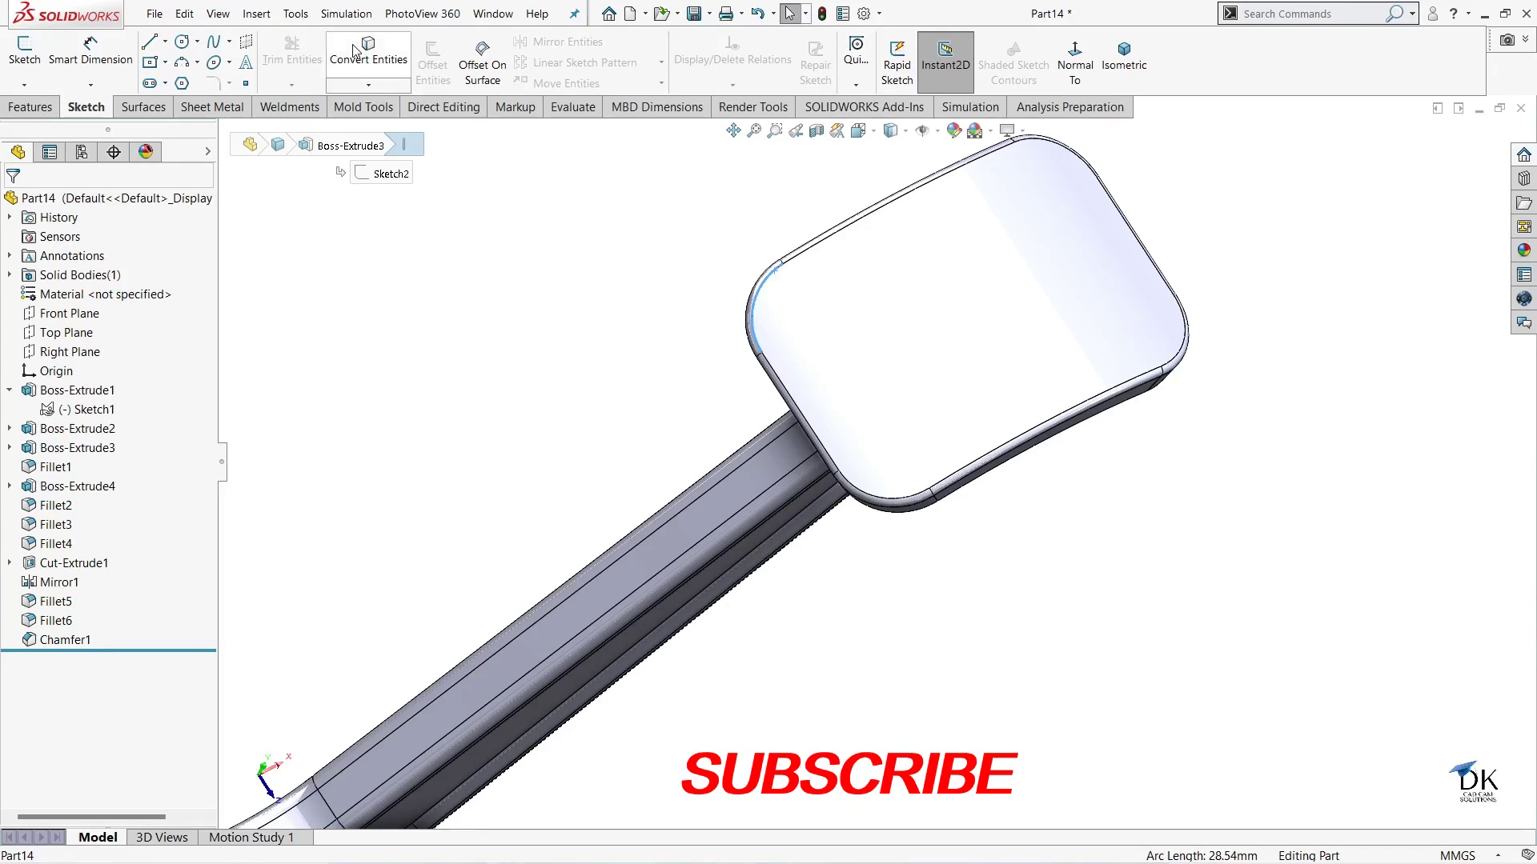
left_click(633, 287)
key("ctrl+shift+z")
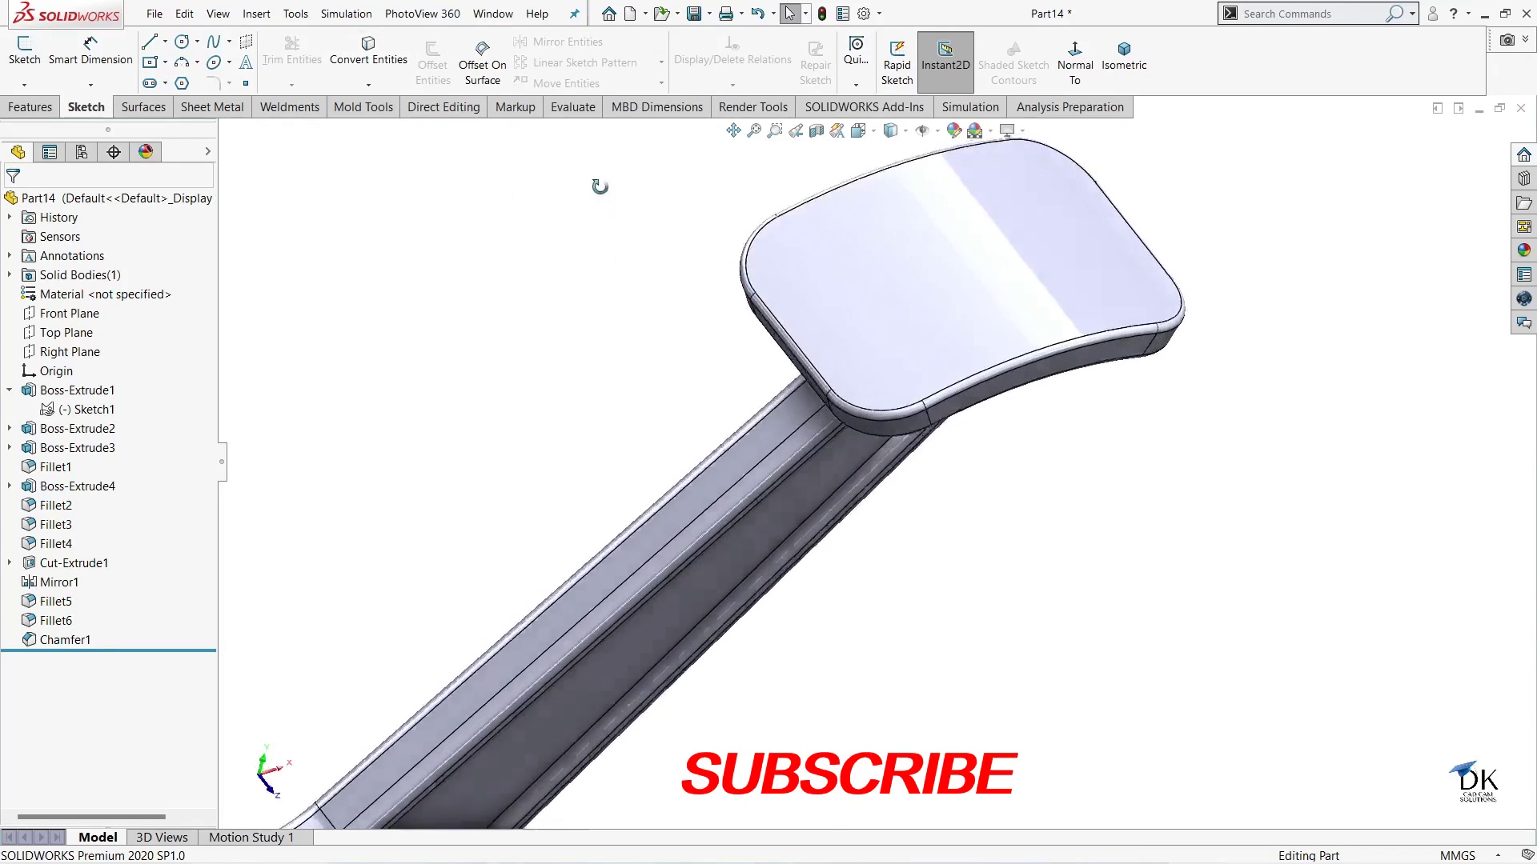
mouse_move(1010, 478)
middle_mouse_down()
mouse_move(925, 312)
mouse_move(940, 563)
middle_mouse_up()
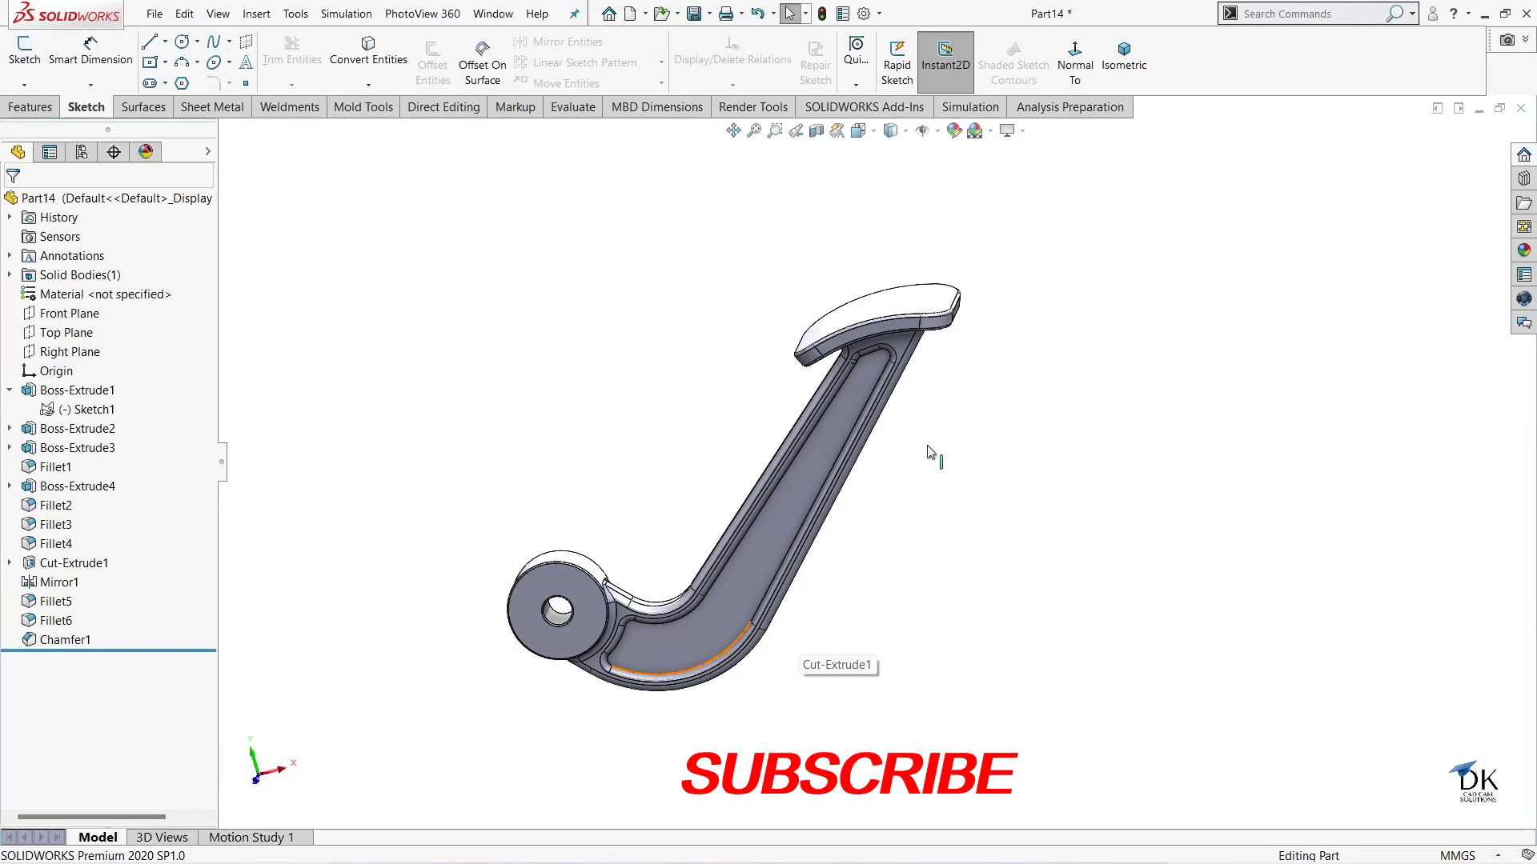
mouse_move(926, 446)
middle_mouse_down()
mouse_move(926, 601)
mouse_move(947, 459)
mouse_move(917, 555)
middle_mouse_up()
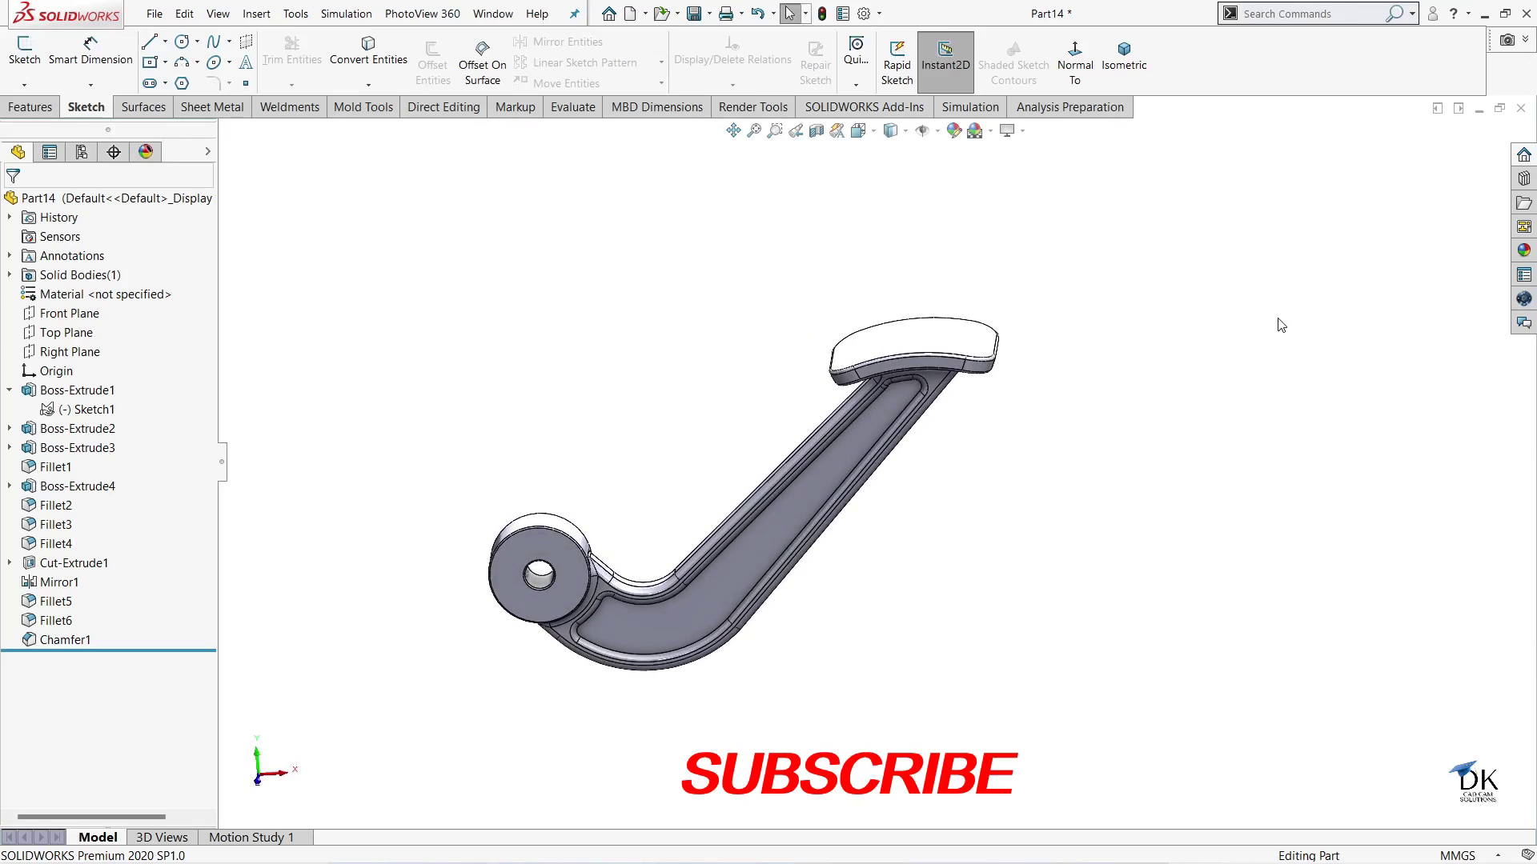
- Apply brushed steel from Metal > Steel to the lever and show it isometric
left_click(1523, 252)
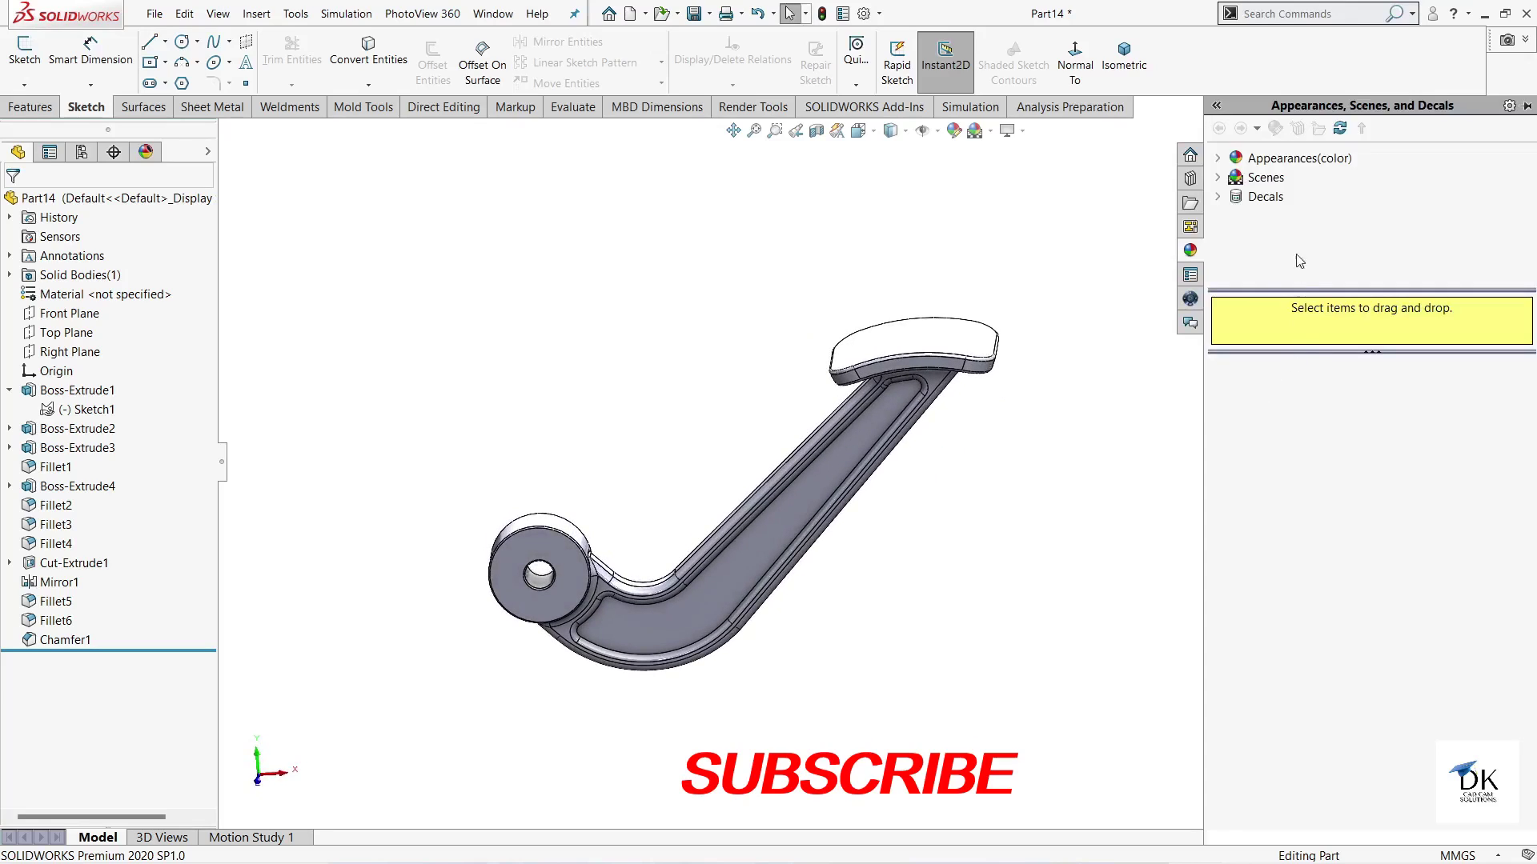
left_click(1218, 159)
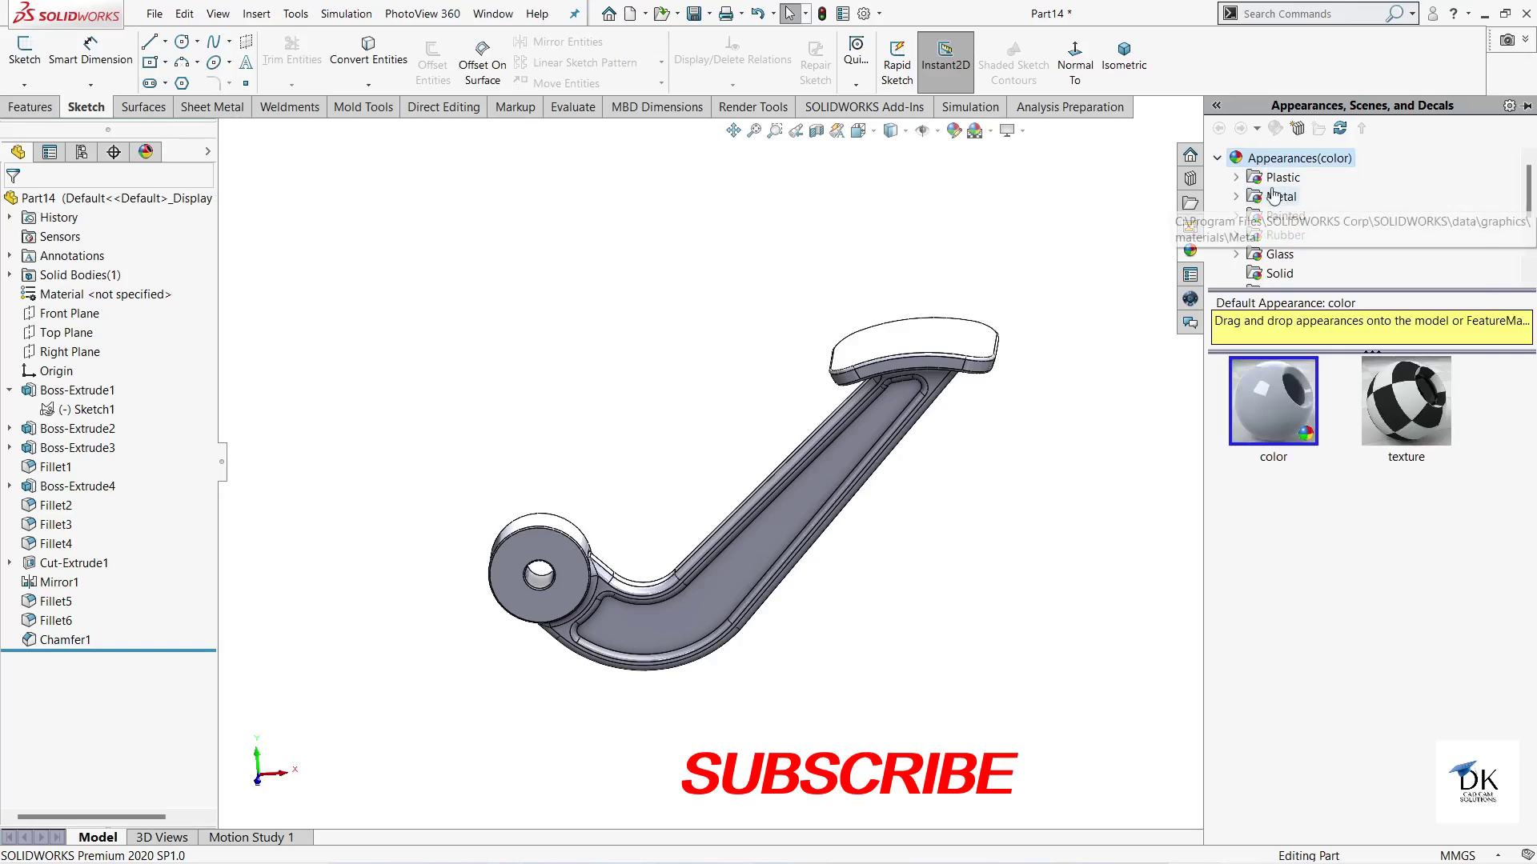
left_click(1237, 177)
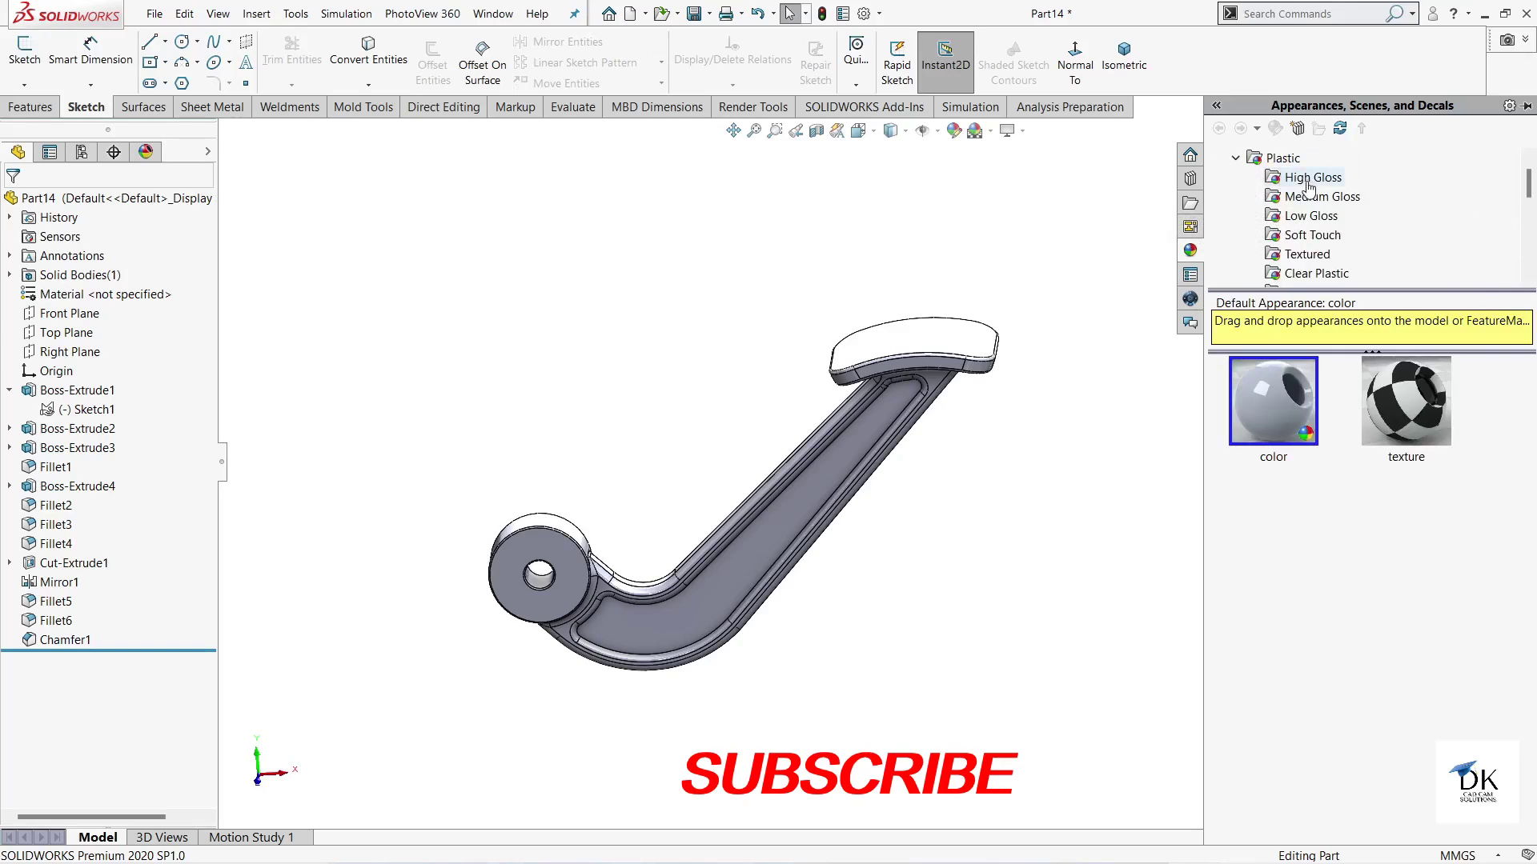
left_click(1236, 160)
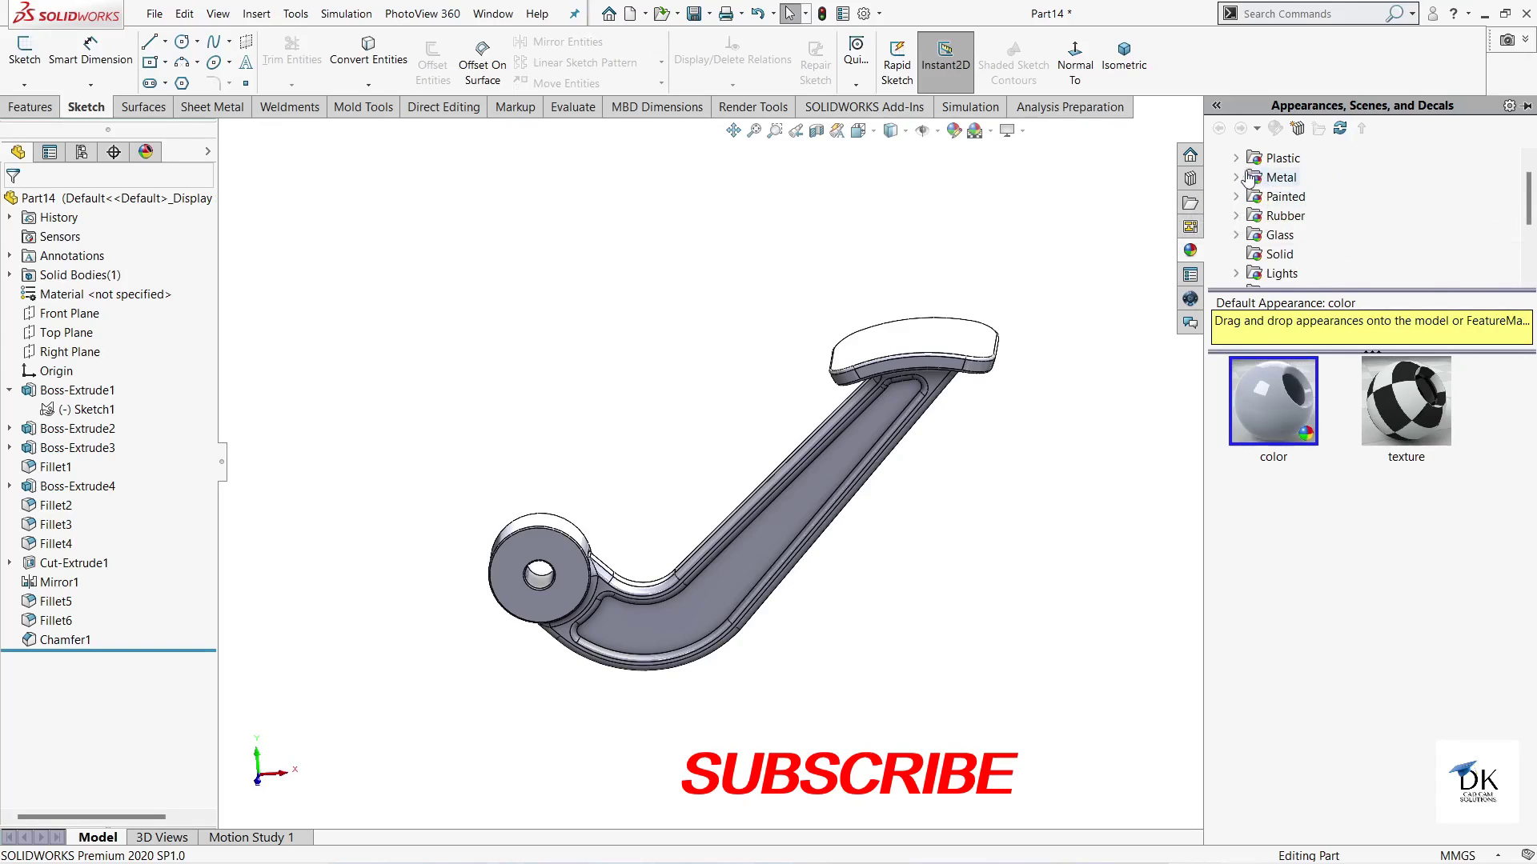
left_click(1237, 178)
left_click(1295, 180)
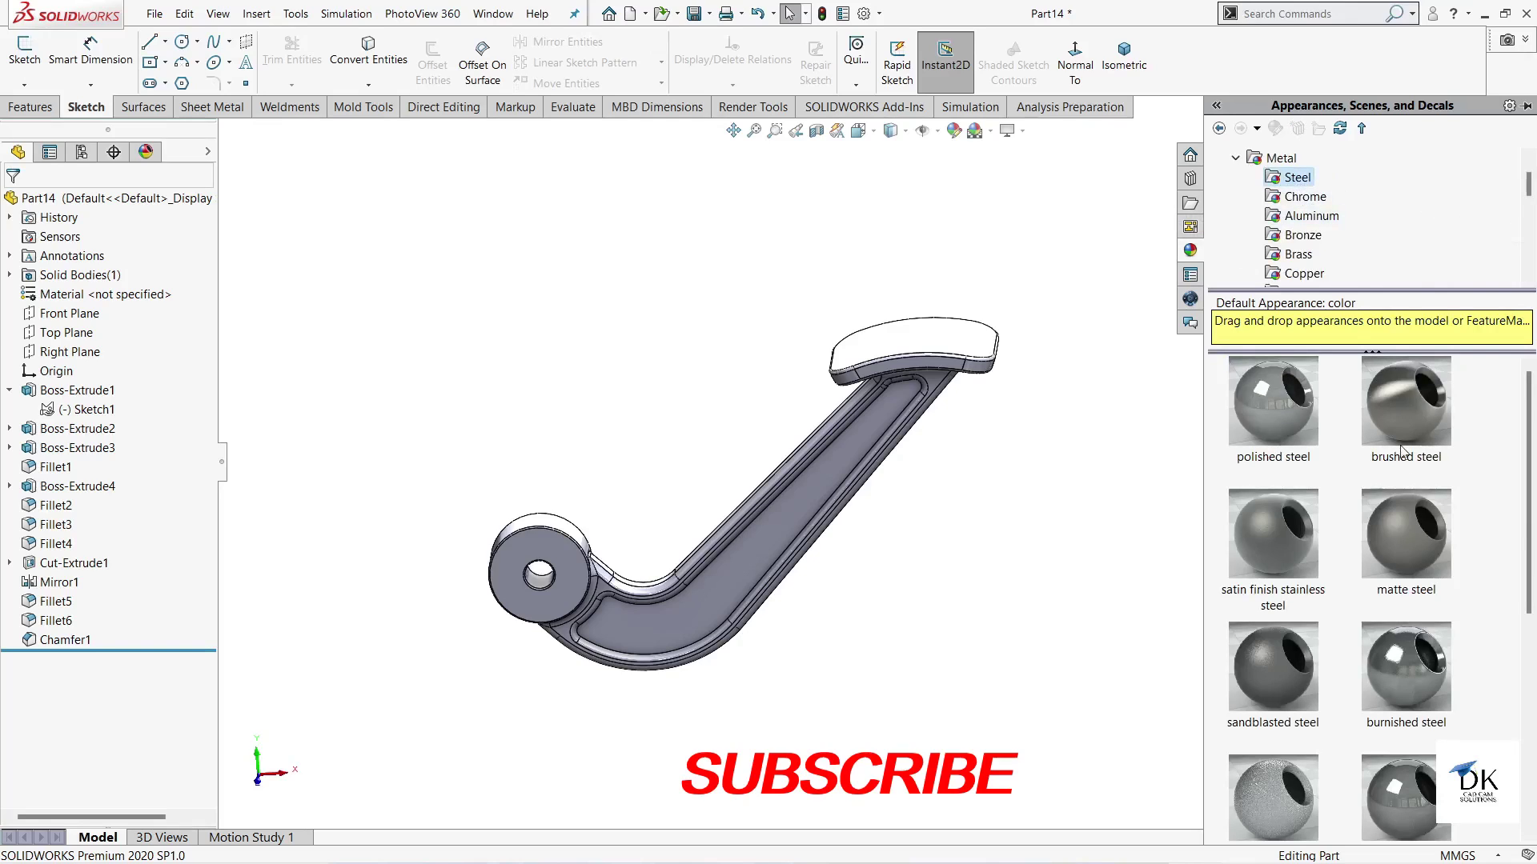
scroll(1411, 507, "down", 5)
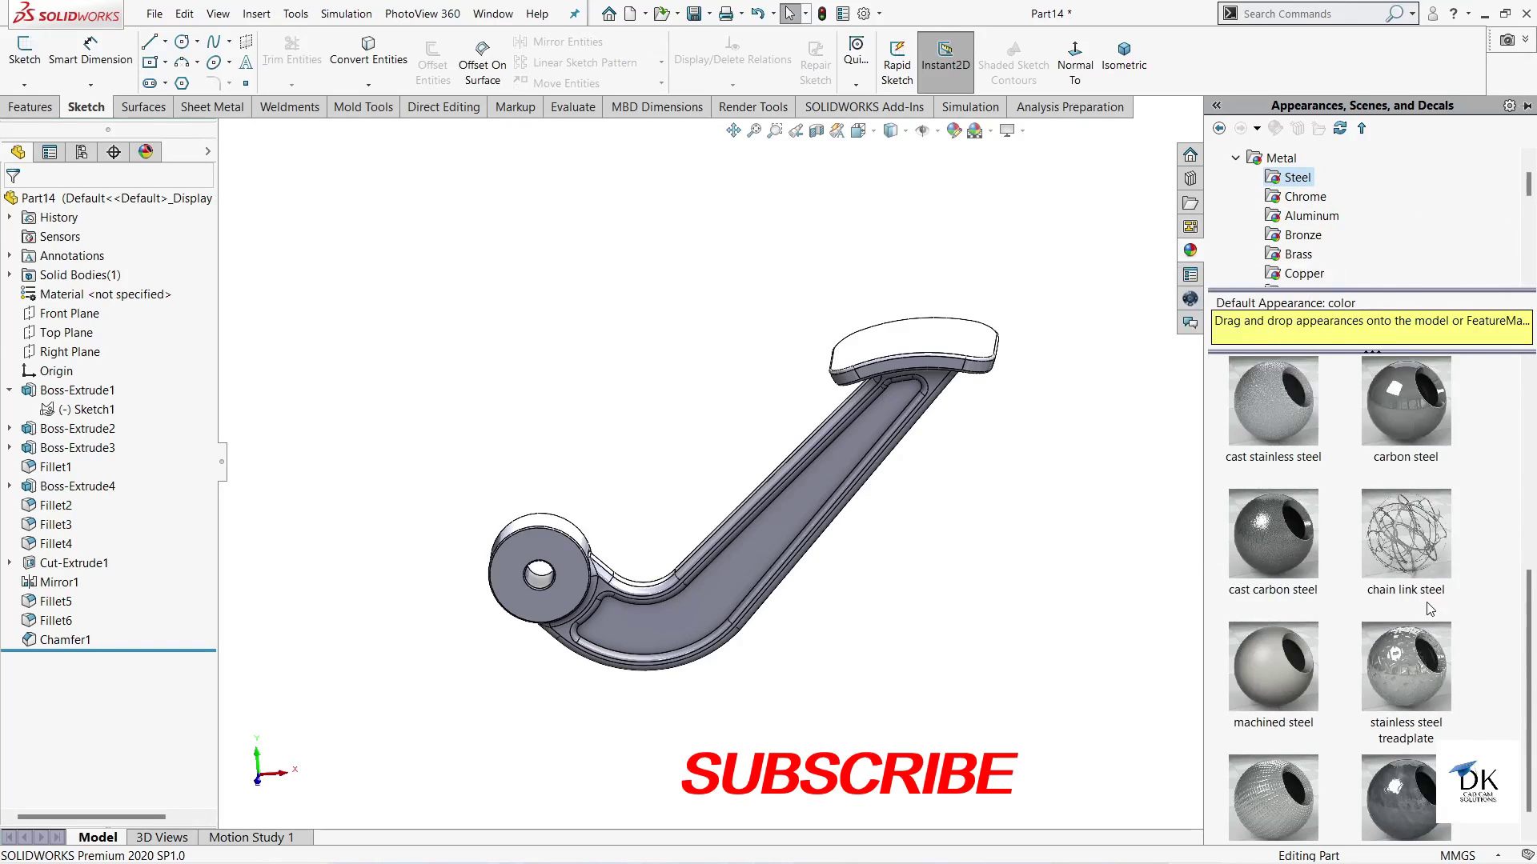
scroll(1418, 589, "up", 5)
left_click_drag(1401, 414, 847, 468)
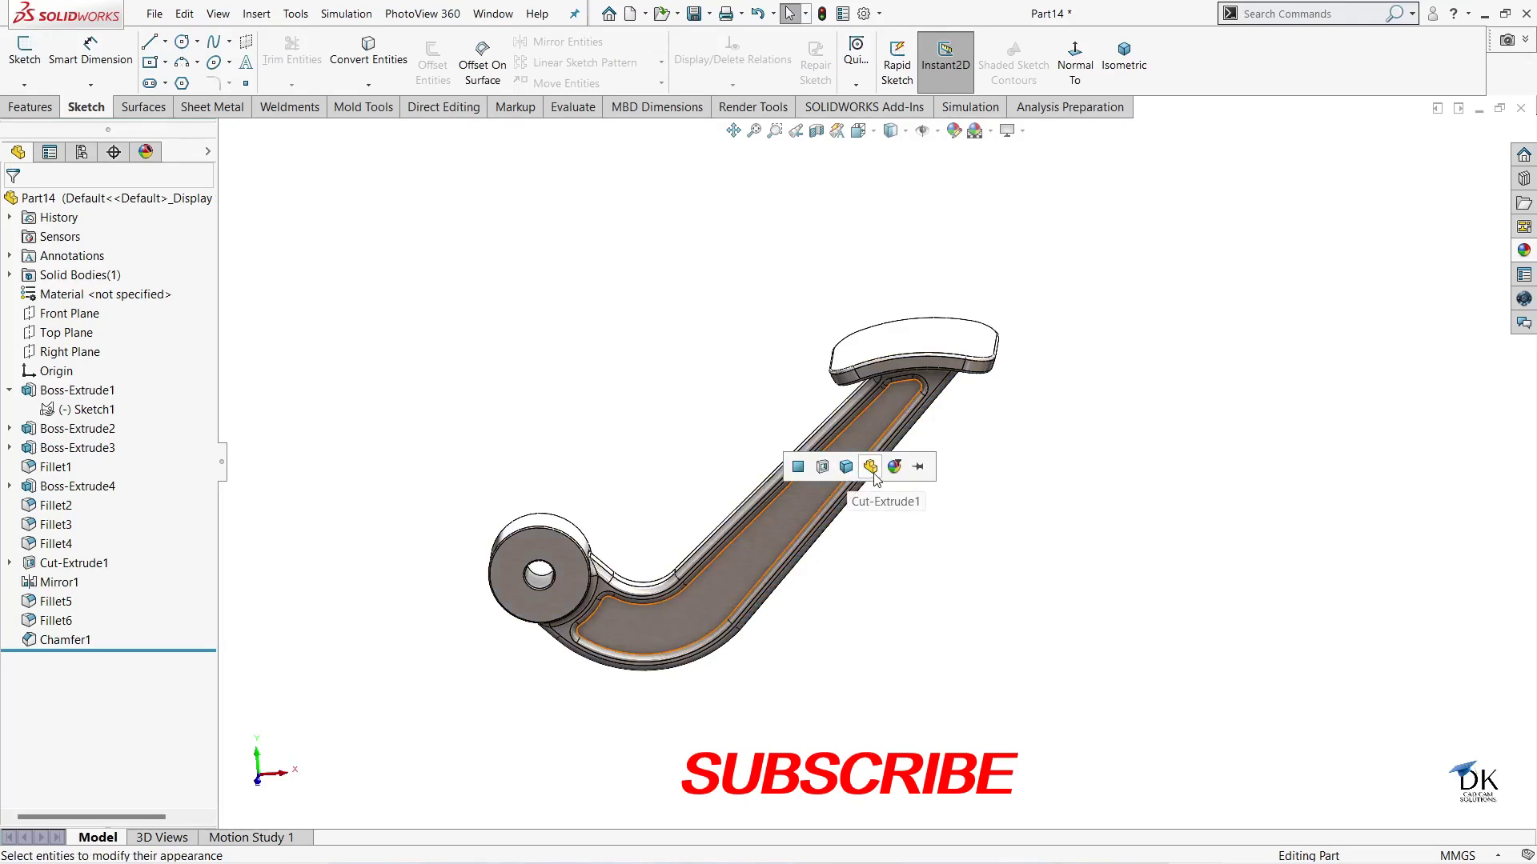
left_click(872, 462)
mouse_move(844, 566)
middle_mouse_down()
mouse_move(852, 326)
mouse_move(1019, 459)
mouse_move(1270, 531)
mouse_move(1063, 531)
mouse_move(628, 617)
mouse_move(824, 603)
mouse_move(854, 575)
mouse_move(970, 576)
mouse_move(892, 616)
middle_mouse_up()
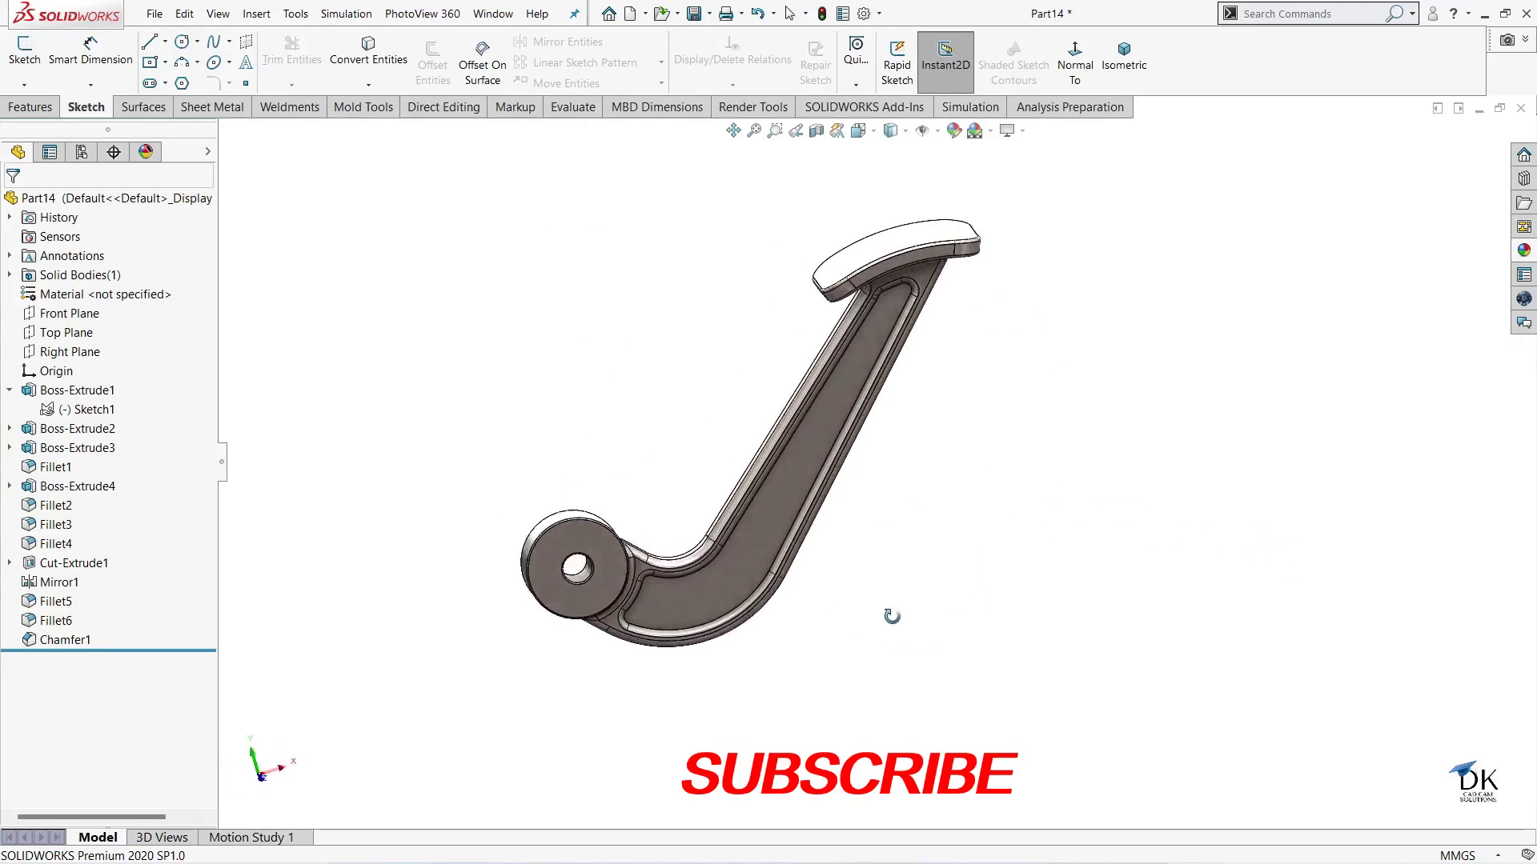
left_click(1134, 72)
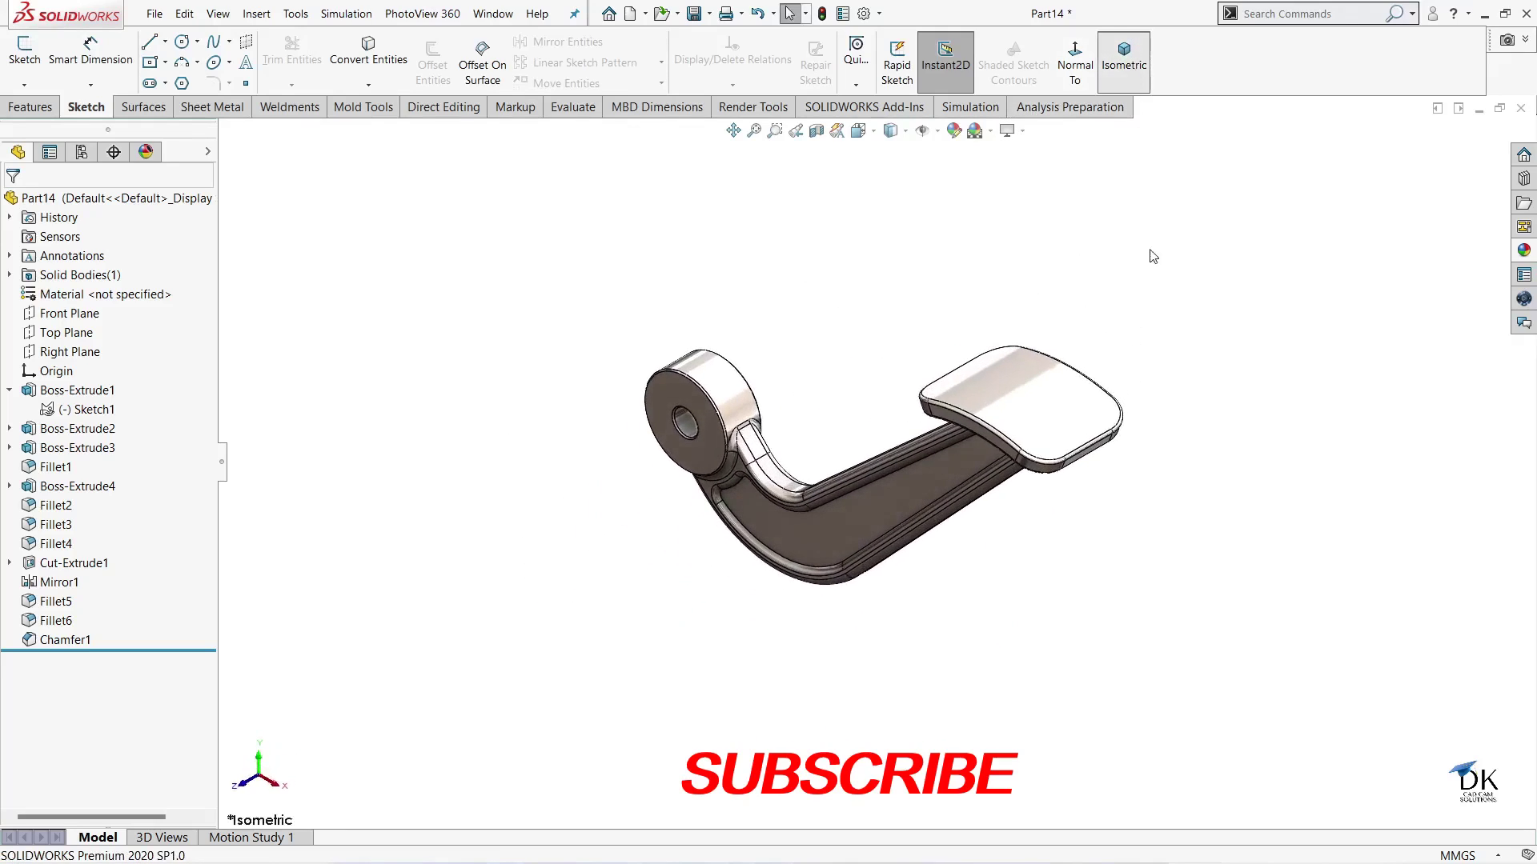